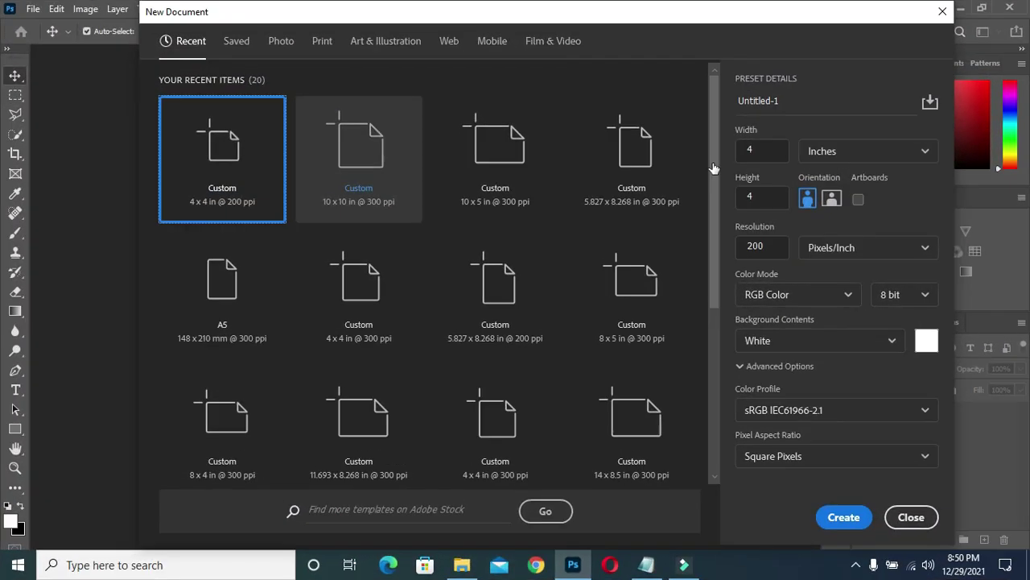
Create a 4 × 4 inch document at 200 ppi with a white background
click(759, 196)
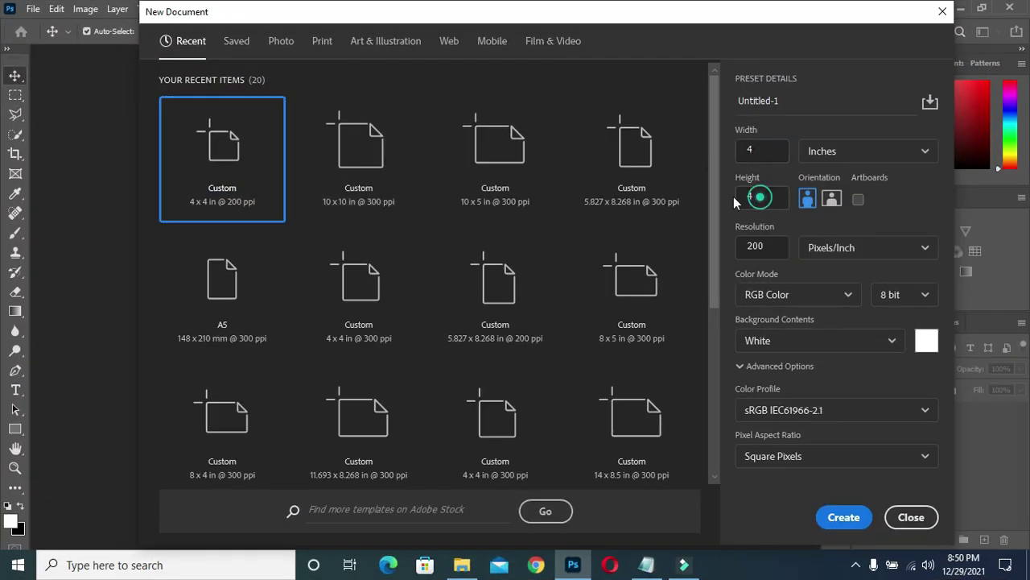
click(762, 247)
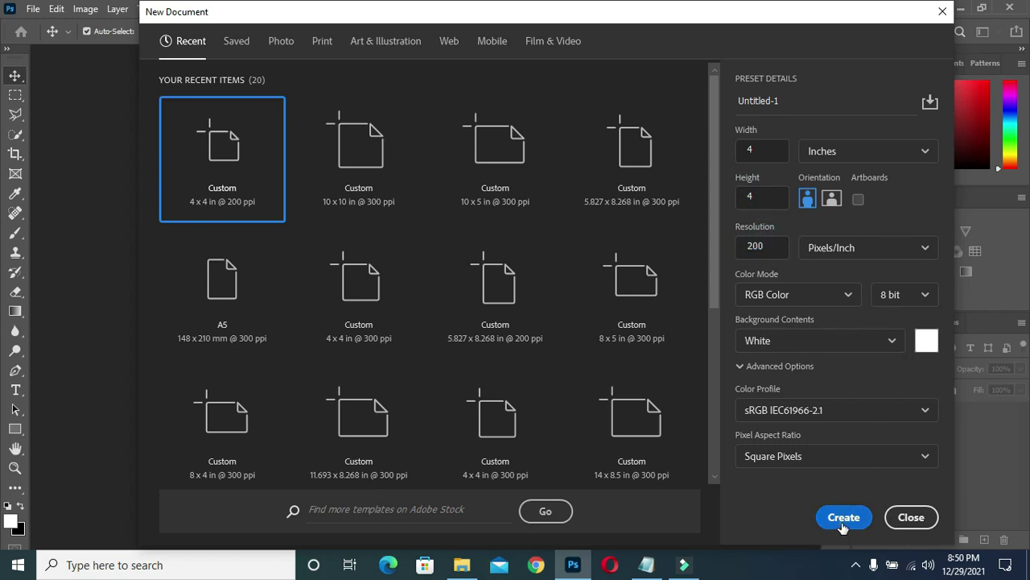
click(843, 520)
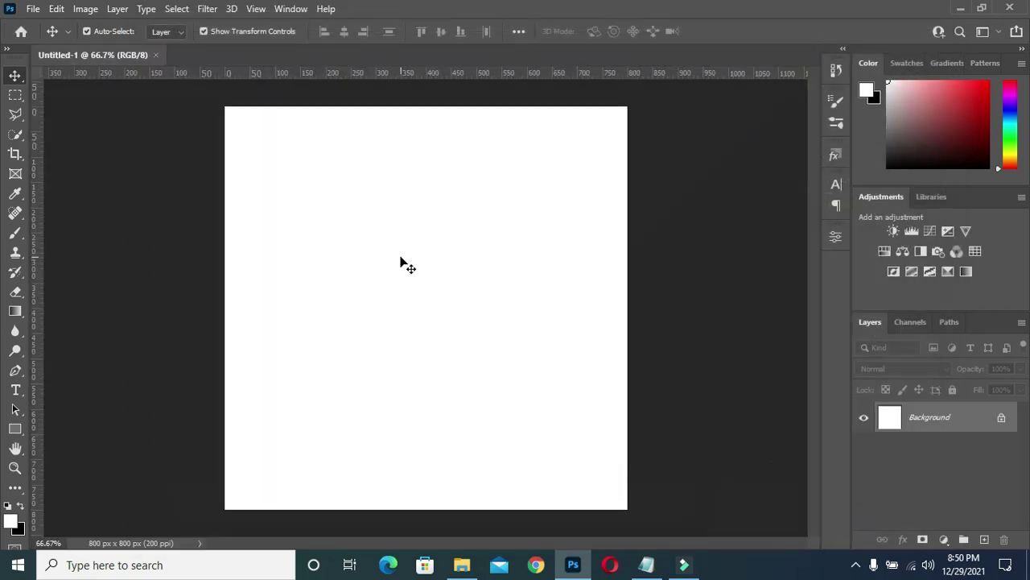
Fit the canvas in the window and add a Solid Color fill layer
key(ctrl+0)
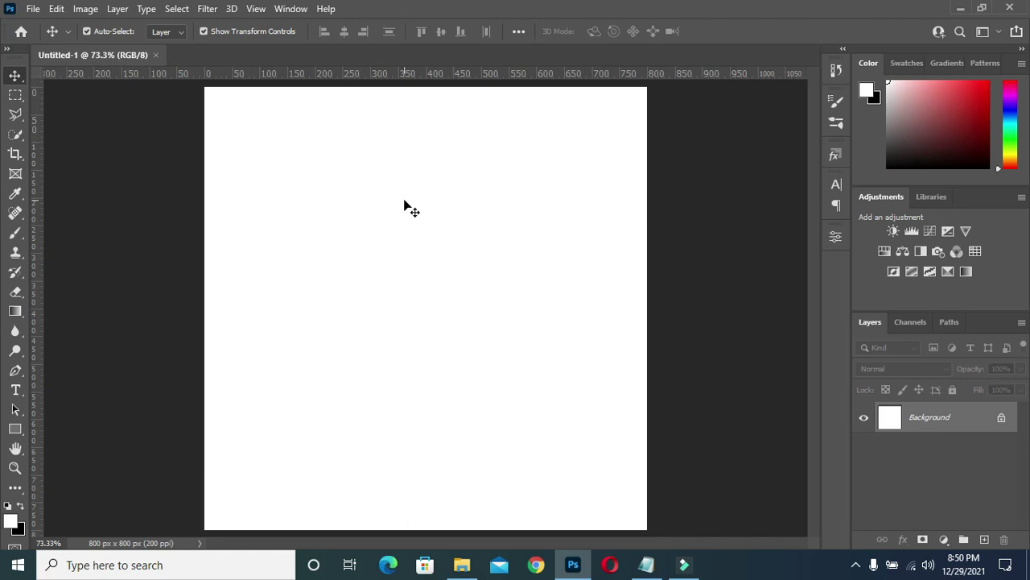
click(943, 539)
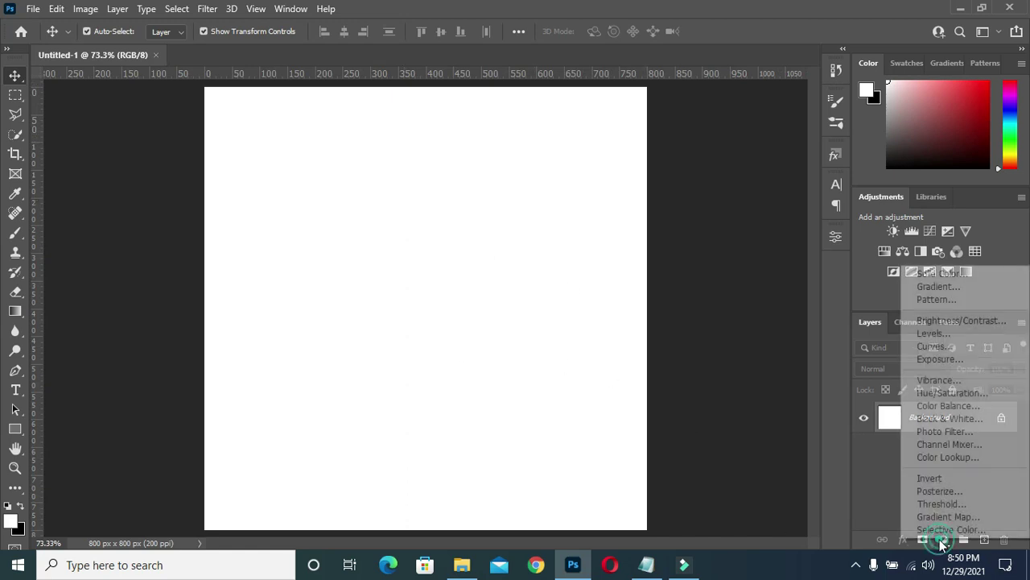
click(937, 281)
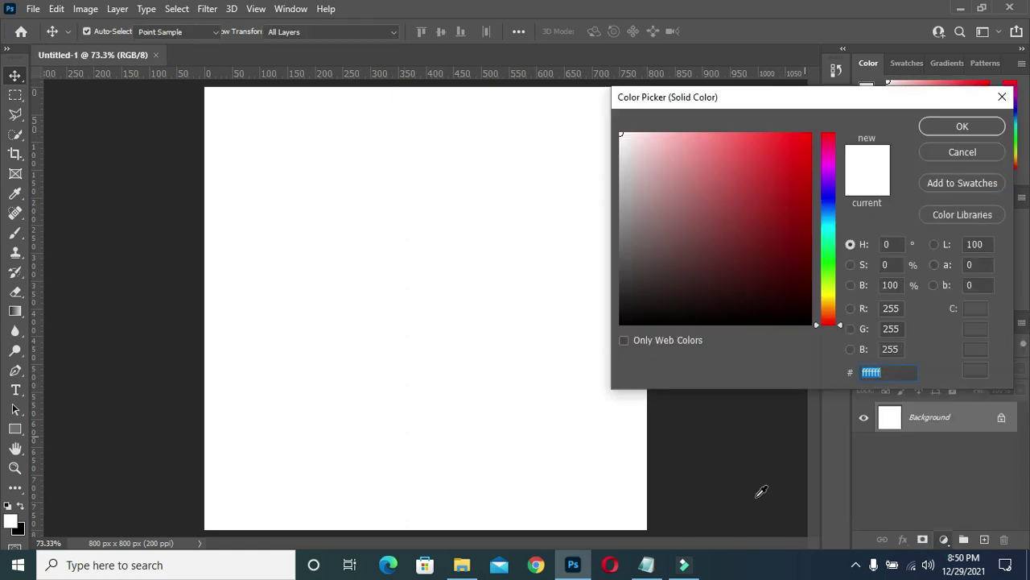
Copy the colour code 020000 from the Notepad notes, then minimize Notepad
click(647, 564)
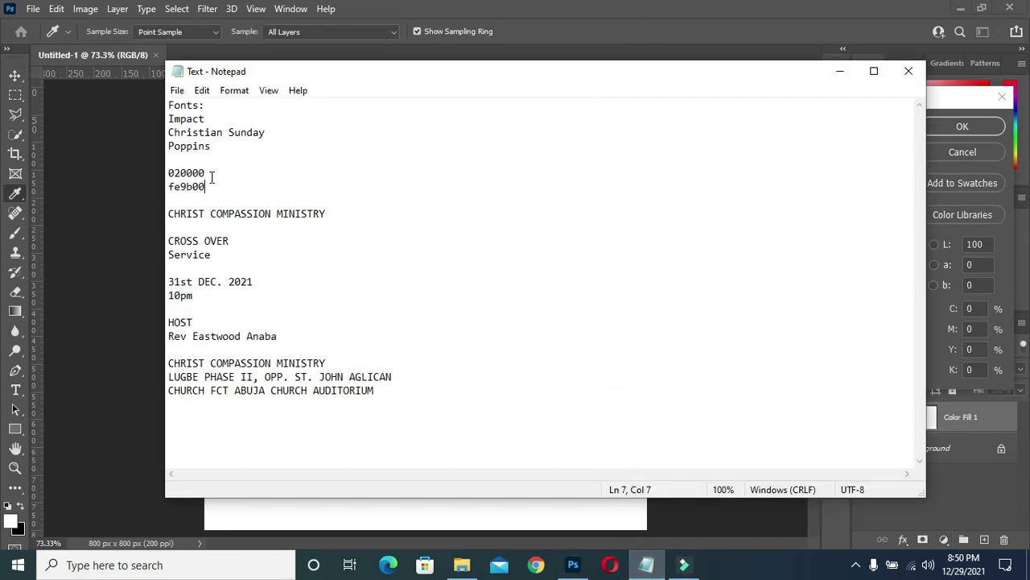
drag(204, 172, 168, 172)
right_click(180, 173)
click(225, 226)
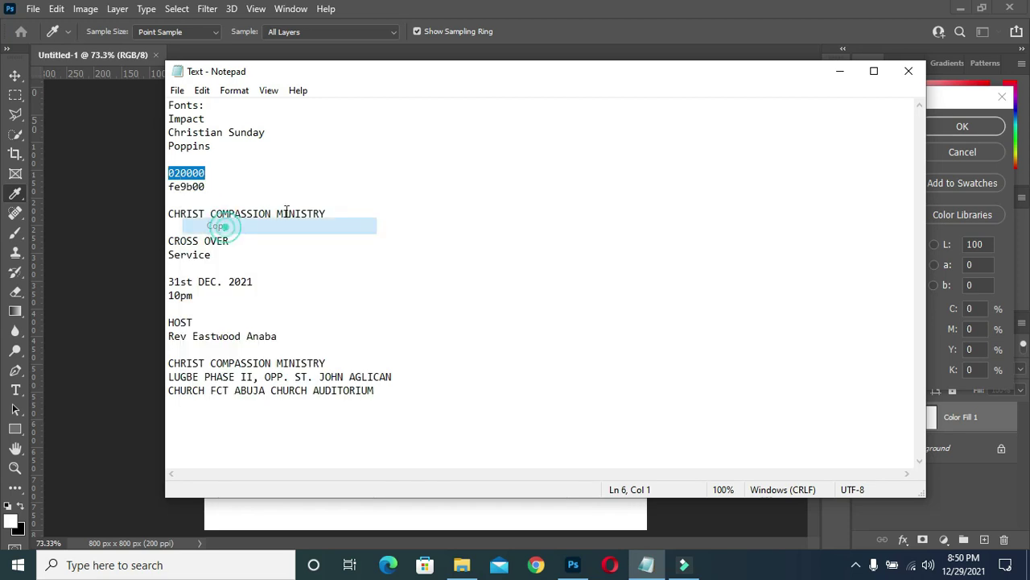
click(841, 72)
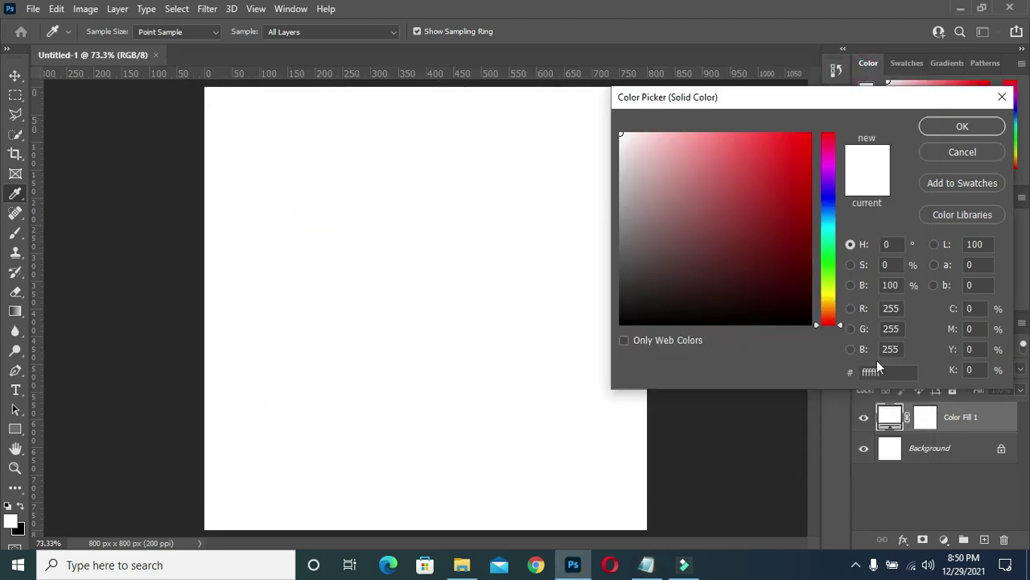
Set the Color Fill layer to 020000 and add an empty layer above it
click(879, 371)
click(881, 372)
key(ctrl+v)
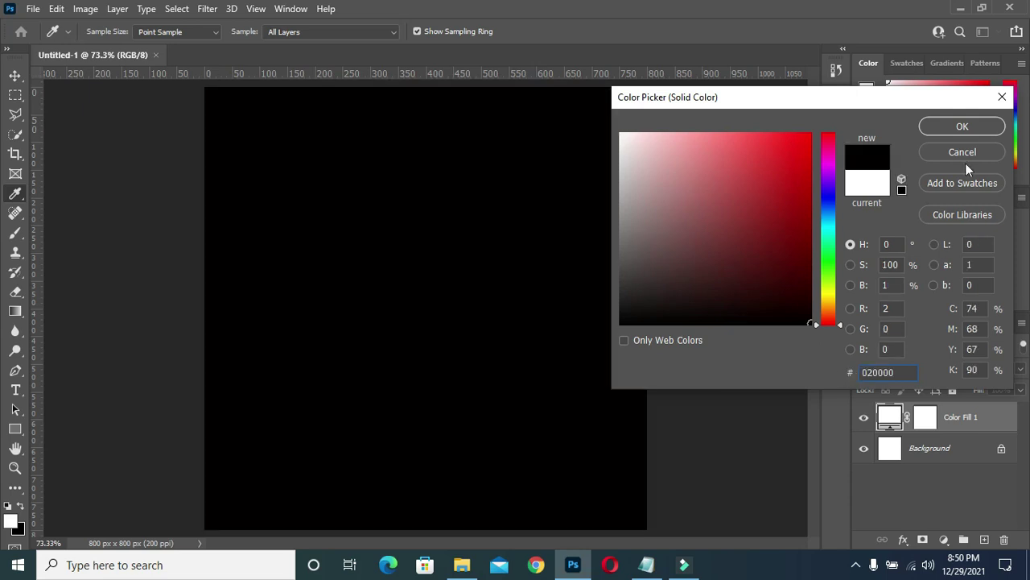
click(975, 123)
key(v)
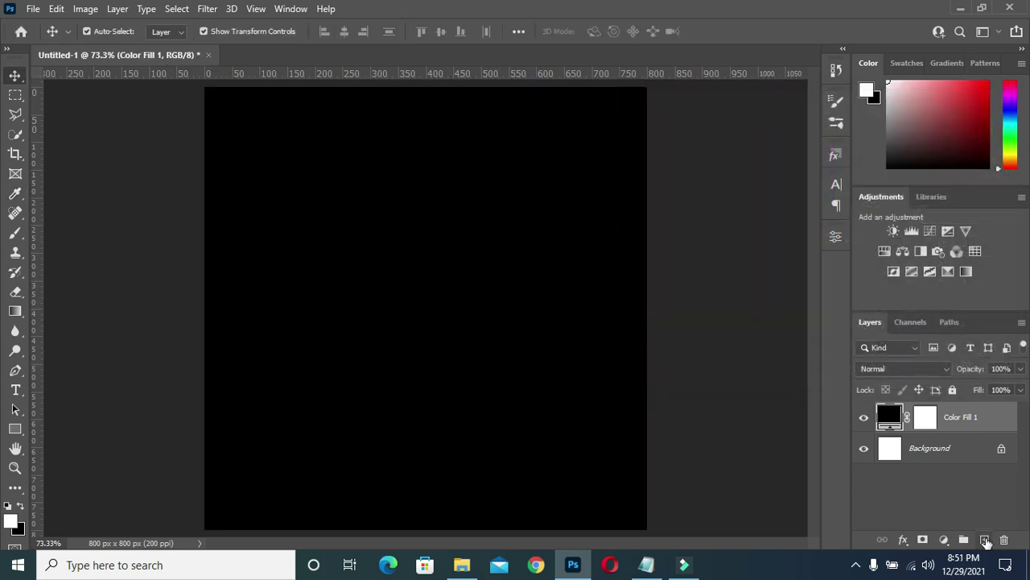
click(985, 539)
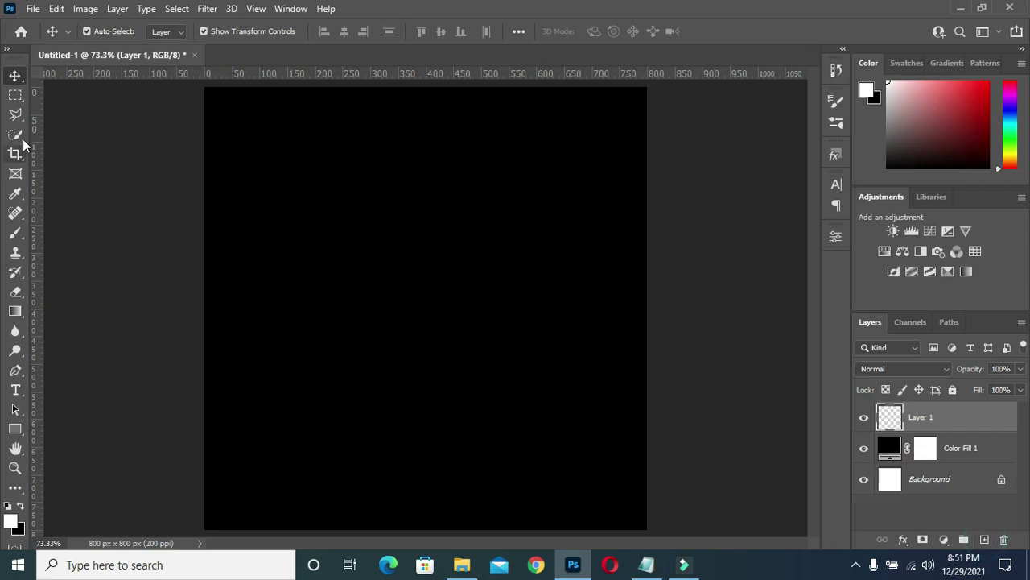
Paint a soft white glow near the canvas centre with an 800 px brush
click(16, 233)
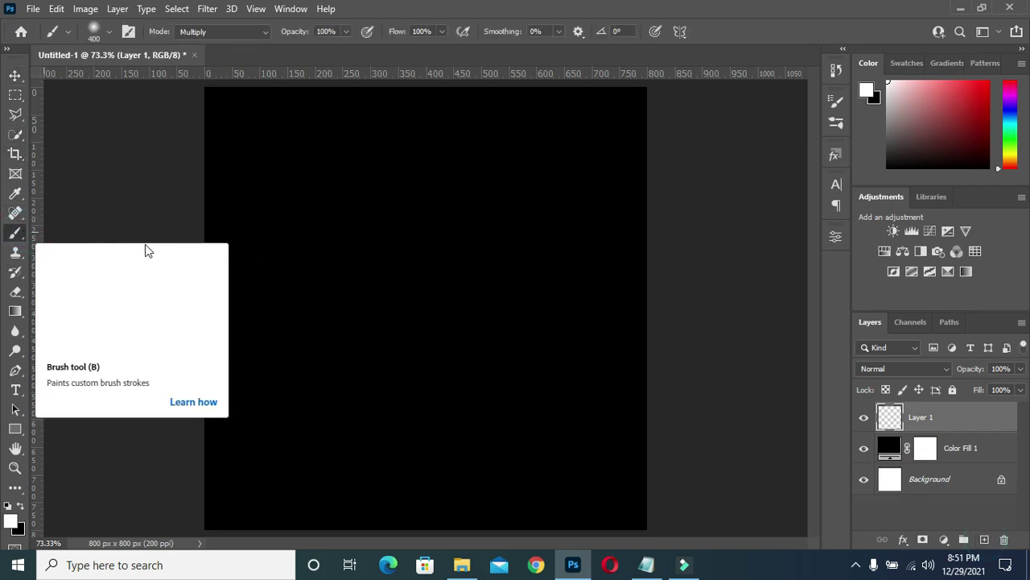
key(bracketright)
key(bracketright)
key(bracketright)
key(bracketright)
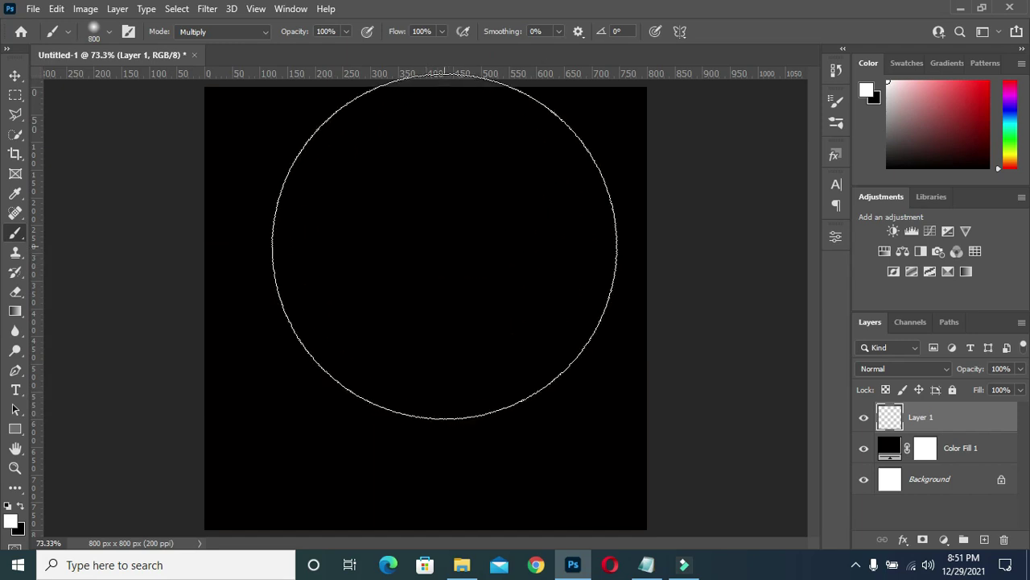
click(444, 245)
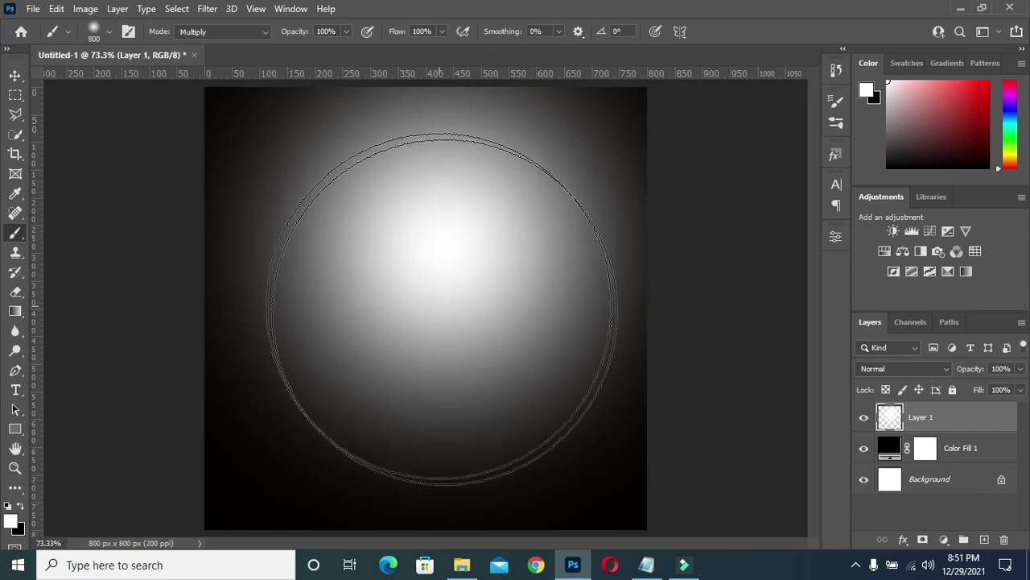
key(bracketleft)
key(bracketleft)
key(bracketleft)
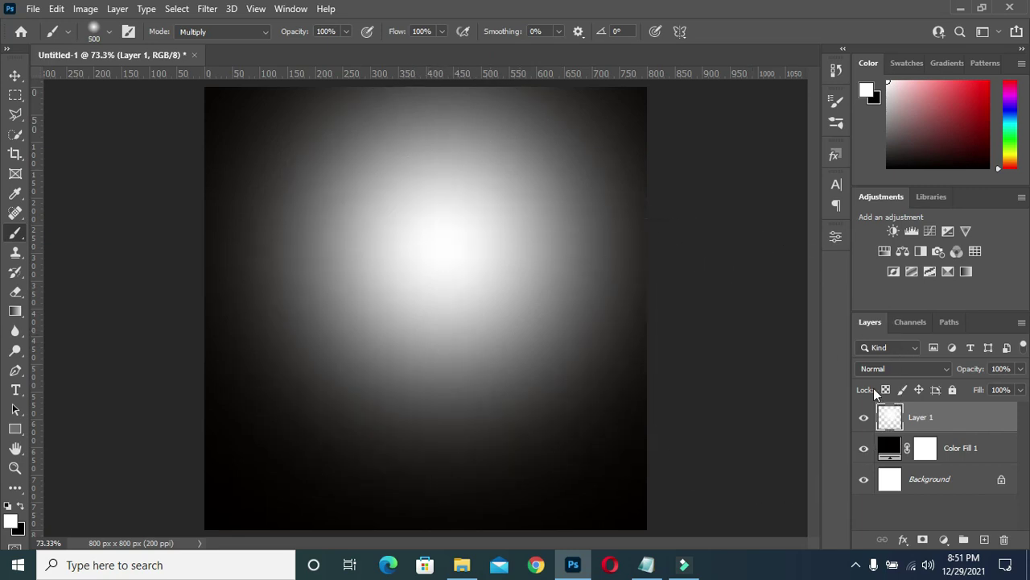
Blend the glow layer as Color Dodge at 84% opacity and deselect it
click(899, 361)
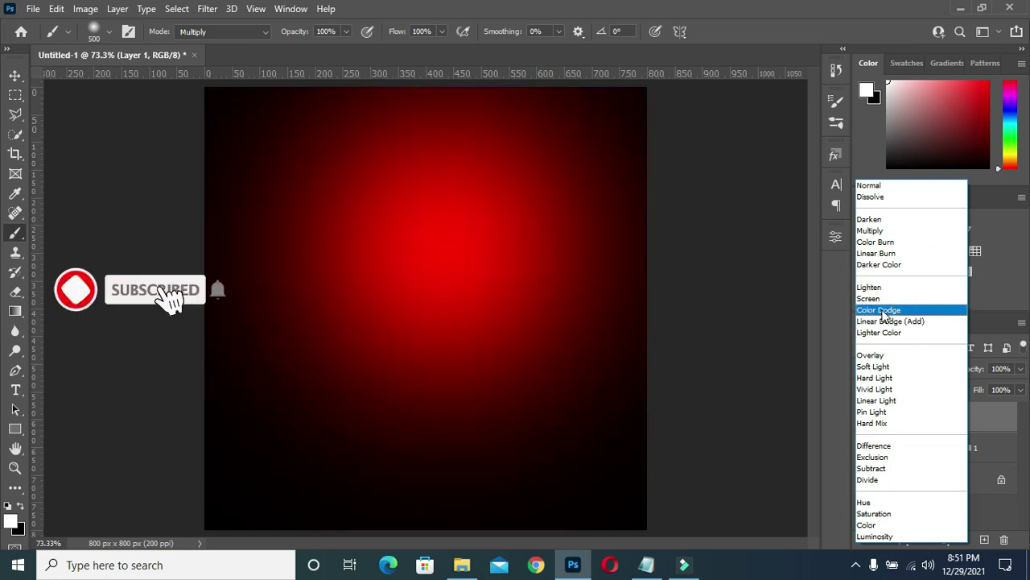
click(882, 312)
click(990, 367)
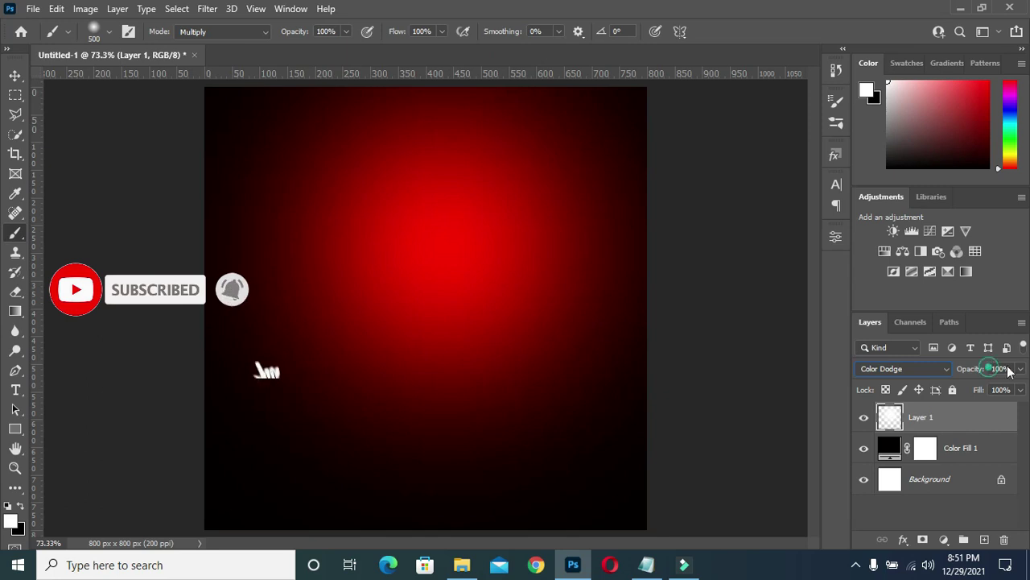
click(992, 369)
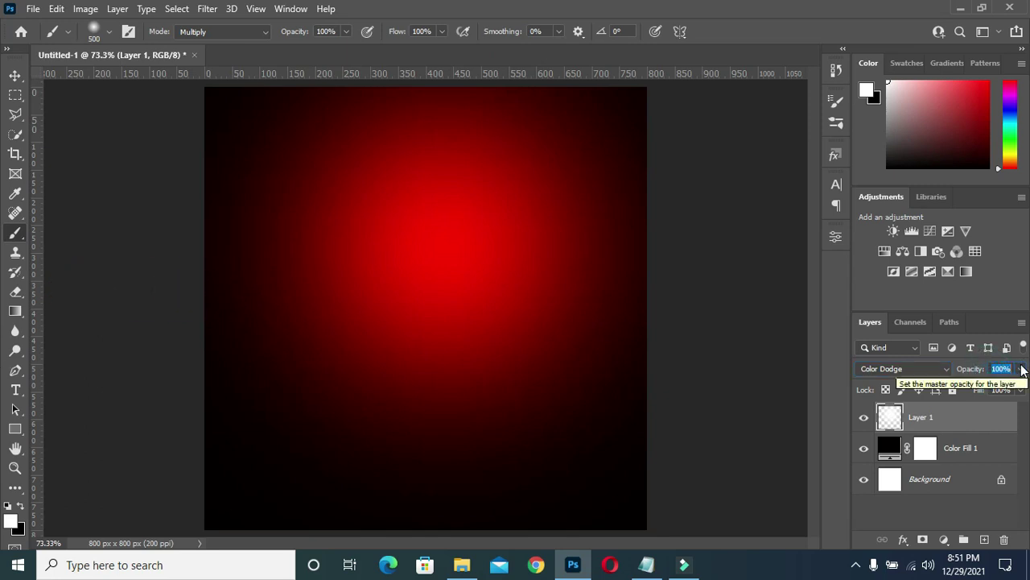
text(84)
key(Return)
click(16, 75)
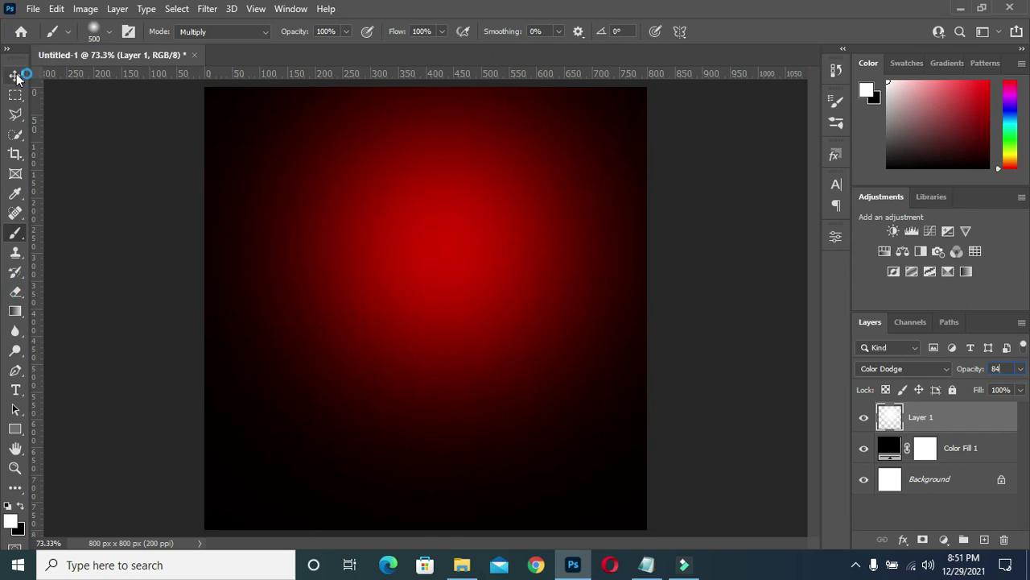
click(145, 285)
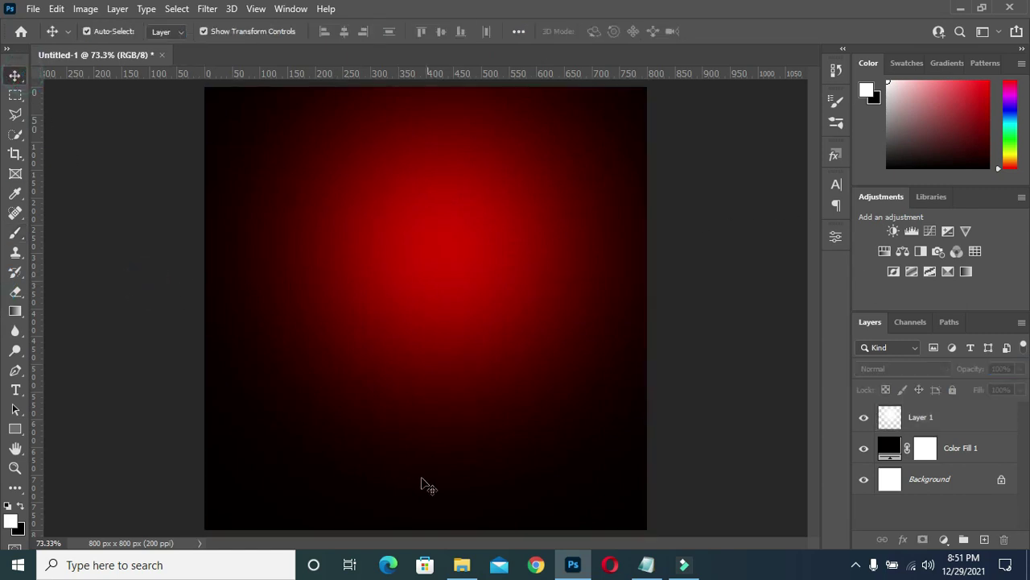
click(461, 566)
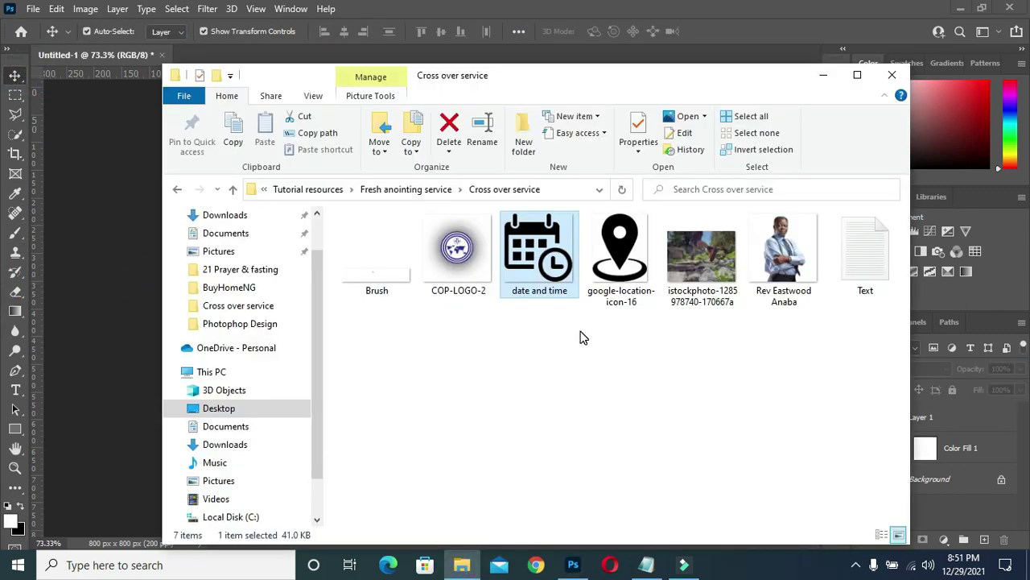
click(691, 262)
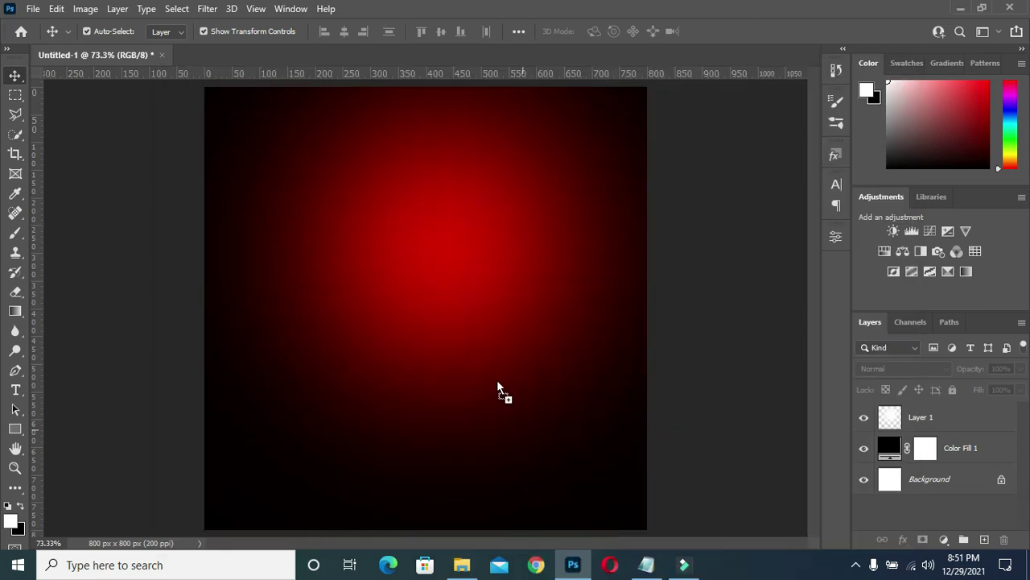
drag(573, 567, 483, 343)
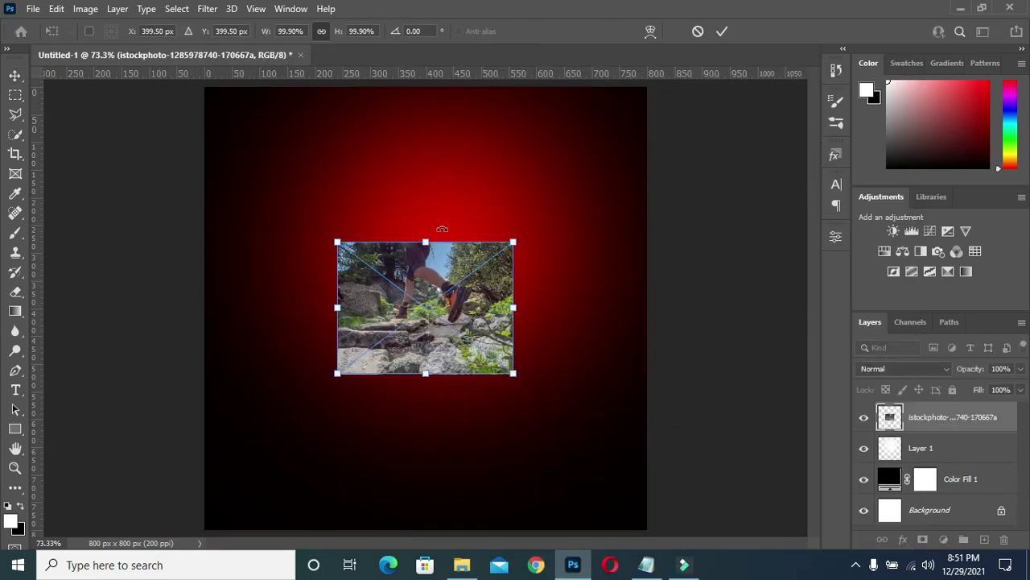
Scale the hiking photo to about 262% over the canvas top and add a layer mask
drag(422, 242, 454, 89)
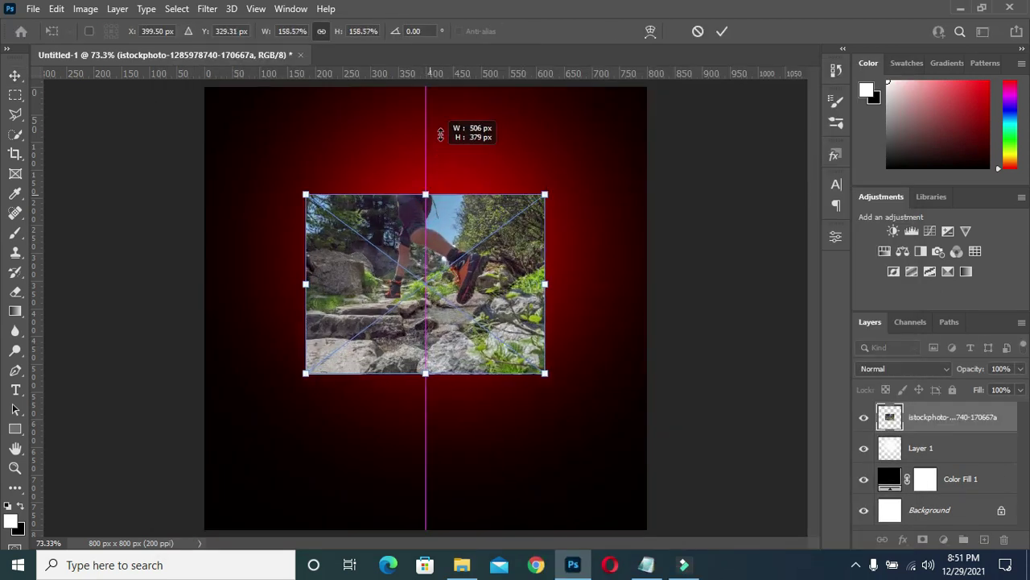
drag(454, 89, 479, 41)
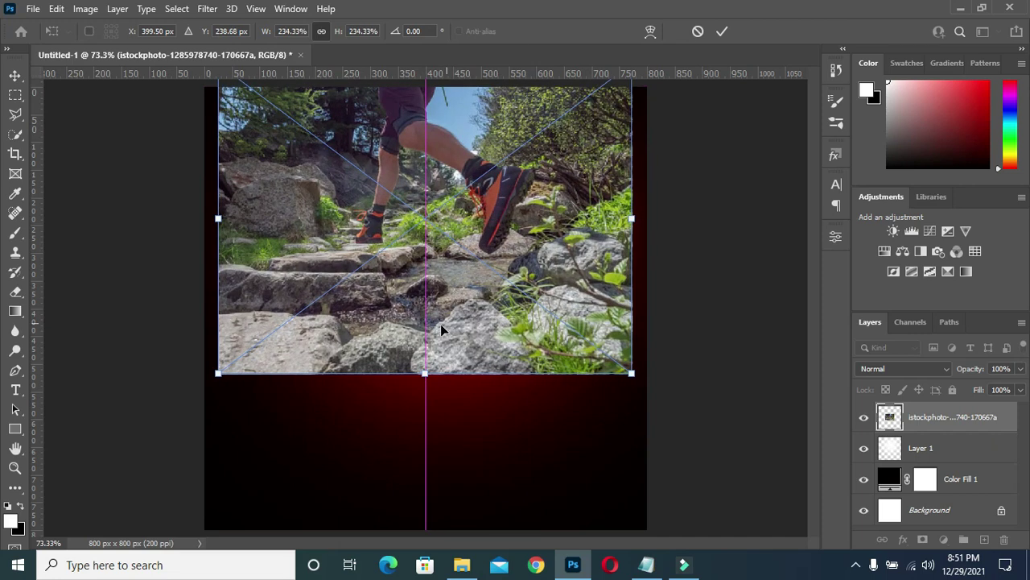
drag(425, 373, 425, 408)
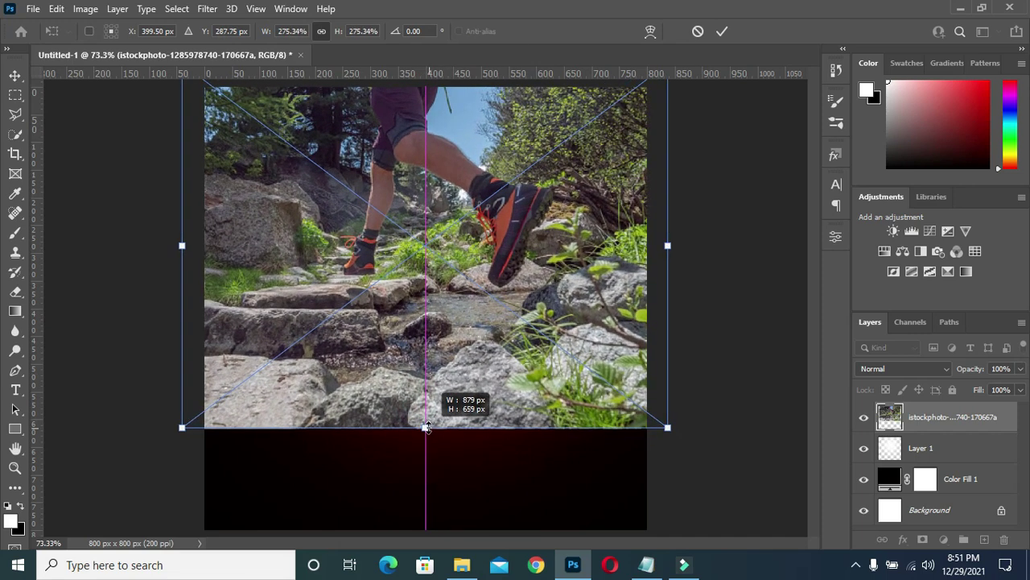
click(722, 31)
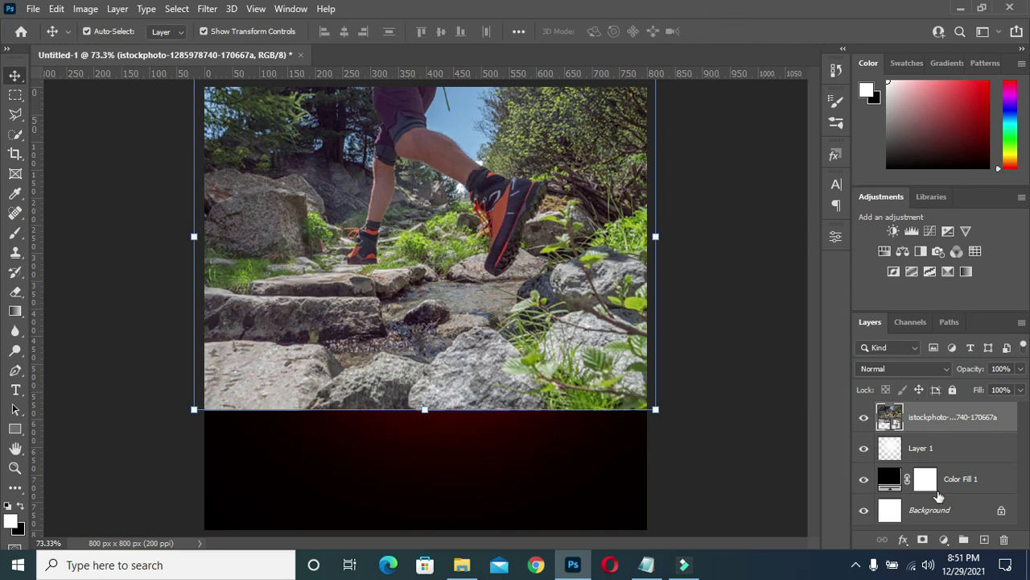
click(924, 538)
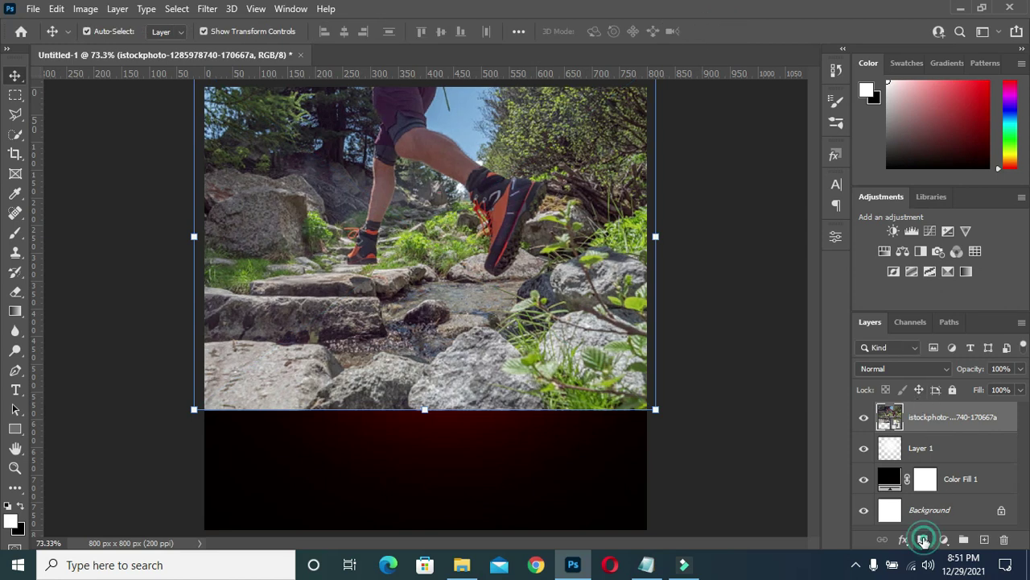
Paint black along the mask's bottom with a 200 px brush to fade the photo
click(14, 235)
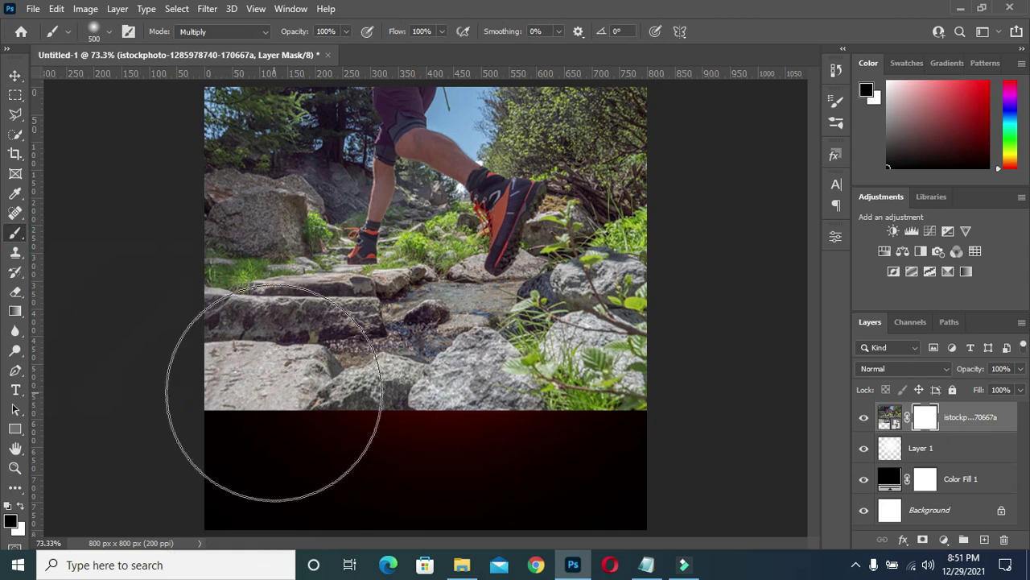
key(bracketleft)
key(bracketleft)
key(bracketleft)
key(bracketleft)
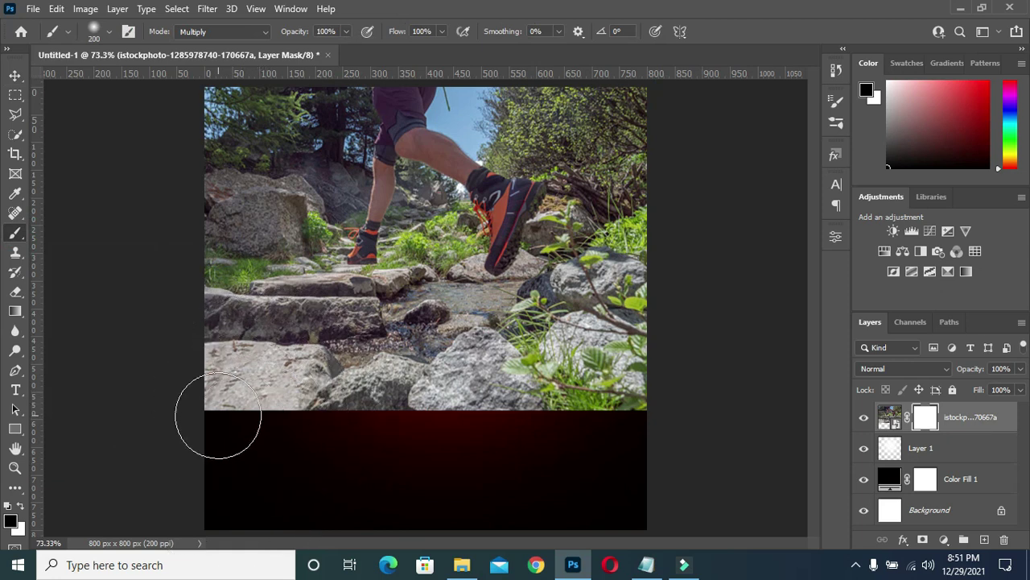
drag(222, 414, 658, 421)
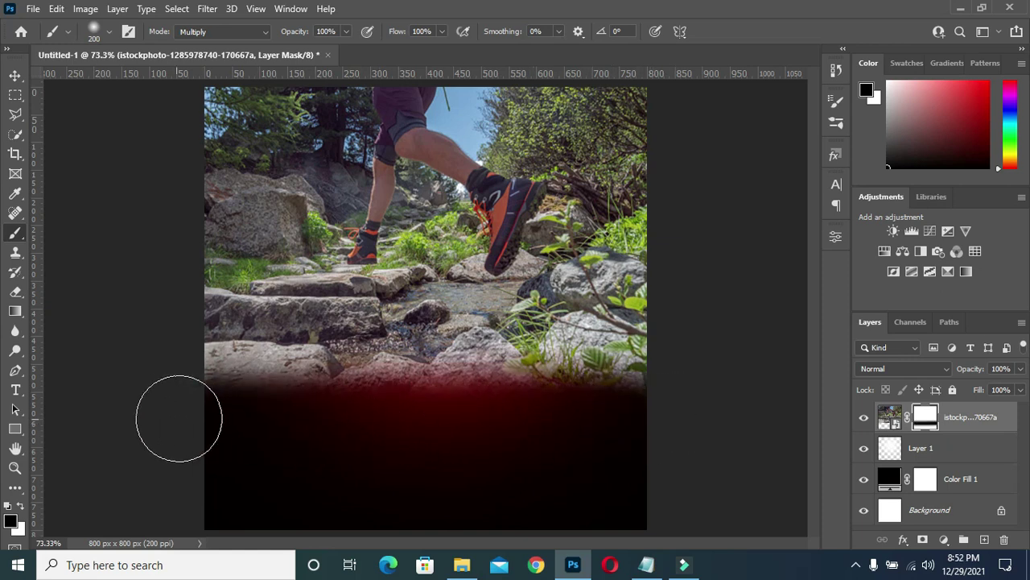
click(13, 79)
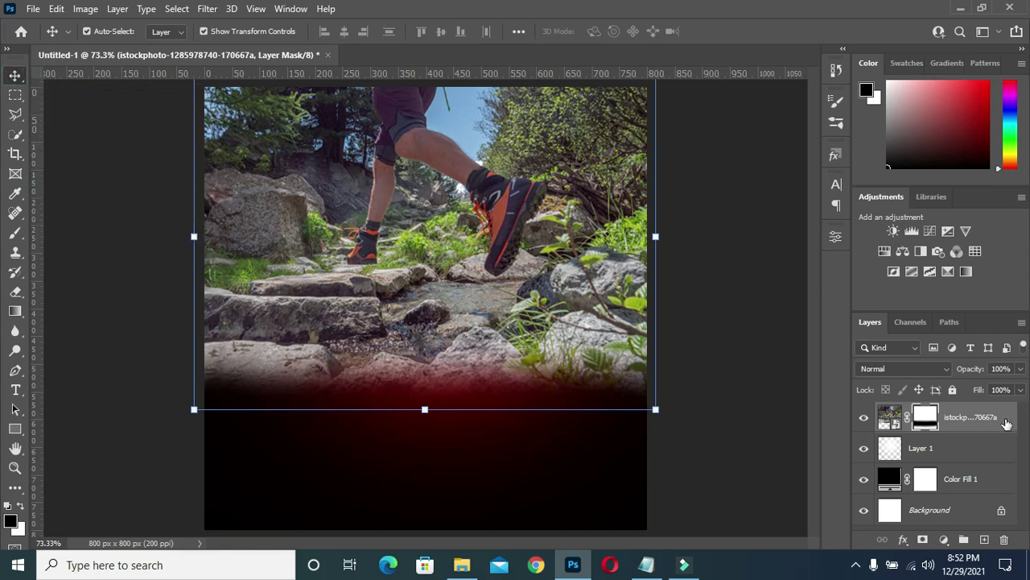
click(996, 425)
Set the hiking photo layer's blend mode to Overlay
click(900, 373)
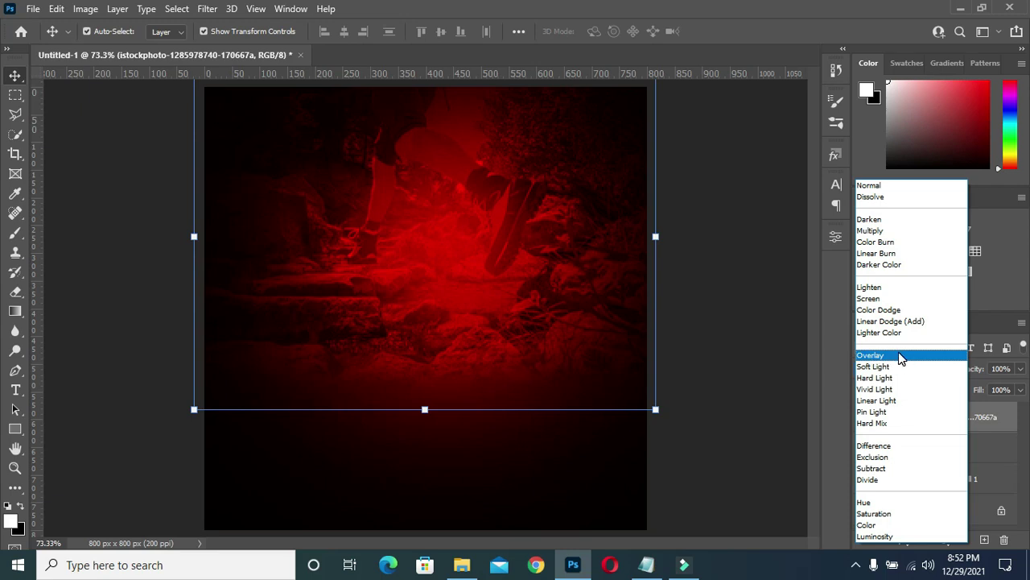
click(896, 356)
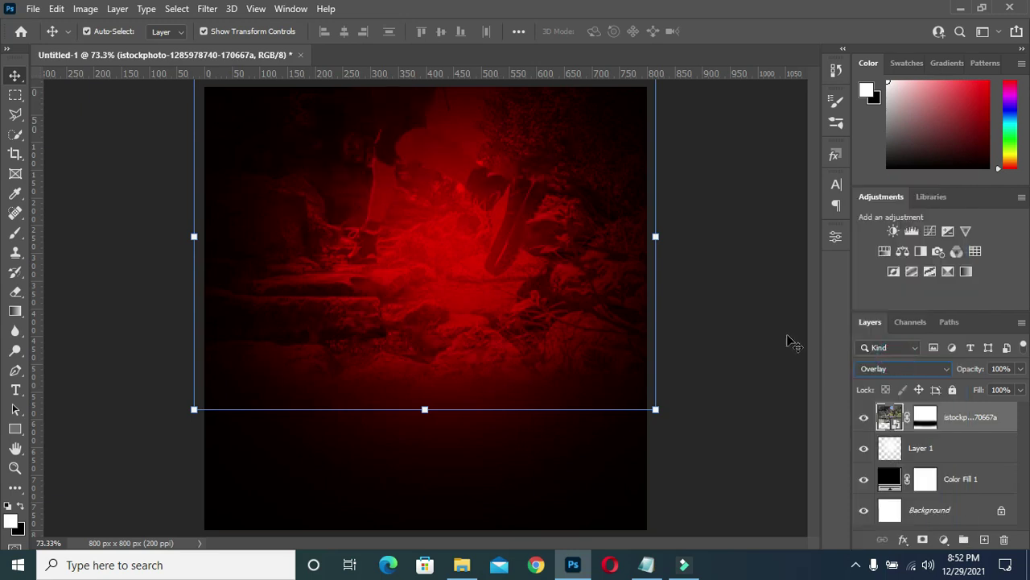
click(747, 302)
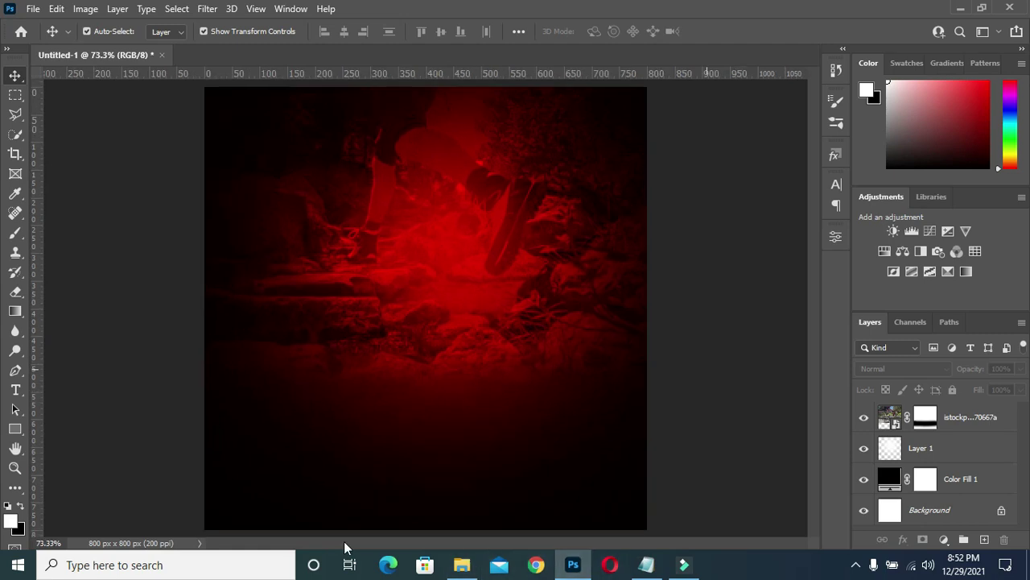
Drag the Brush torn-paper image from the project folder onto the flyer canvas
click(462, 565)
click(371, 279)
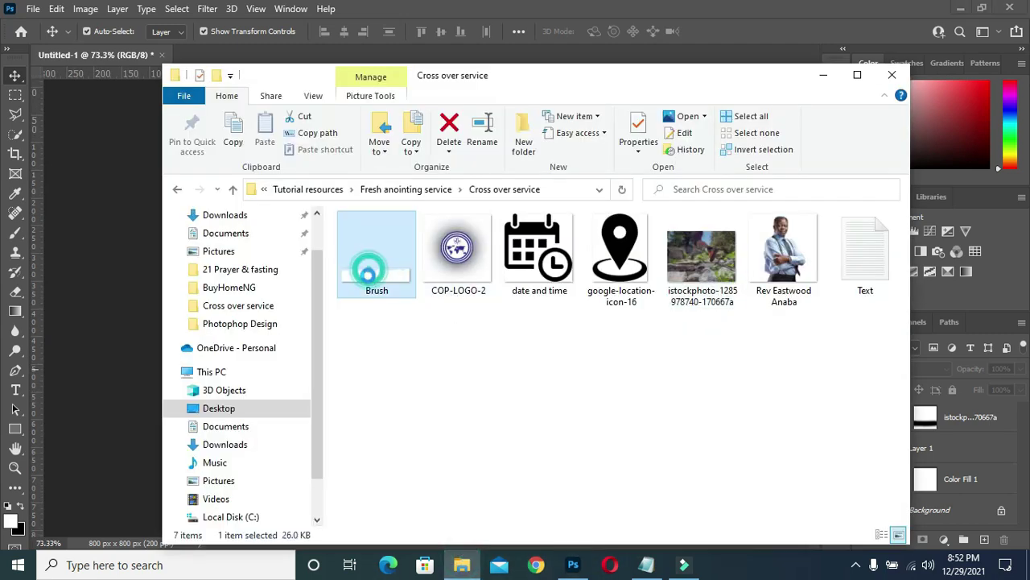
drag(371, 278, 574, 573)
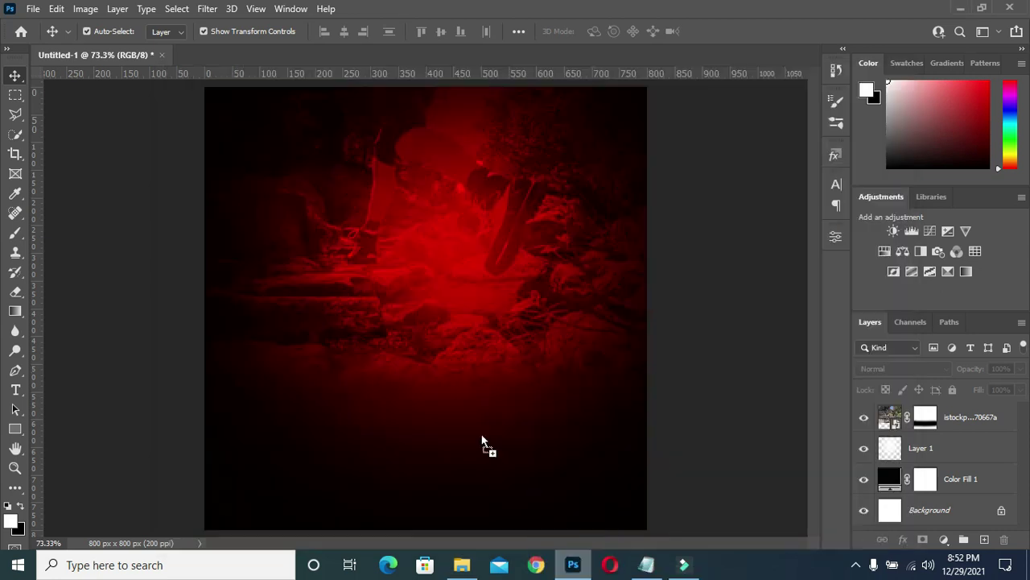
drag(574, 573, 419, 374)
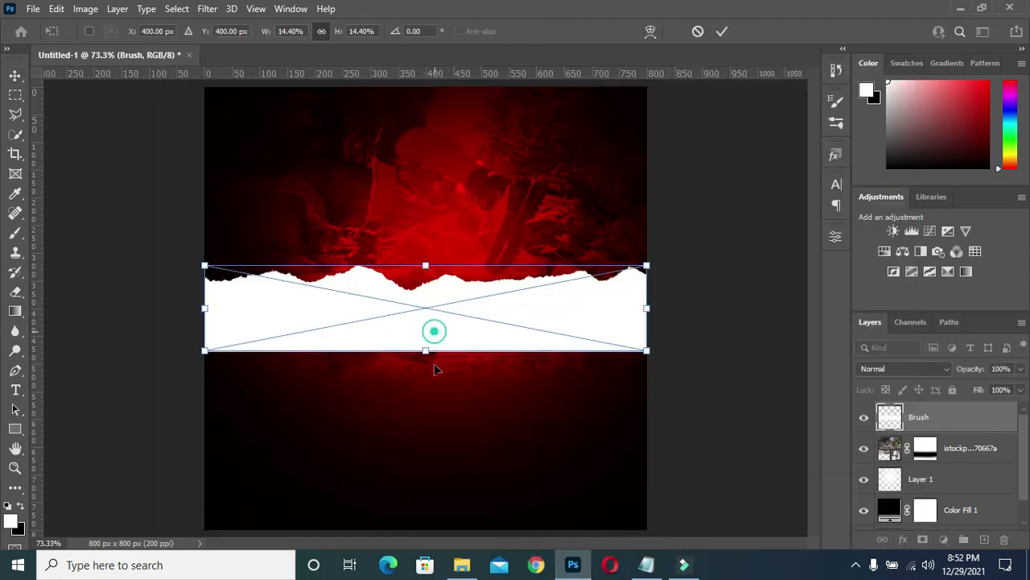
Move the torn-paper band to the canvas bottom, scaled slightly to span the width
drag(435, 348, 435, 508)
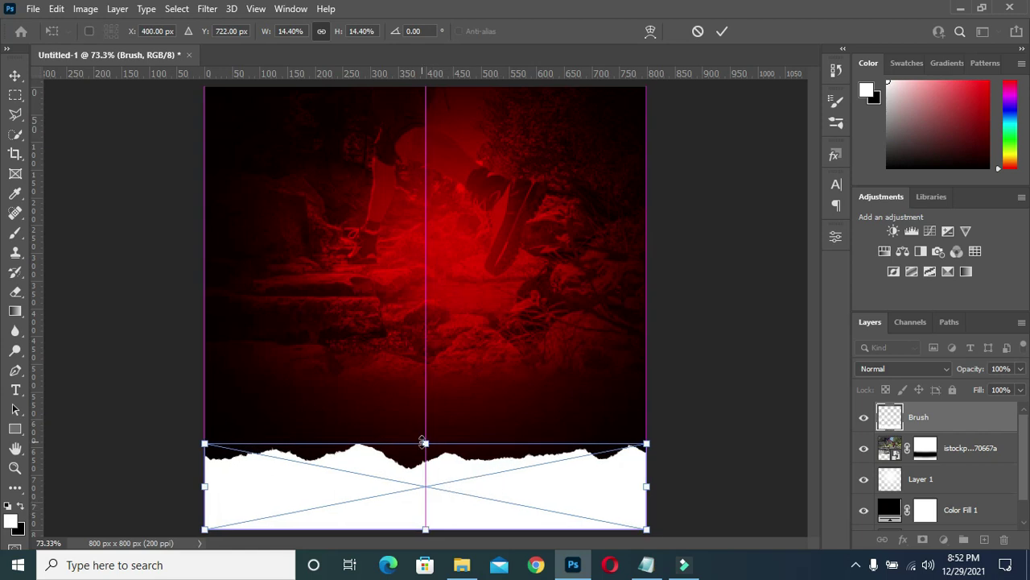
drag(423, 442, 424, 432)
mouse_move(426, 491)
mouse_down()
mouse_move(427, 499)
mouse_move(428, 488)
mouse_up()
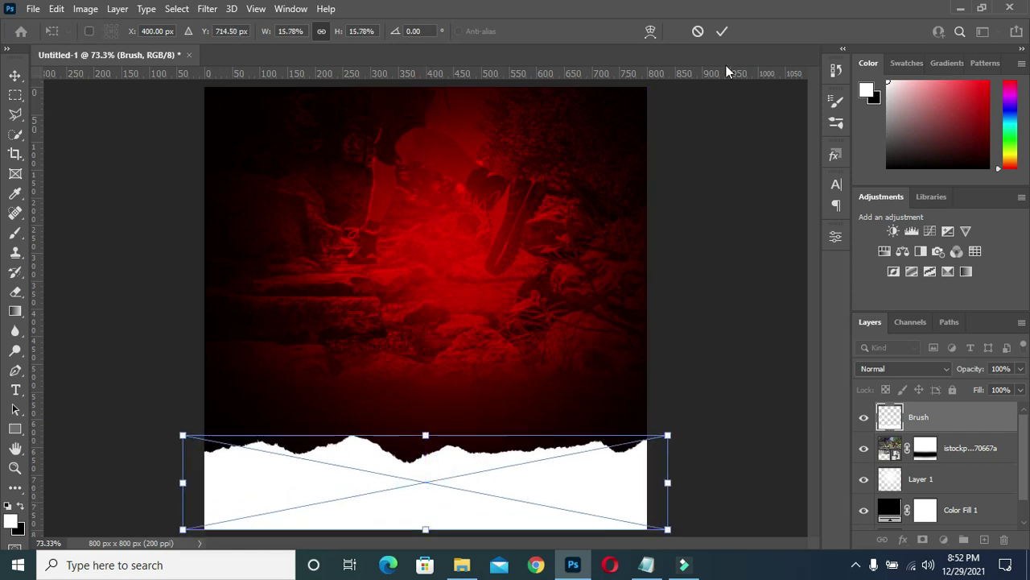
click(722, 31)
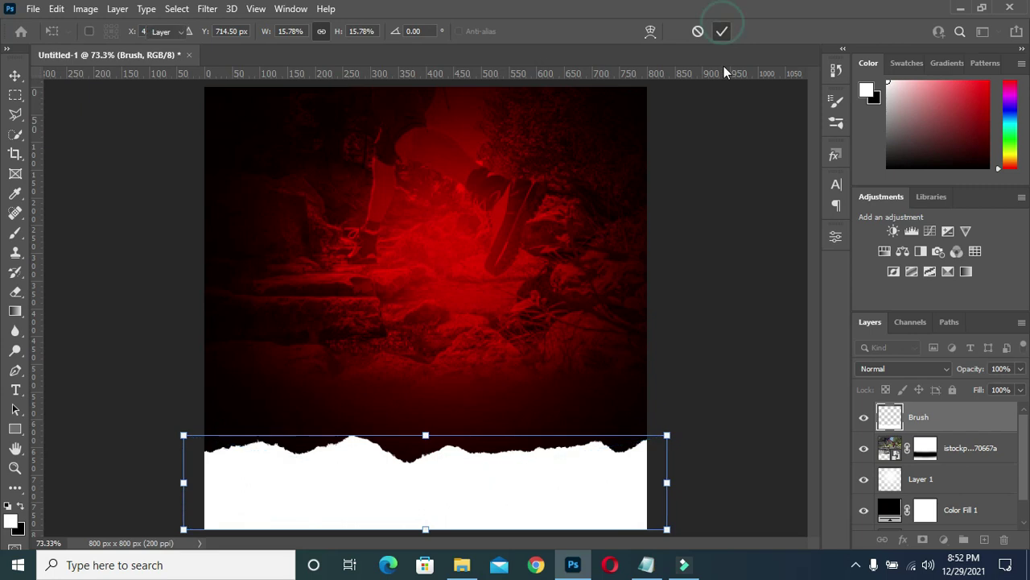
double_click(891, 417)
Add an orange fe9b00 Color Overlay to the torn-paper layer and save Brush.png
click(436, 288)
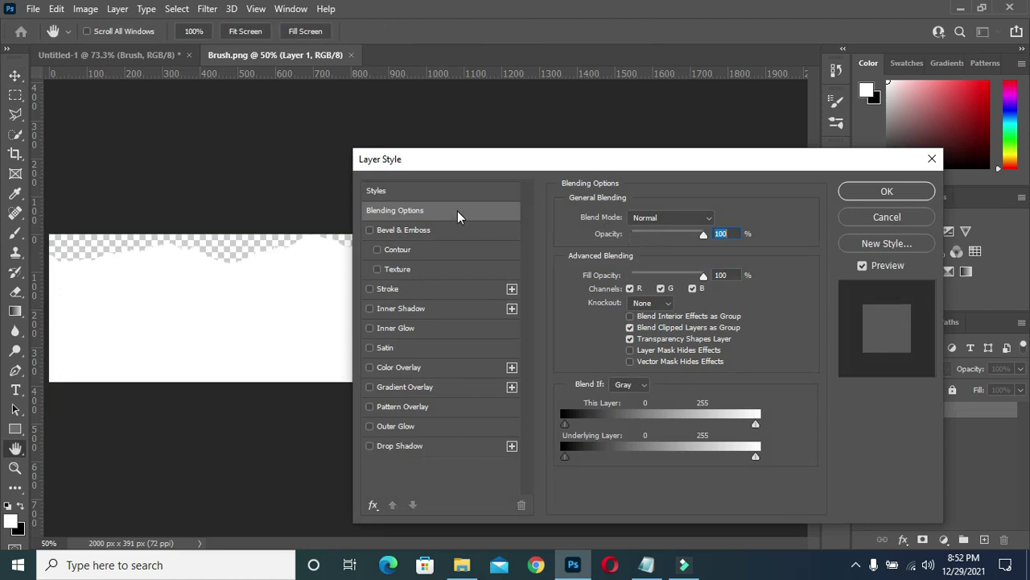
click(400, 368)
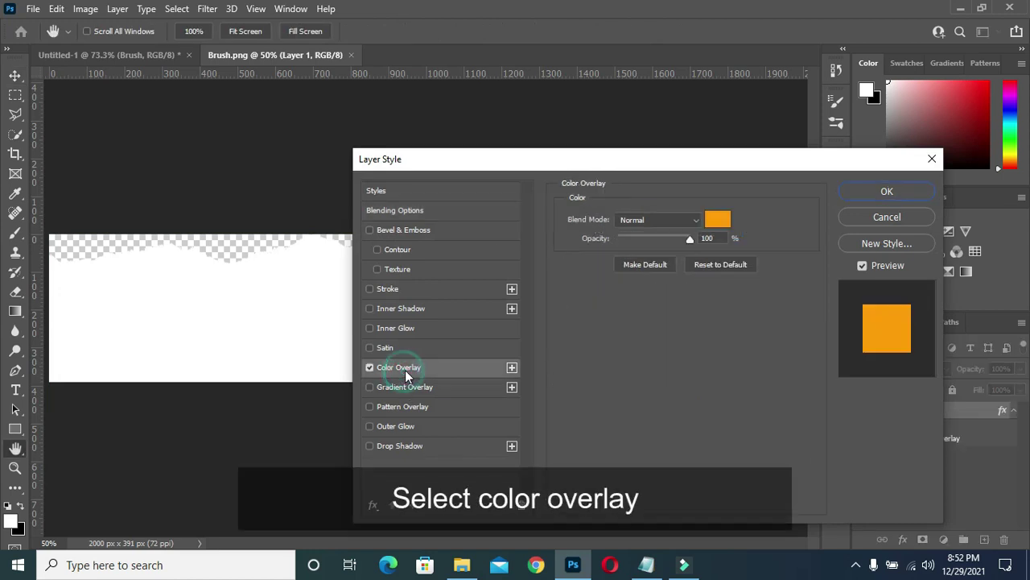
click(718, 221)
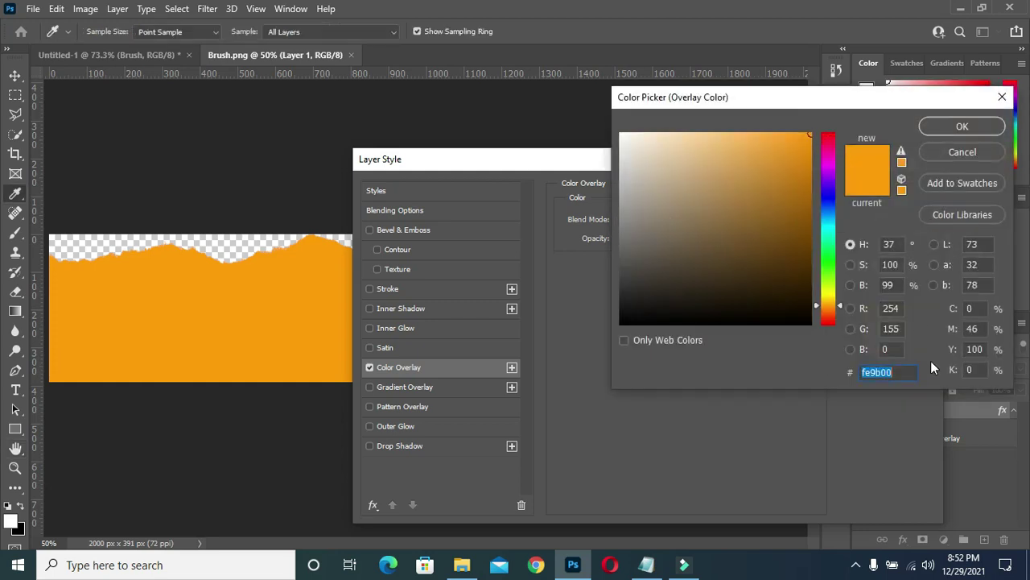
click(958, 126)
click(926, 193)
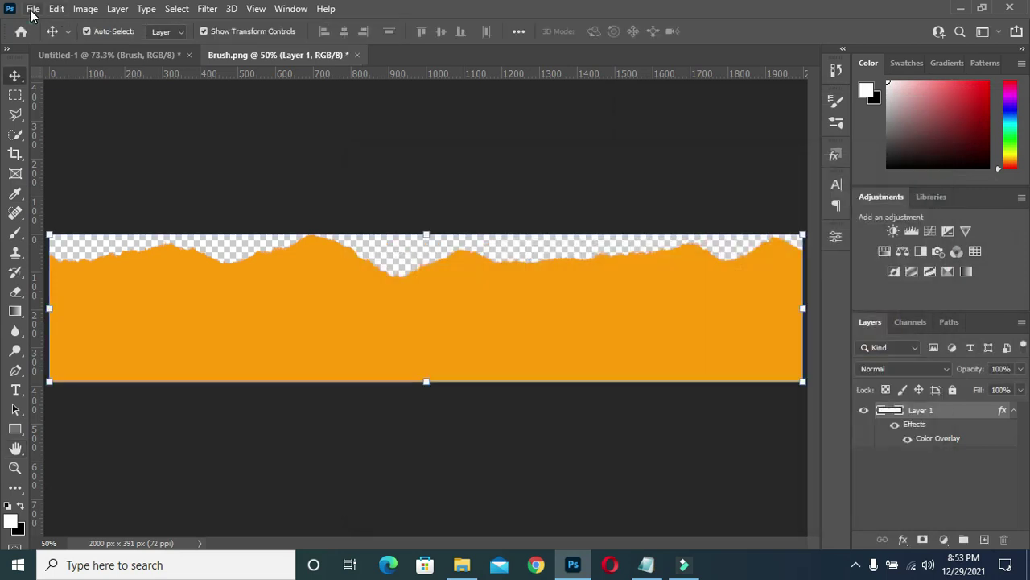
click(33, 9)
click(46, 175)
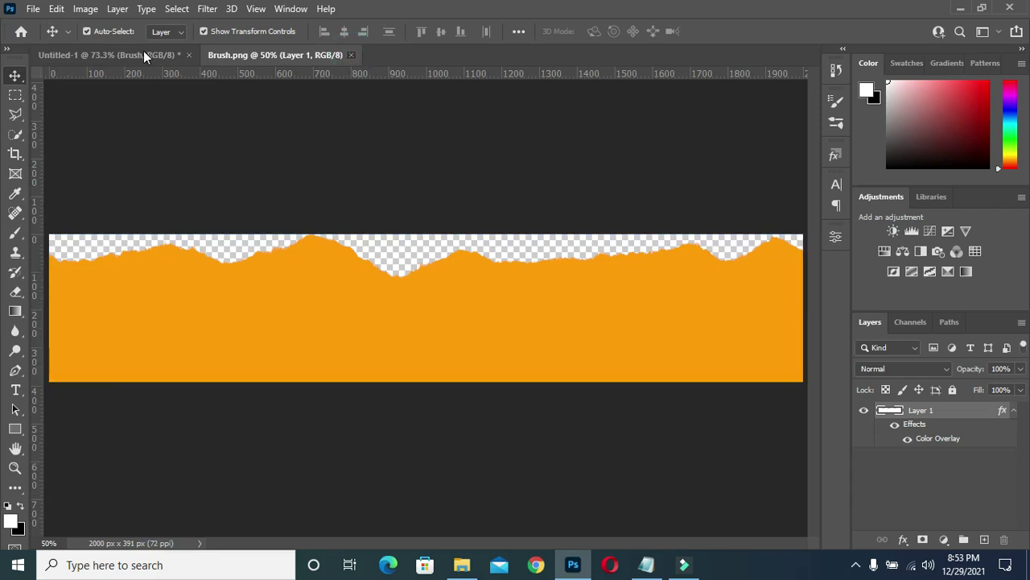
Back in the flyer, duplicate the orange Brush band layer and nudge the copy slightly down
key(ctrl+w)
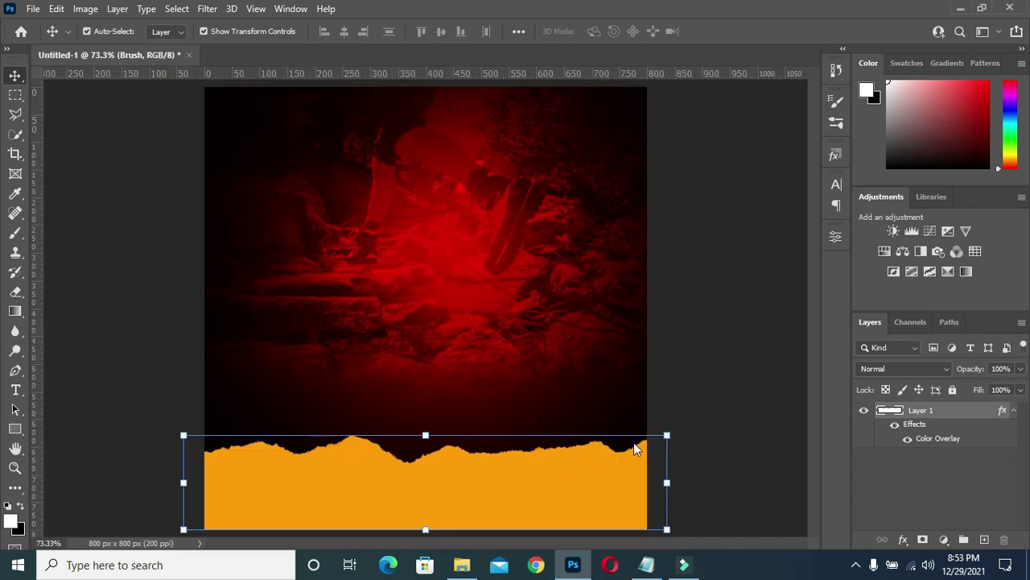
click(1008, 412)
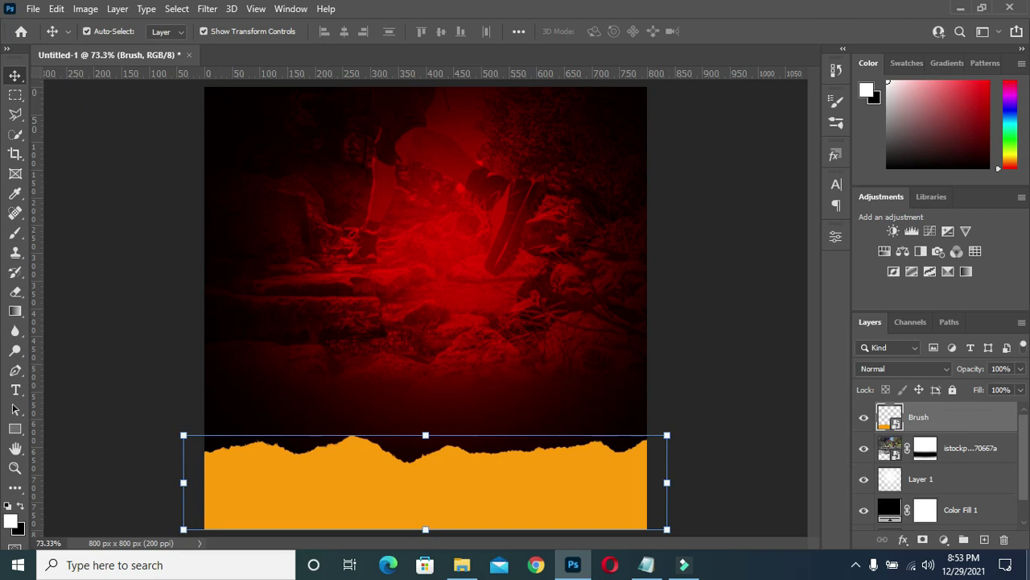
drag(982, 418, 985, 539)
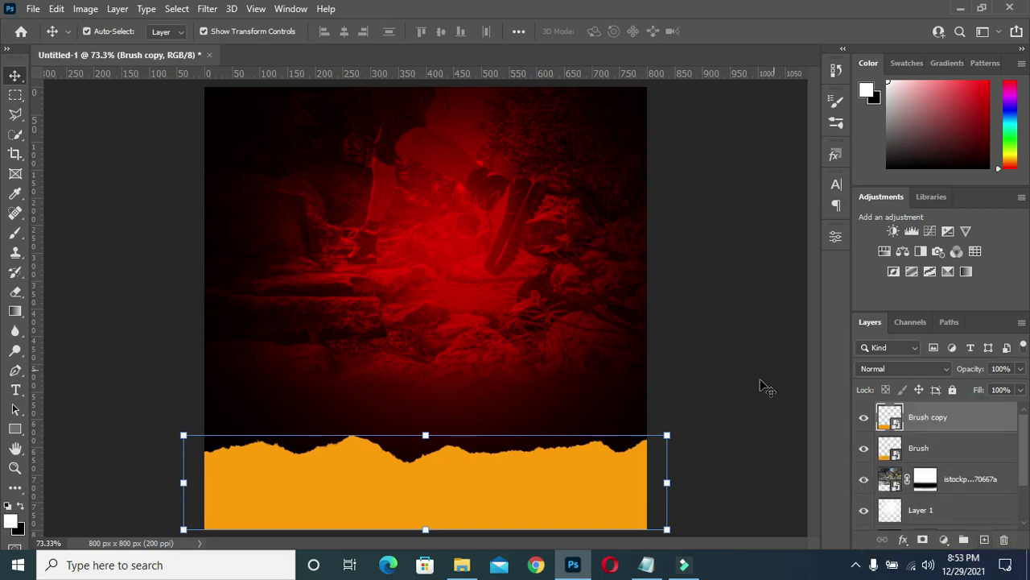
key(Down)
key(Down)
key(Down)
key(Down)
key(Down)
key(Down)
key(Down)
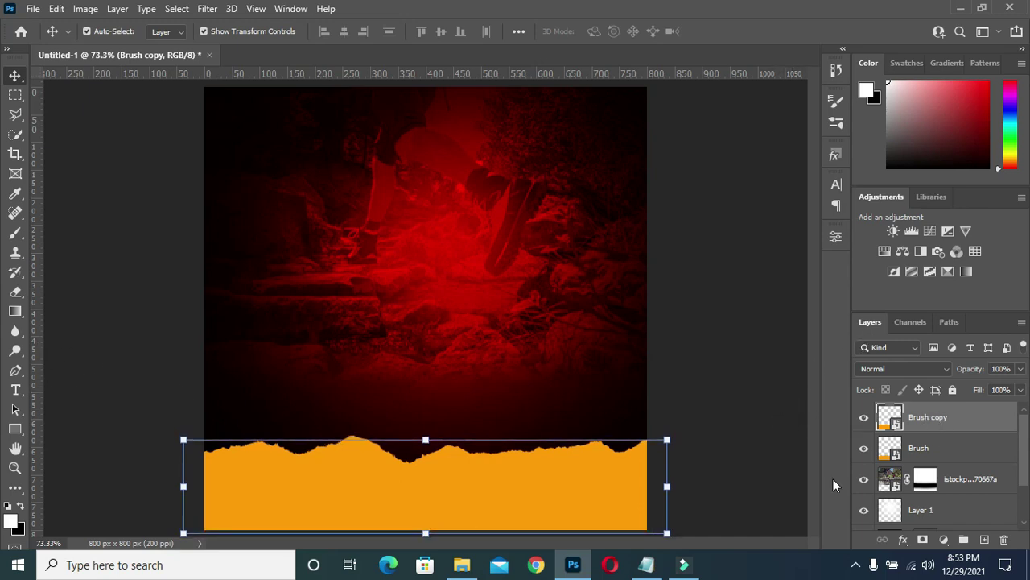
Rasterize the Brush copy layer and give it a white Color Overlay, leaving an orange torn edge
right_click(920, 424)
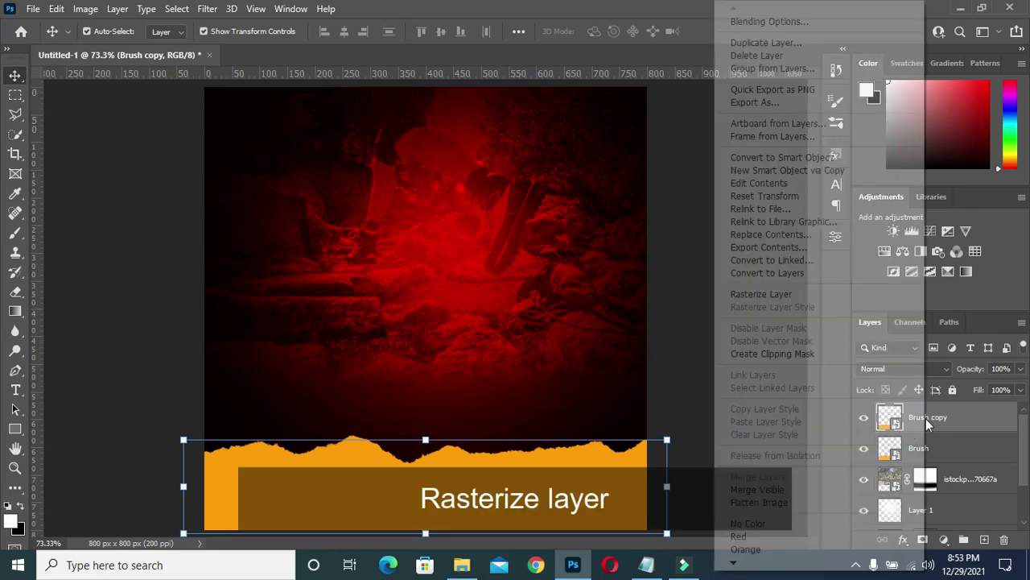
click(803, 294)
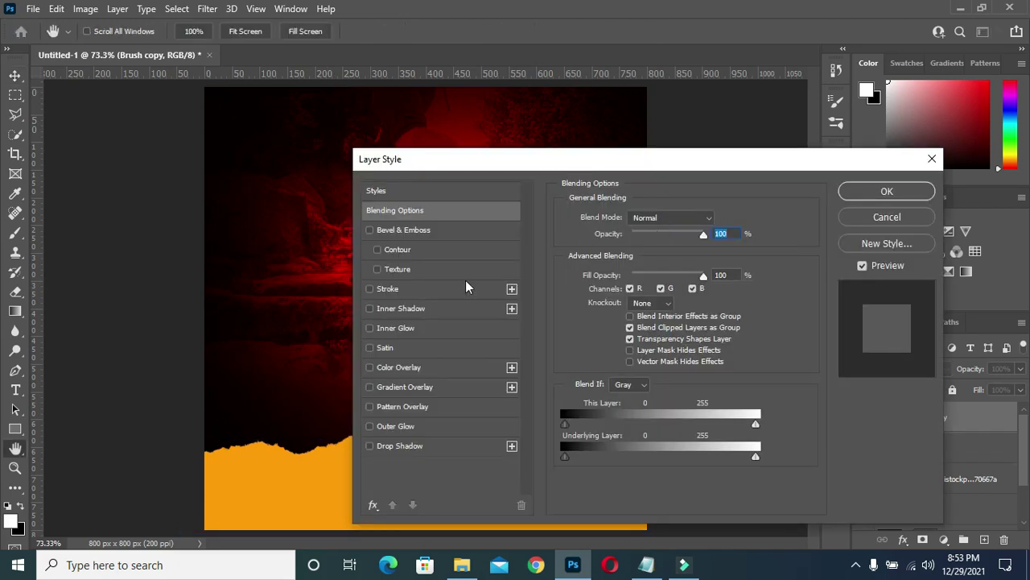
click(417, 371)
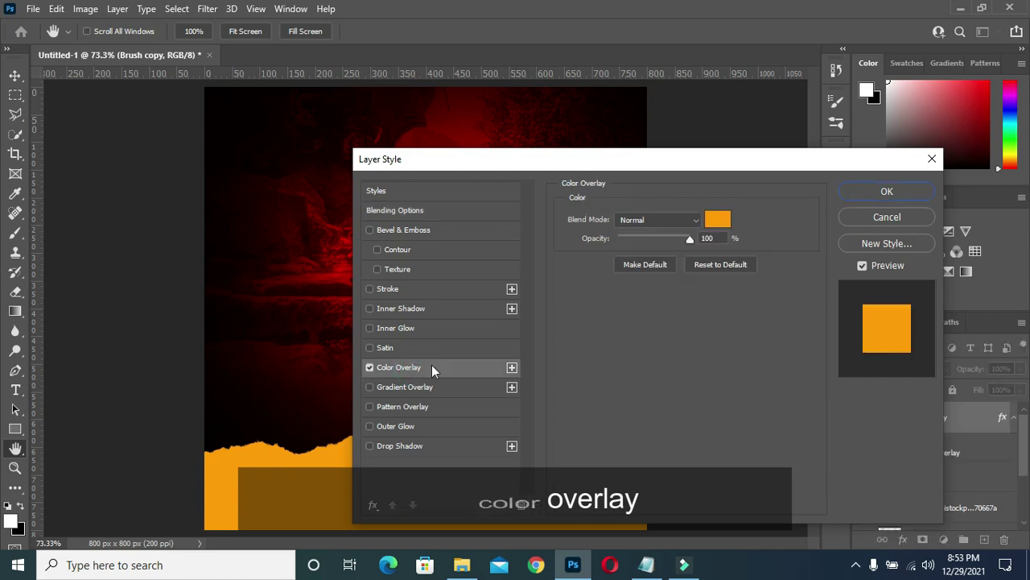
click(722, 219)
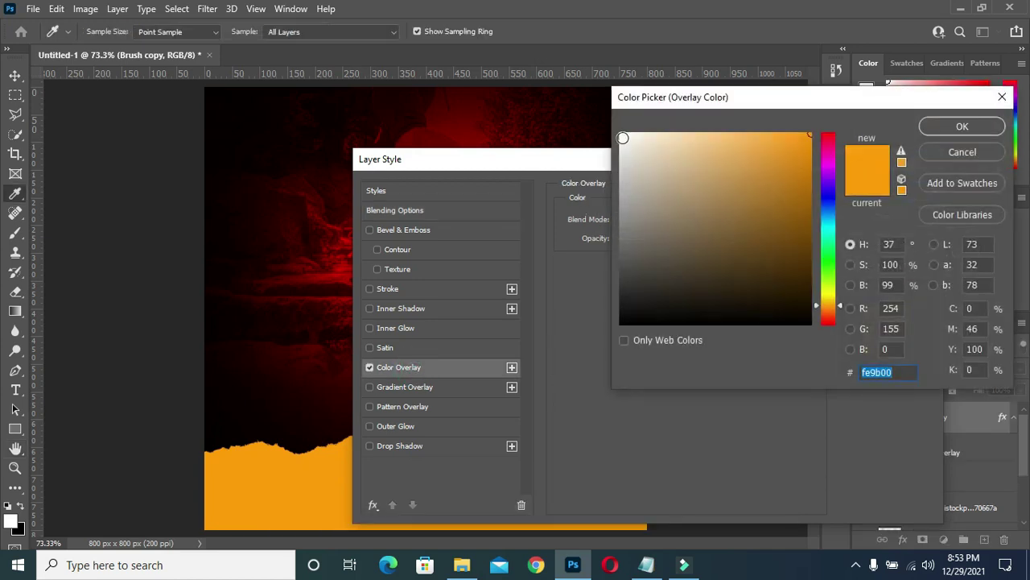
click(622, 135)
click(972, 132)
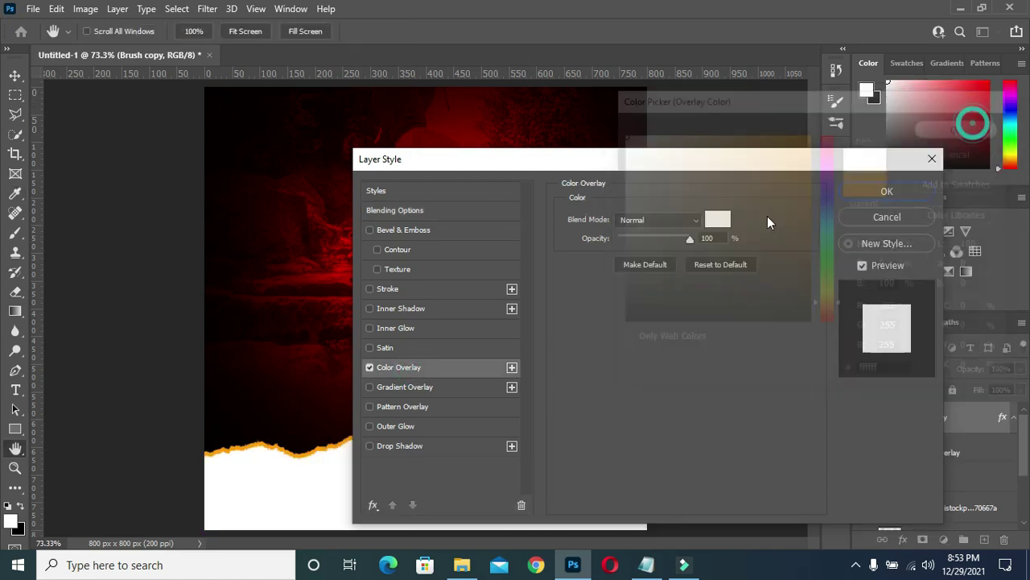
click(916, 191)
click(712, 217)
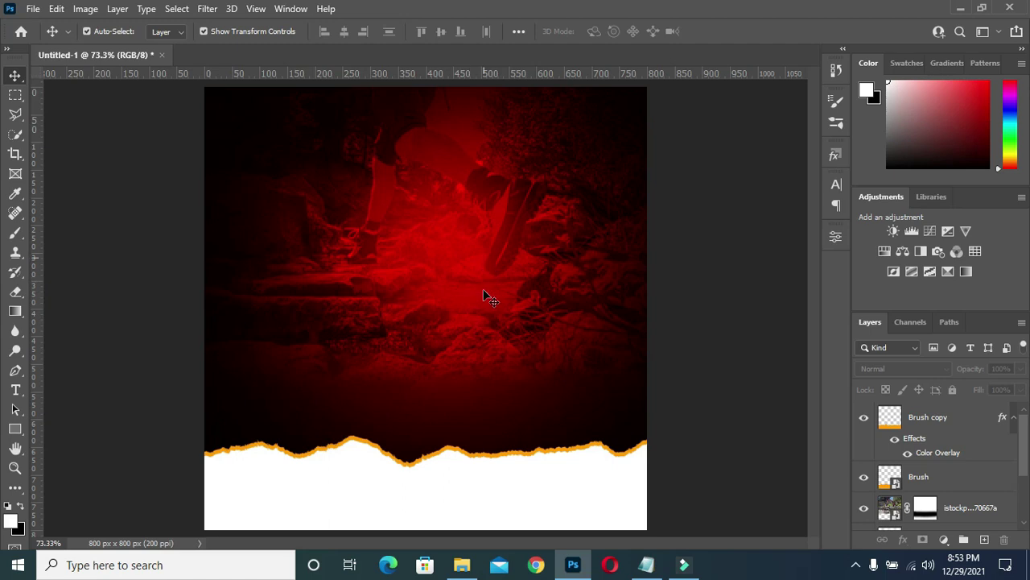
Drag the COP-LOGO-2 logo from File Explorer onto the flyer canvas
click(462, 564)
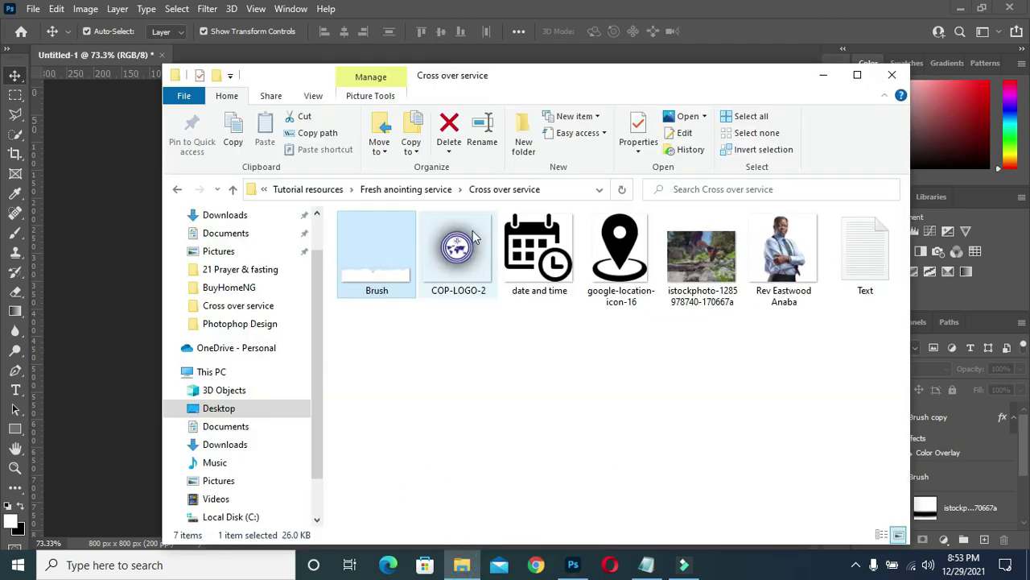
drag(479, 230, 142, 252)
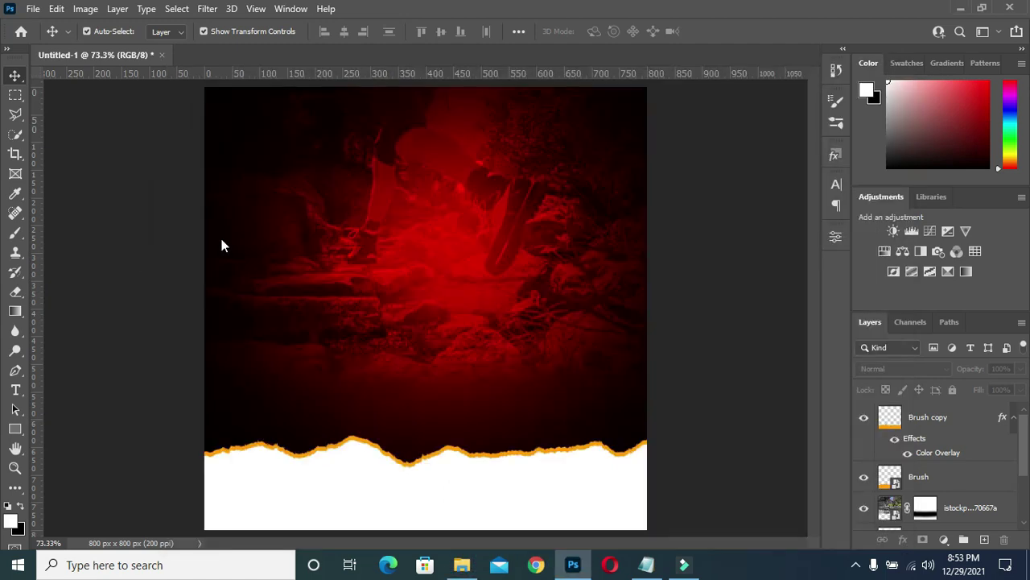
drag(142, 253, 386, 158)
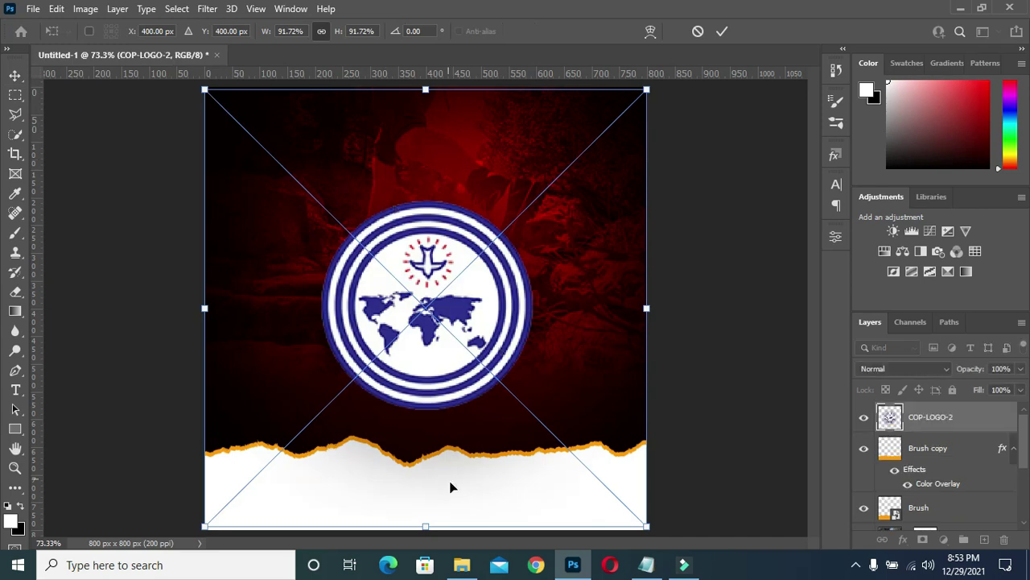
Scale the COP-LOGO-2 logo to about 15% and commit it in the top-left corner
drag(425, 526, 412, 169)
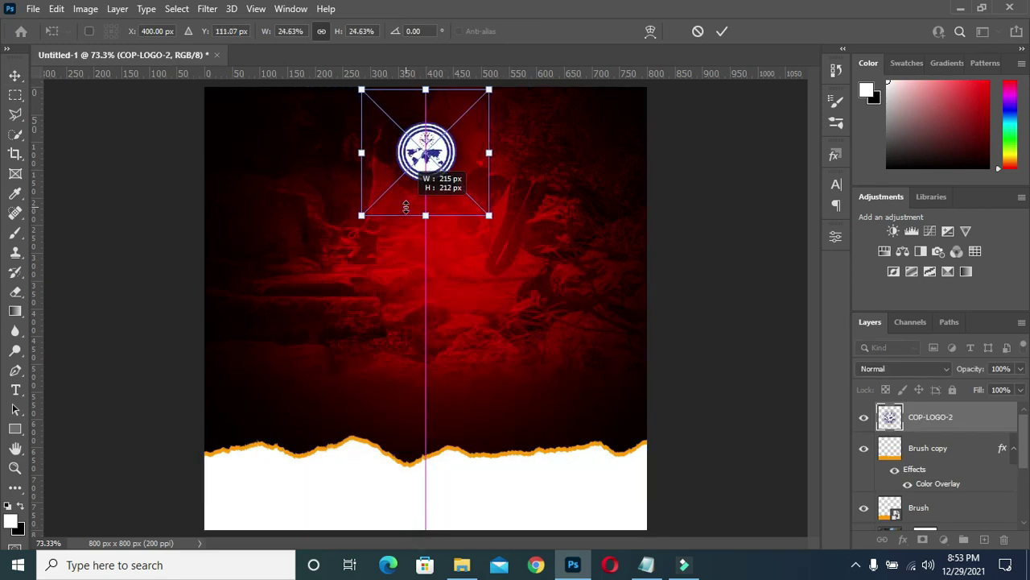
drag(431, 127, 251, 114)
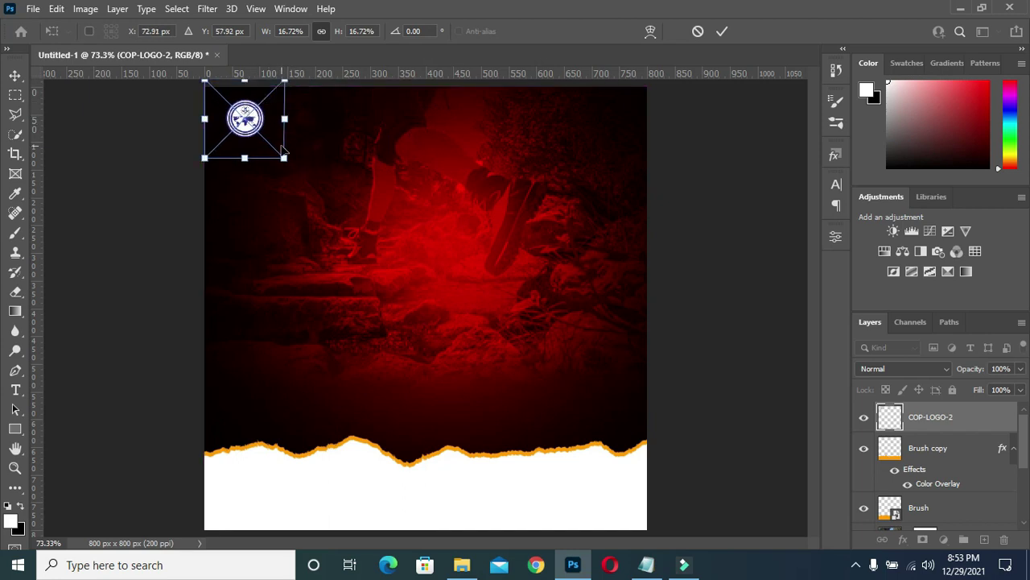
drag(285, 159, 277, 153)
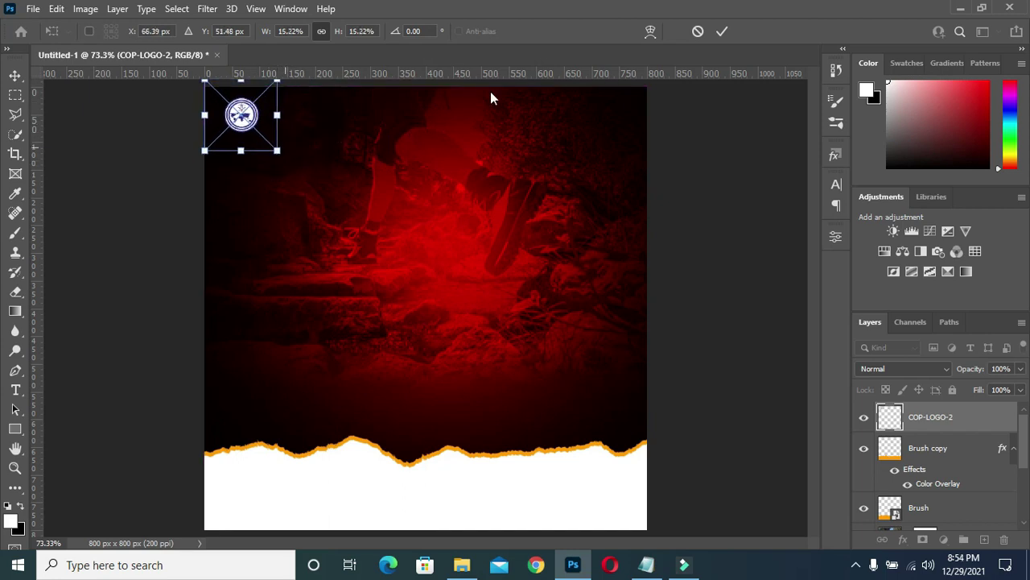
click(721, 32)
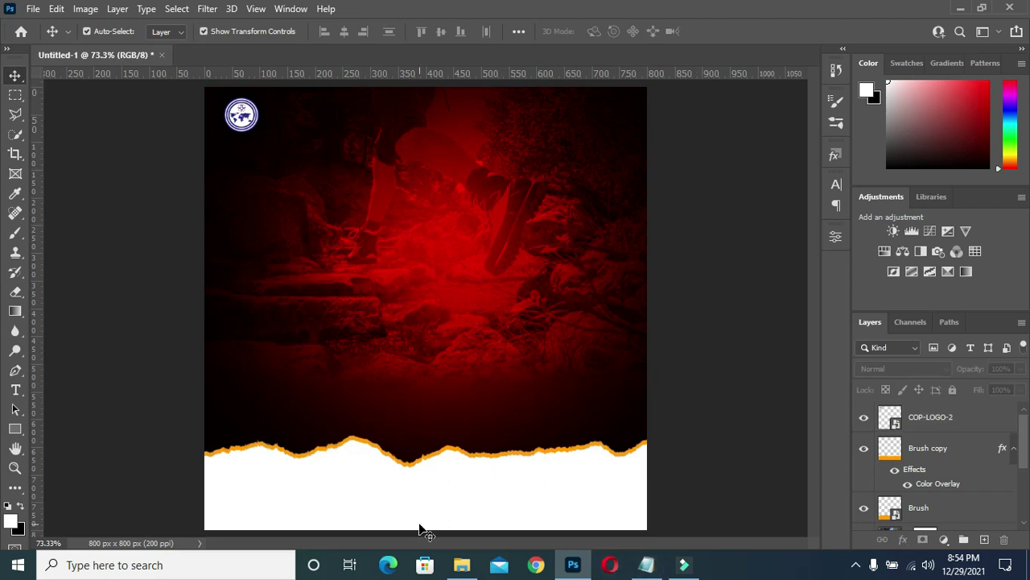
click(646, 564)
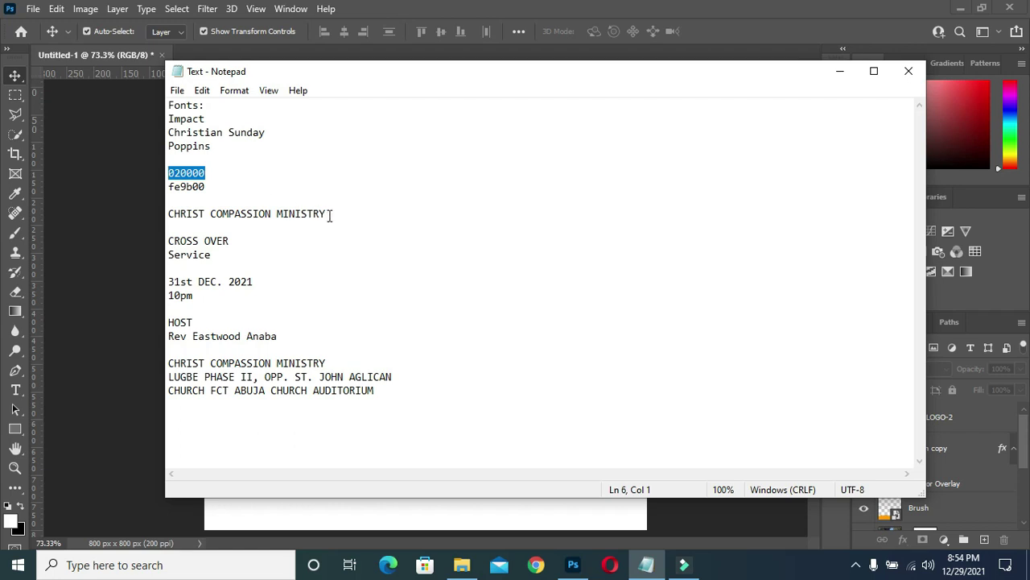
Copy the CHRIST COMPASSION MINISTRY name and address lines from the Notepad notes
drag(333, 214, 168, 213)
key(ctrl+c)
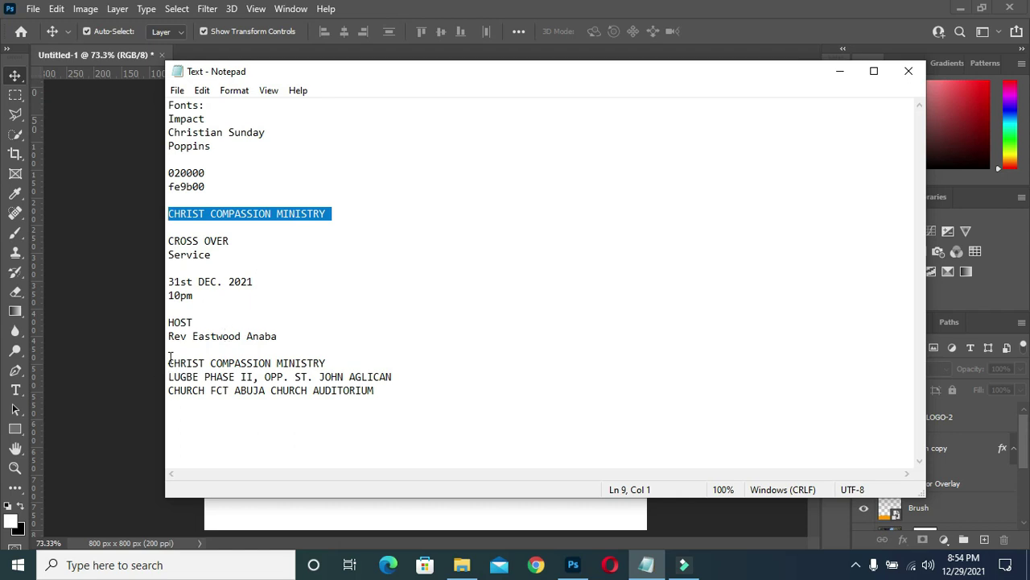
mouse_move(167, 364)
mouse_down()
mouse_move(314, 377)
mouse_move(300, 379)
mouse_move(308, 391)
mouse_up()
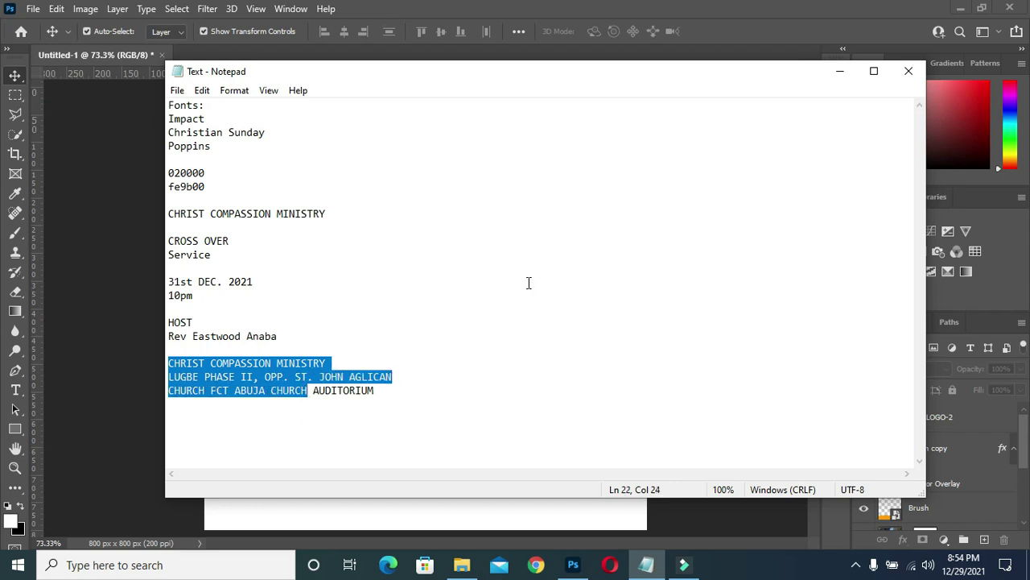
click(840, 71)
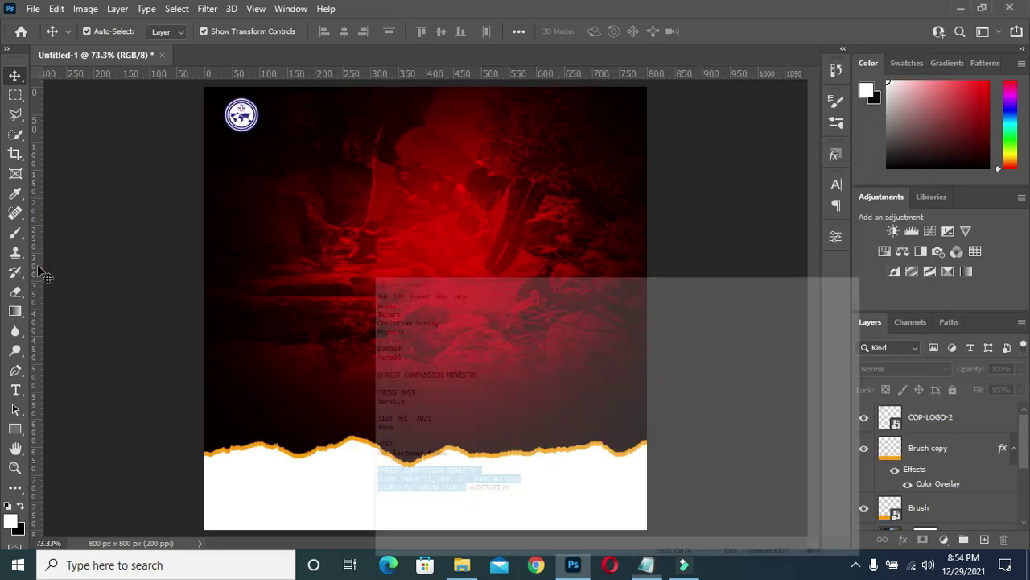
click(16, 388)
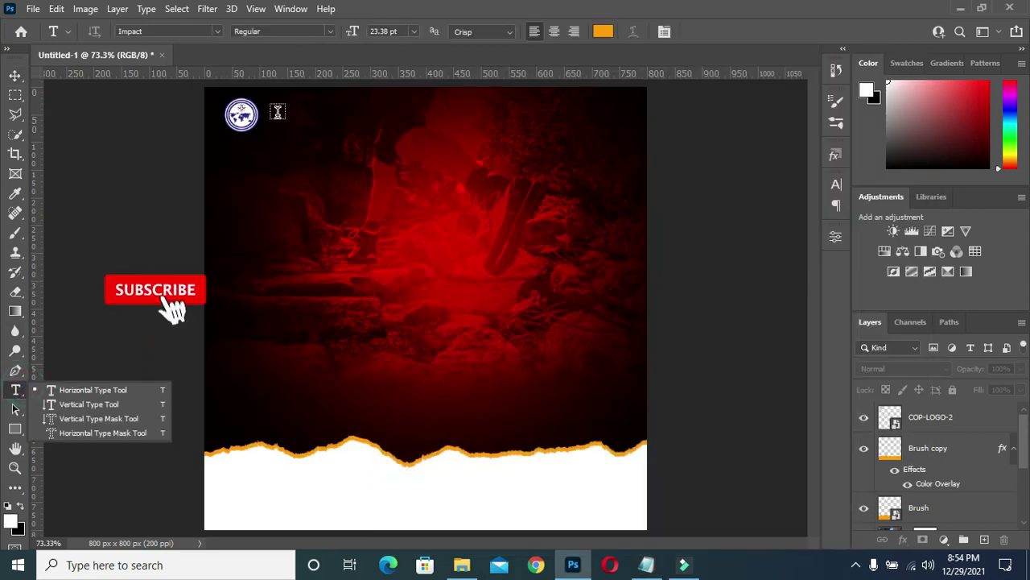
Paste the ministry name and address as white text at the top of the flyer
click(603, 31)
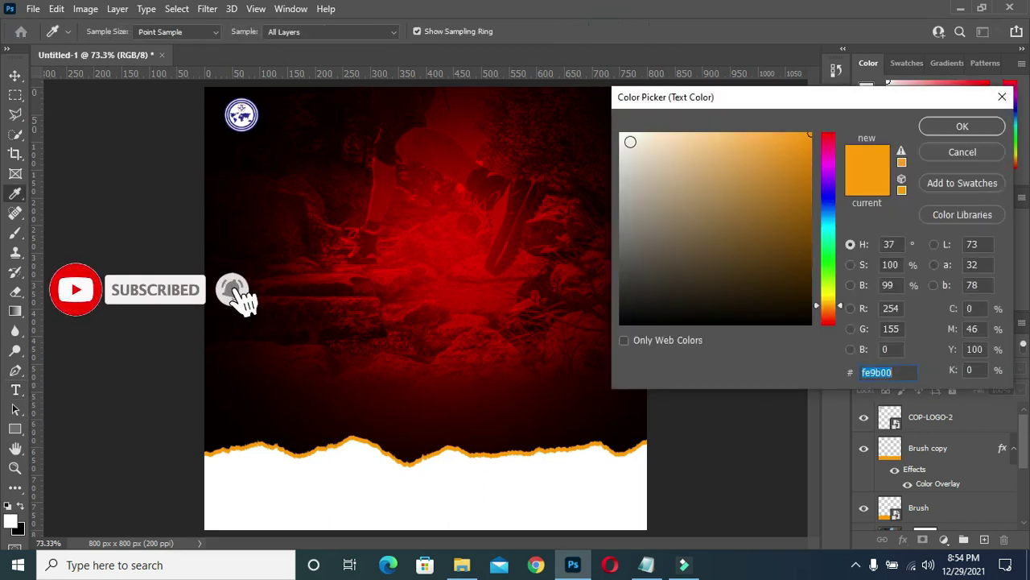
click(630, 121)
click(962, 127)
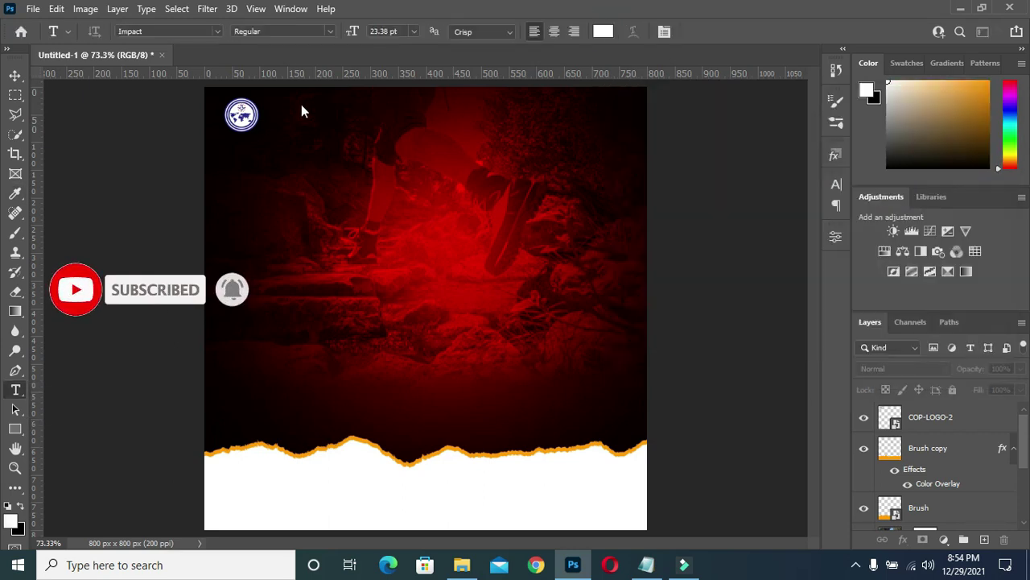
click(277, 119)
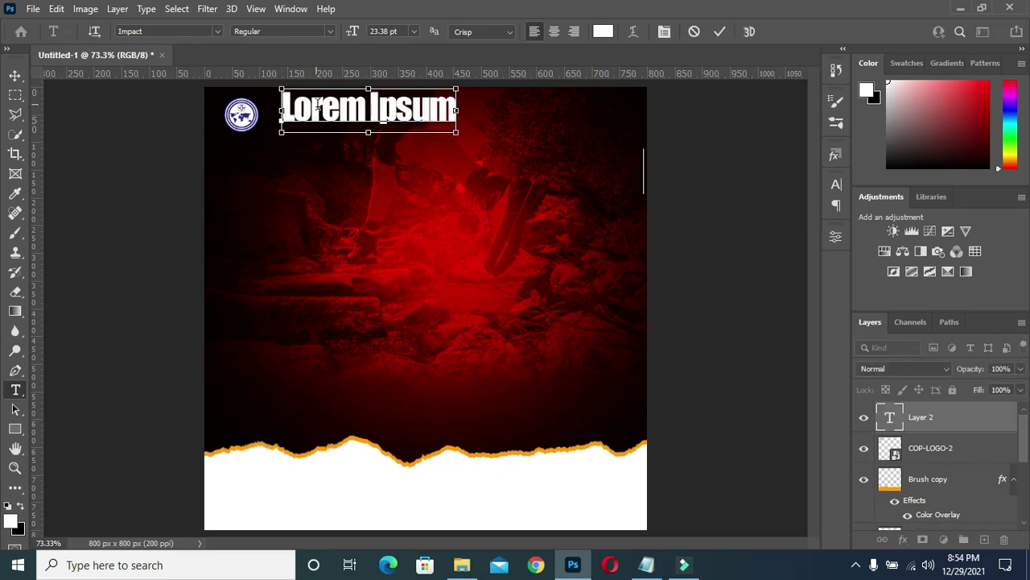
key(ctrl+v)
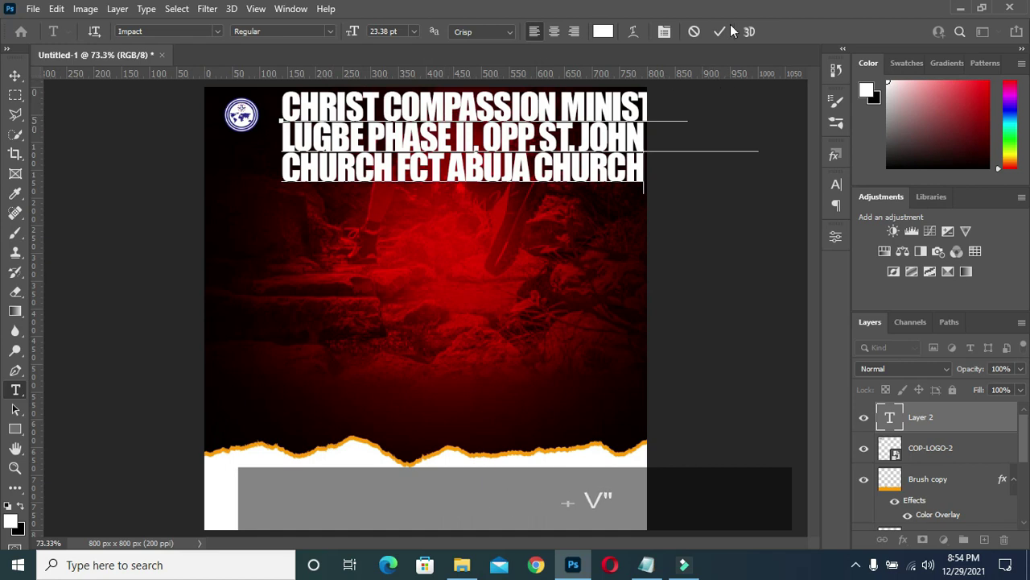
click(720, 31)
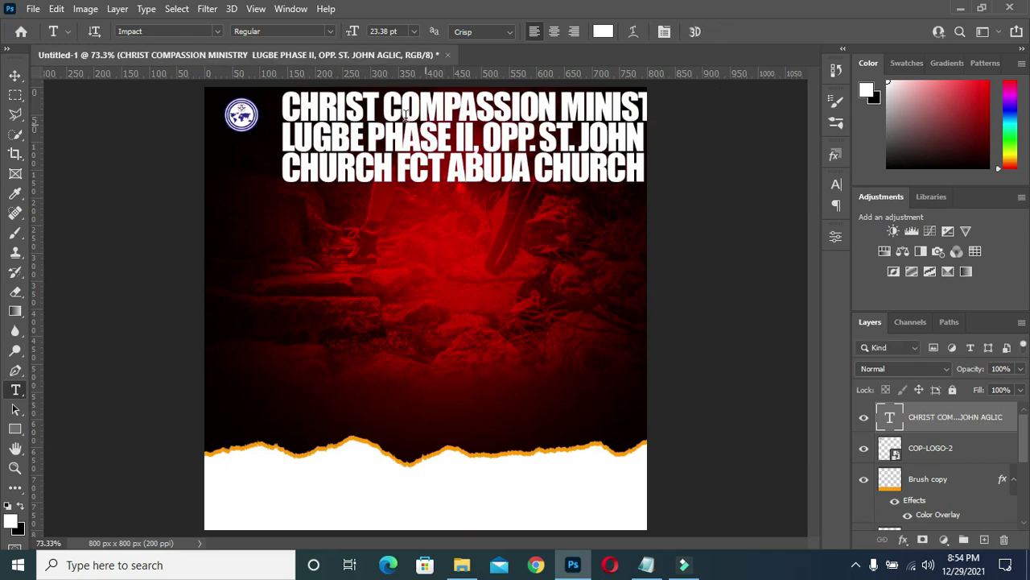
Set the ministry header text in Poppins SemiBold
click(218, 31)
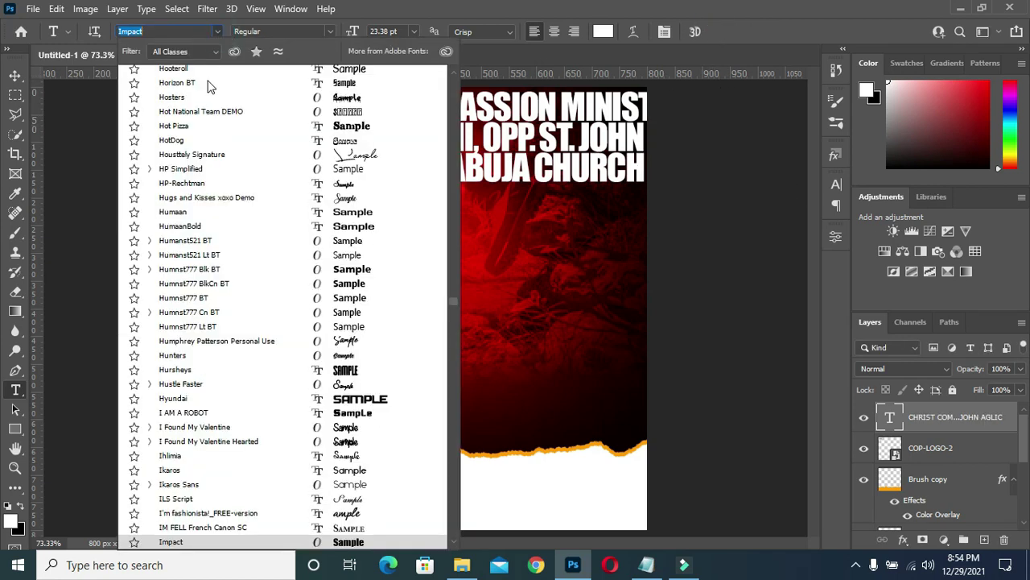
text(p)
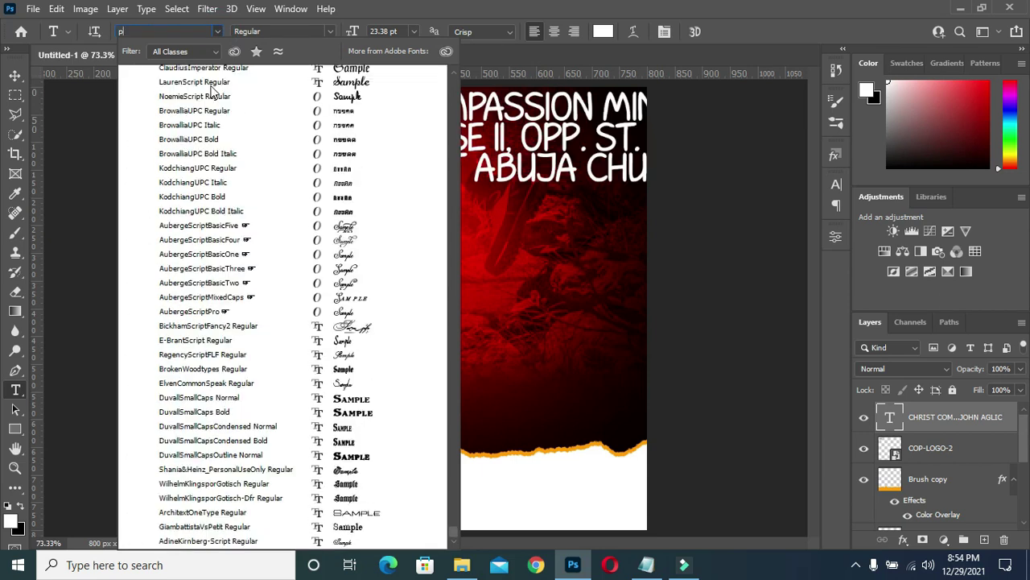
text(opp)
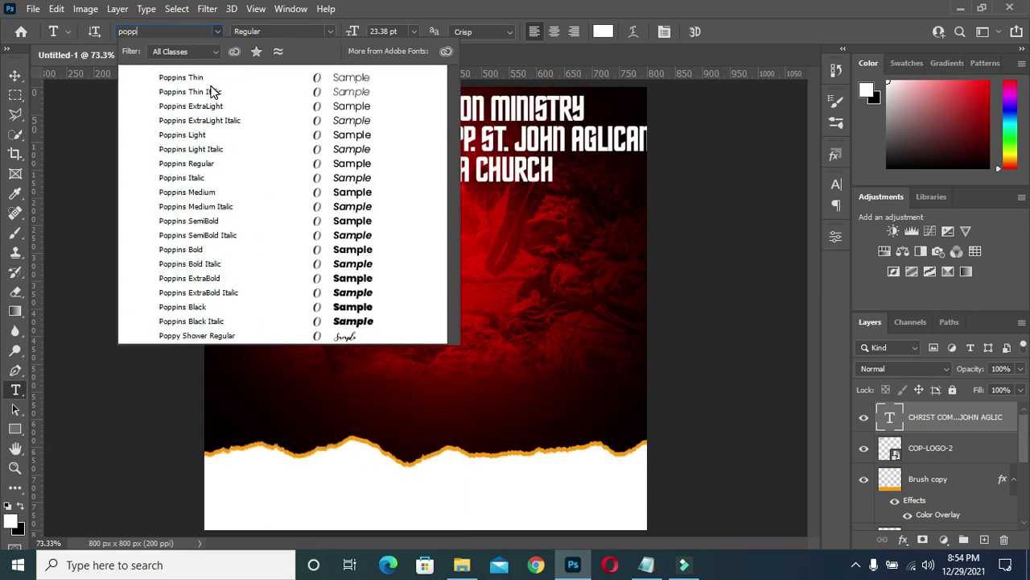
key(Down)
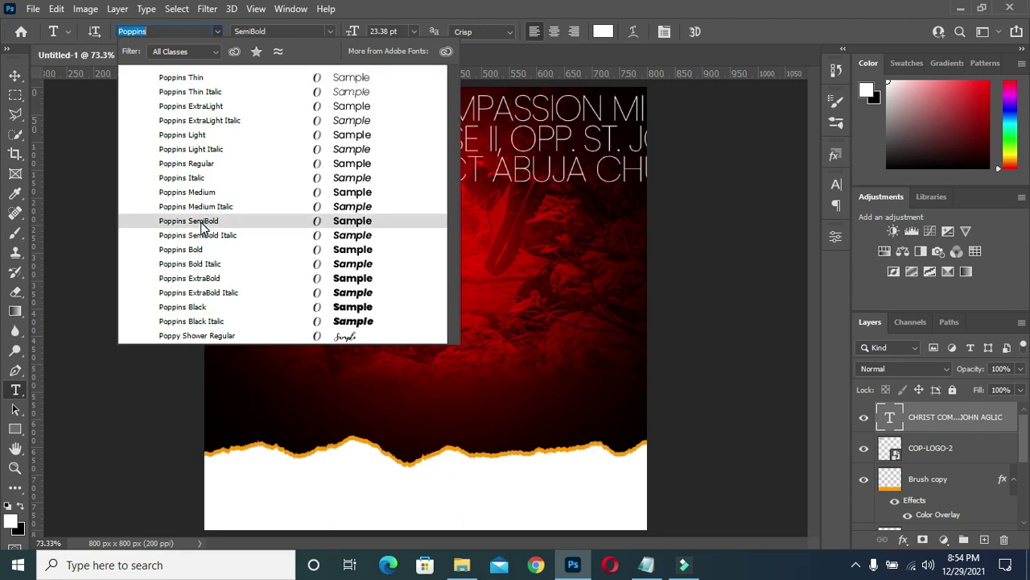
click(201, 223)
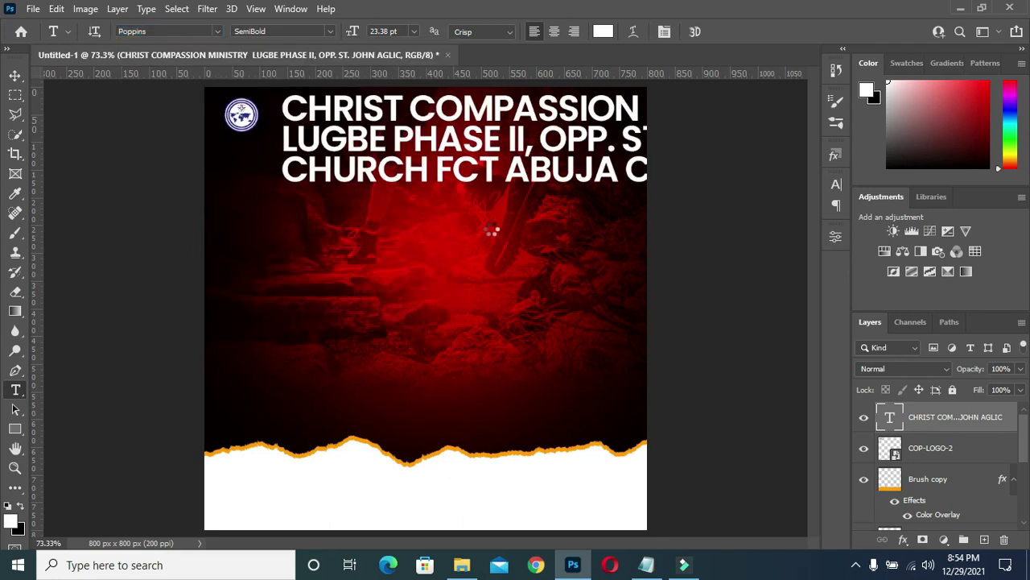
click(15, 76)
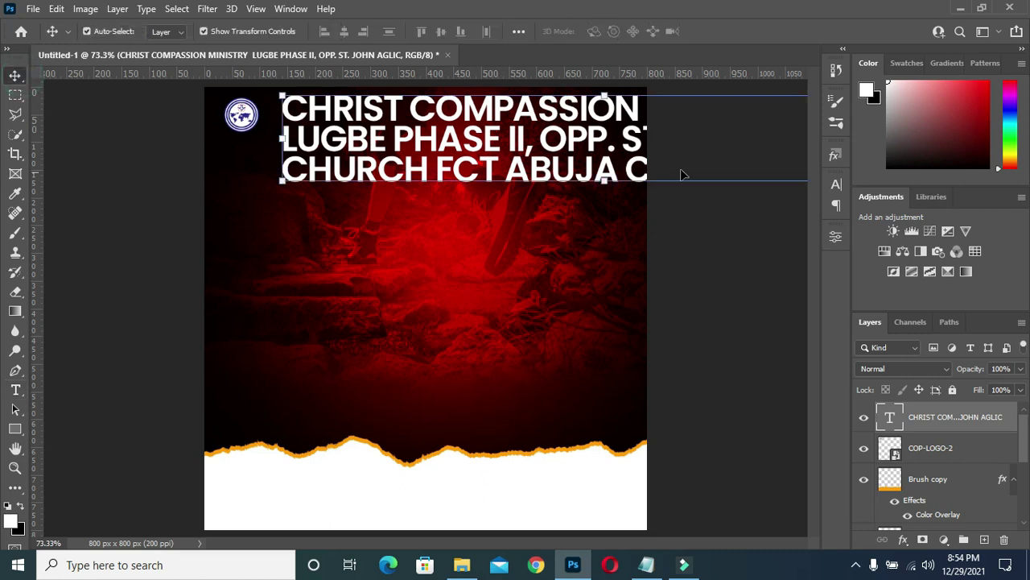
Scale the ministry text block to about 97.58% and place it beside the corner logo
drag(607, 182, 519, 225)
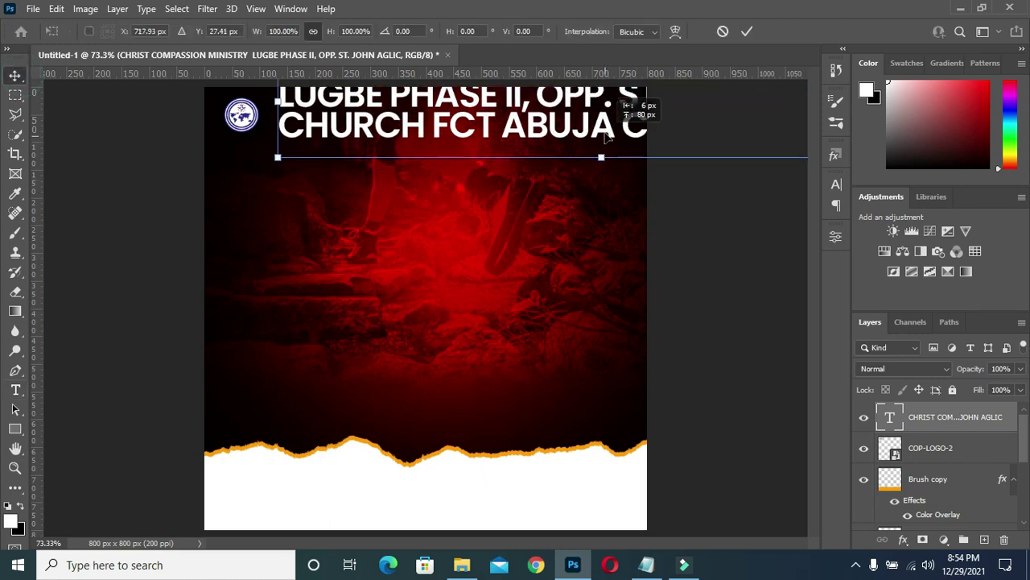
mouse_move(519, 225)
mouse_down()
mouse_move(517, 249)
mouse_move(505, 167)
mouse_up()
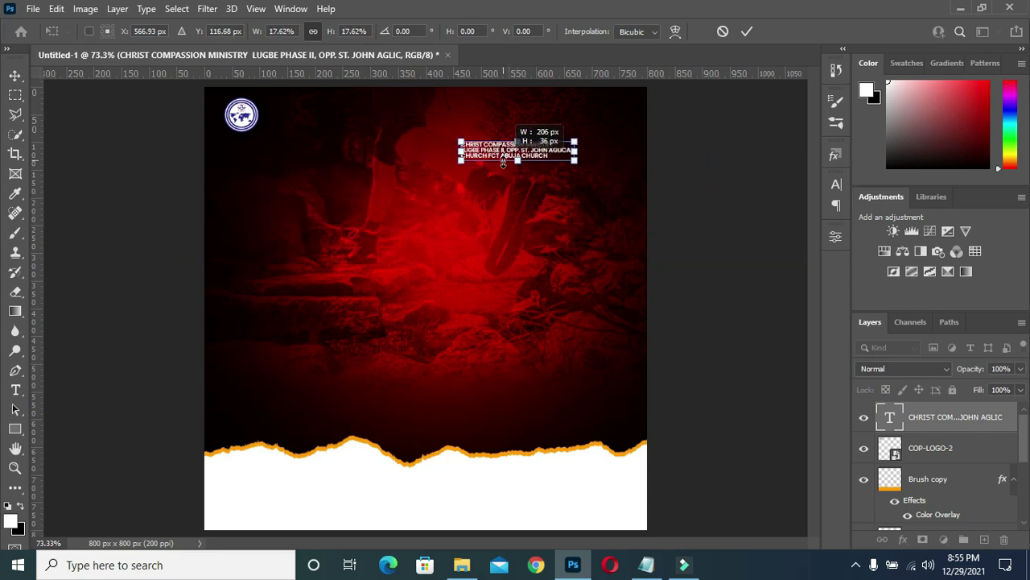
drag(505, 165, 331, 117)
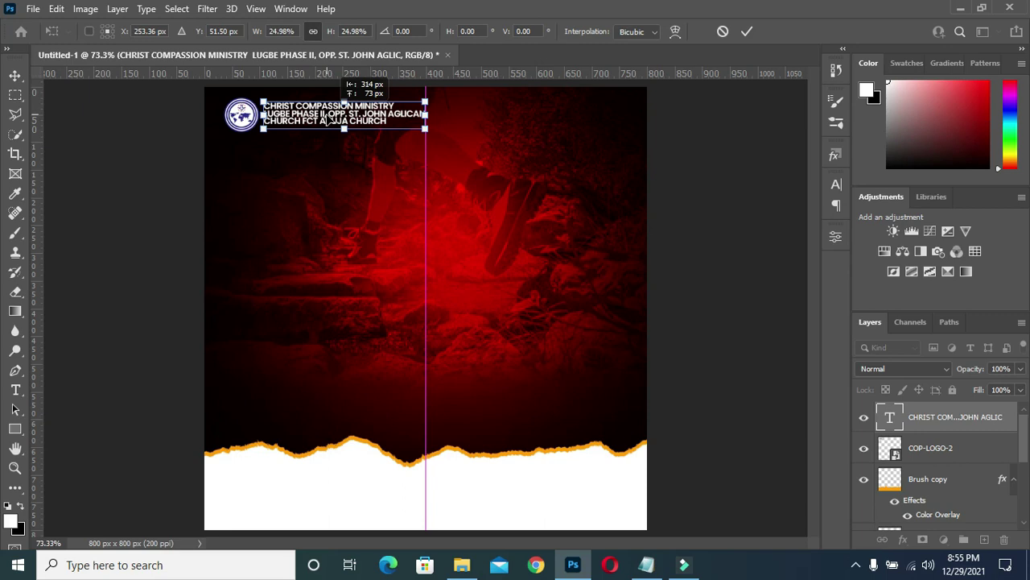
drag(327, 119, 334, 120)
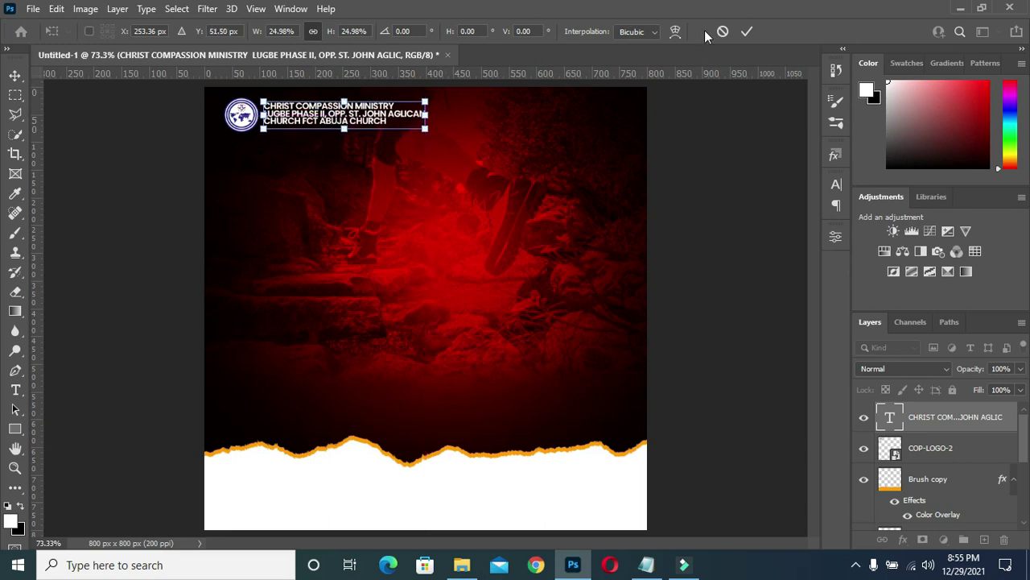
click(745, 33)
click(424, 100)
drag(424, 101, 420, 103)
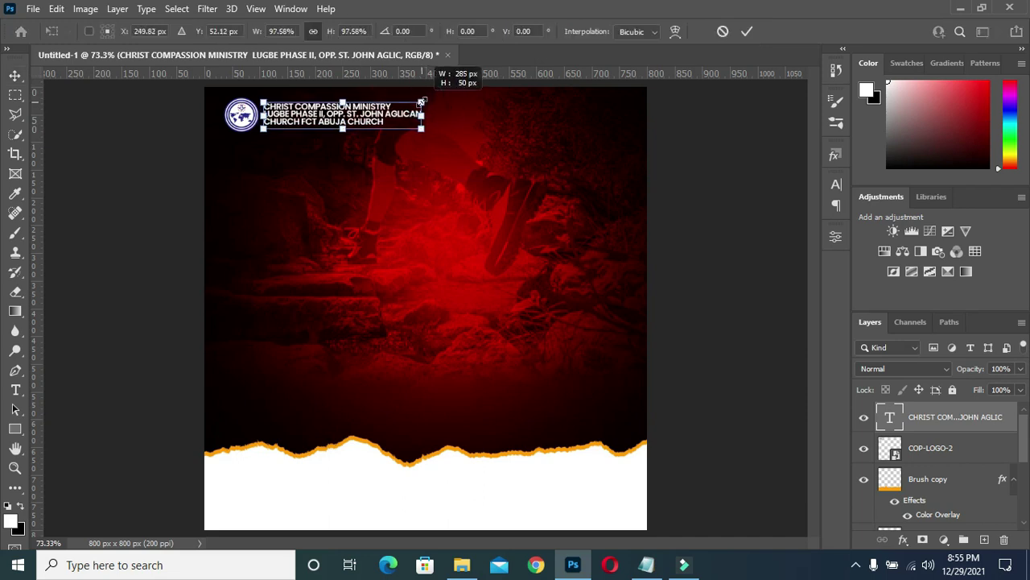
click(746, 31)
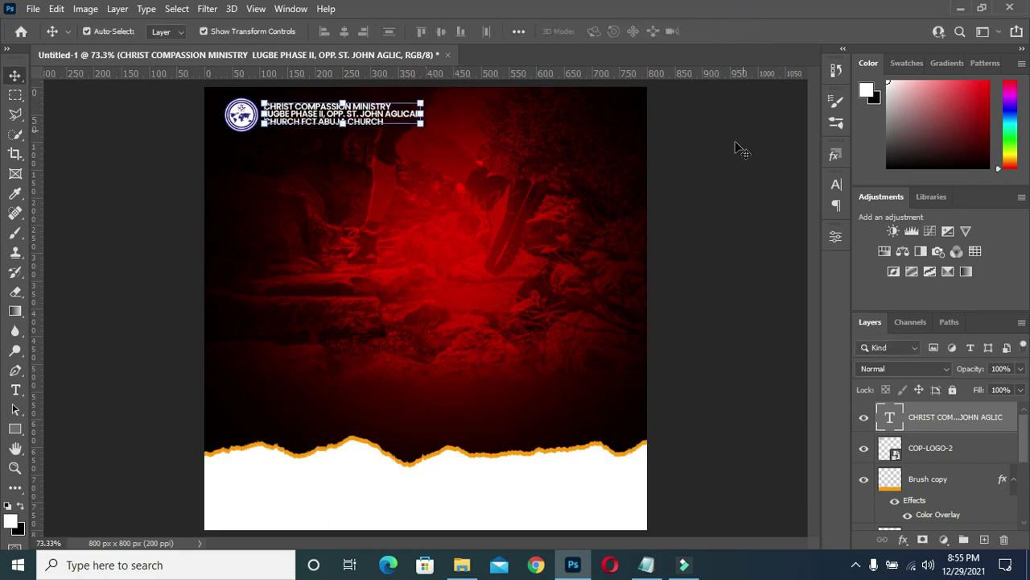
key(Down)
key(Down)
key(Down)
key(Down)
click(715, 177)
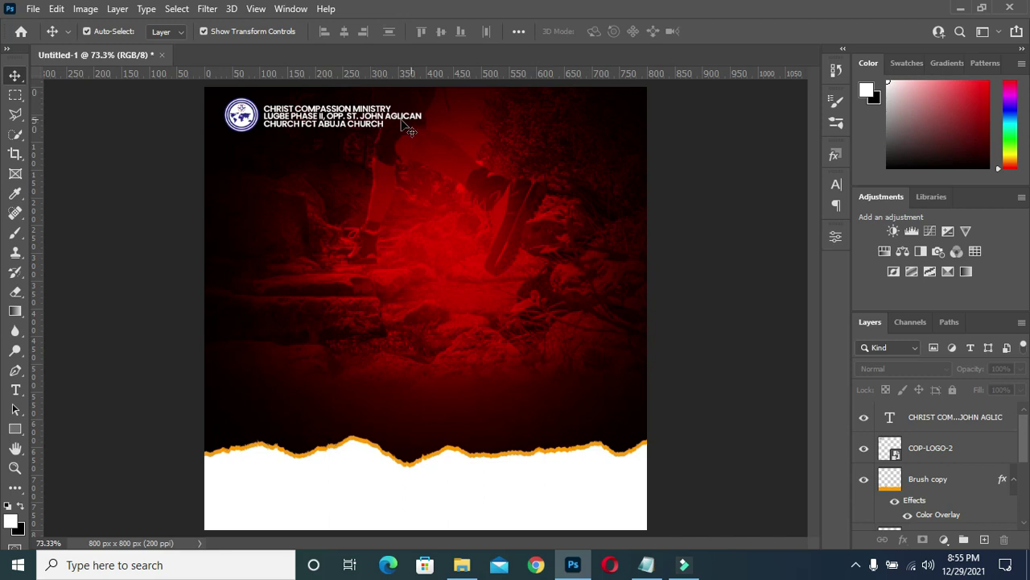
scroll(378, 125, up, 2)
Set the ministry header's line spacing (leading) to 6 pt
scroll(349, 122, up, 1)
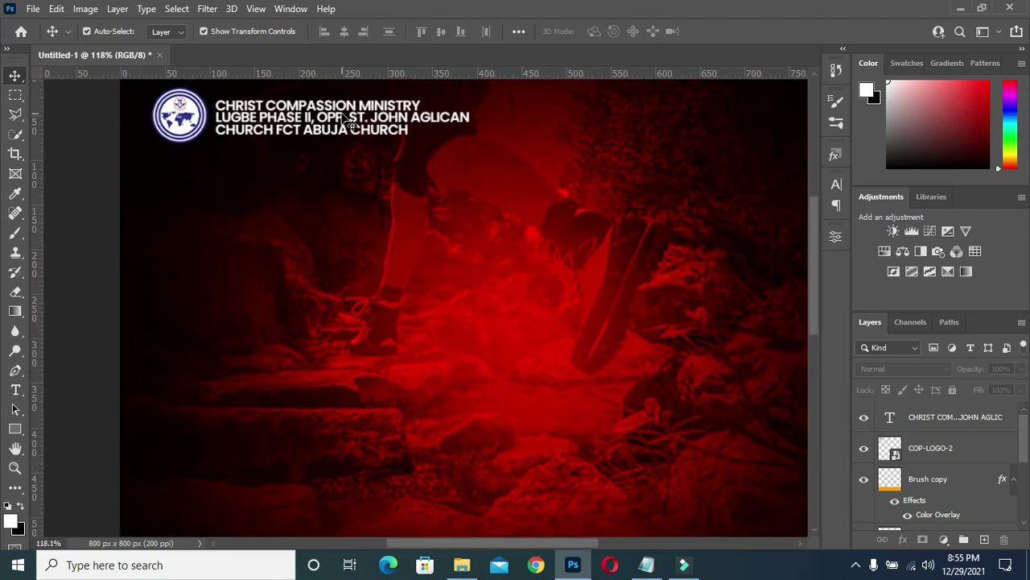
scroll(346, 121, up, 1)
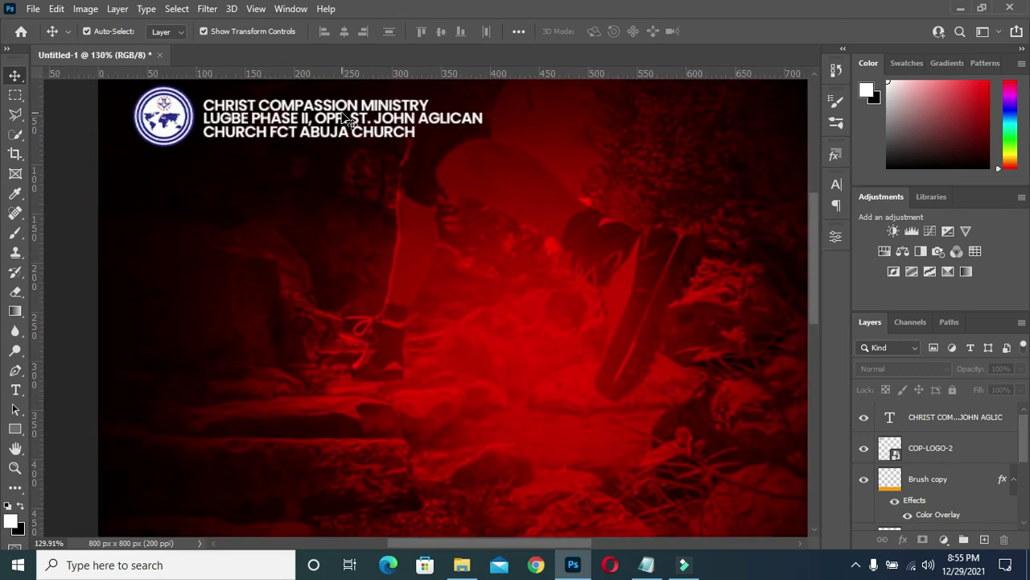
click(385, 116)
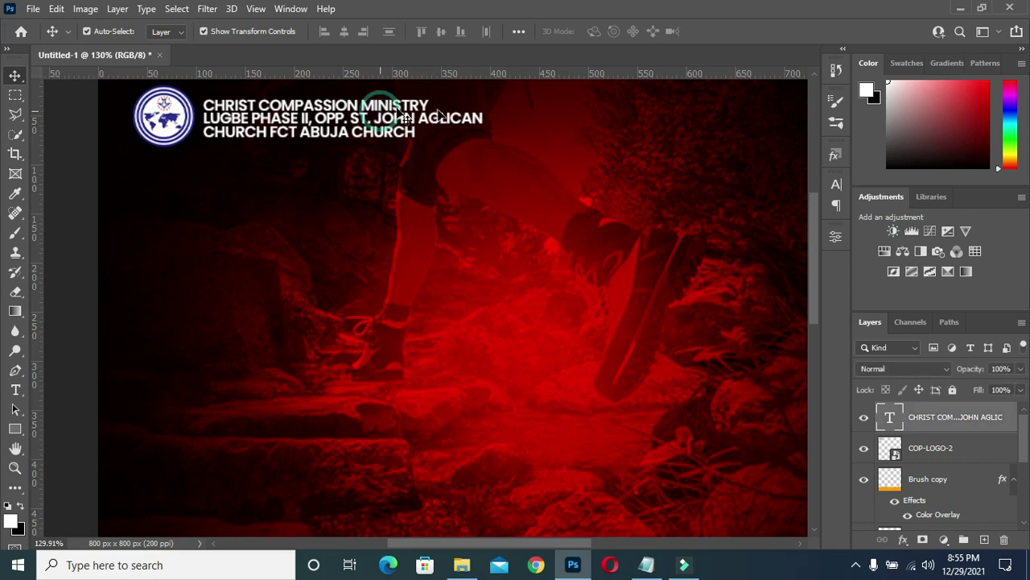
key(t)
click(836, 184)
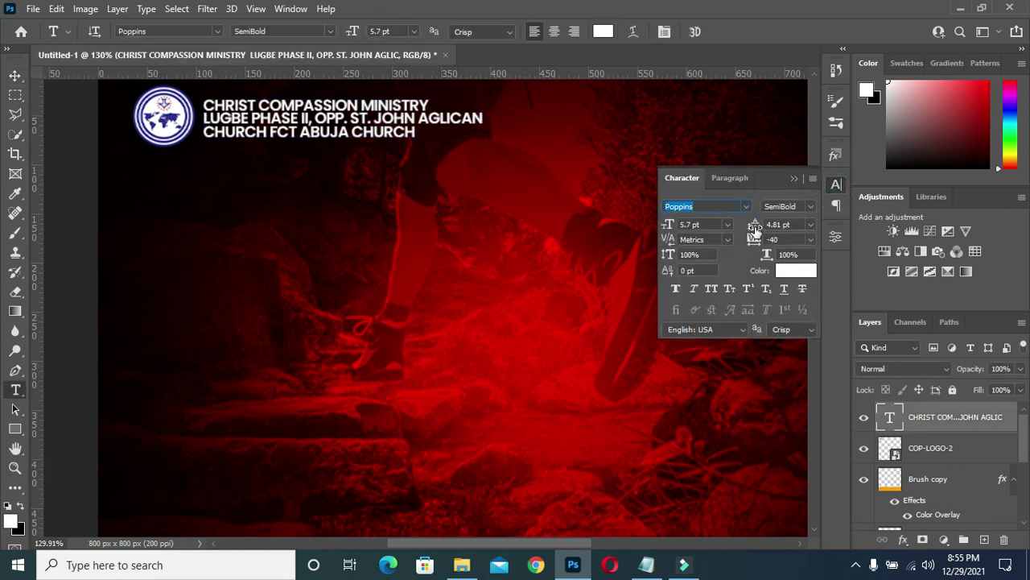
click(756, 225)
text(6)
key(Return)
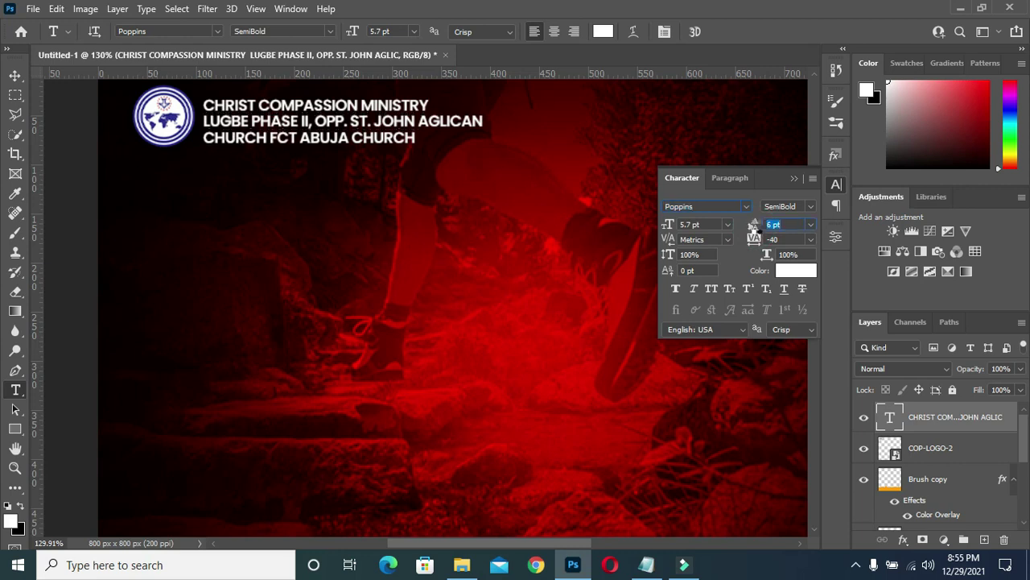
click(793, 178)
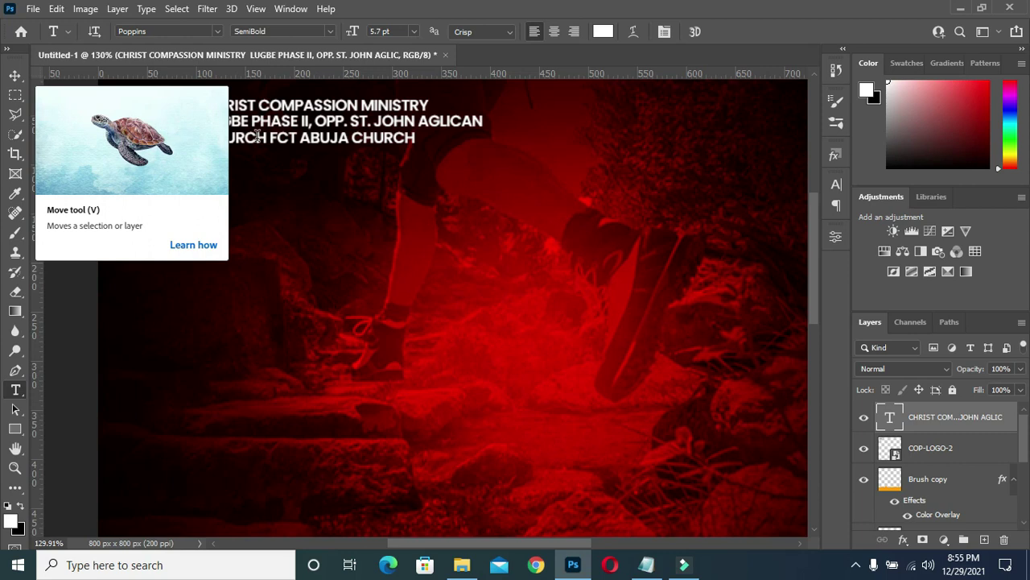
Align the ministry header text with the corner logo
shift+click(926, 455)
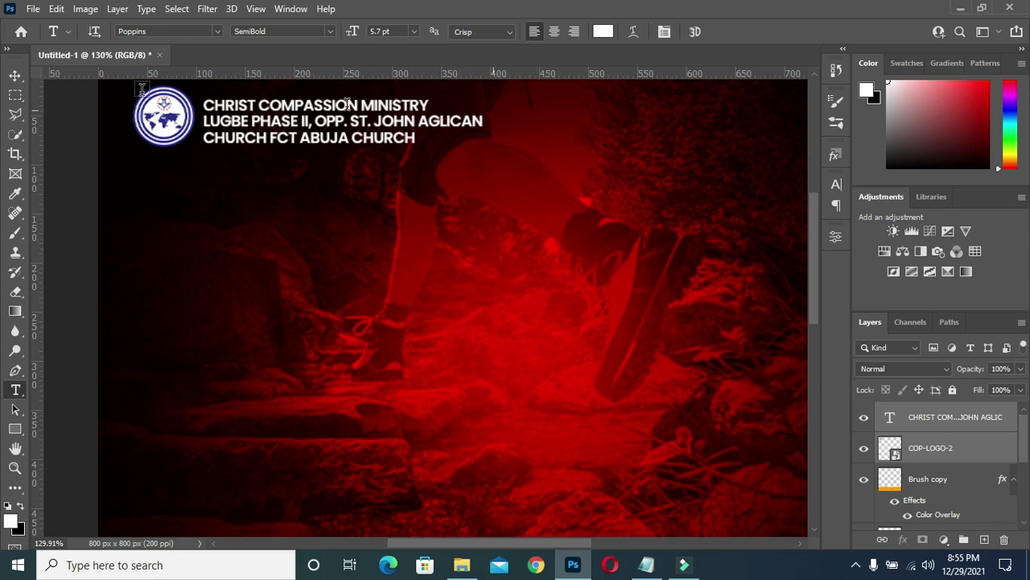
click(15, 75)
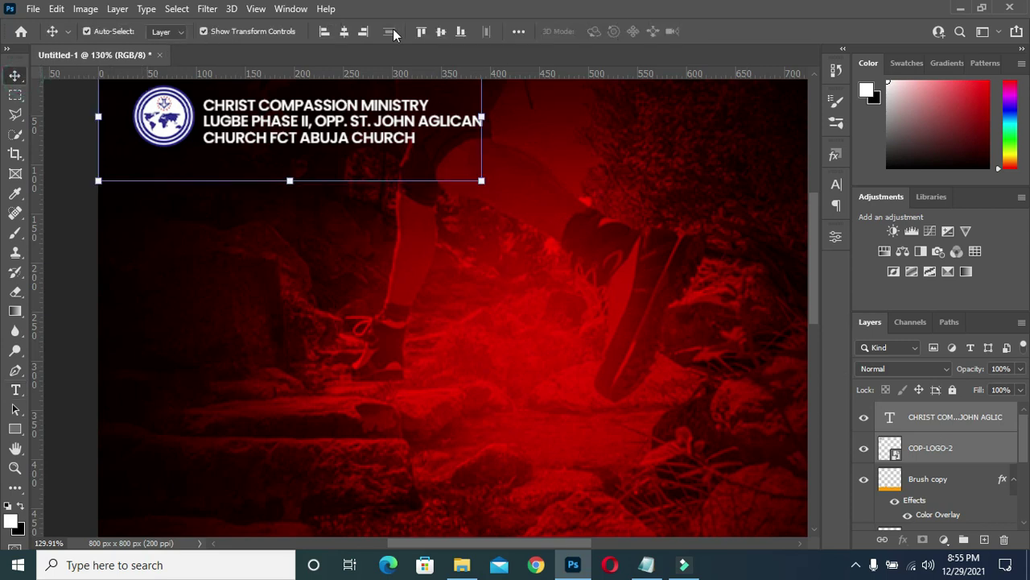
click(441, 32)
scroll(516, 137, down, 3)
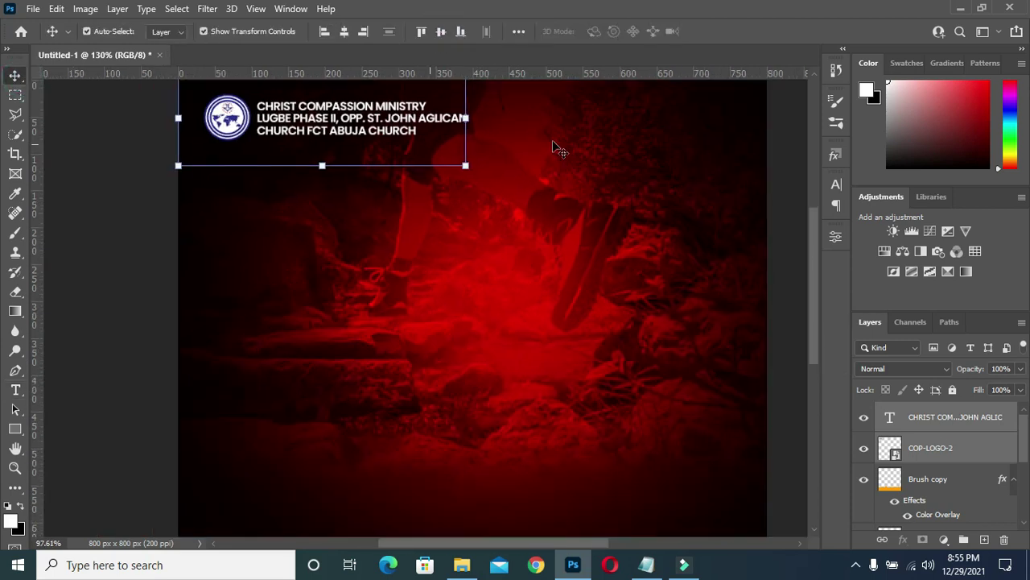
click(691, 180)
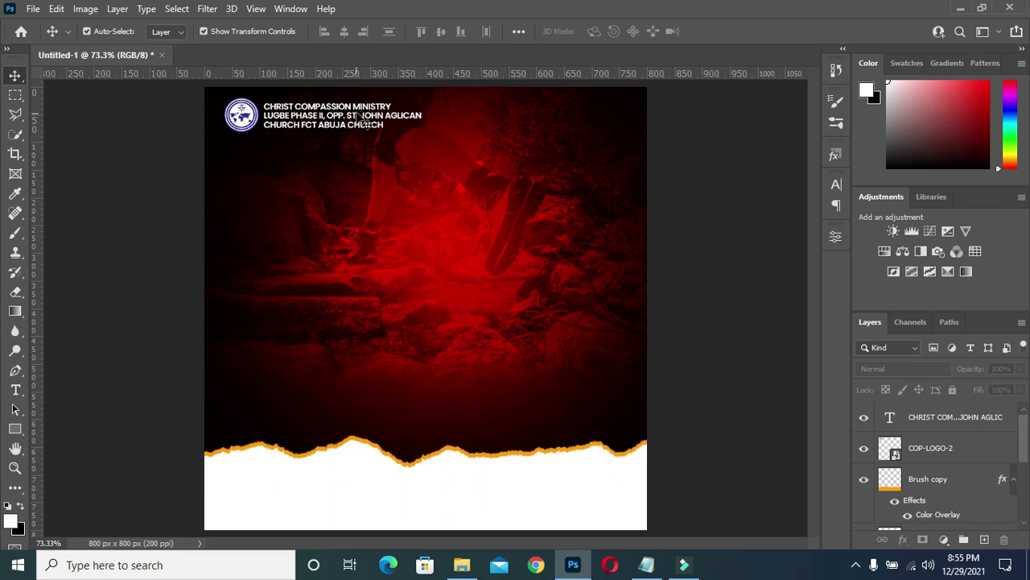
click(648, 568)
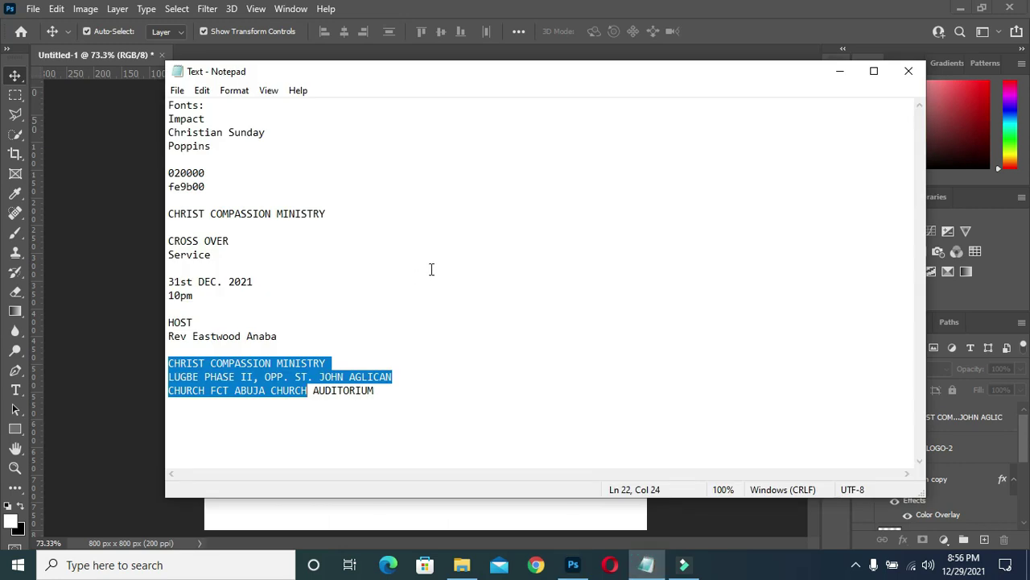
click(438, 270)
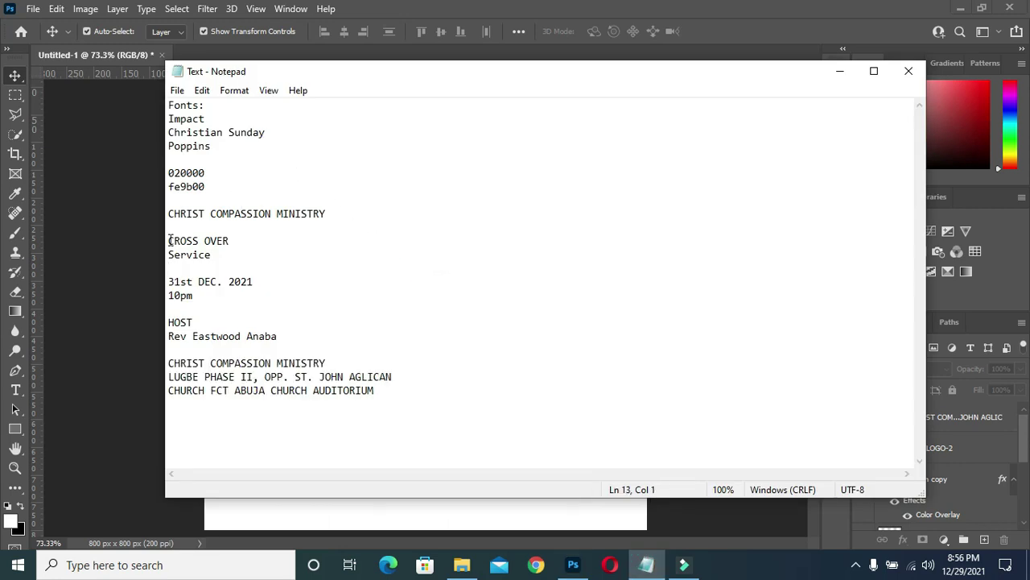
drag(169, 241, 195, 240)
click(840, 71)
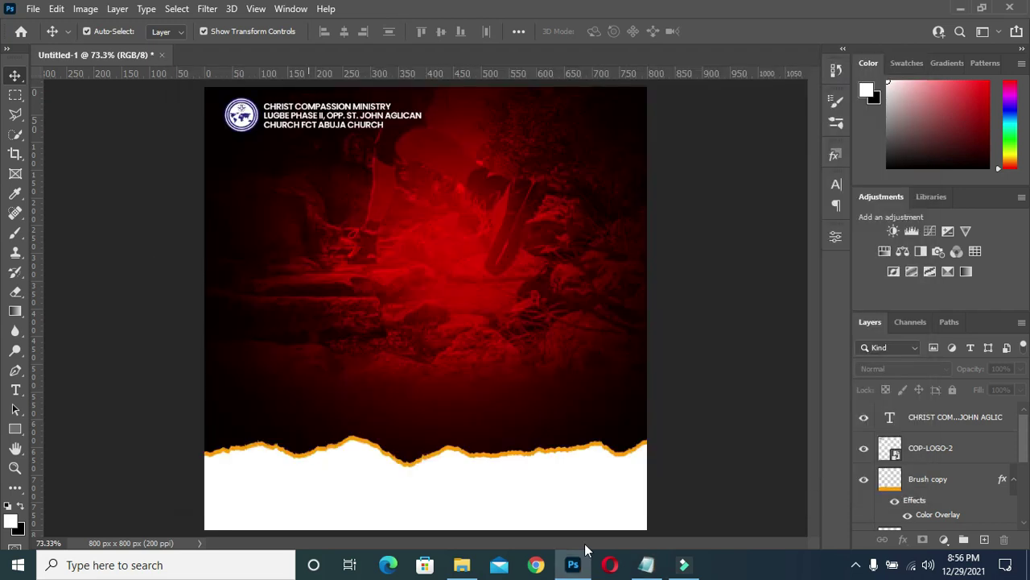
click(646, 564)
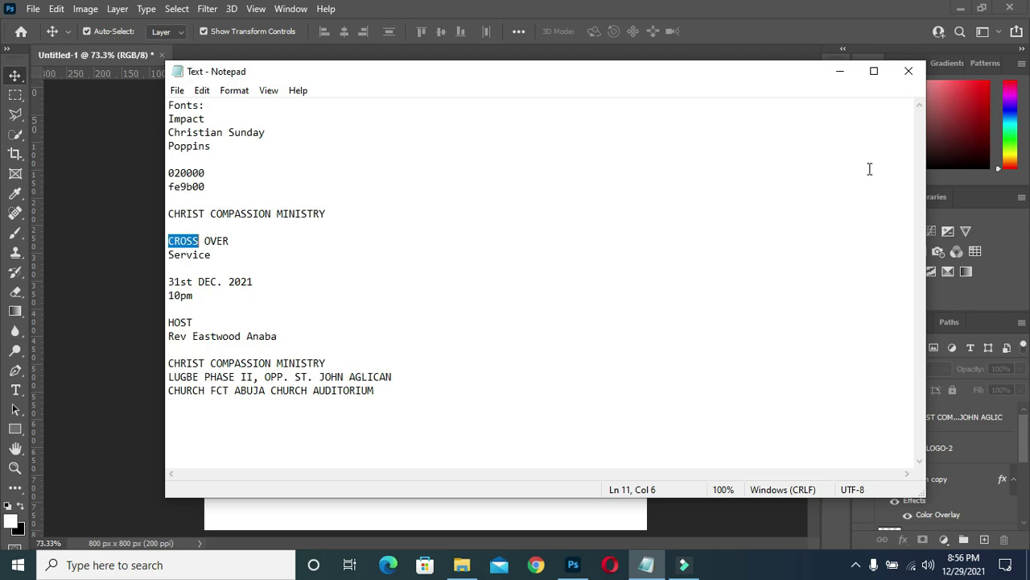
click(840, 75)
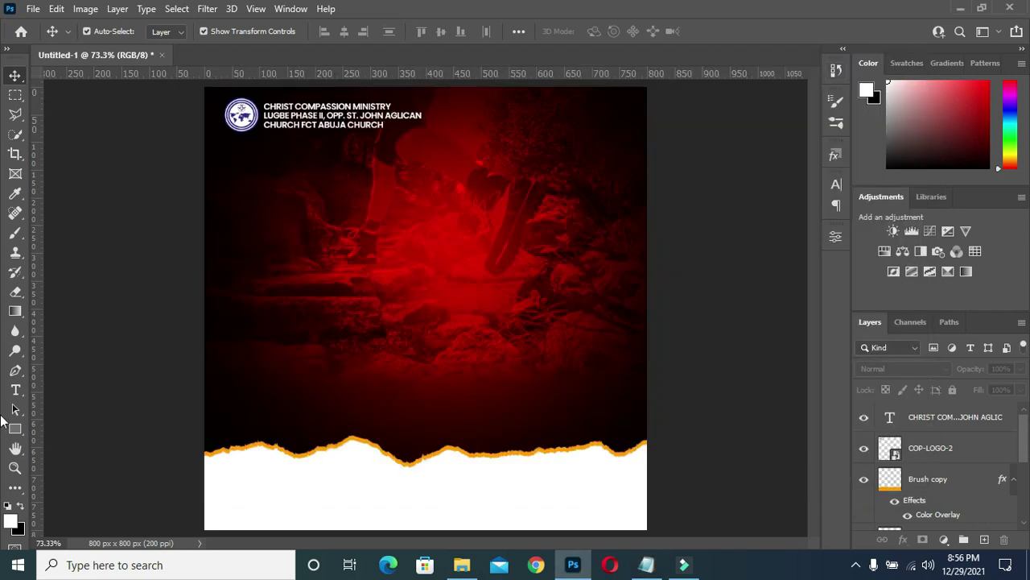
Add a white Impact text line reading 'PRESENT:' near the top centre of the flyer
click(15, 390)
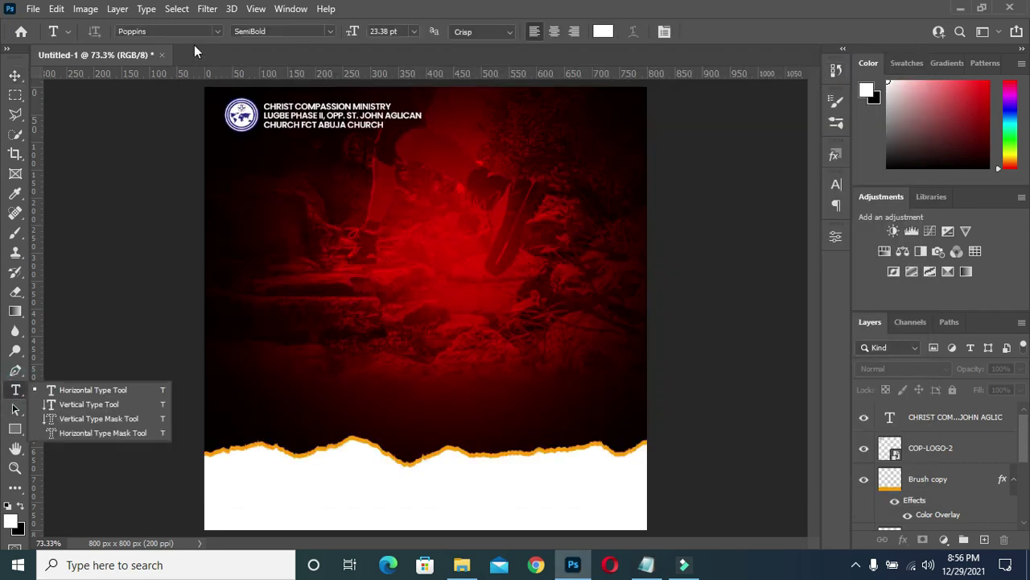
click(217, 31)
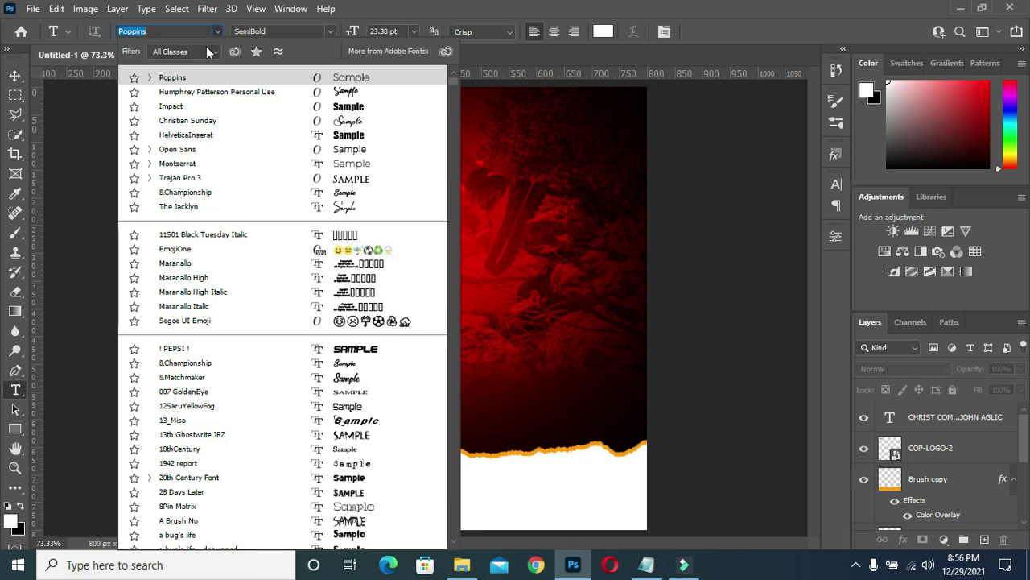
click(183, 105)
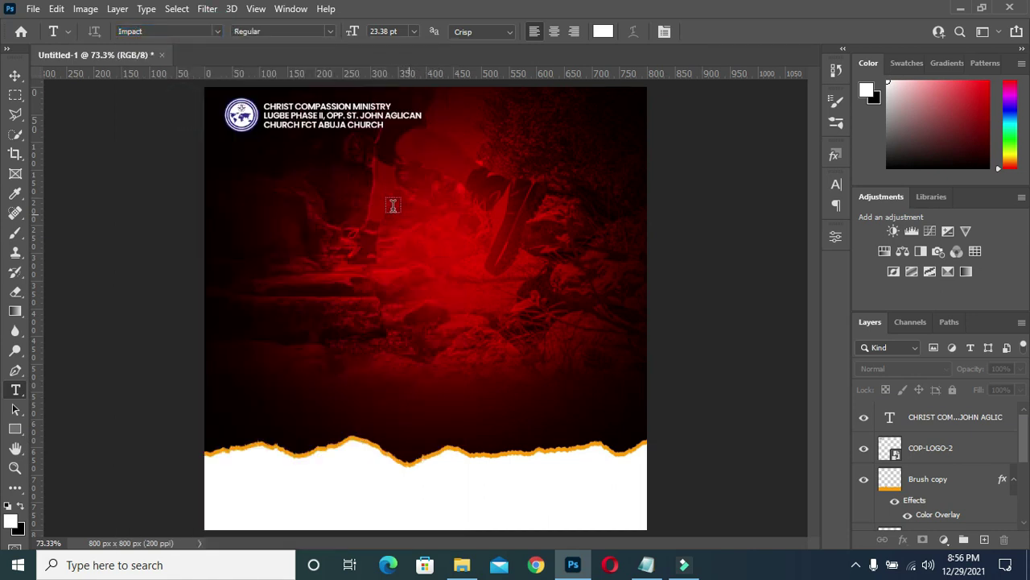
click(359, 174)
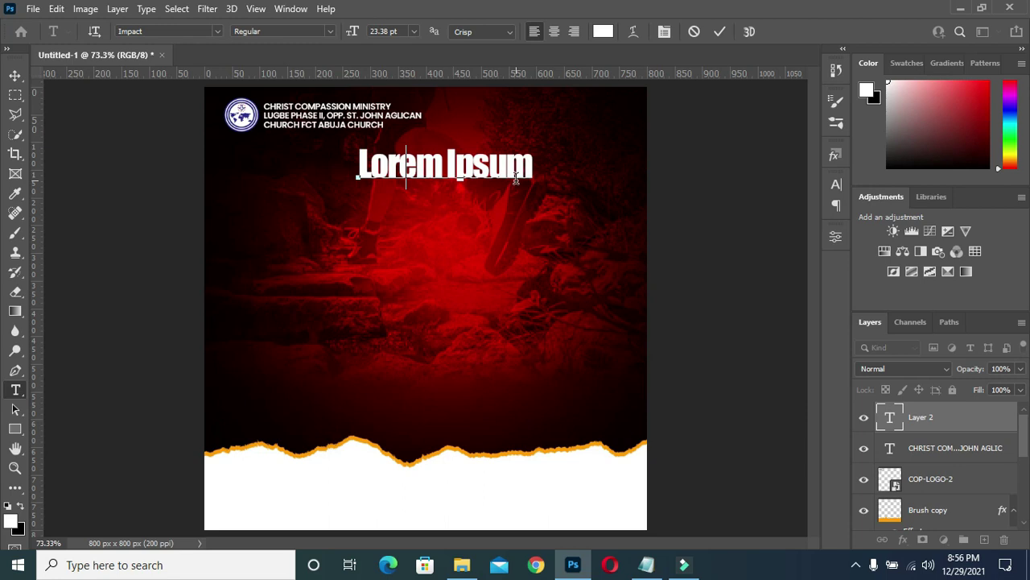
text(PRESENTS)
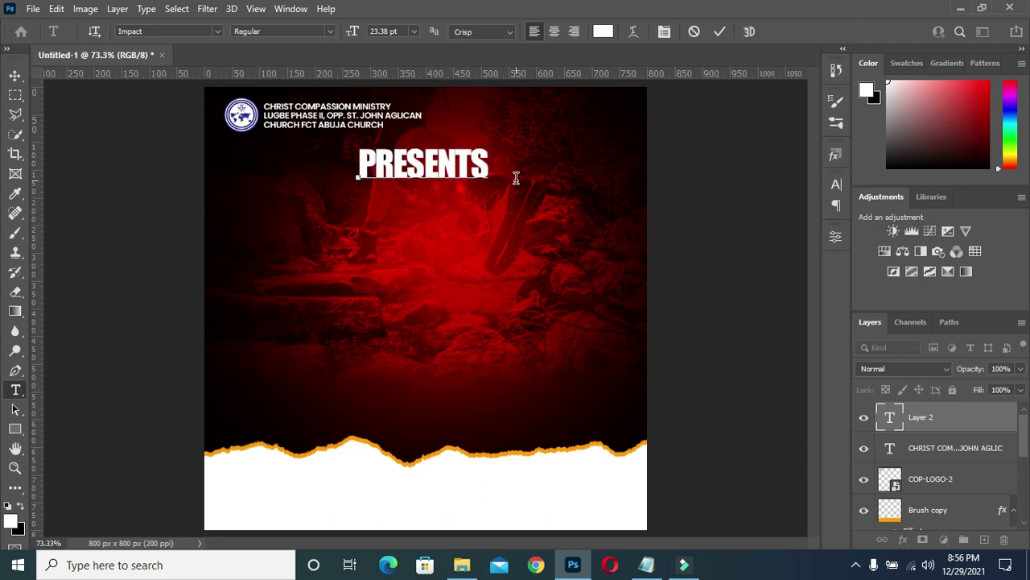
key(BackSpace)
text(')
Restyle the PRESENT: text in Poppins SemiBold
click(720, 31)
click(219, 32)
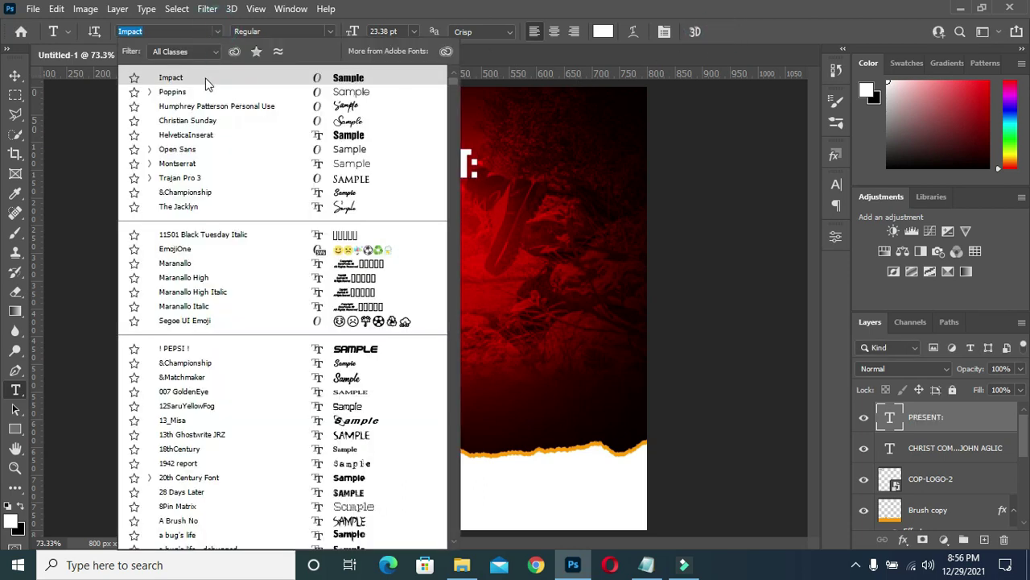
click(175, 92)
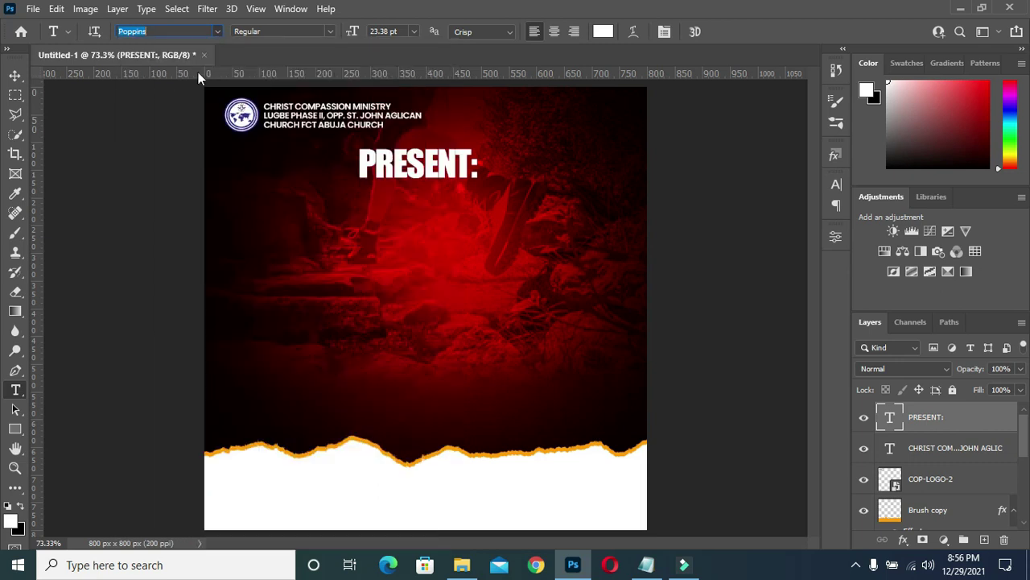
click(330, 31)
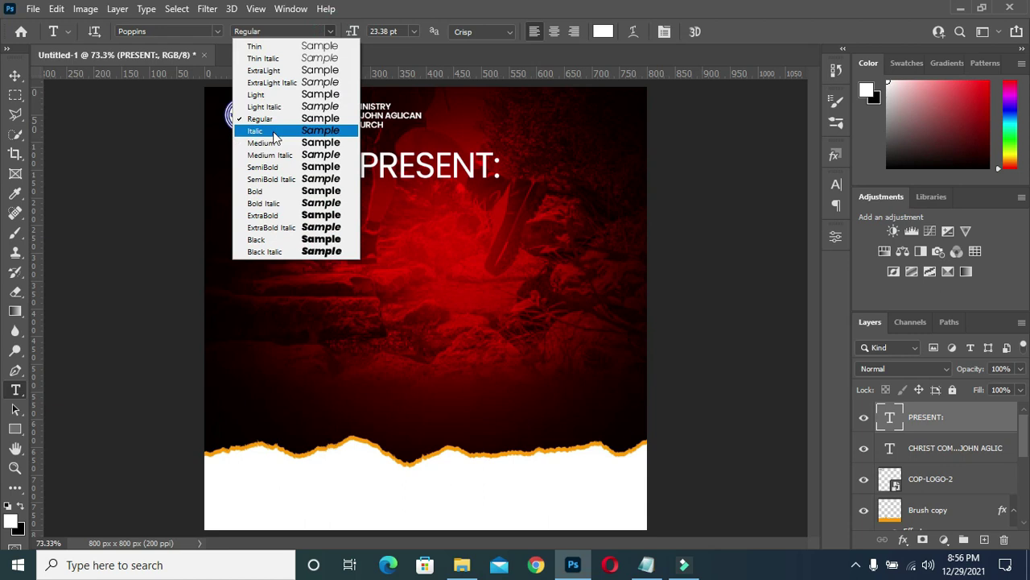
click(268, 166)
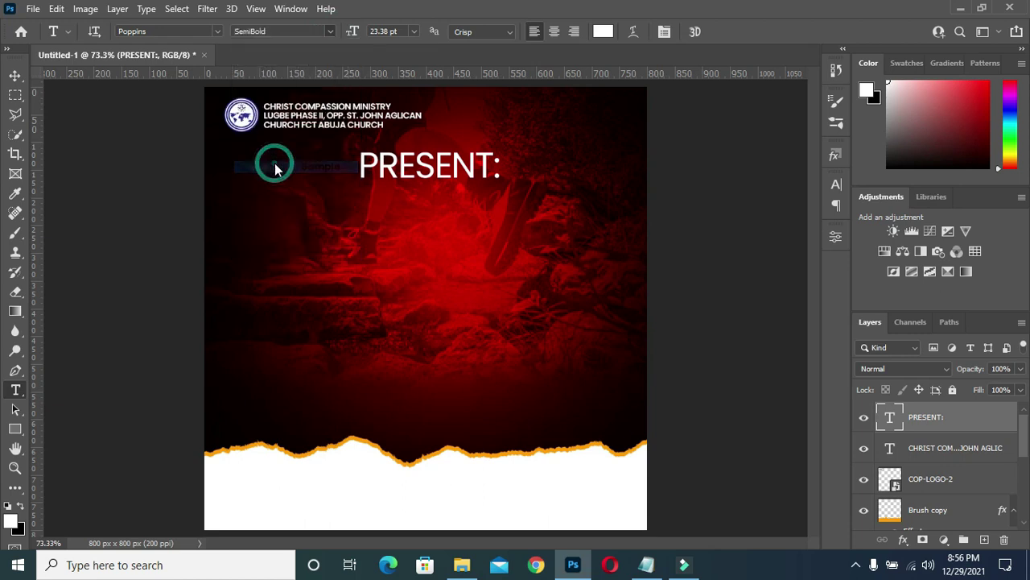
Shrink PRESENT: to about 86.57% and centre it horizontally on the canvas
click(16, 75)
mouse_move(509, 150)
mouse_down()
mouse_move(441, 187)
mouse_move(394, 190)
mouse_move(435, 199)
mouse_up()
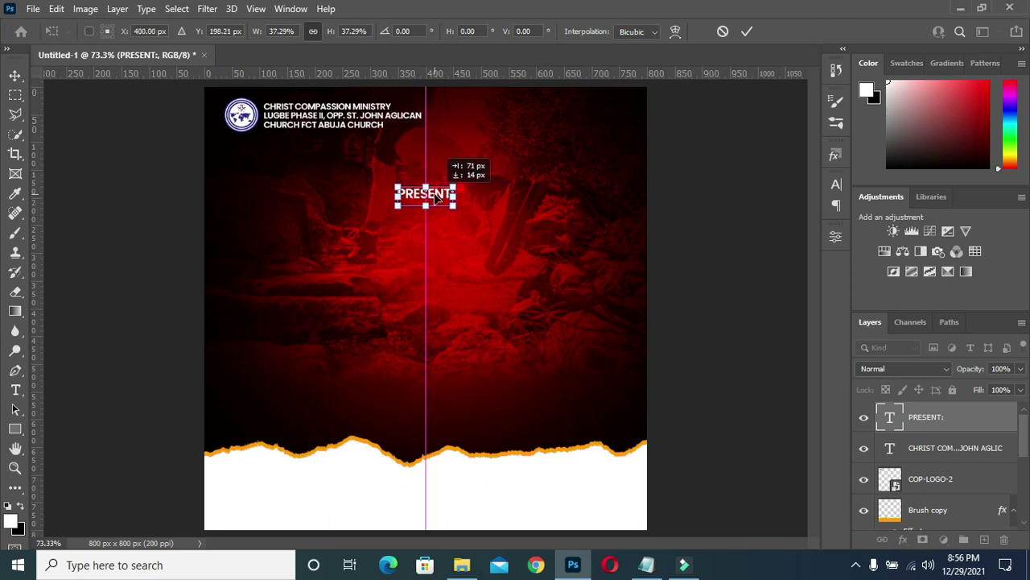
drag(435, 199, 435, 199)
click(750, 31)
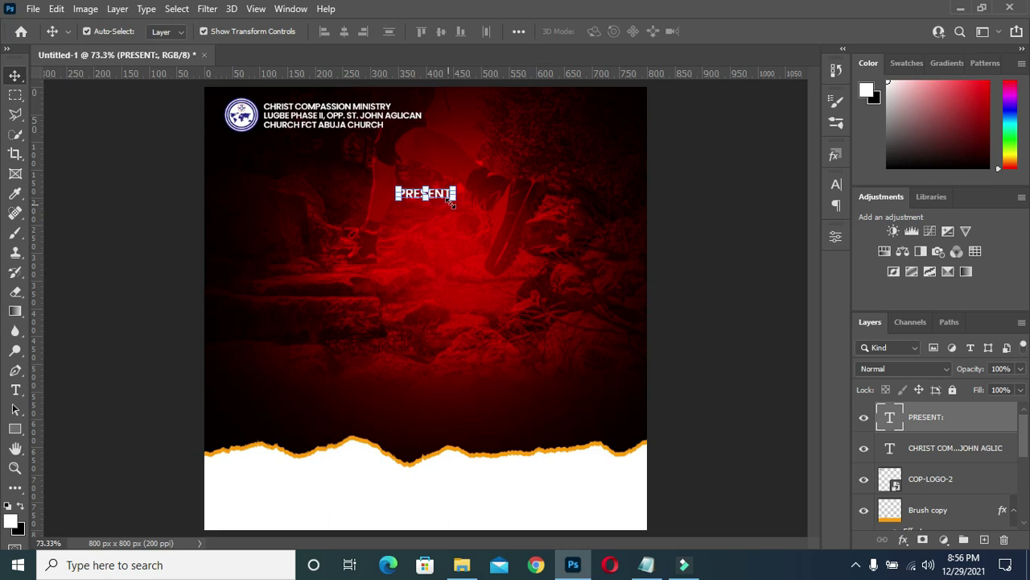
drag(455, 197, 448, 204)
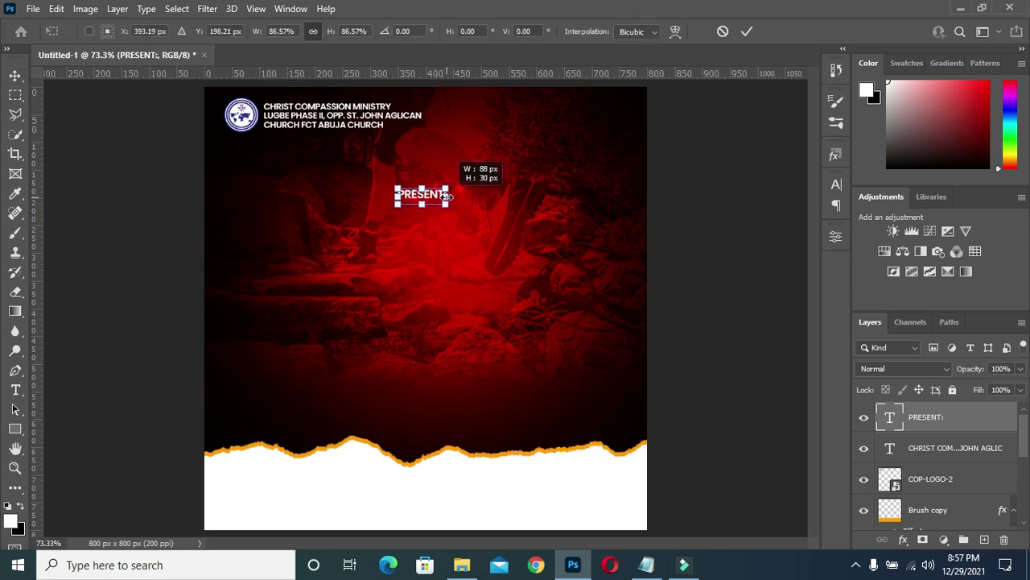
click(746, 32)
key(ctrl+a)
click(347, 30)
key(ctrl)
key(ctrl+d)
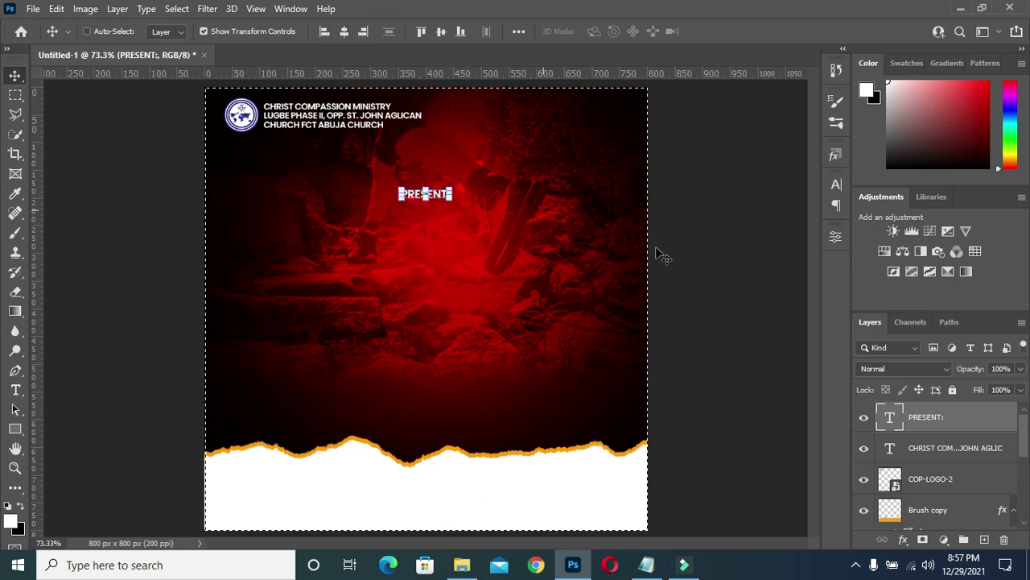
click(713, 223)
Select the background layers from Brush copy down to Color Fill 1
scroll(425, 201, up, 1)
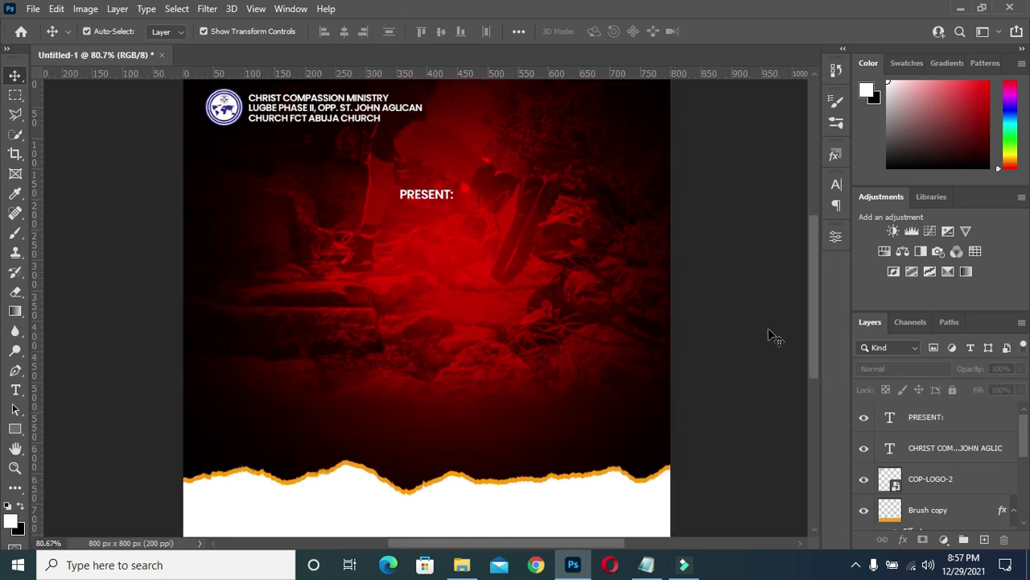
scroll(488, 199, down, 1)
scroll(935, 435, down, 1)
scroll(940, 451, down, 1)
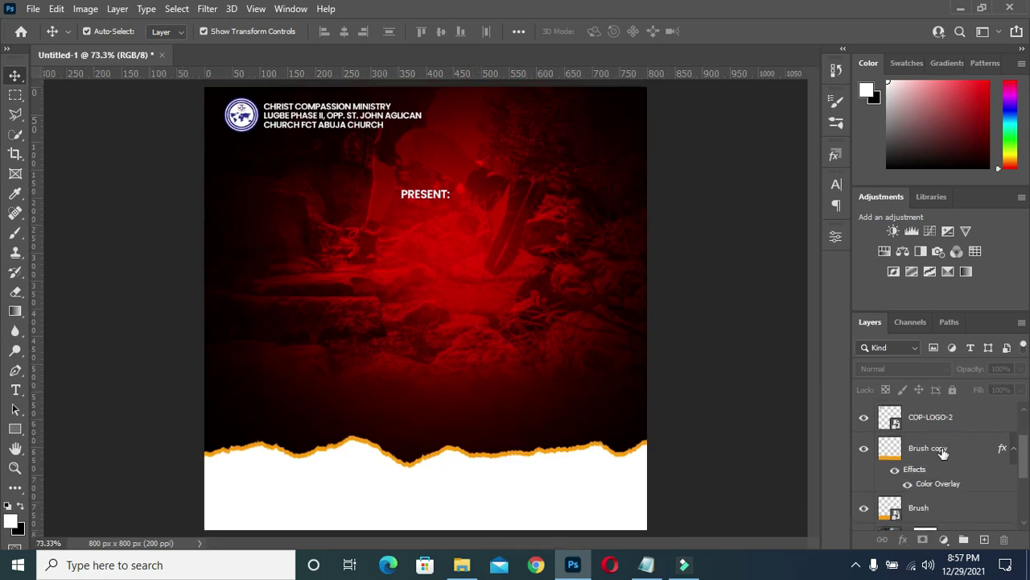
click(1014, 449)
scroll(961, 504, down, 1)
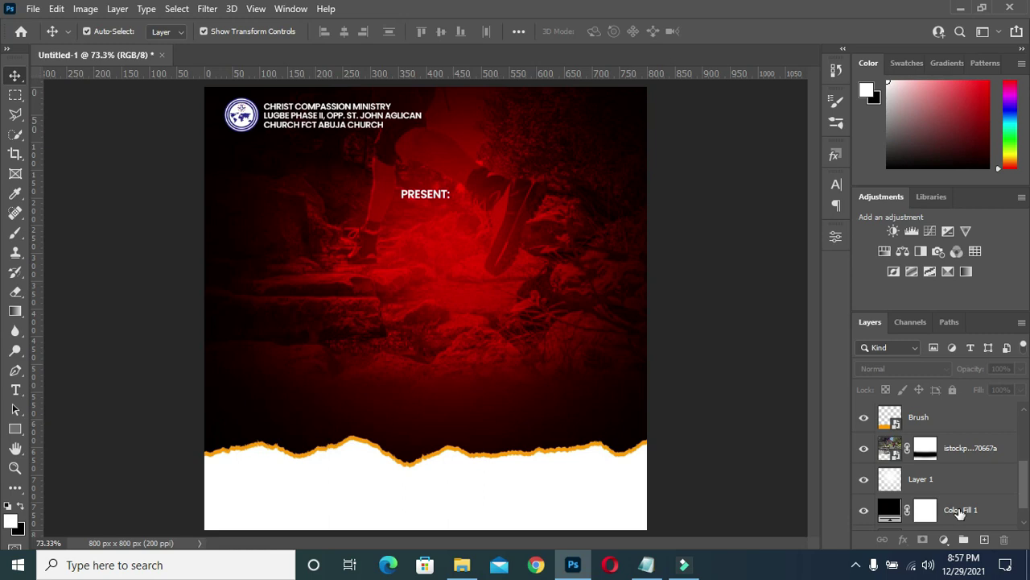
click(960, 513)
scroll(954, 483, up, 1)
scroll(950, 475, up, 1)
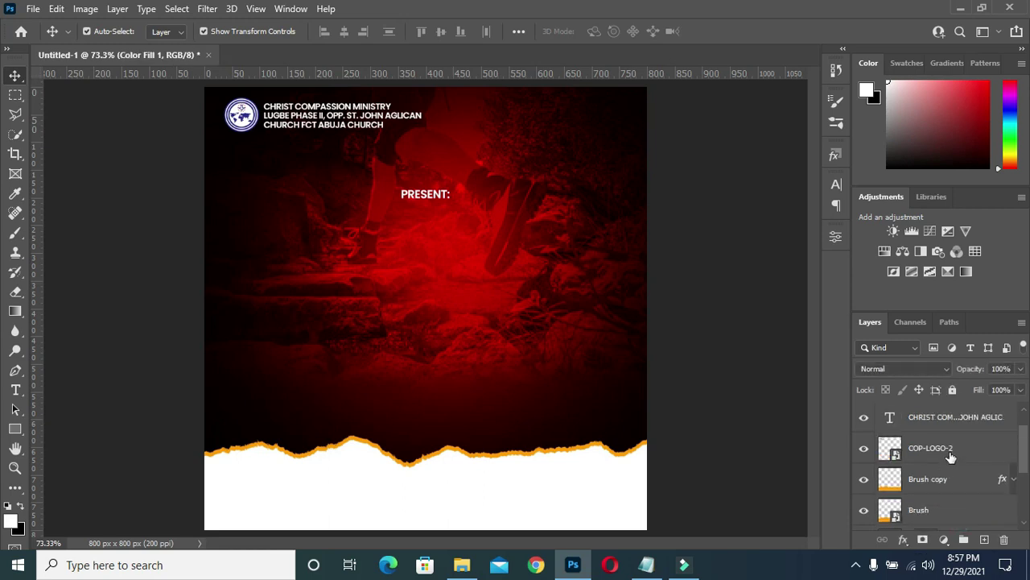
shift+click(946, 480)
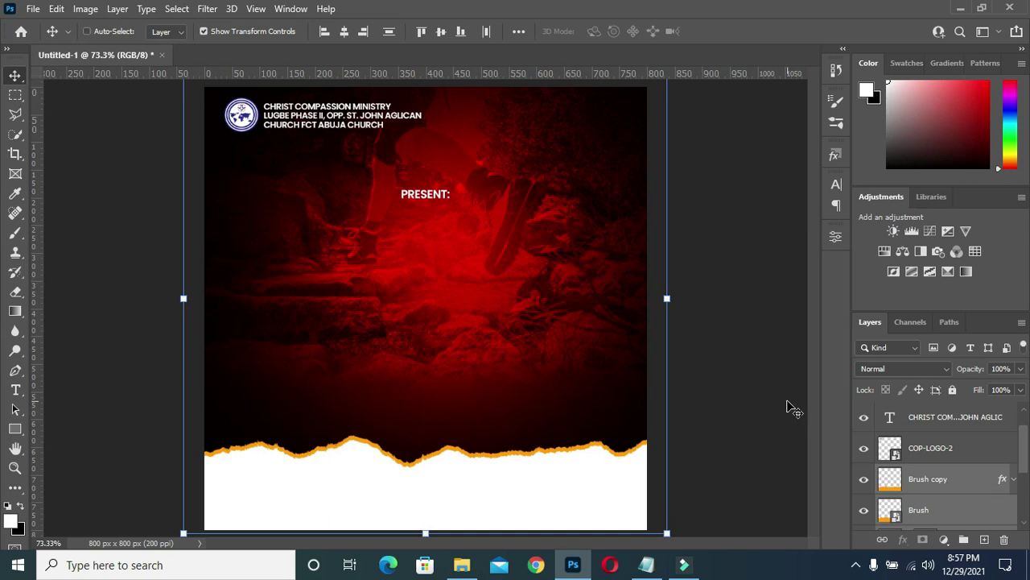
Group the selected background layers into a folder named BG
key(ctrl+g)
double_click(922, 489)
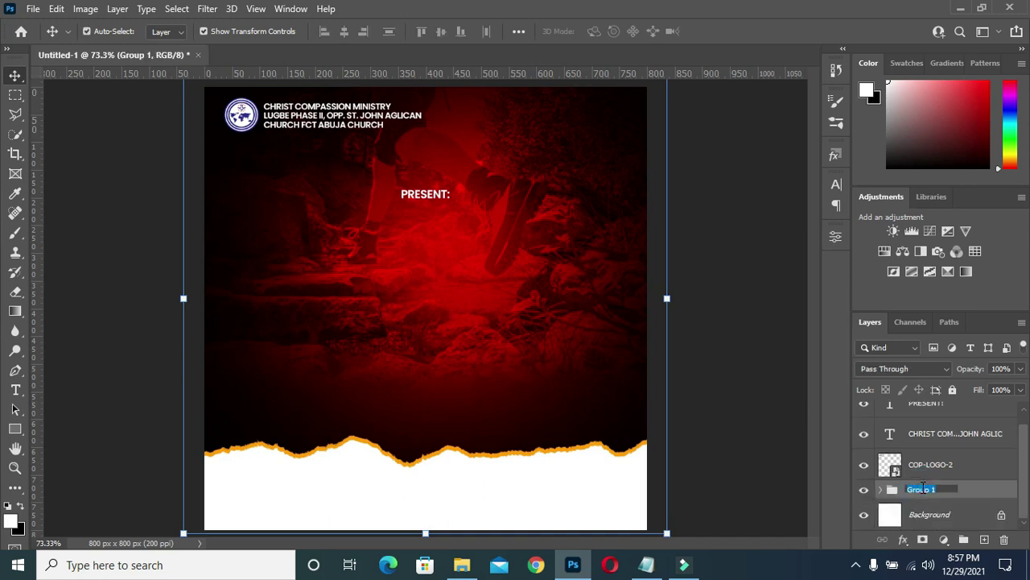
text(BG)
key(Return)
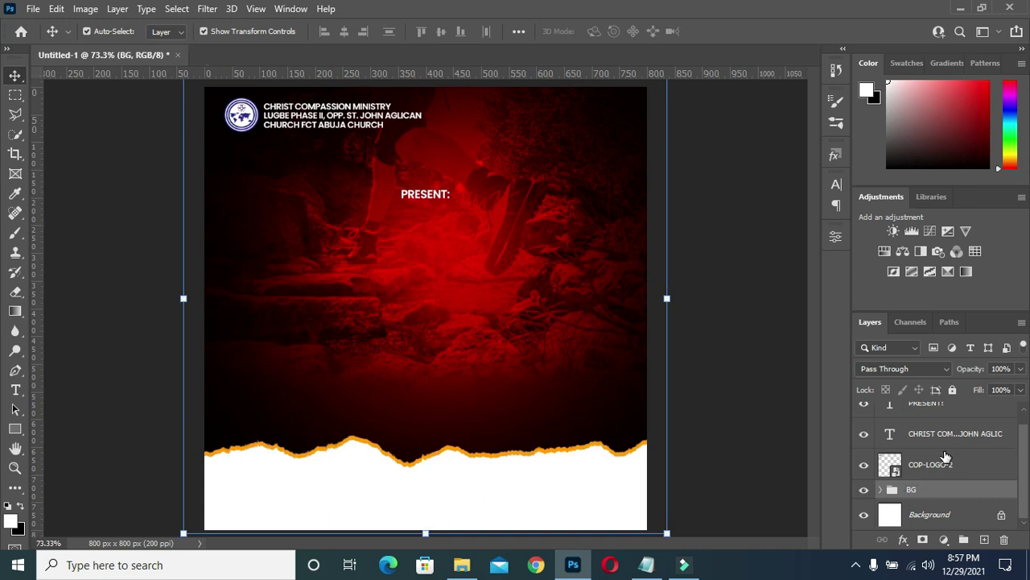
scroll(946, 514, up, 1)
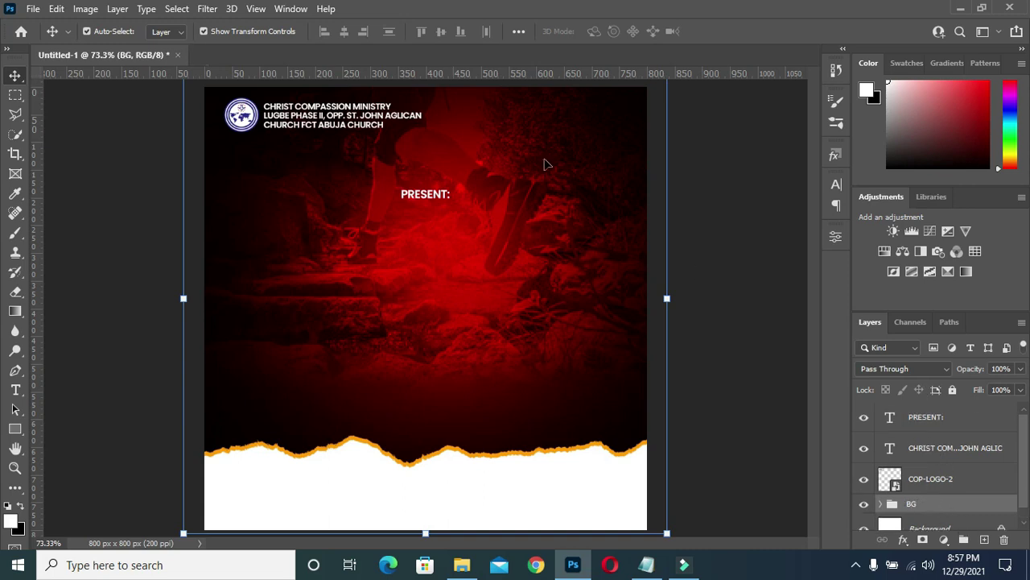
Duplicate the PRESENT: text just below itself and change the copy to 'CROSS' in Impact
click(426, 195)
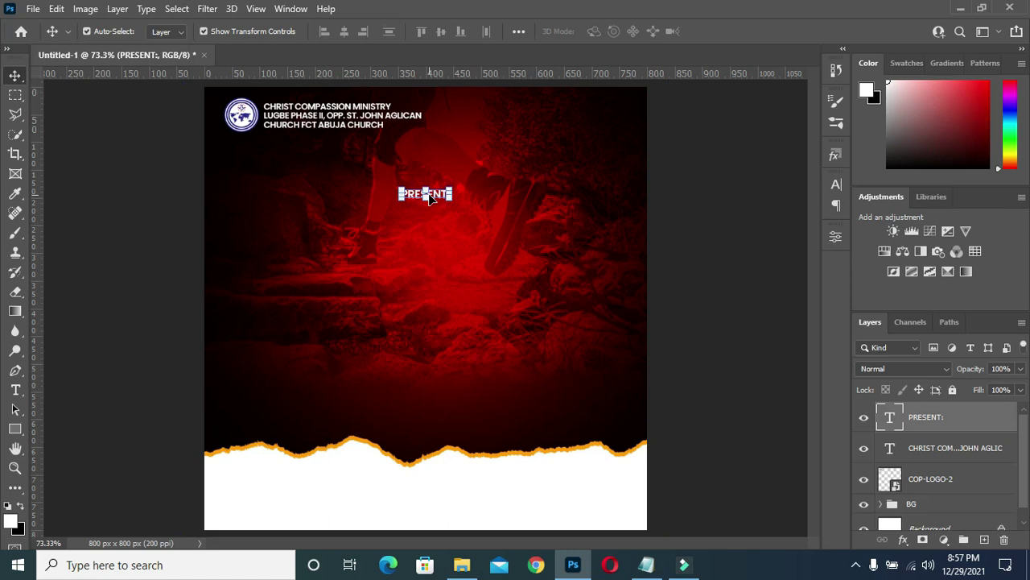
drag(977, 417, 980, 544)
key(ctrl+j)
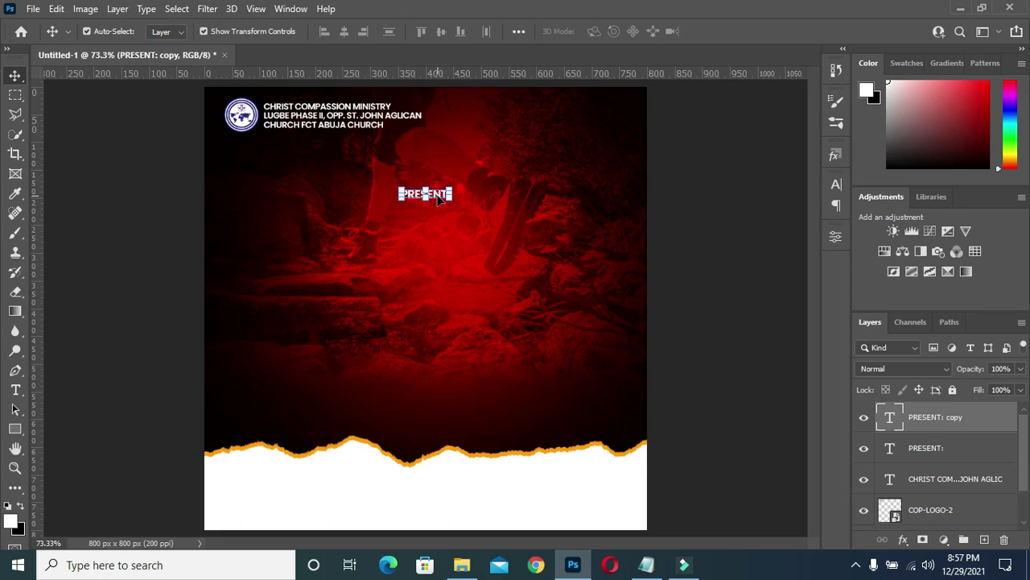
drag(440, 199, 436, 247)
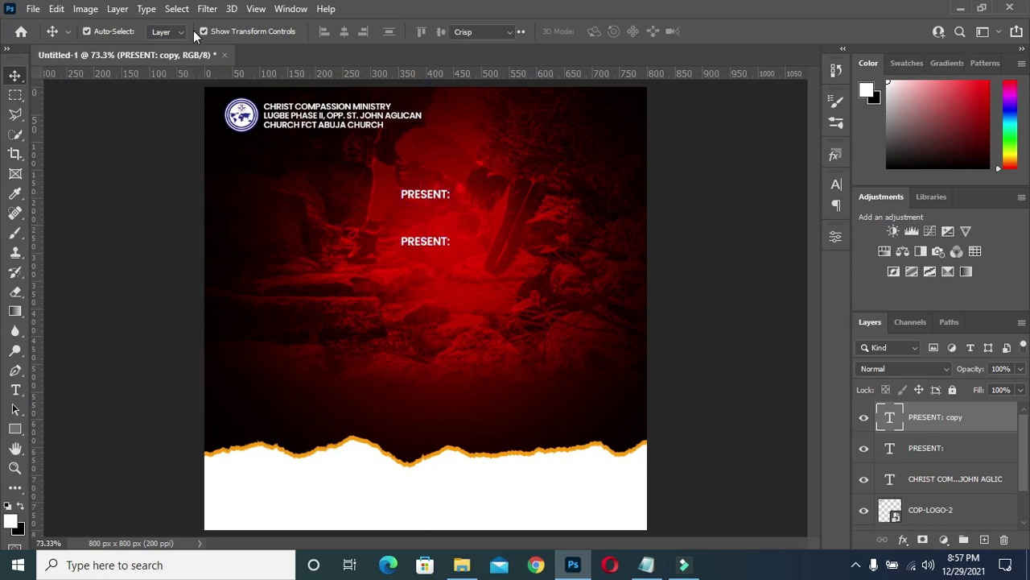
key(t)
click(218, 32)
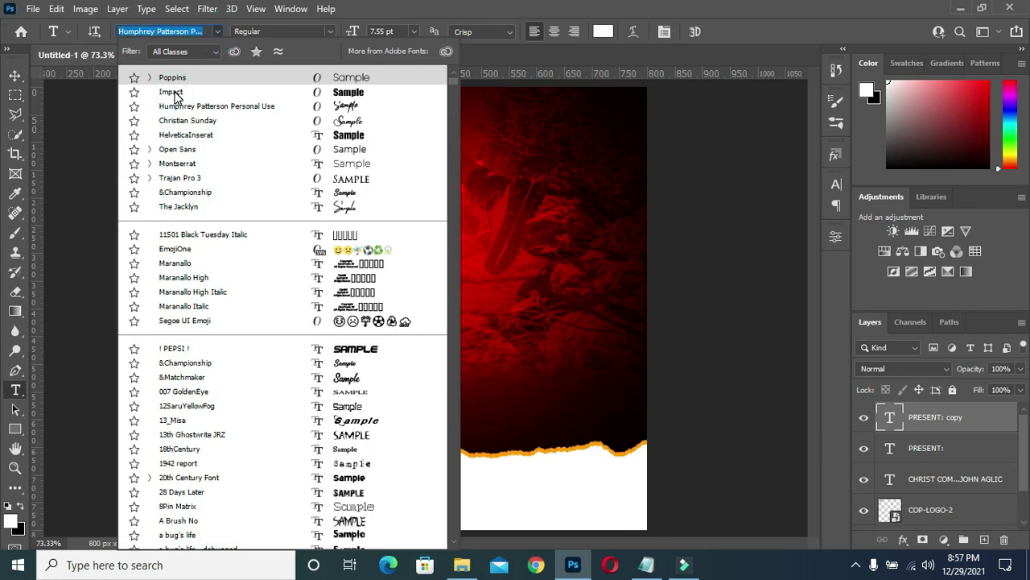
click(174, 91)
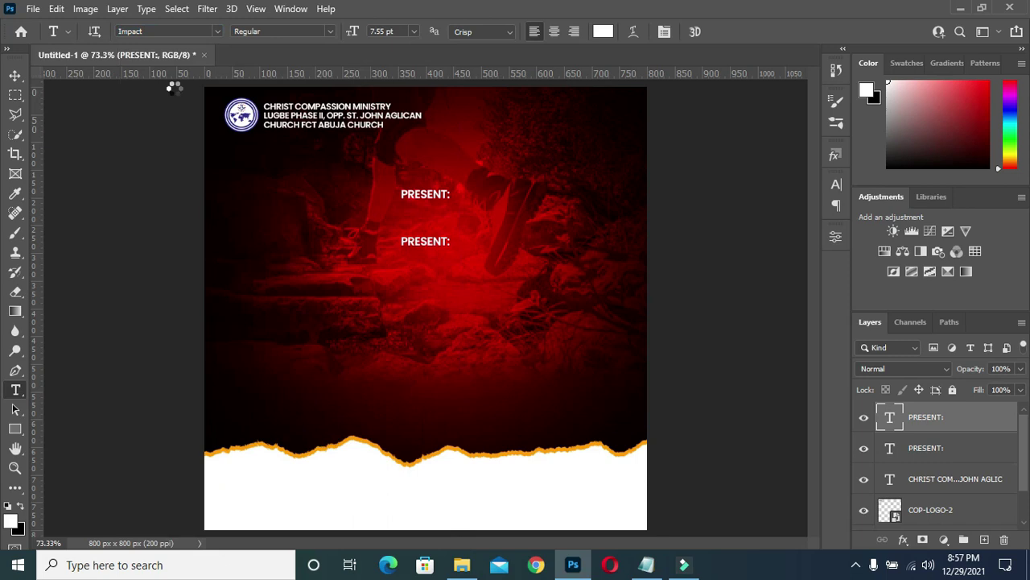
double_click(483, 242)
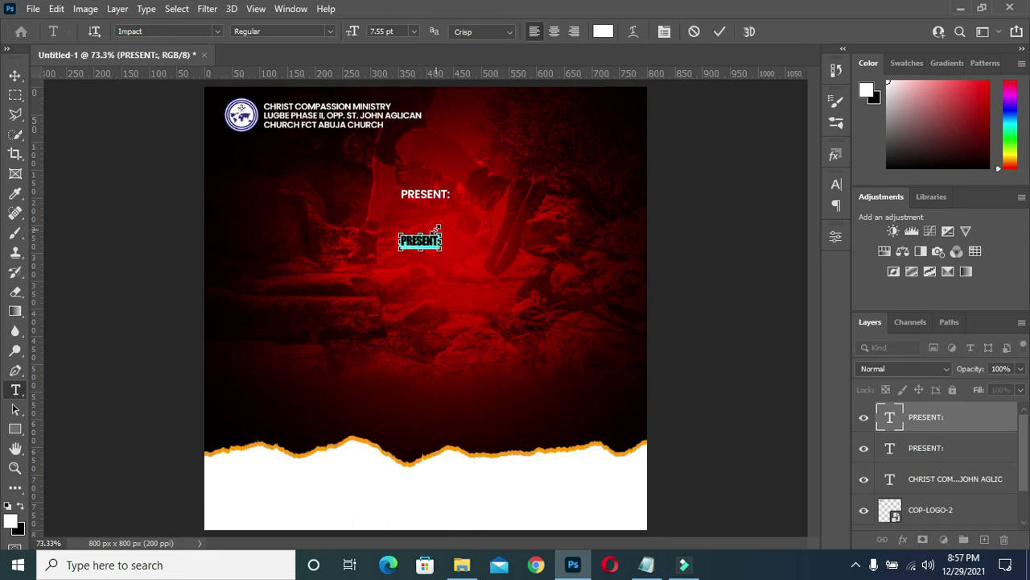
text(CROSS)
click(15, 75)
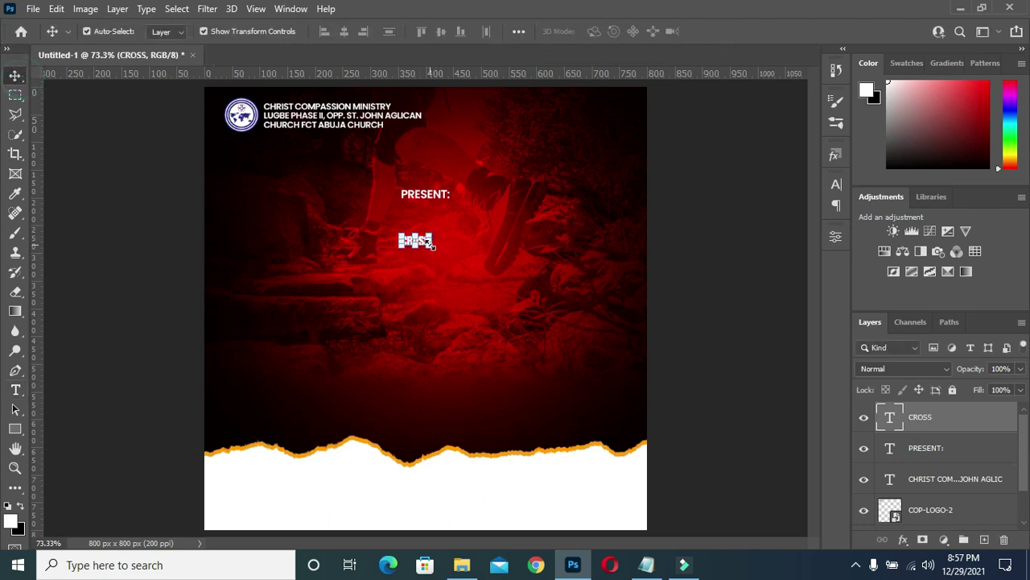
Scale CROSS up to a large headline (about 68.91 pt) in the flyer's middle
click(433, 246)
drag(433, 249, 539, 357)
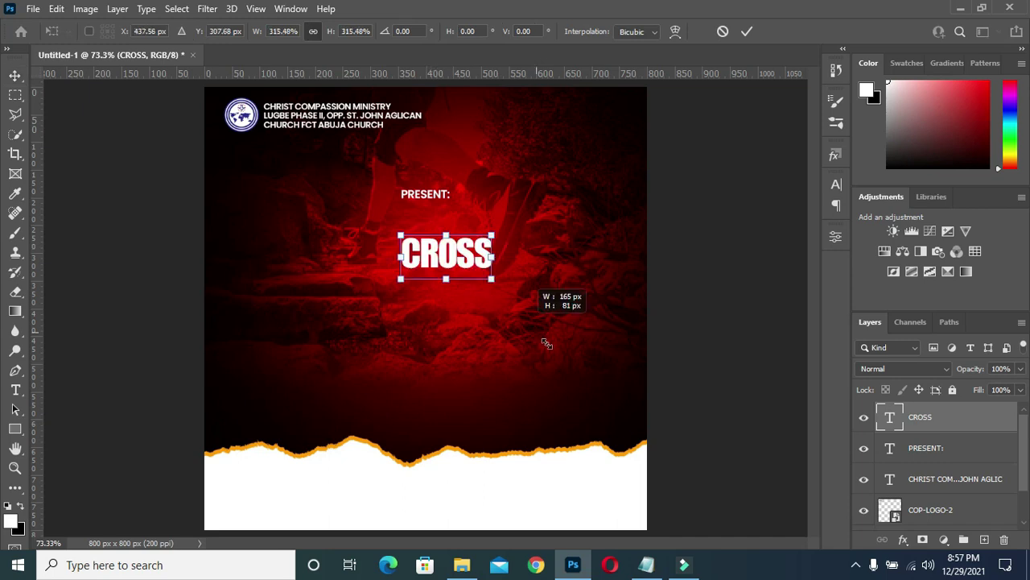
drag(606, 336, 617, 342)
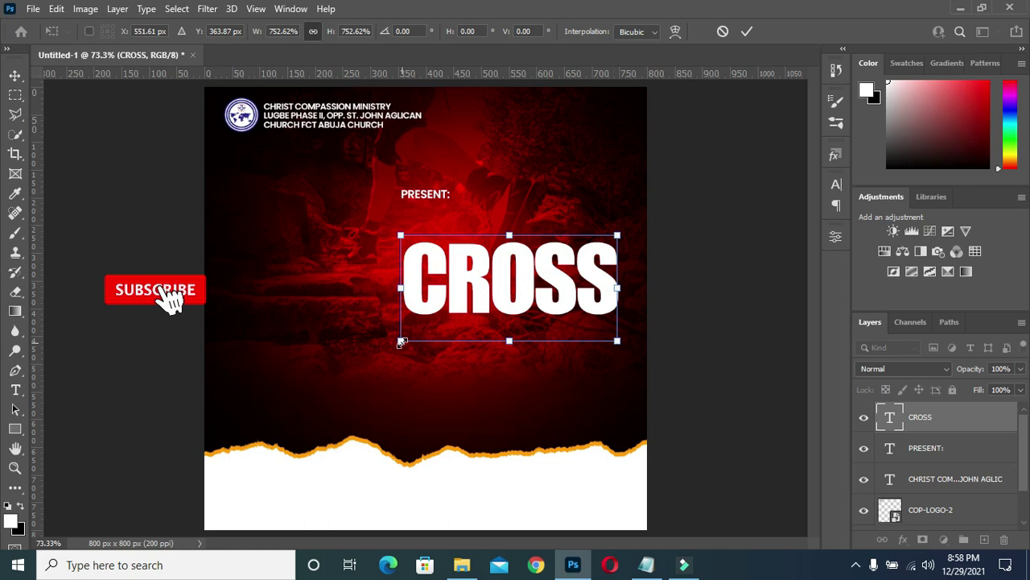
drag(405, 344, 361, 378)
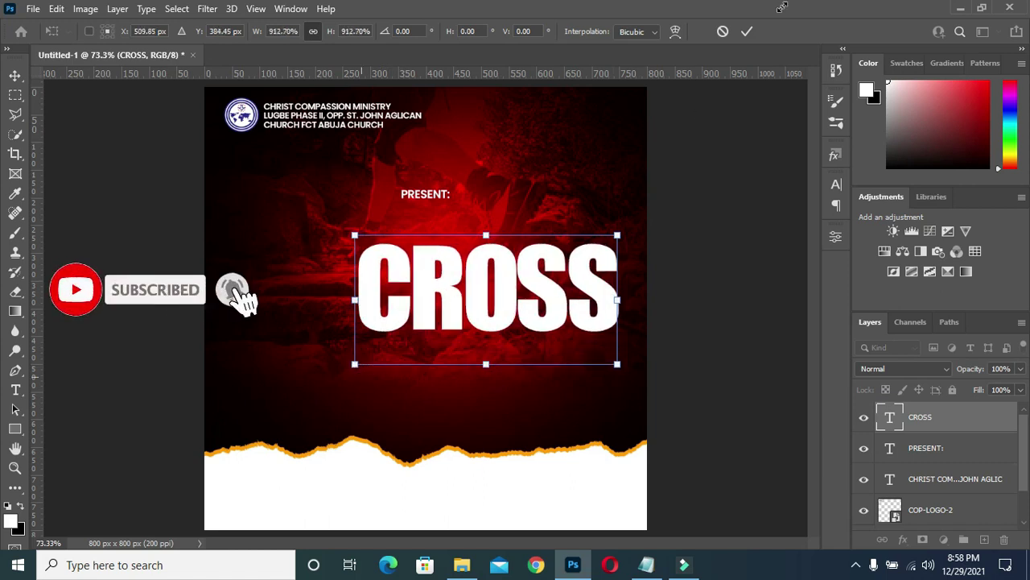
click(747, 31)
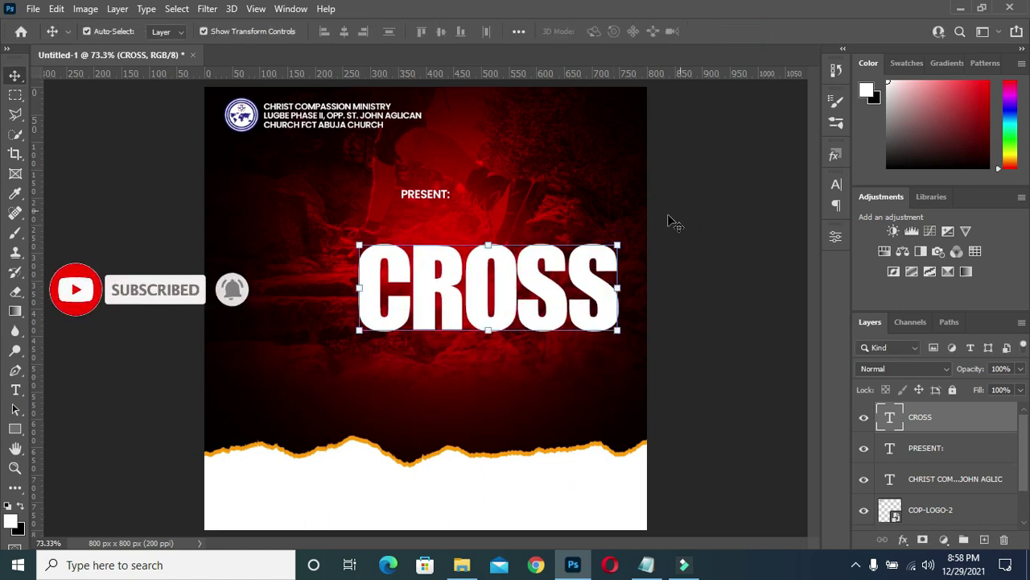
drag(501, 274, 504, 268)
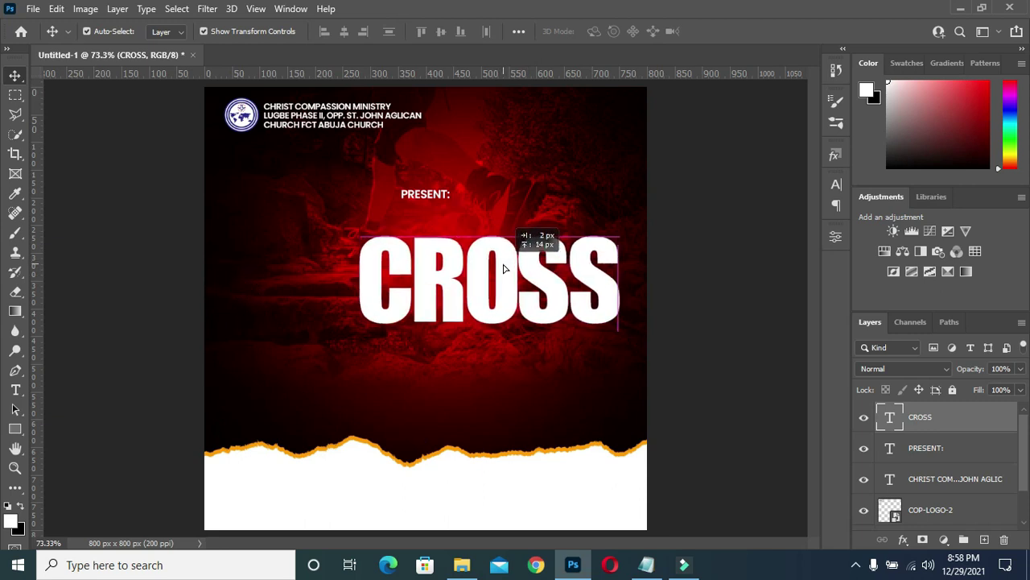
drag(504, 268, 503, 268)
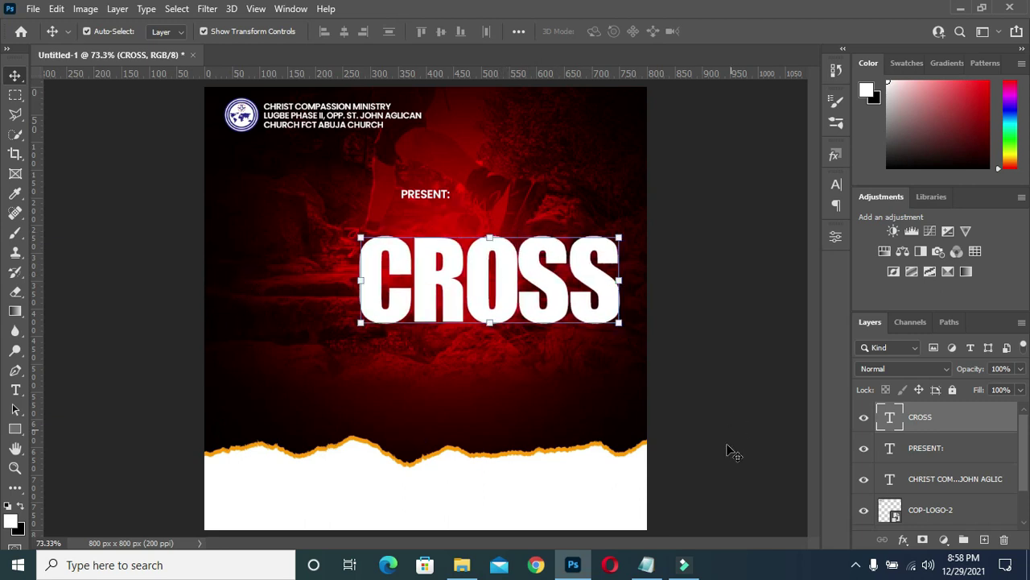
Copy the orange colour code fe9b00 from the Notepad notes
click(646, 567)
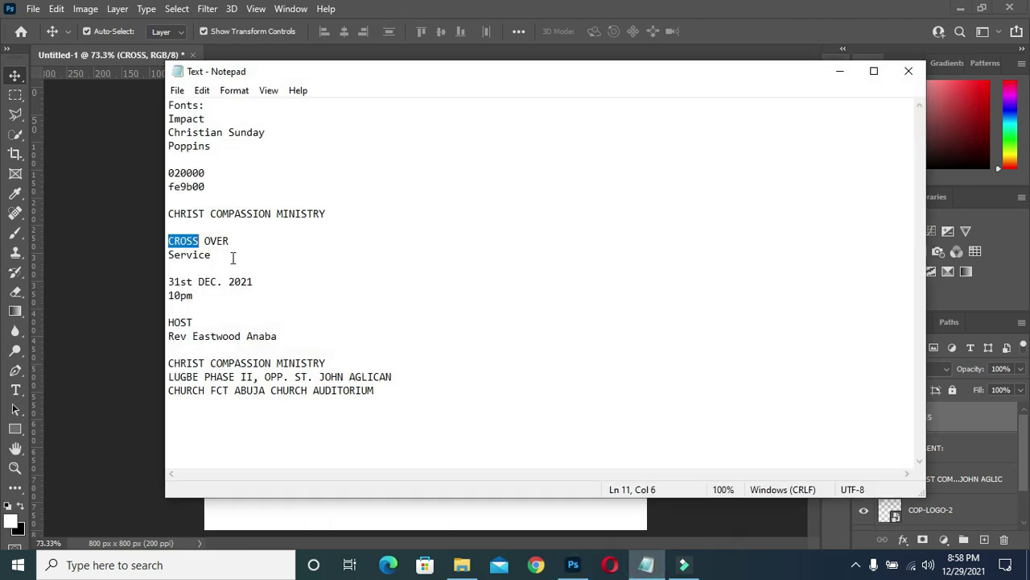
double_click(205, 186)
key(ctrl+c)
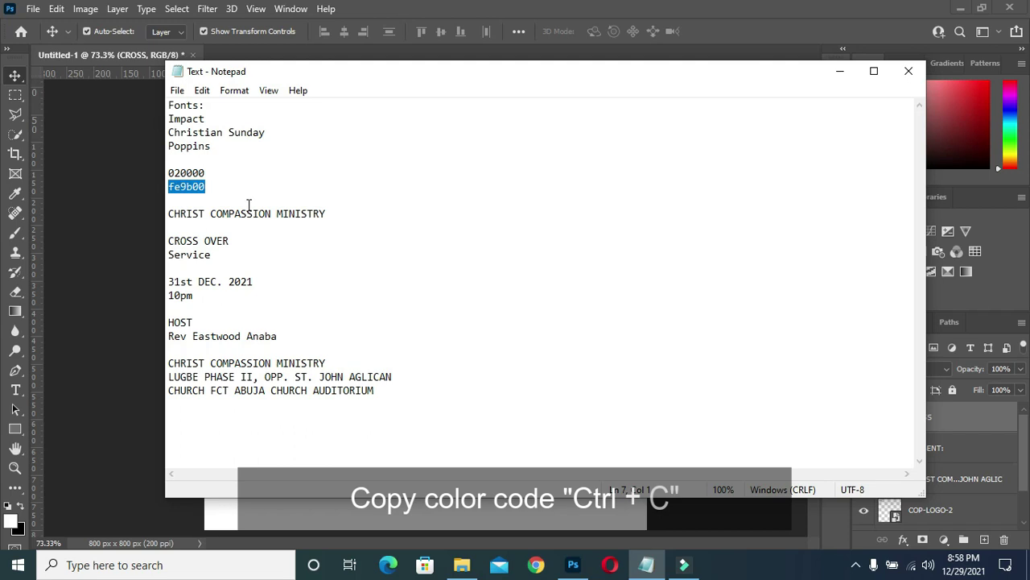
click(840, 71)
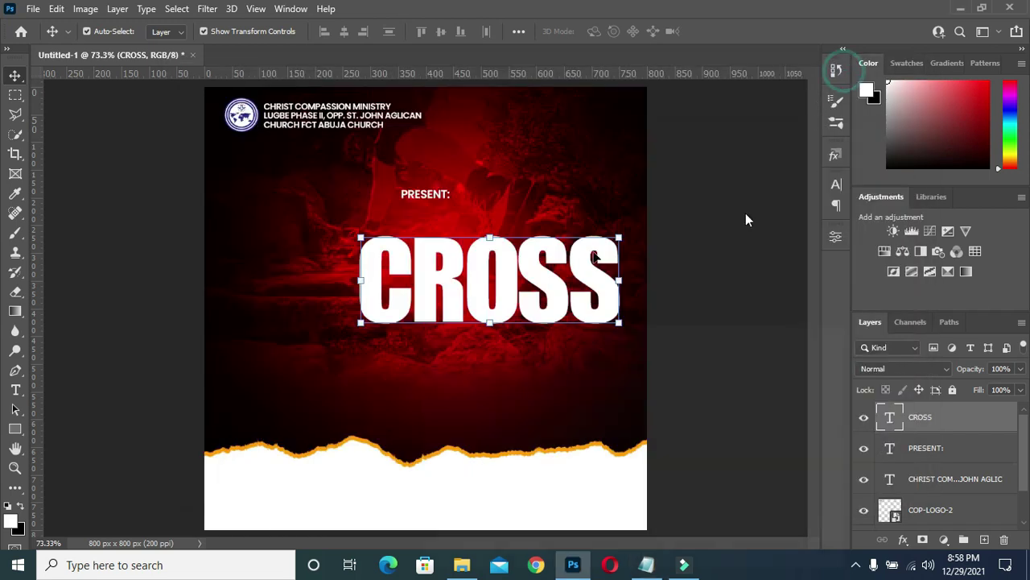
key(t)
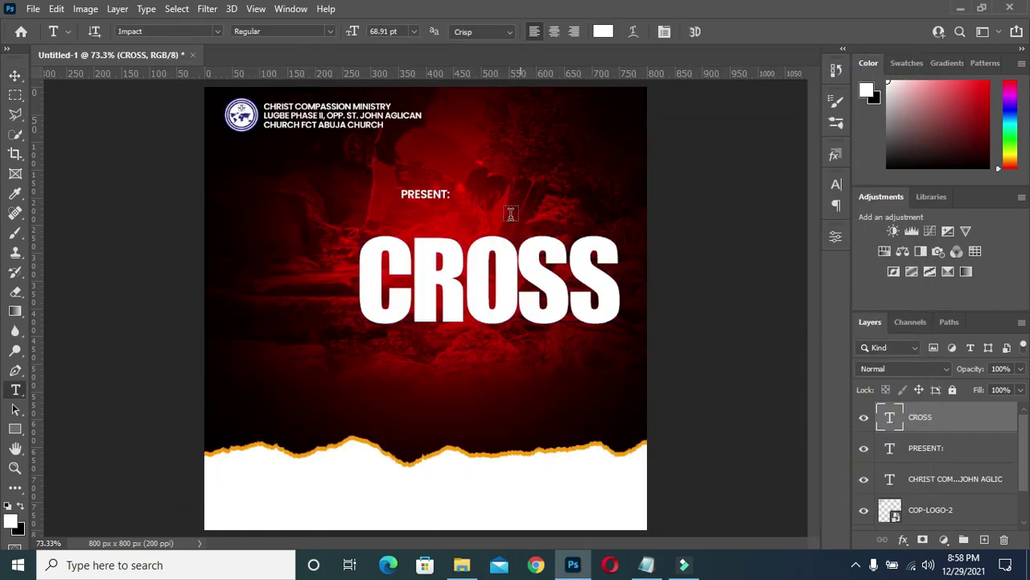
Set the CROSS text colour to orange fe9b00
click(604, 31)
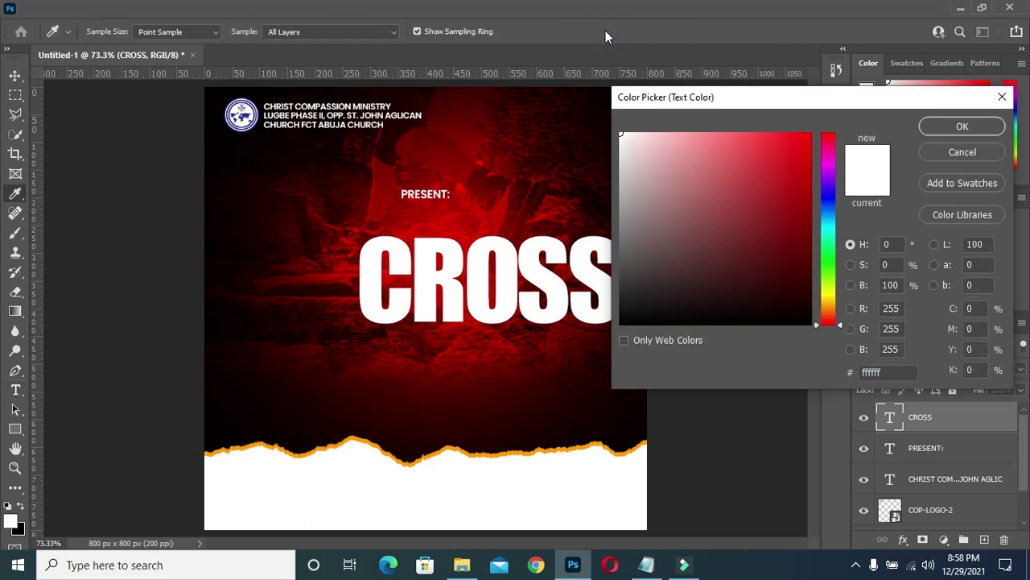
click(878, 372)
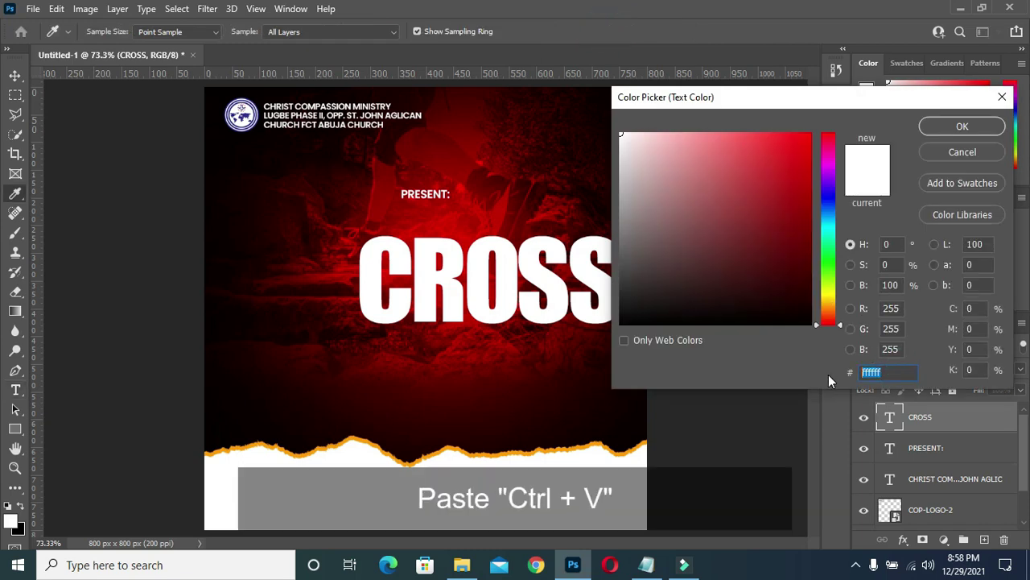
key(ctrl+v)
click(946, 125)
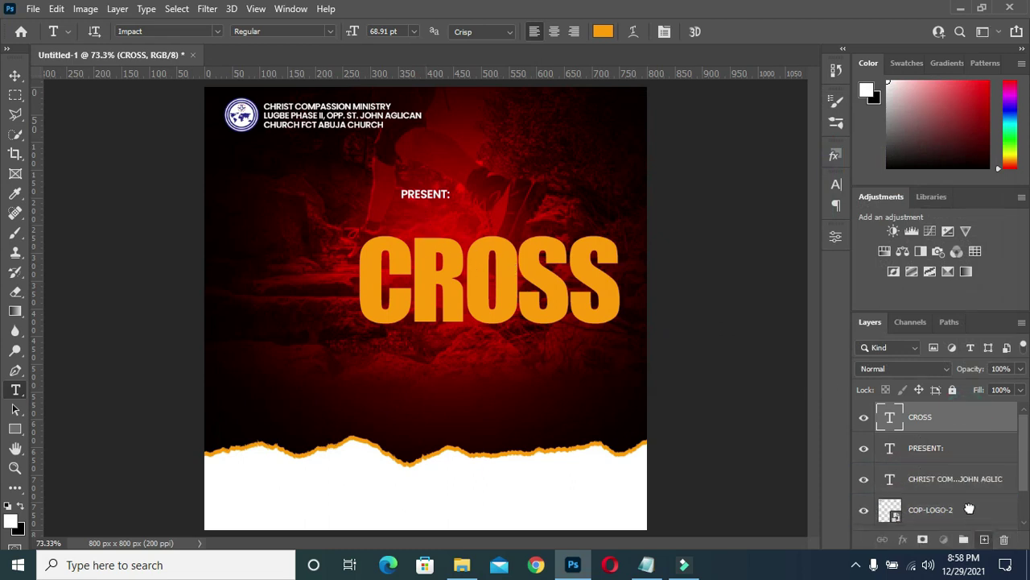
Duplicate CROSS directly below the original and select all of the copy's text
key(ctrl+j)
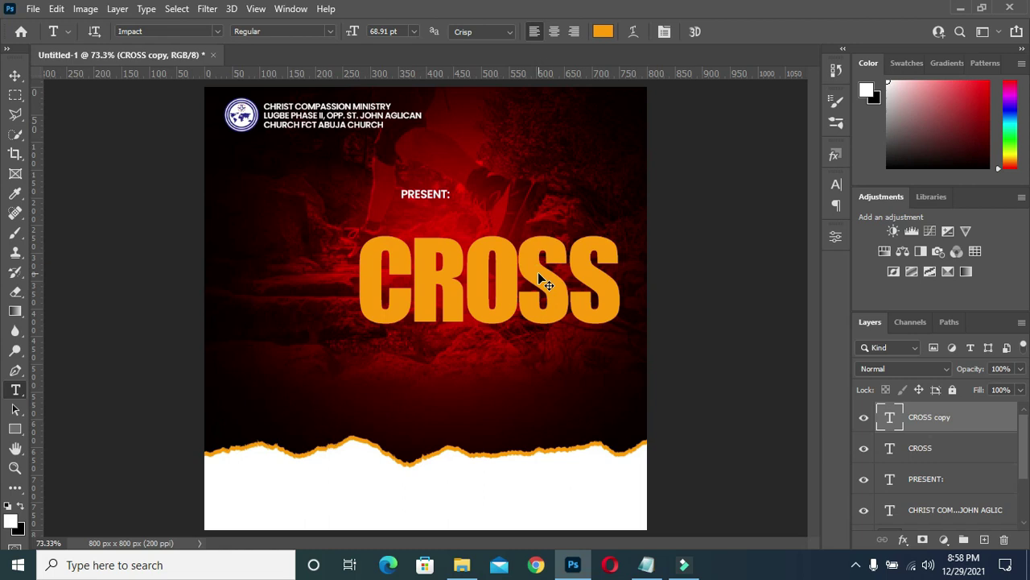
drag(537, 272, 539, 359)
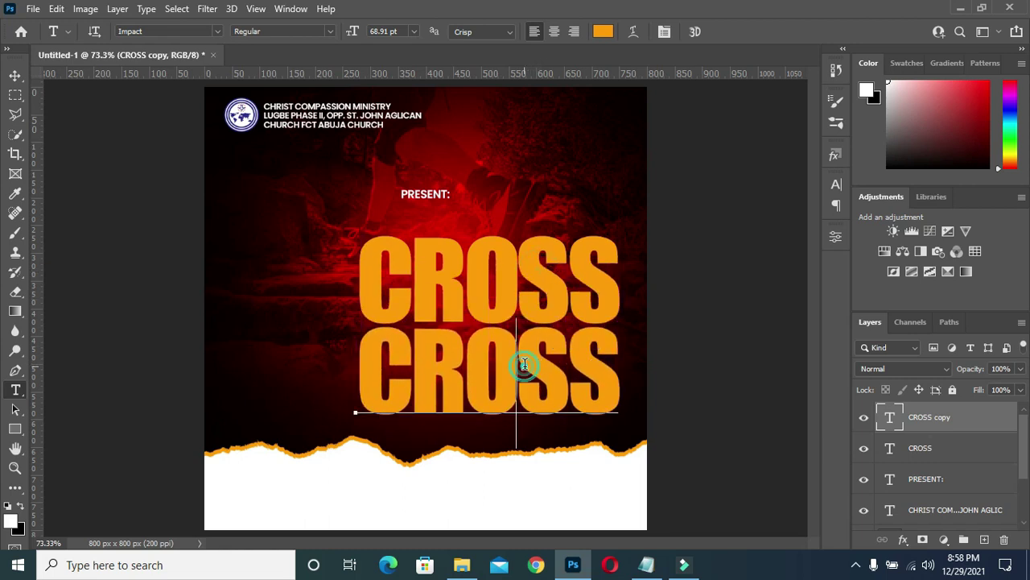
click(559, 369)
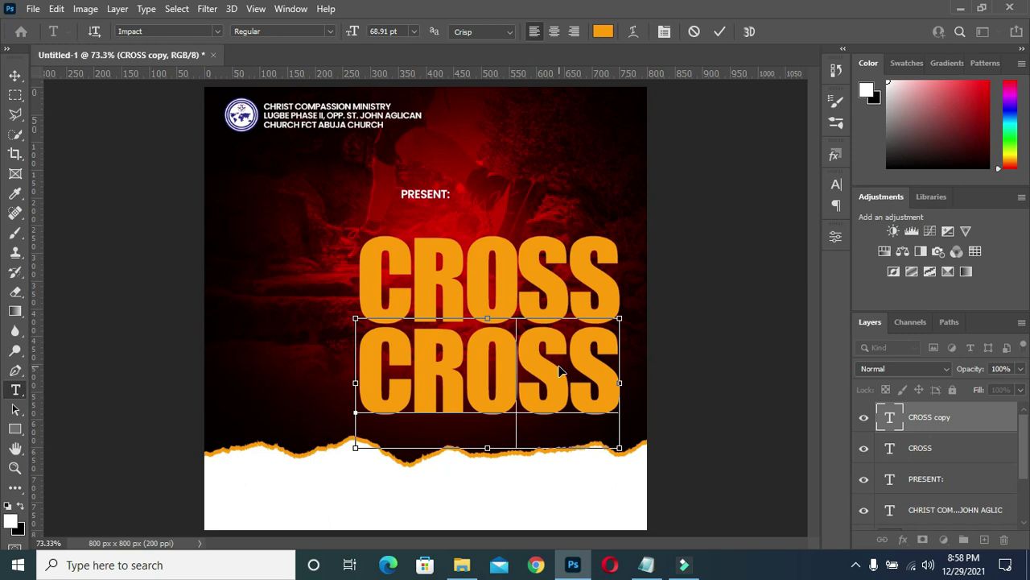
key(ctrl+a)
click(646, 565)
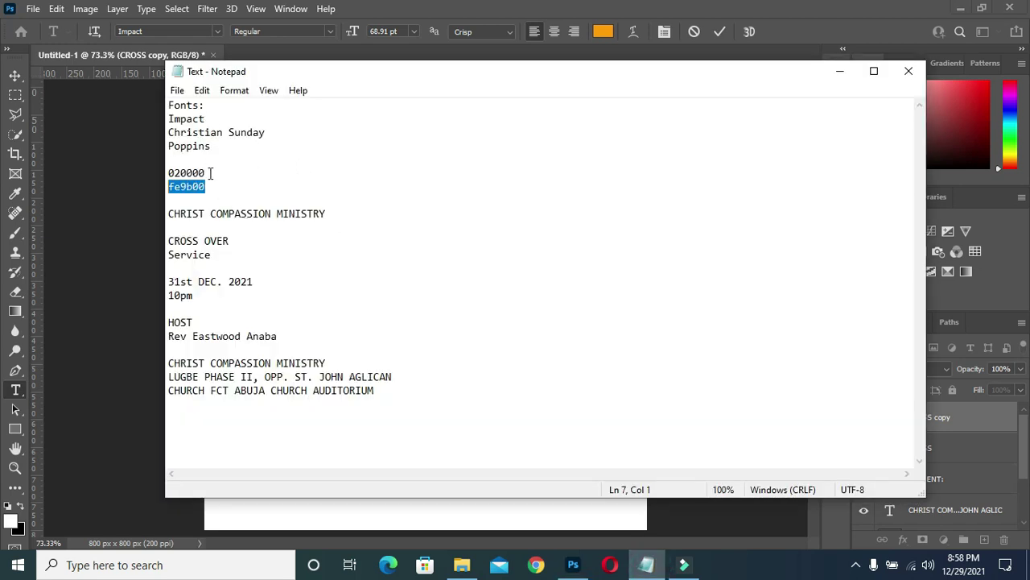
Replace the CROSS copy's text with 'OVER' copied from the notes
double_click(214, 241)
key(ctrl+c)
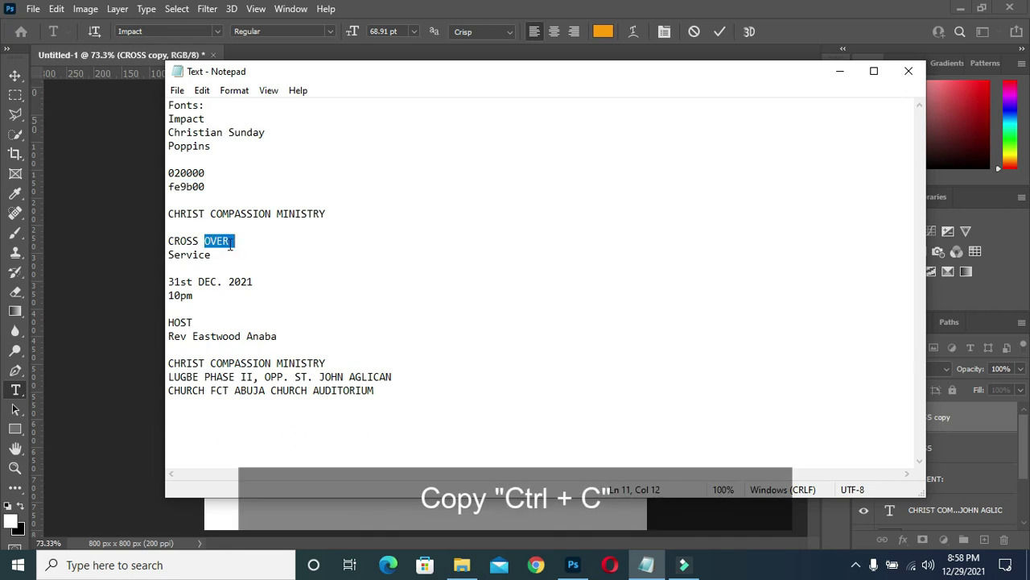
drag(232, 240, 211, 240)
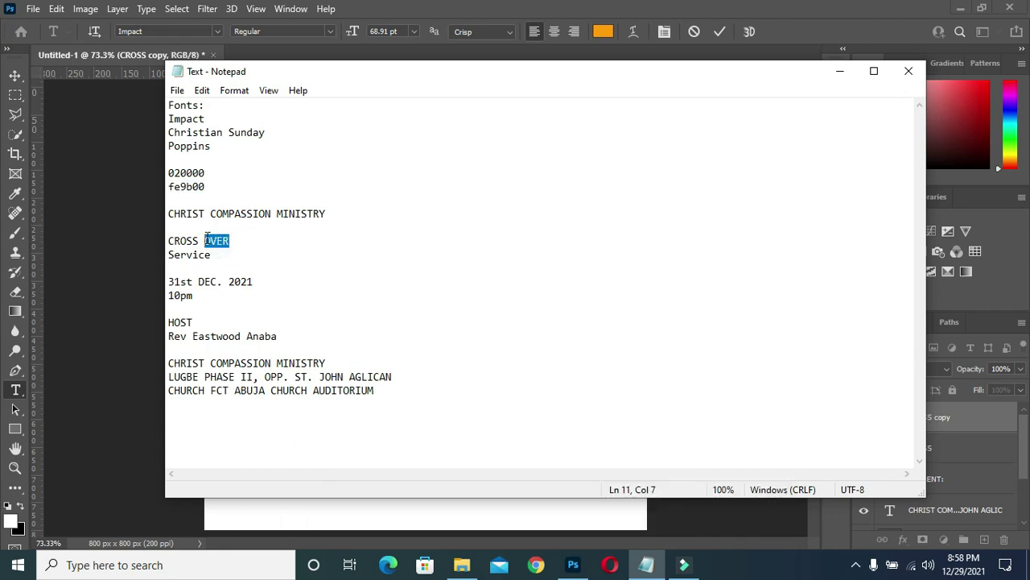
click(840, 71)
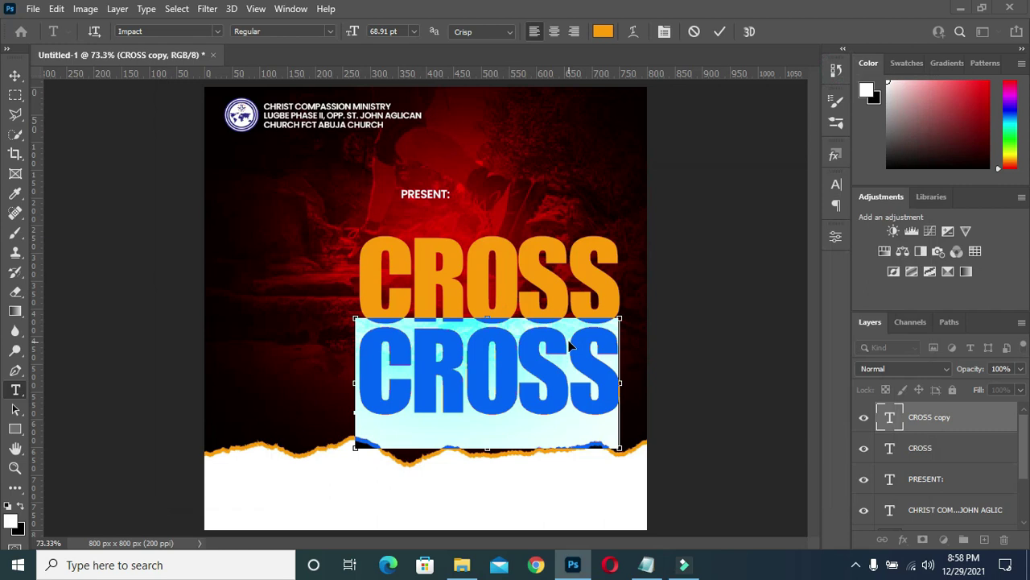
key(ctrl+v)
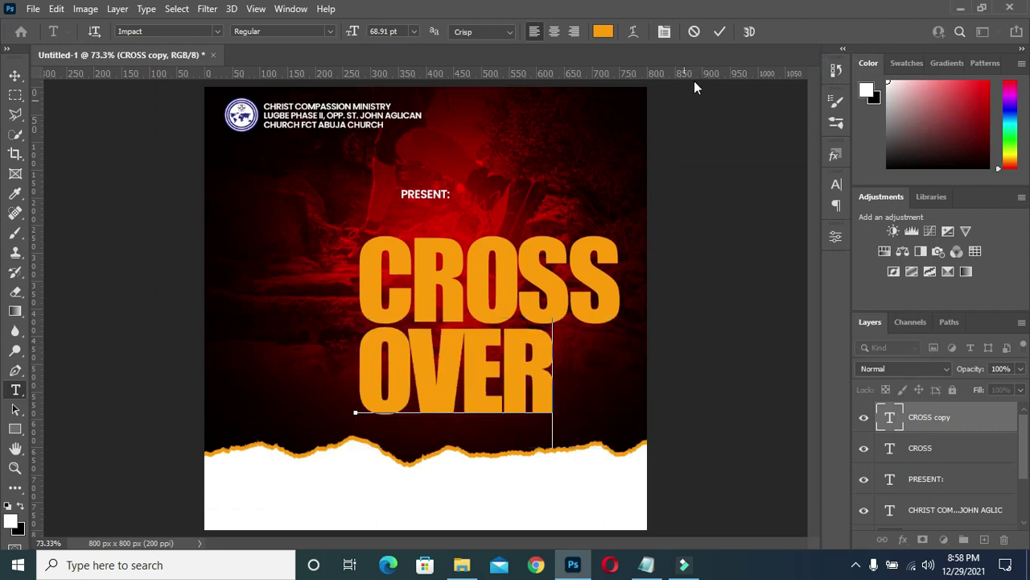
click(720, 31)
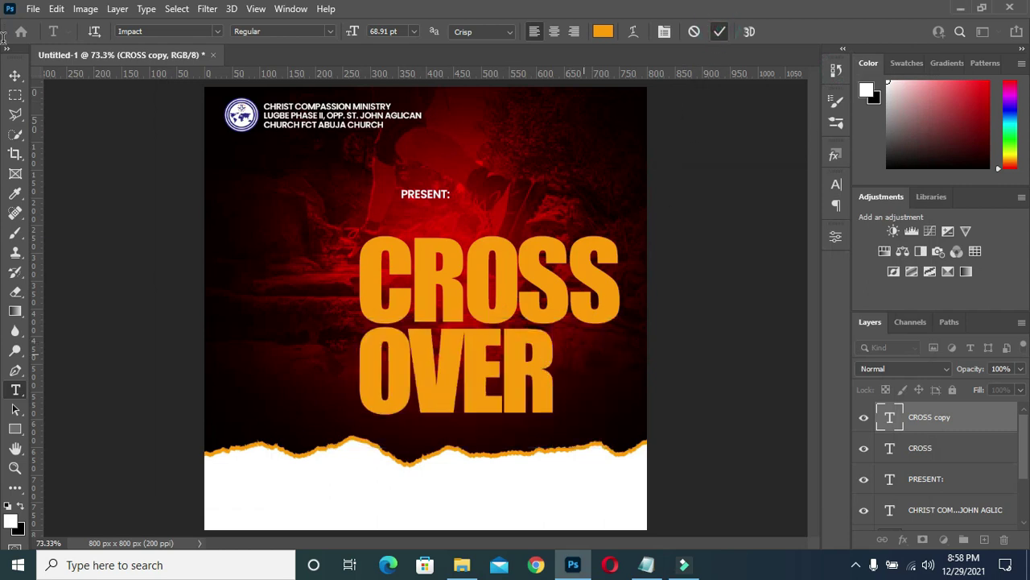
Scale OVER to about 133.91% to match CROSS's width and nudge it down
click(16, 75)
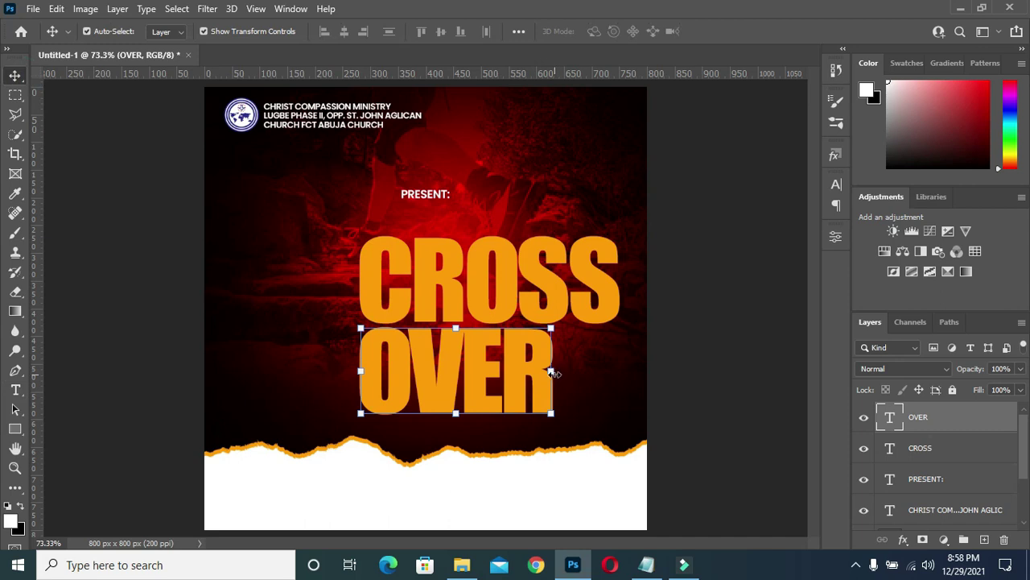
drag(553, 371, 621, 383)
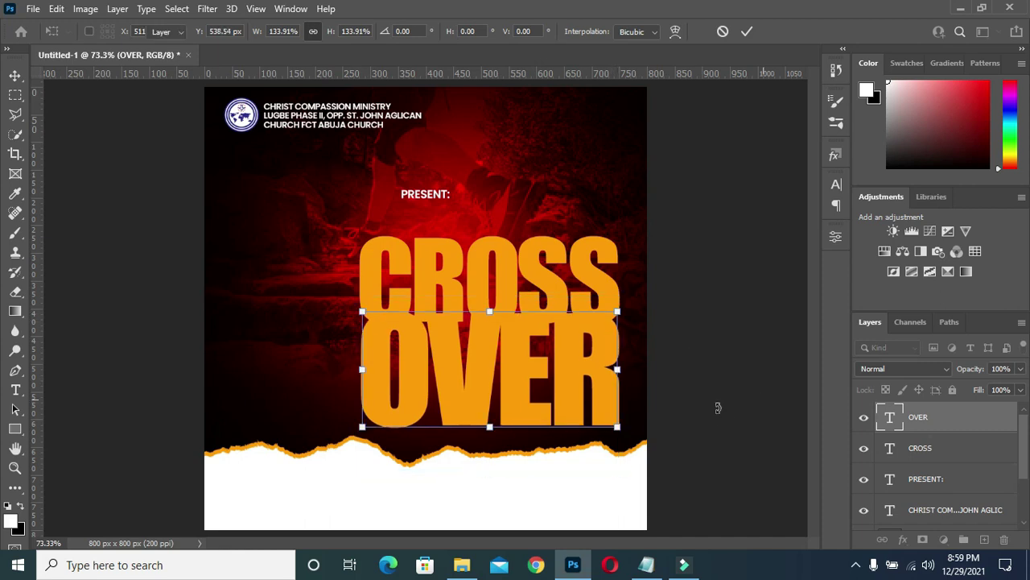
key(Return)
key(Down)
key(Down)
key(Down)
key(Down)
key(Down)
key(Down)
key(Down)
key(Down)
key(Down)
key(Down)
key(Down)
key(Down)
key(Down)
key(Down)
key(Down)
key(Down)
key(Down)
key(Down)
key(Down)
key(Down)
key(Down)
key(Down)
key(Down)
key(Down)
key(Down)
key(Down)
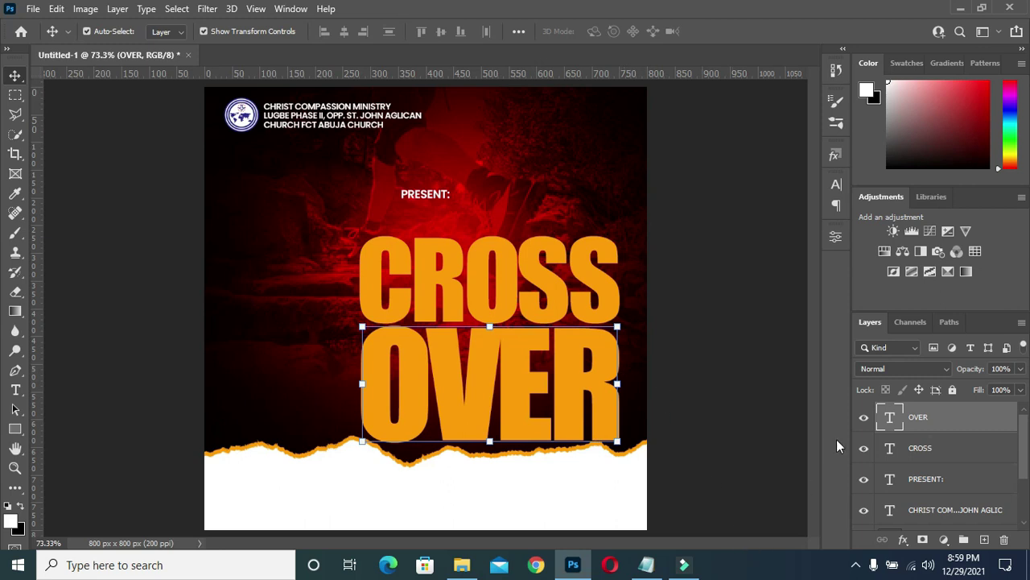
shift+click(935, 449)
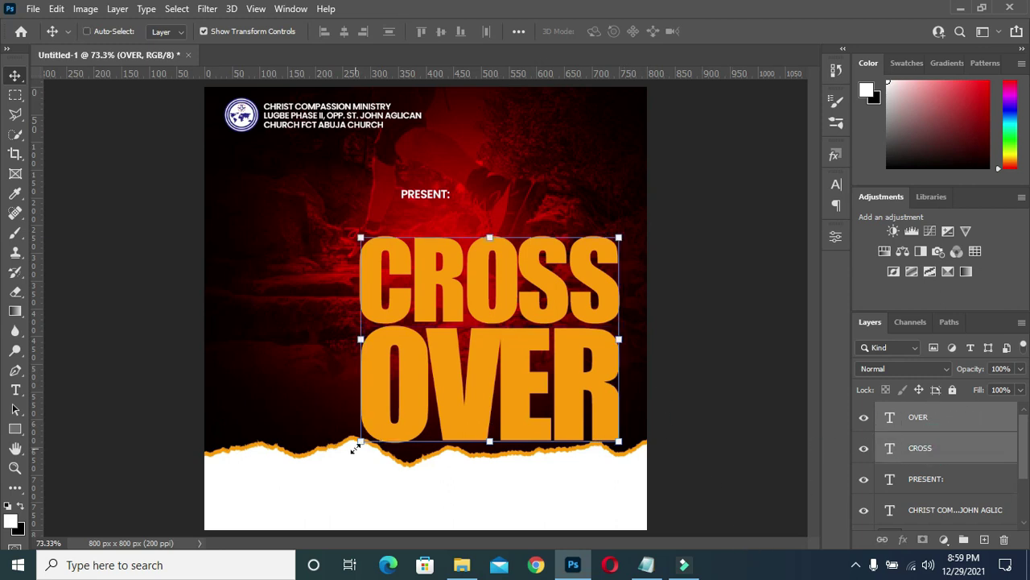
Scale CROSS and OVER together to about 84.49% and centre them under PRESENT:
drag(360, 442, 409, 422)
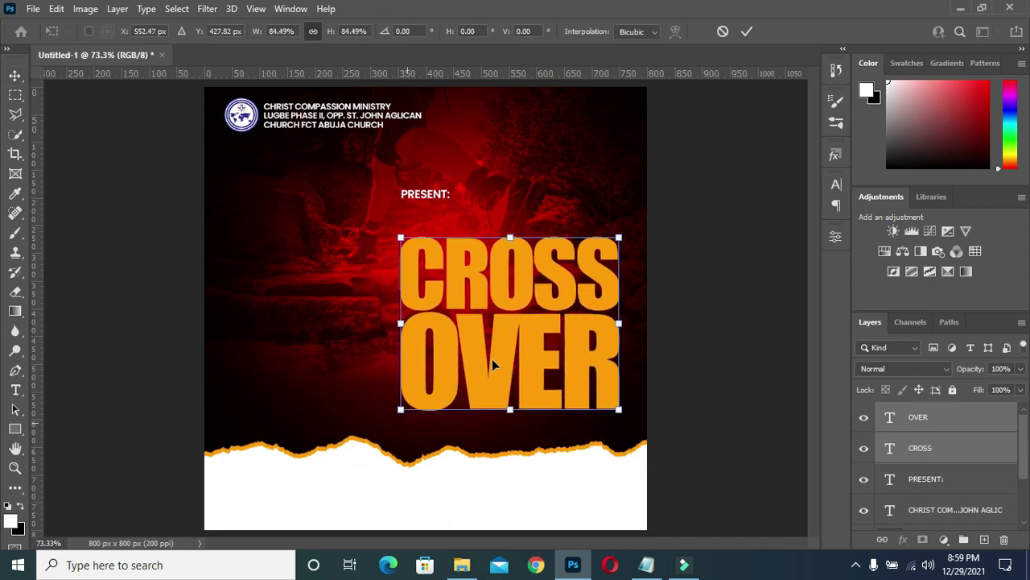
drag(493, 361, 473, 344)
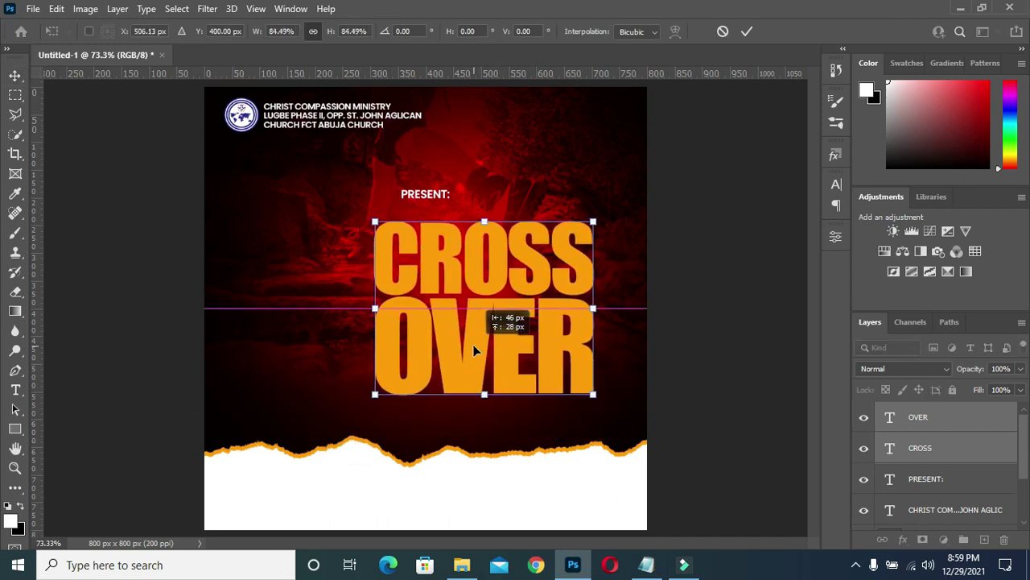
click(753, 30)
click(718, 211)
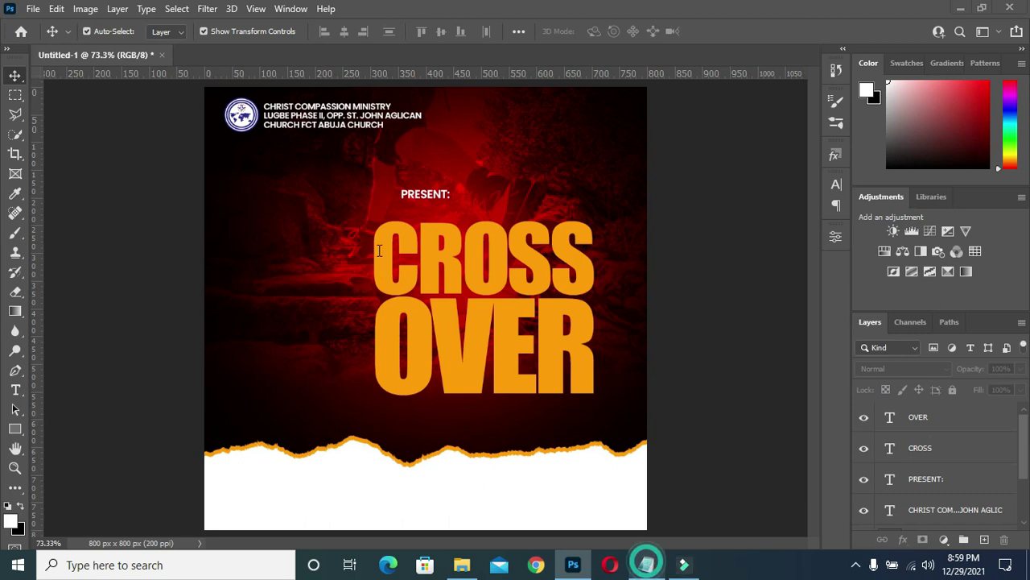
click(649, 566)
drag(167, 255, 214, 254)
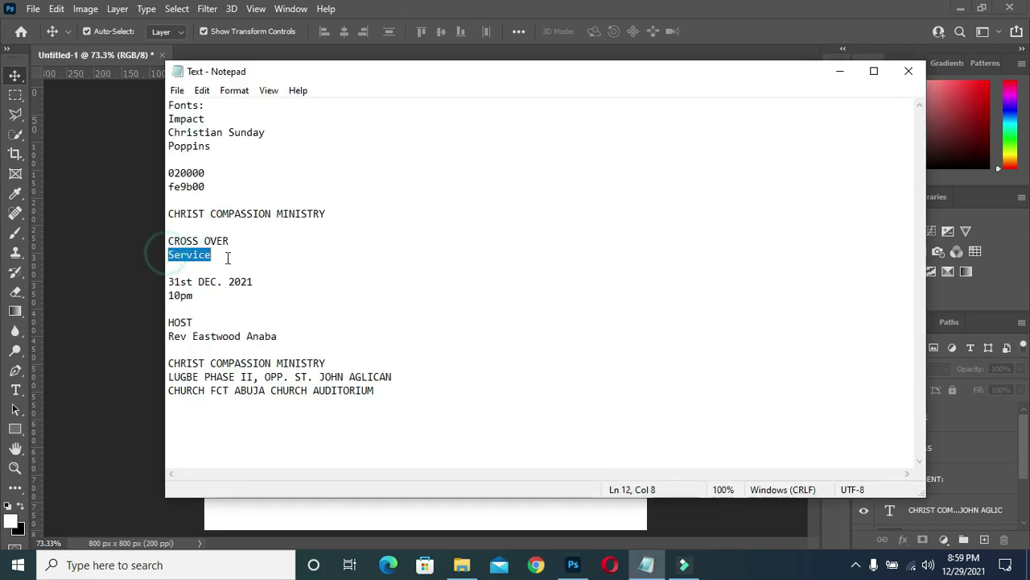
Add a 'Service' text layer in Christian Sunday script near the top-left
key(ctrl+c)
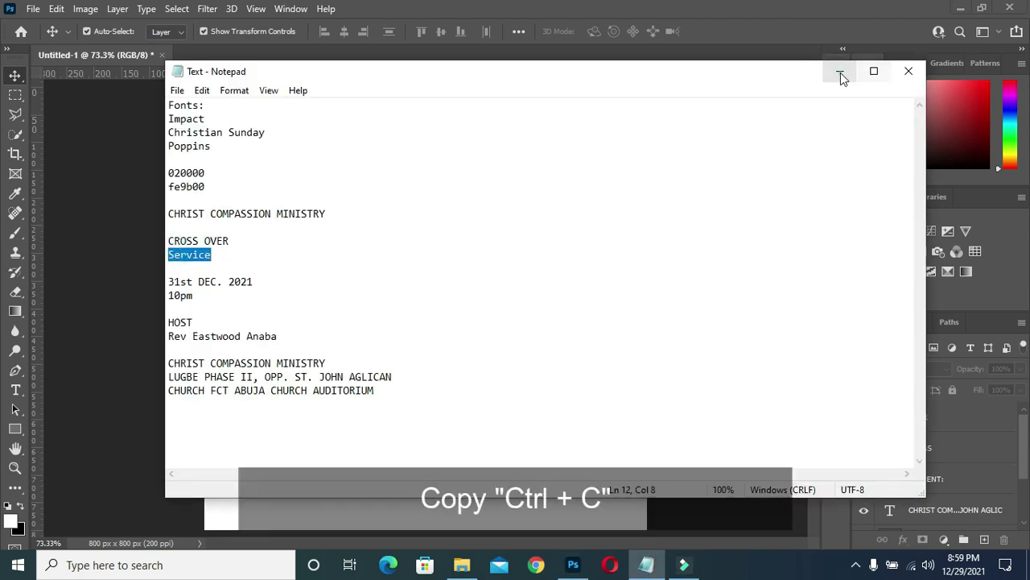
click(840, 71)
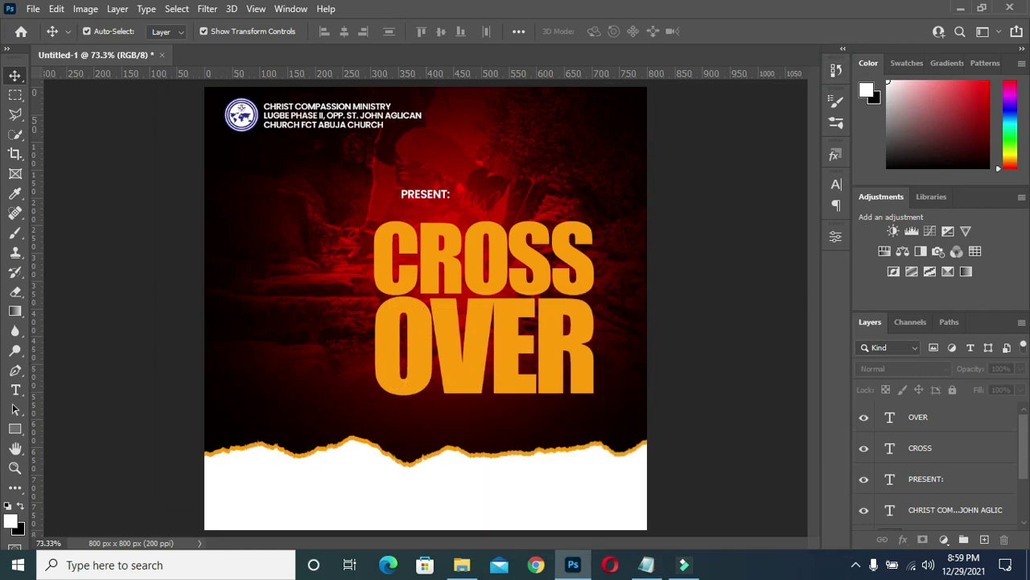
key(t)
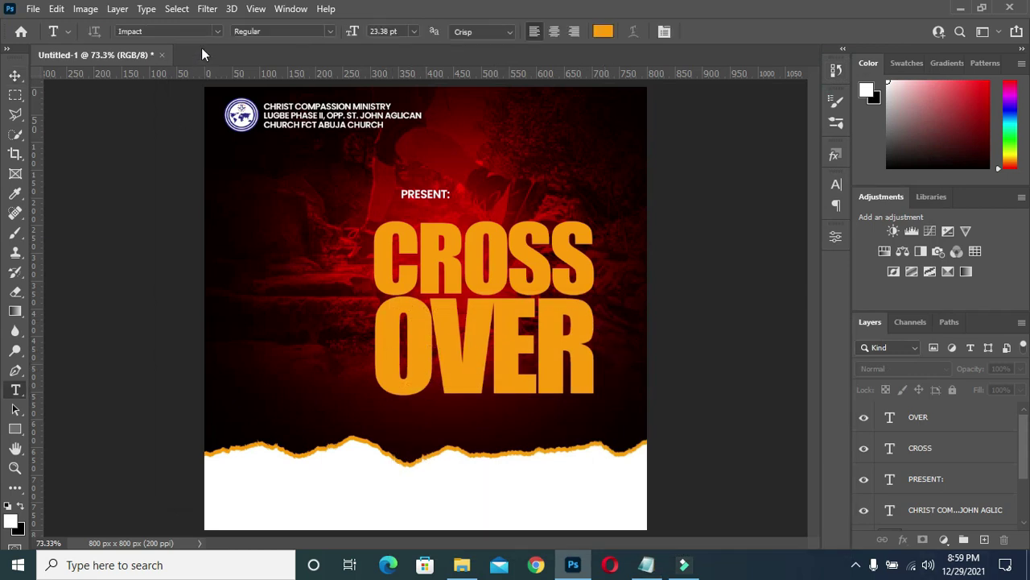
click(218, 30)
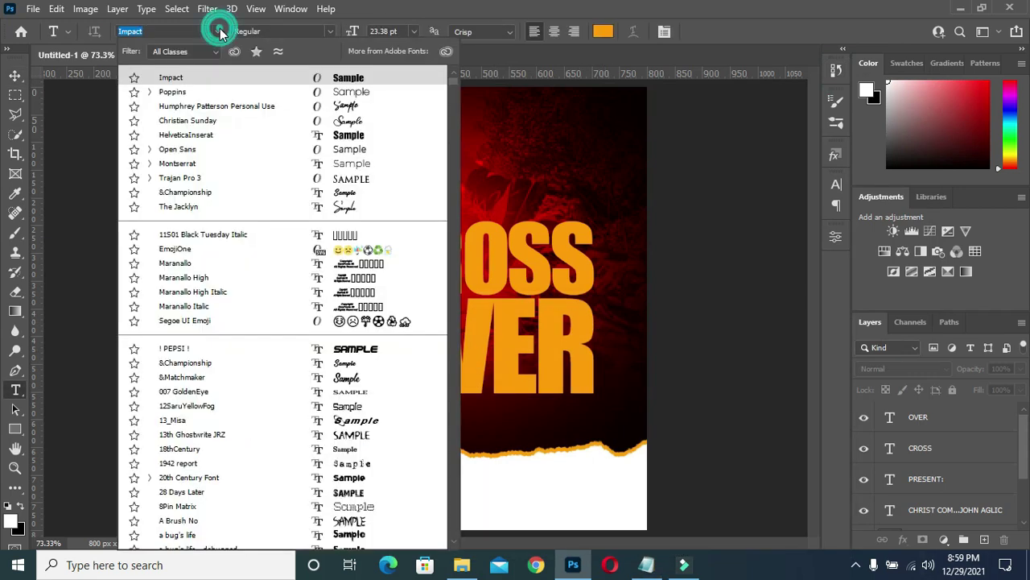
click(187, 120)
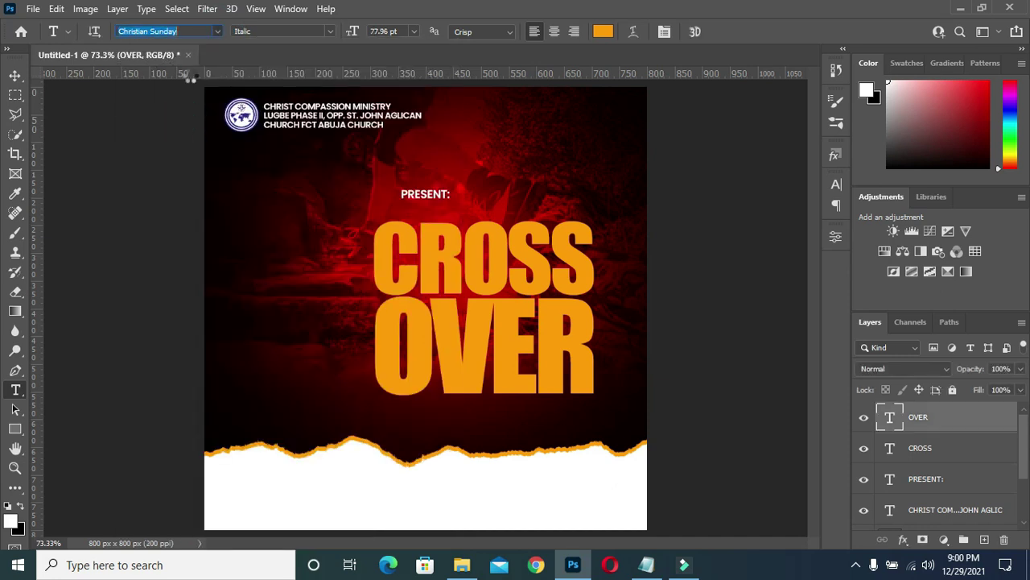
click(272, 167)
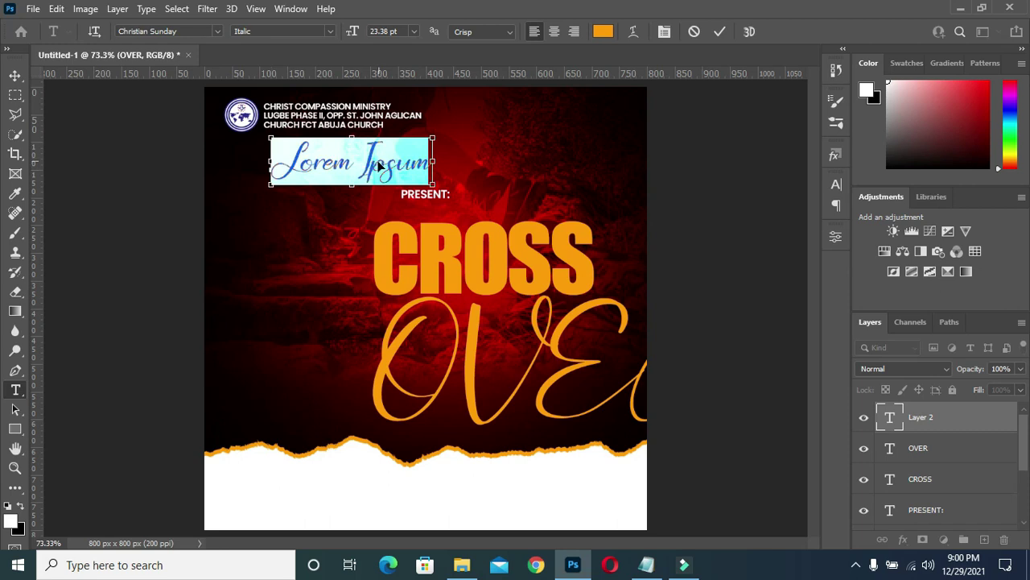
text(Service)
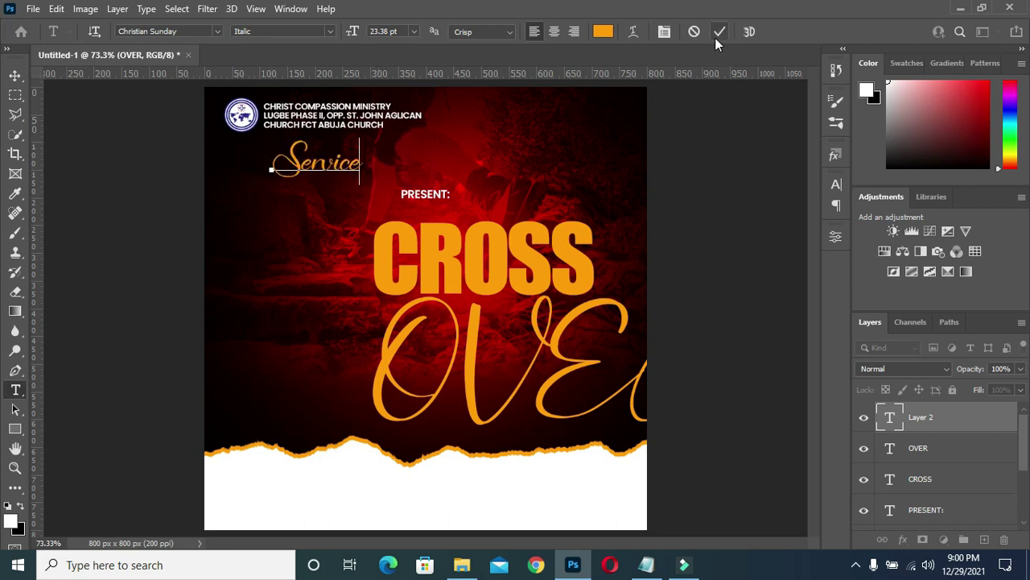
Make the Service text white (ffffff) and commit it
click(603, 31)
click(638, 145)
click(621, 133)
click(983, 128)
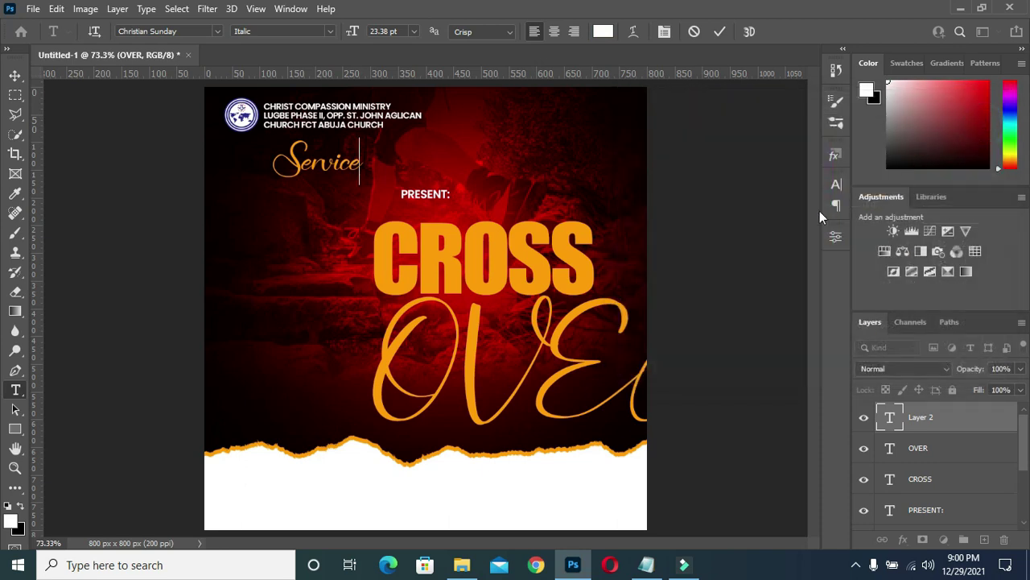
click(920, 453)
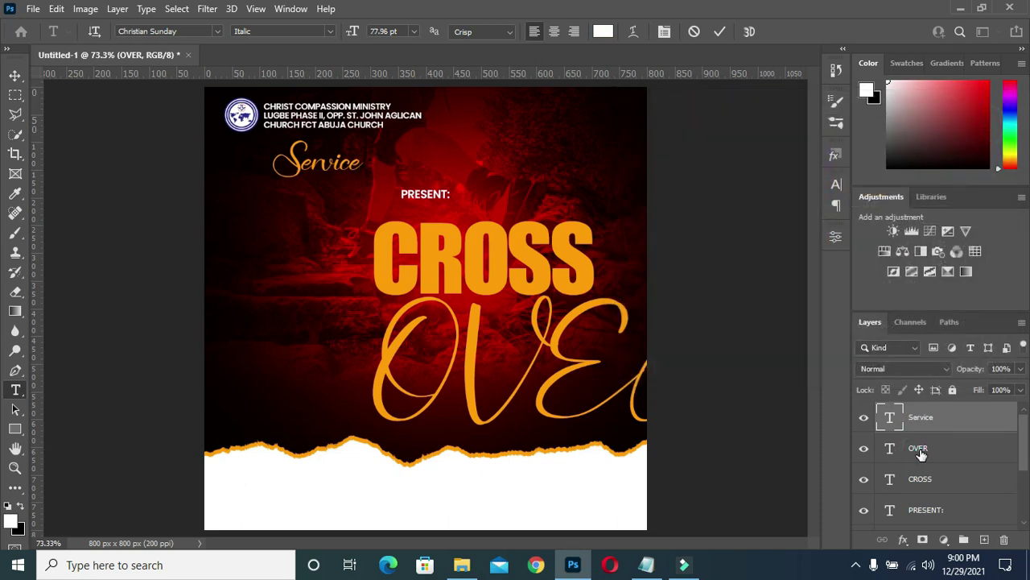
Set the OVER layer's font back to Impact
click(920, 453)
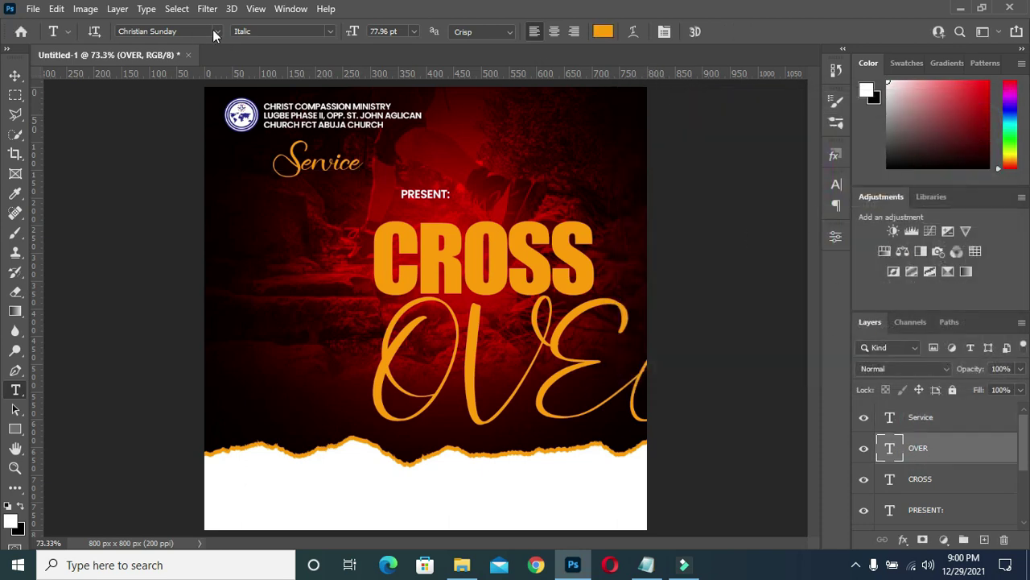
click(216, 31)
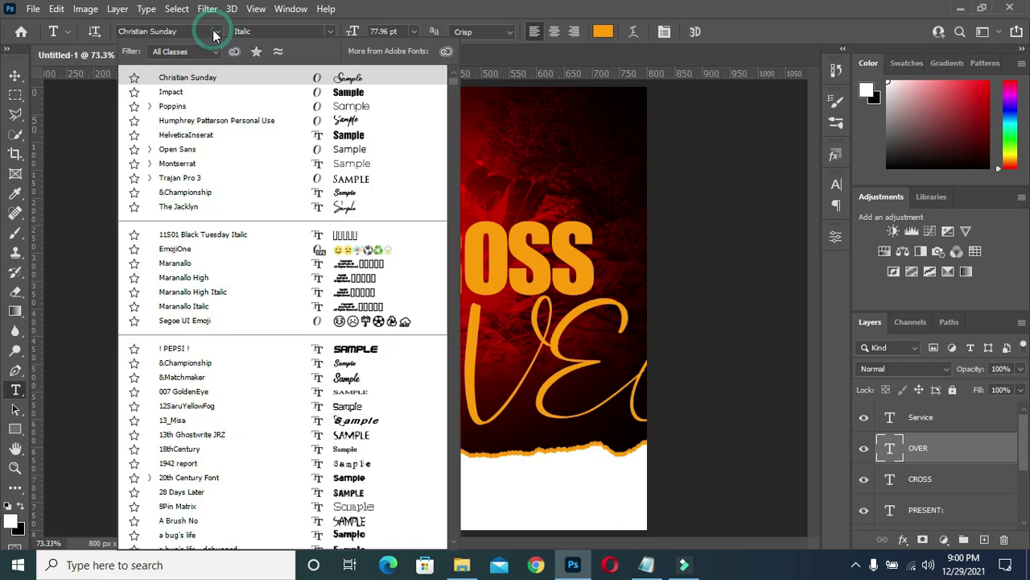
click(179, 93)
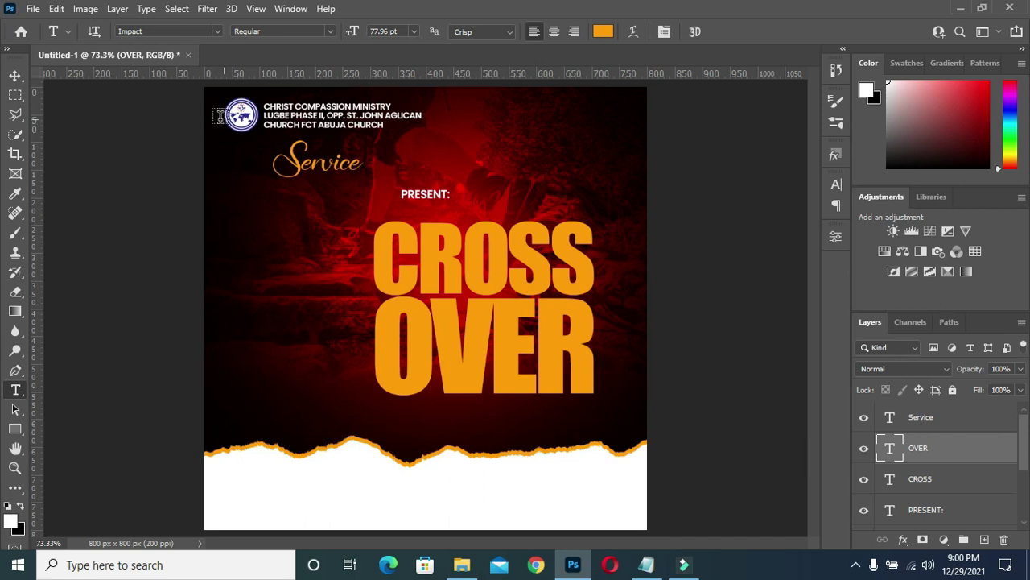
click(13, 75)
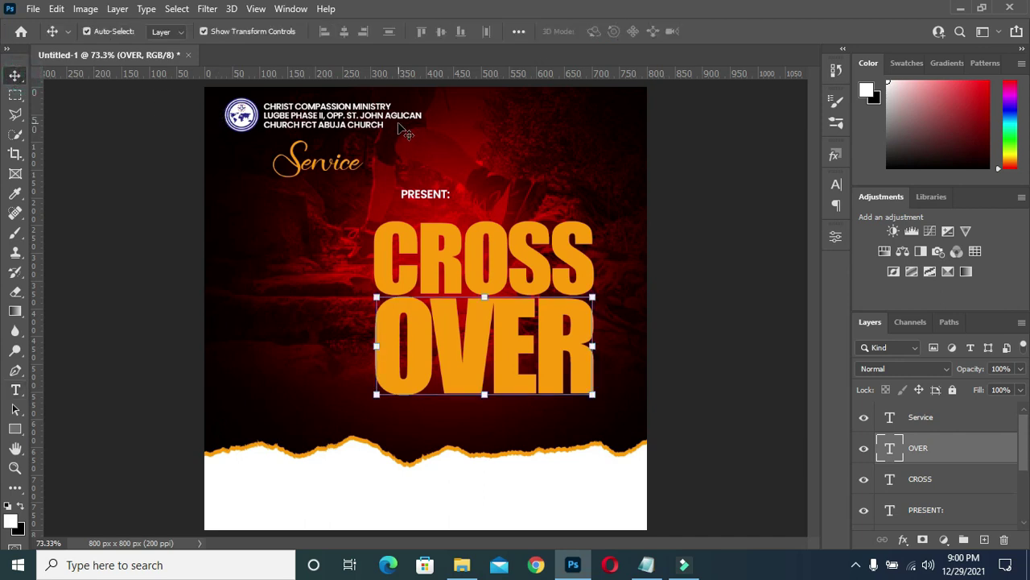
Recolour Service white and move it down beneath OVER
click(330, 170)
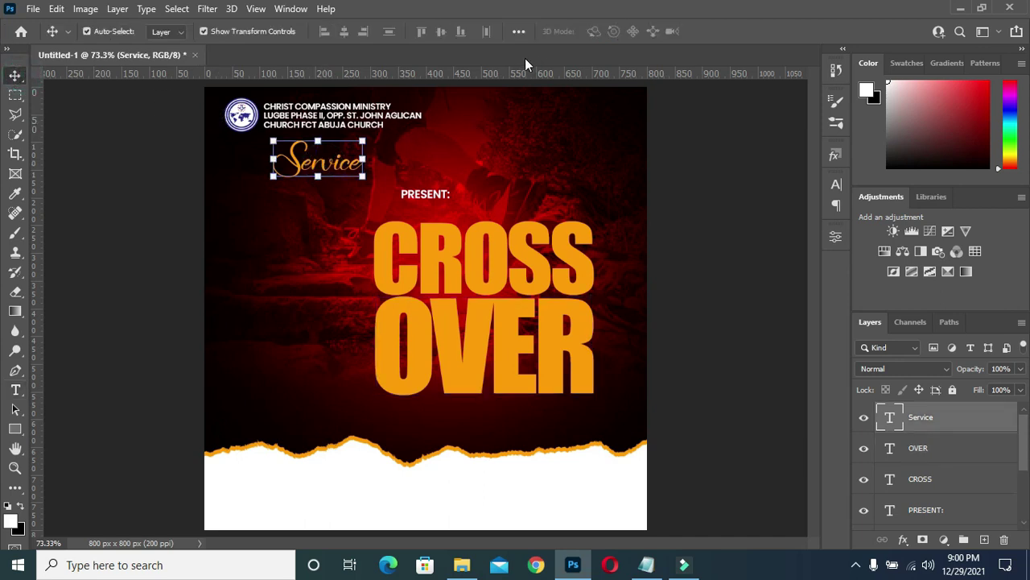
key(t)
click(603, 30)
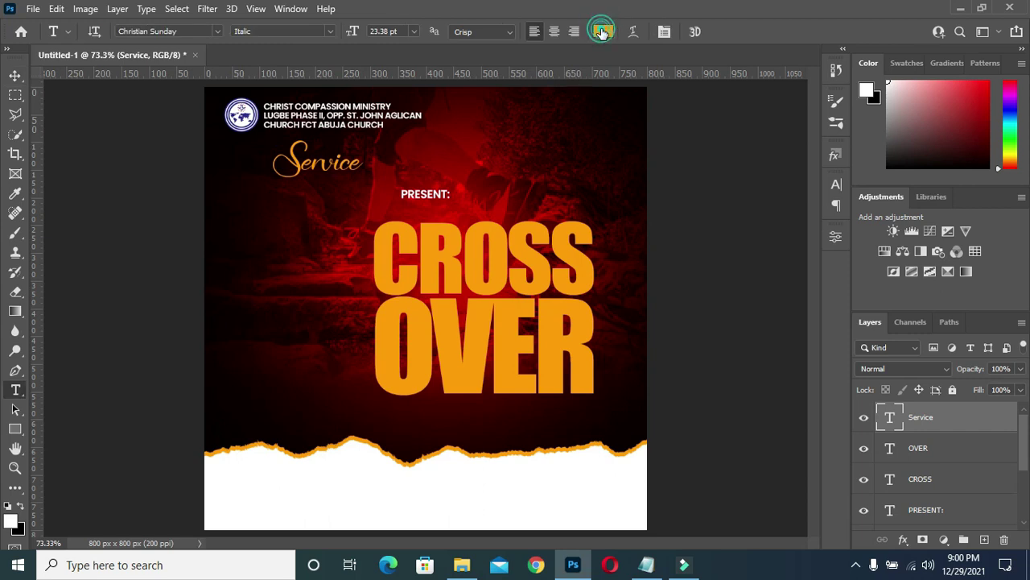
drag(634, 143, 577, 103)
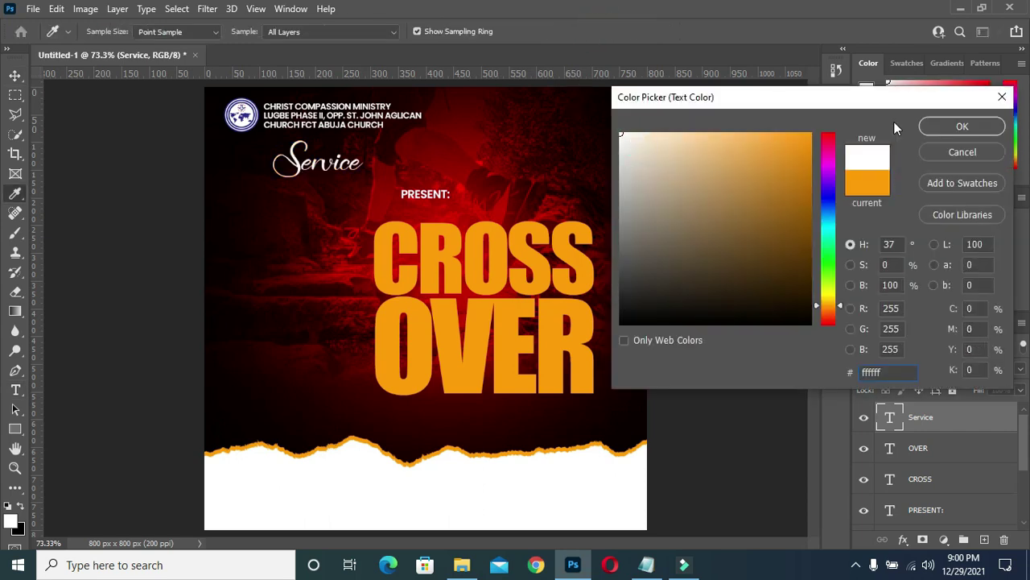
click(962, 126)
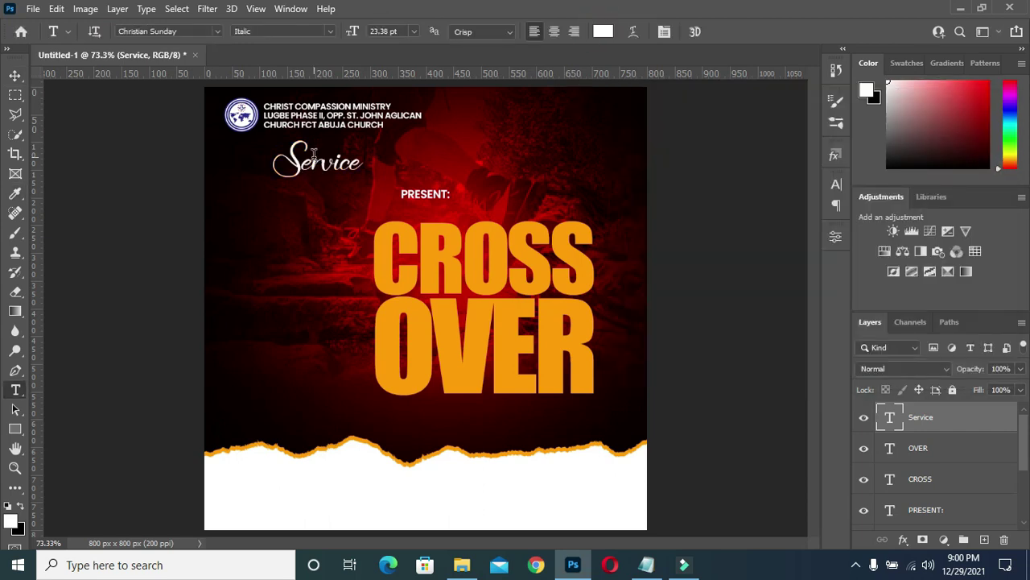
drag(295, 161, 501, 407)
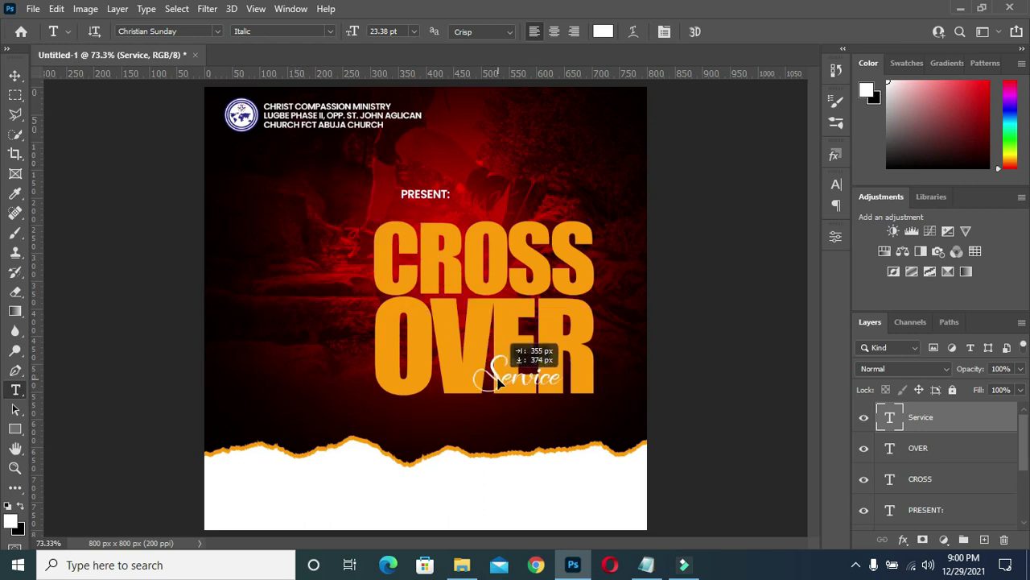
drag(501, 407, 505, 412)
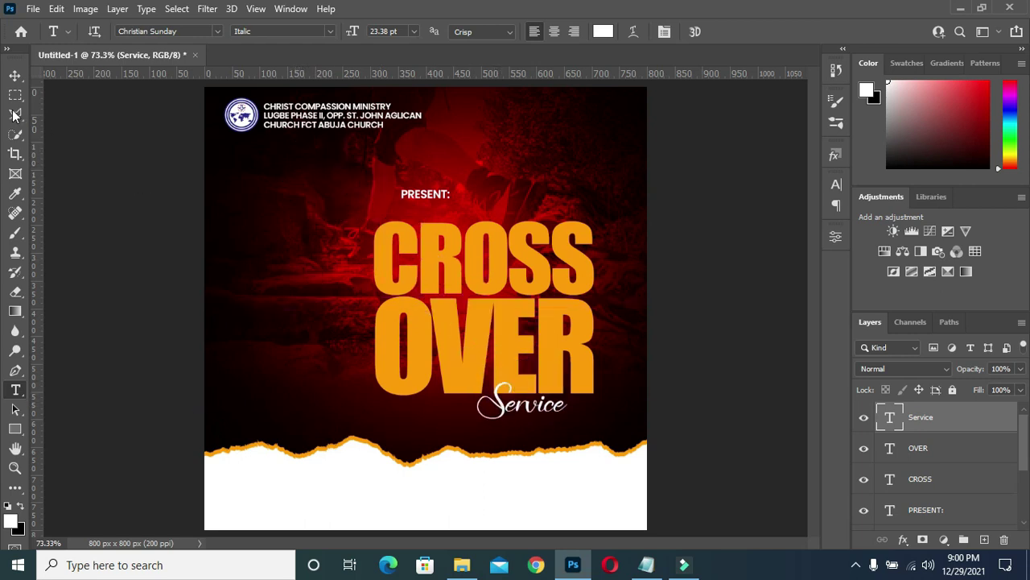
Scale Service to about 143% and tuck it snug against OVER's lower right
click(16, 76)
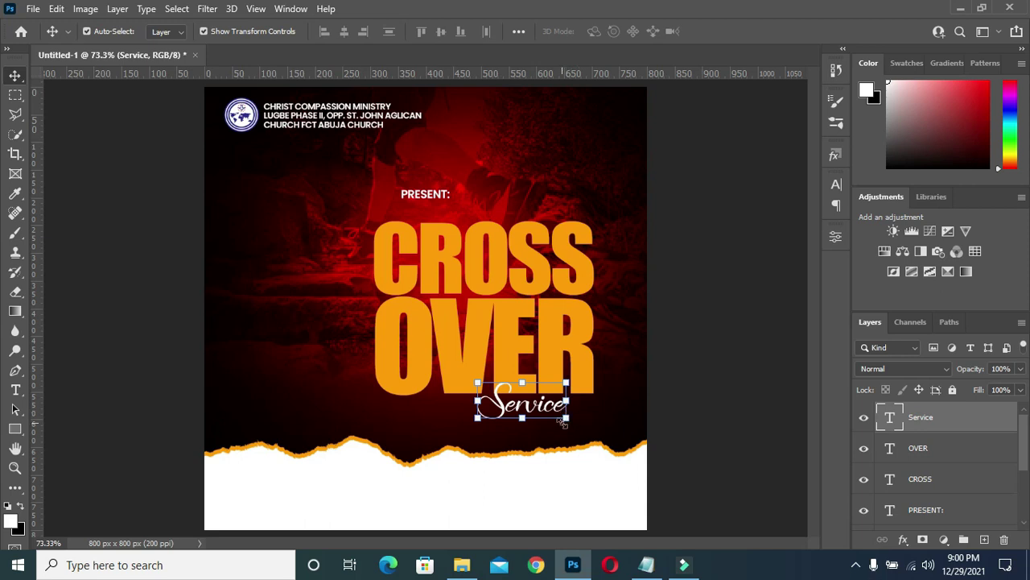
click(568, 422)
drag(567, 425, 590, 447)
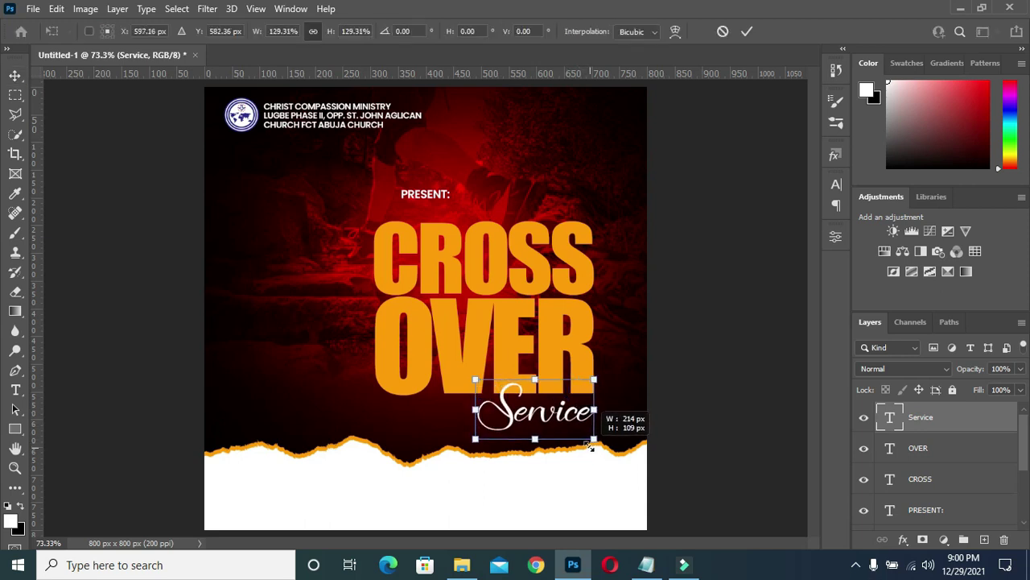
drag(590, 448, 587, 446)
drag(476, 437, 459, 444)
drag(521, 417, 528, 409)
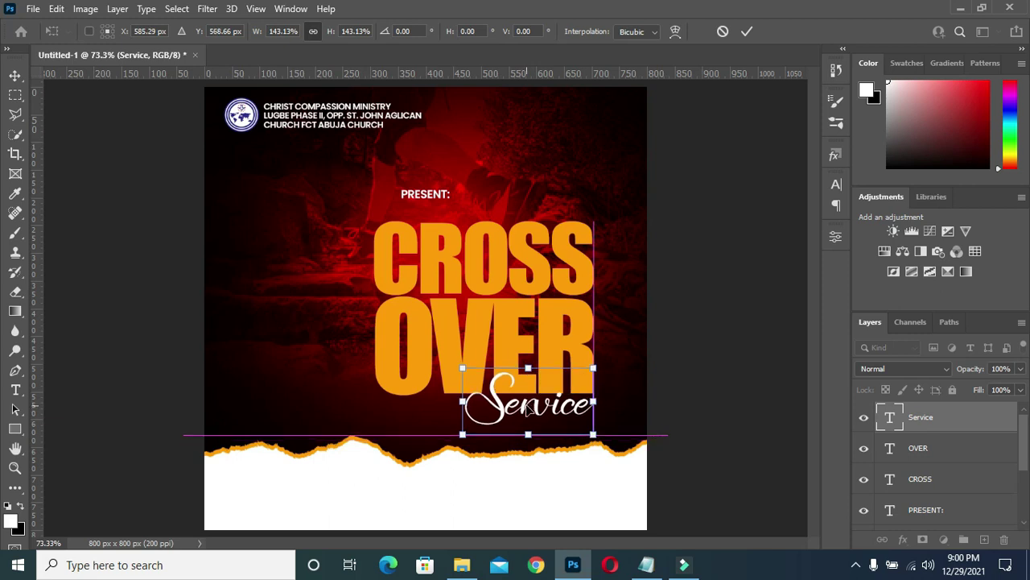
click(747, 32)
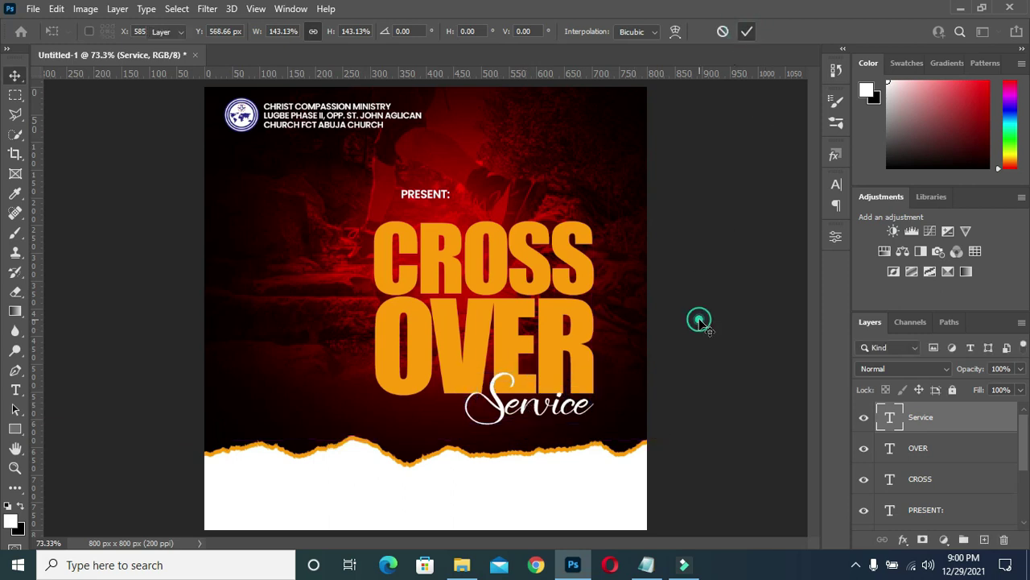
Duplicate the OVER layer and hide the original
click(907, 449)
scroll(854, 310, up, 1)
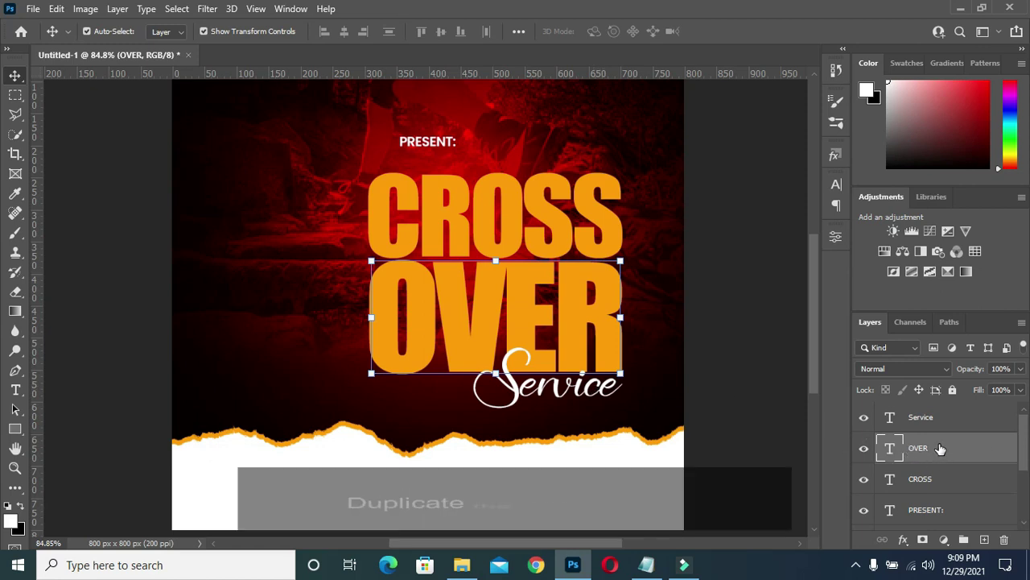
drag(938, 447, 980, 538)
click(864, 478)
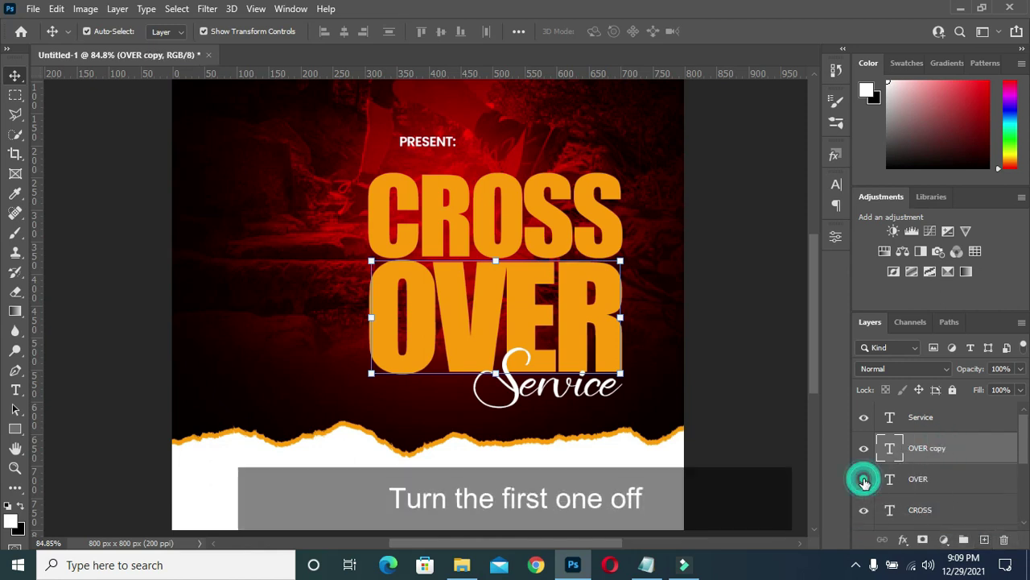
Load the Service lettering as a selection and expand it by 5 pixels
ctrl+click(890, 417)
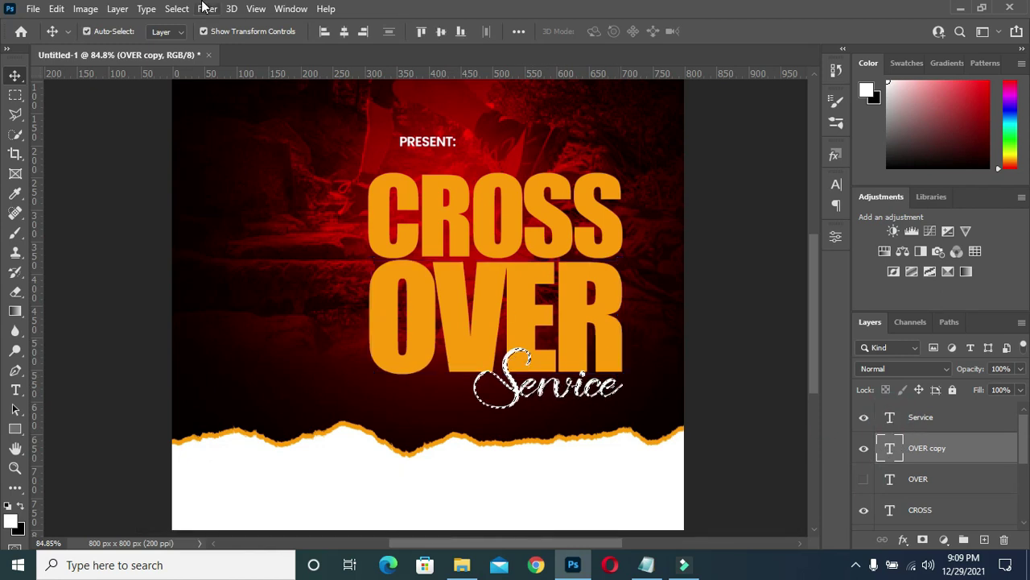
click(177, 9)
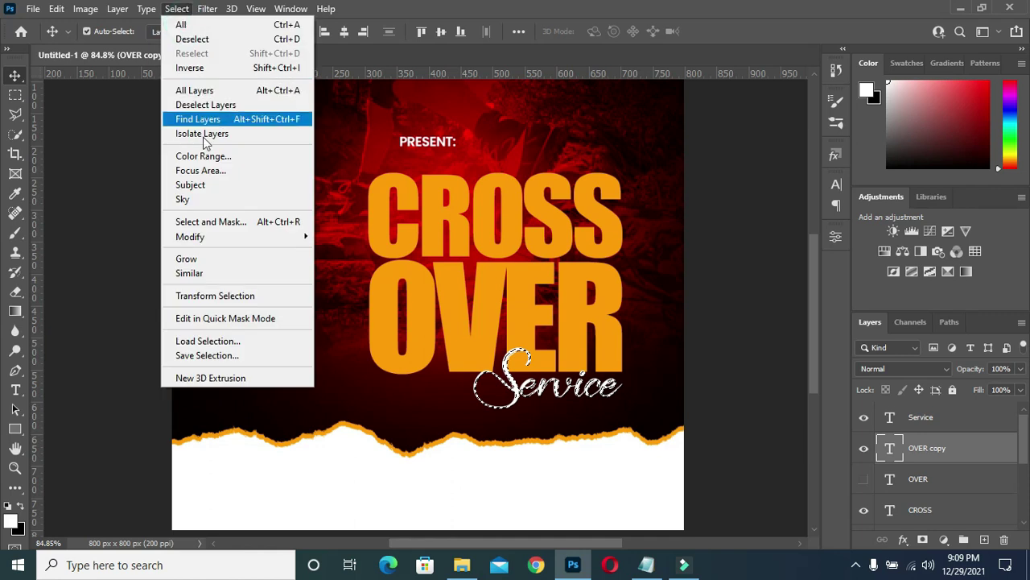
mouse_move(211, 237)
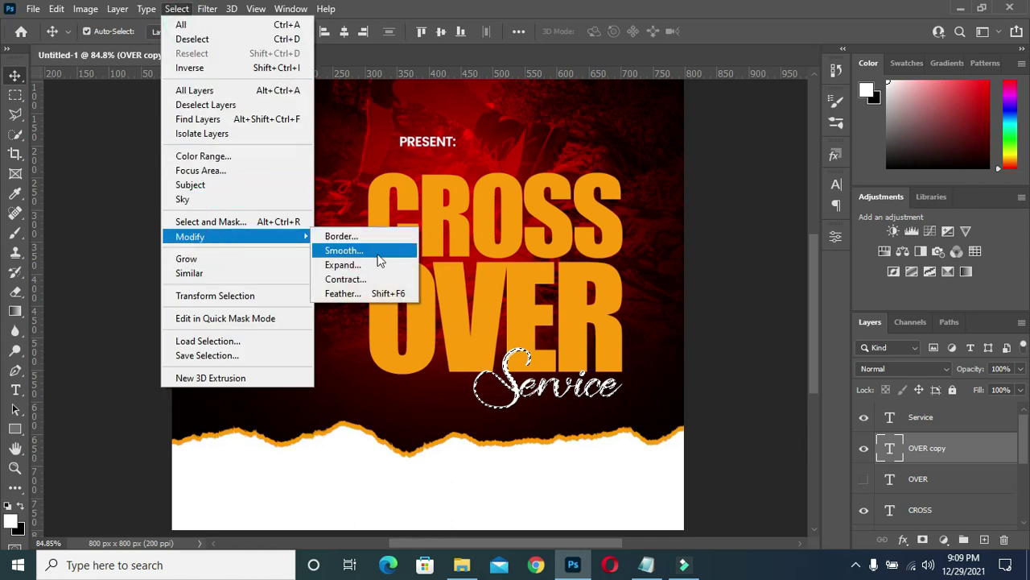
click(369, 262)
click(487, 174)
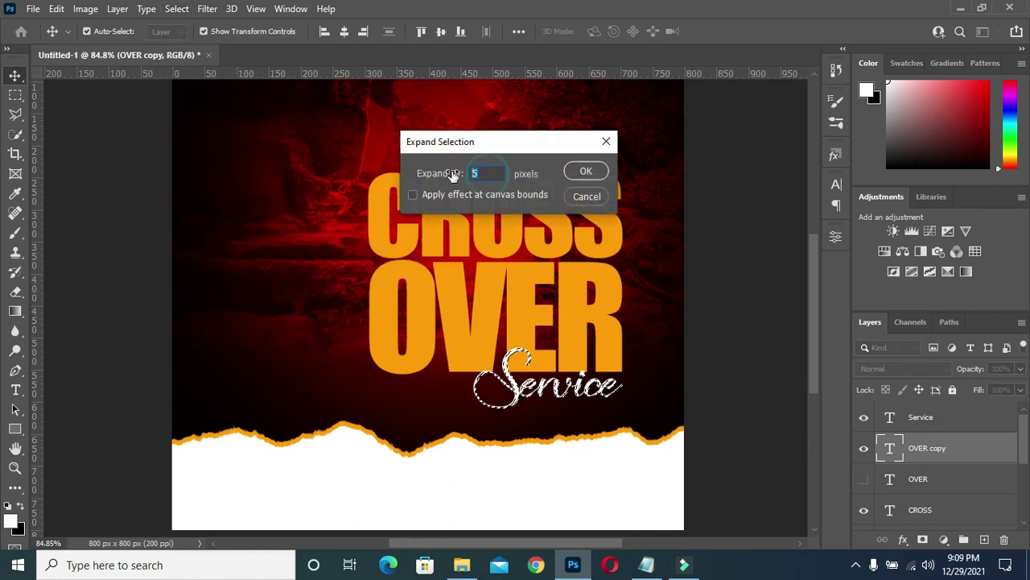
click(586, 171)
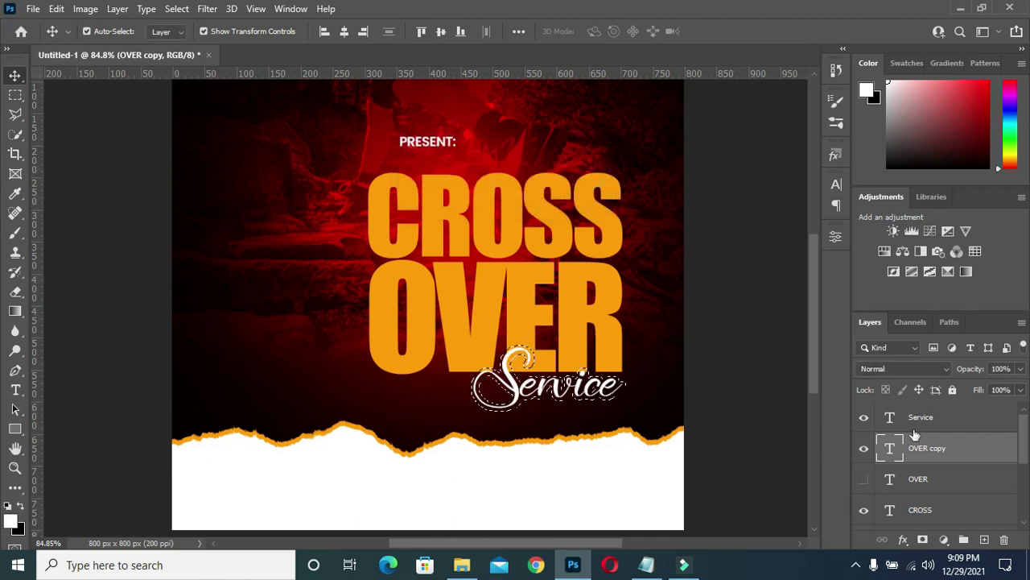
Rasterize the OVER copy, erase its overlap with Service, then deselect
right_click(947, 449)
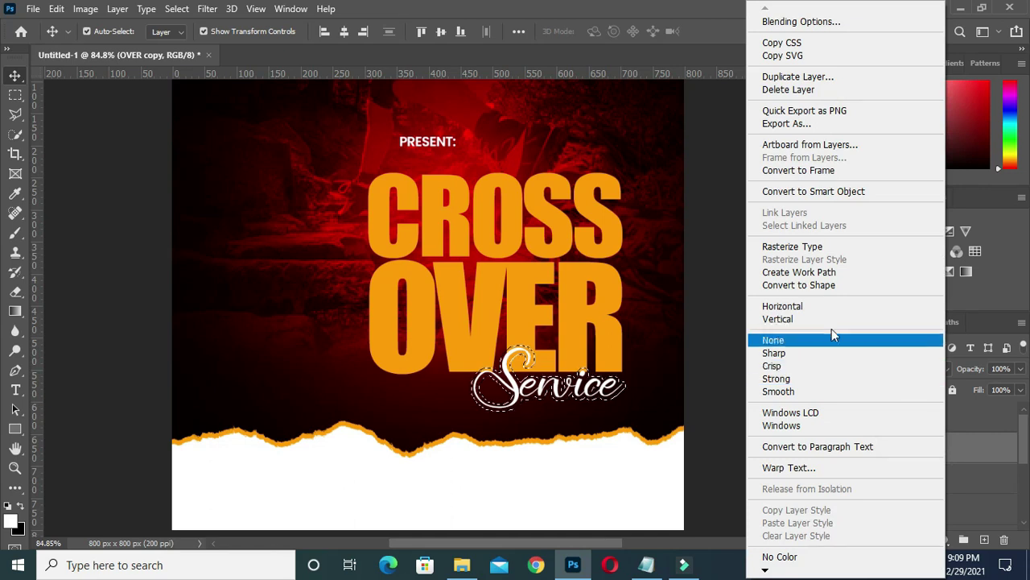
click(793, 246)
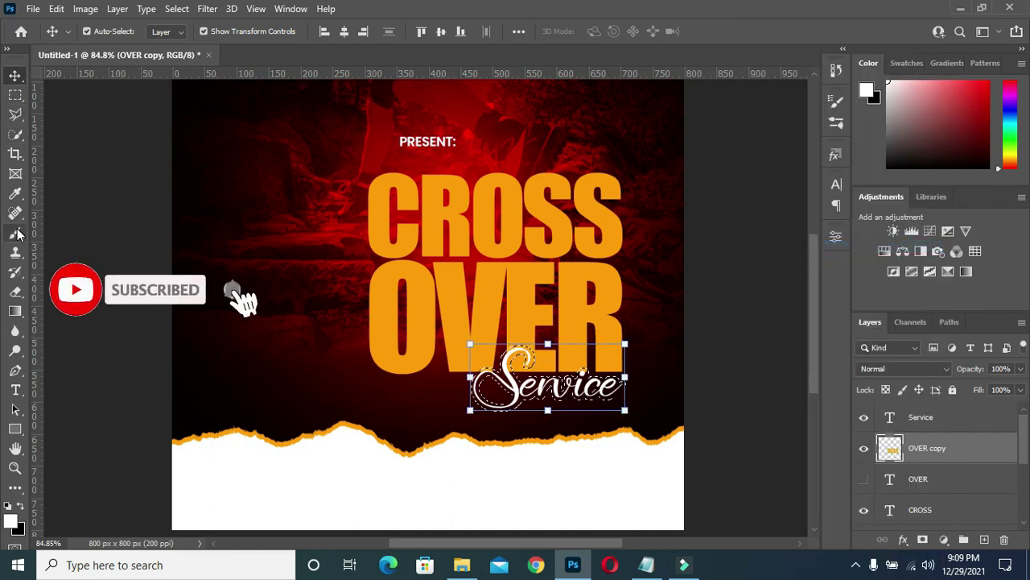
click(18, 291)
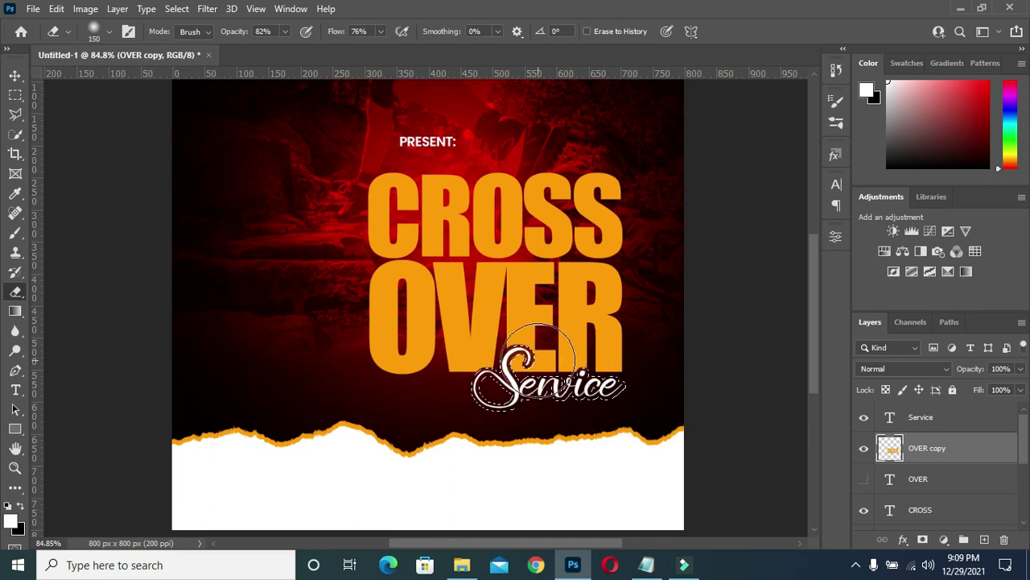
click(177, 8)
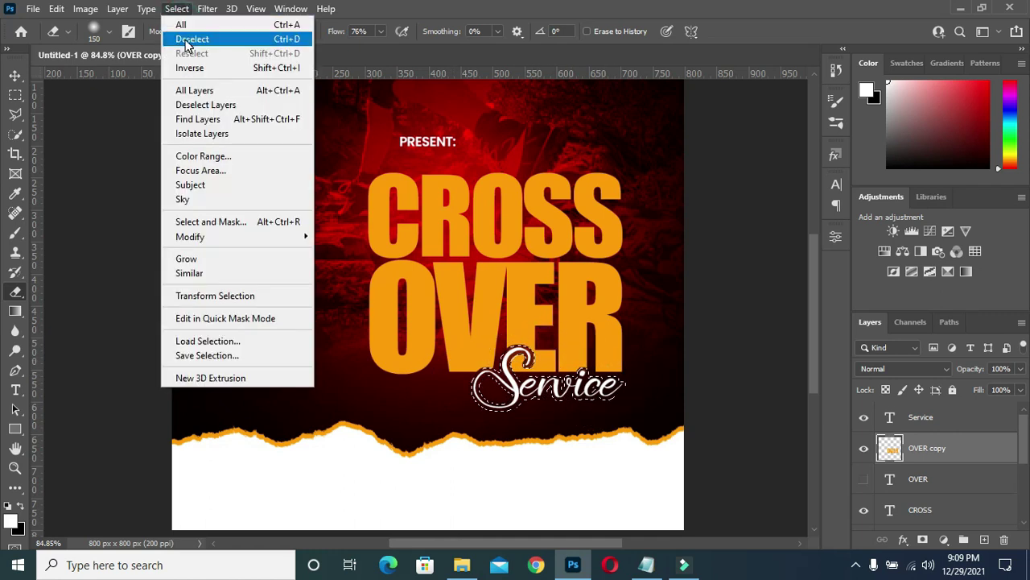
click(185, 41)
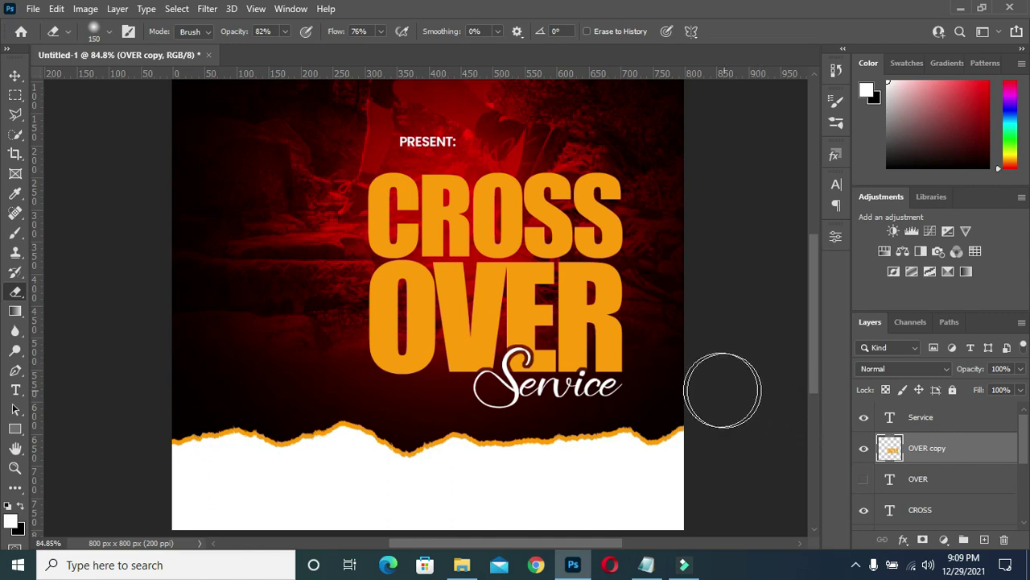
key(v)
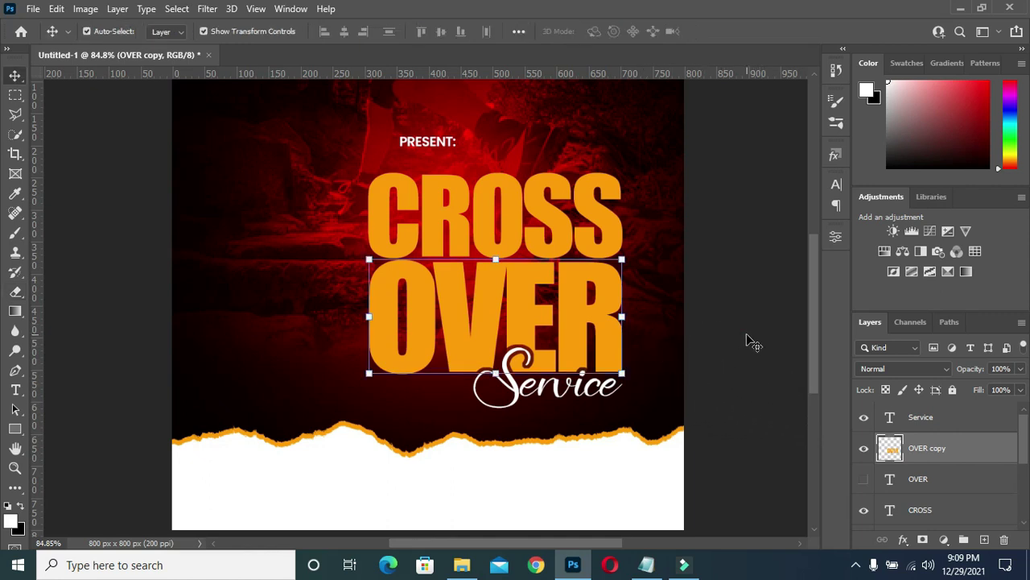
click(753, 343)
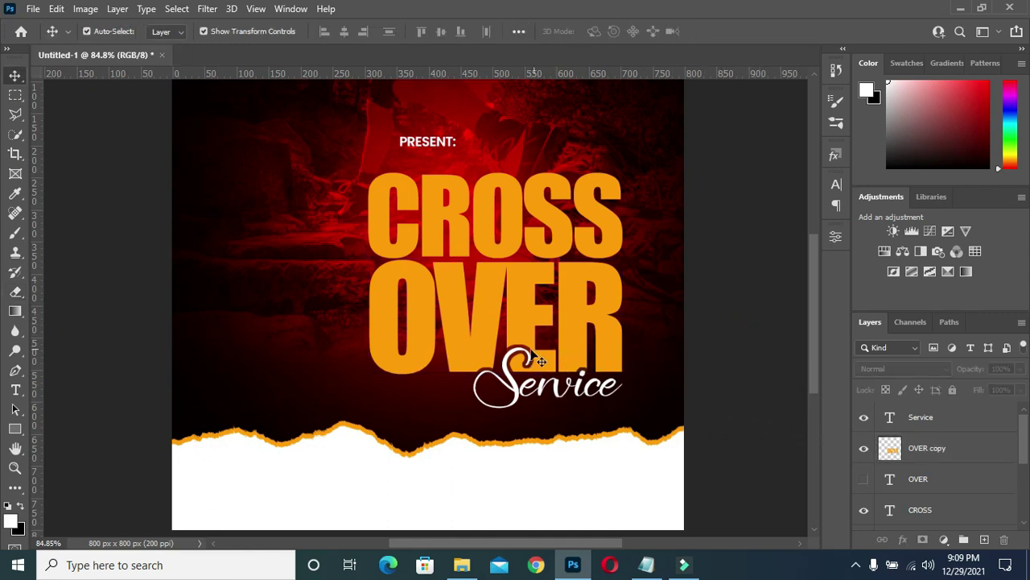
Drag the host portrait from the flyer resources folder onto the flyer
scroll(541, 361, down, 1)
scroll(542, 395, up, 2)
scroll(543, 379, down, 1)
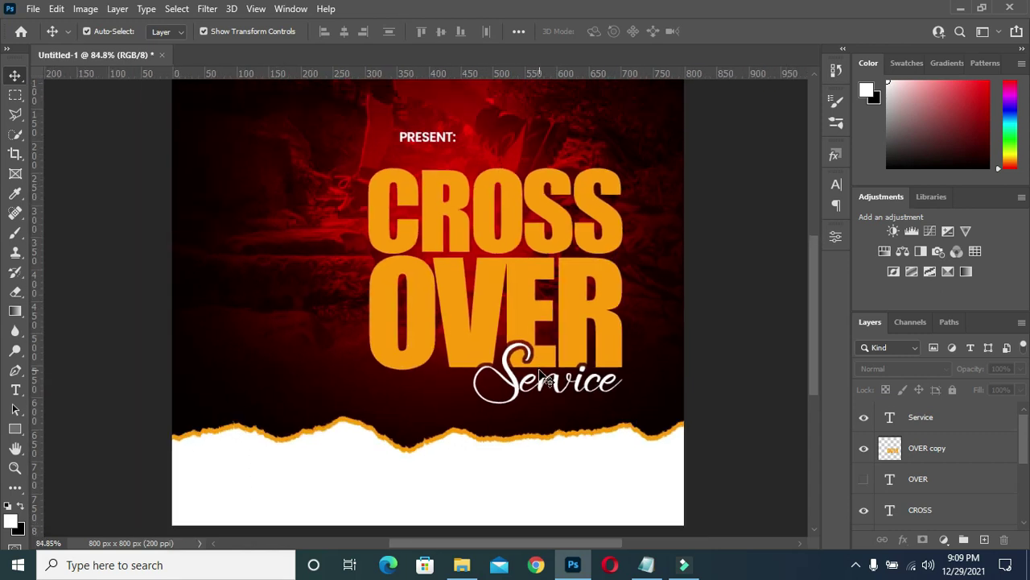
scroll(550, 379, down, 1)
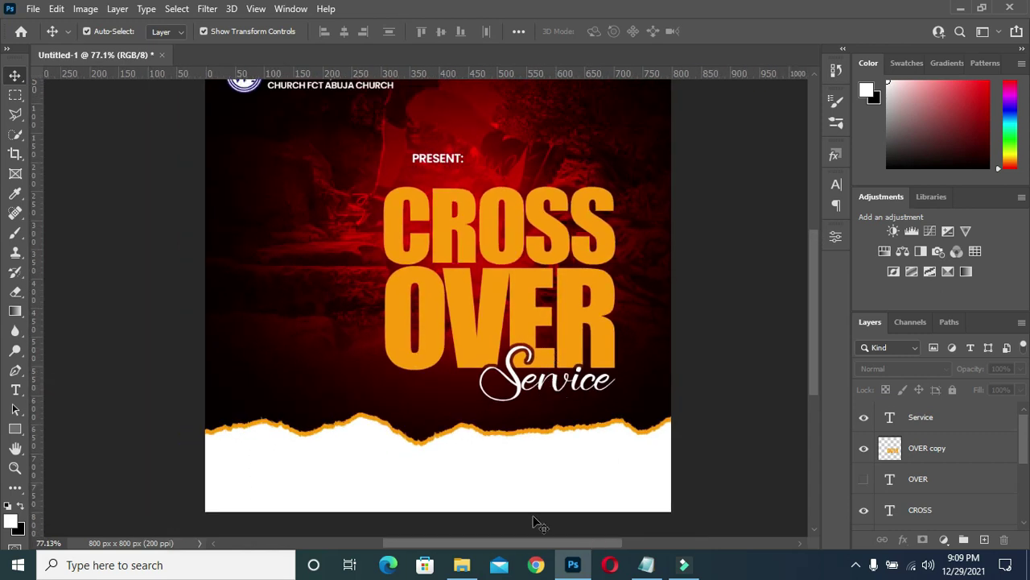
click(462, 564)
click(787, 259)
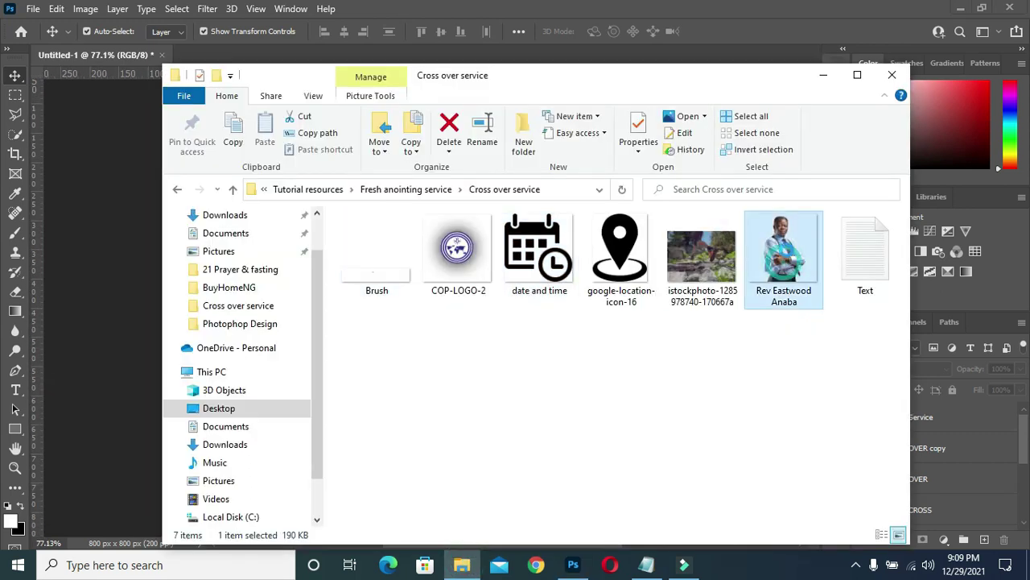
drag(787, 259, 574, 563)
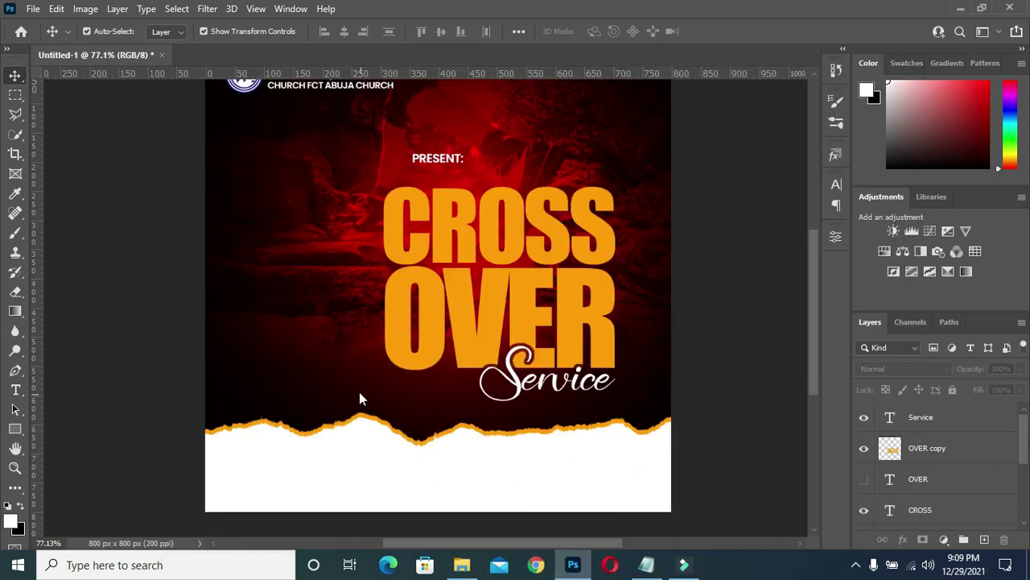
drag(573, 564, 364, 289)
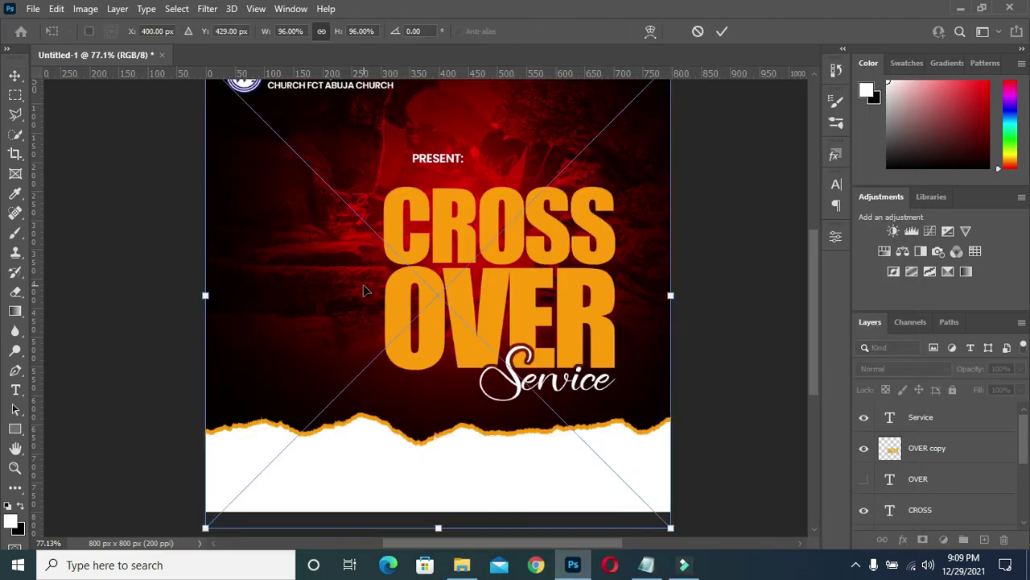
Scale the host portrait to about 53% and place it lower left over the torn band
mouse_move(670, 296)
mouse_down()
mouse_move(476, 294)
mouse_move(380, 320)
mouse_move(433, 292)
mouse_up()
mouse_move(321, 301)
mouse_down()
mouse_move(297, 406)
mouse_move(276, 407)
mouse_up()
drag(384, 288, 419, 262)
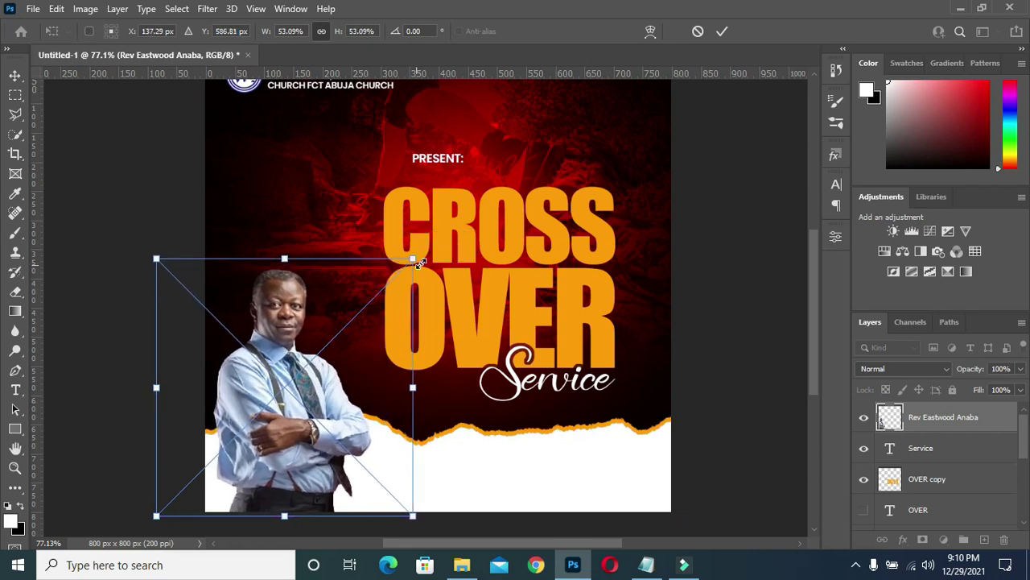
click(721, 34)
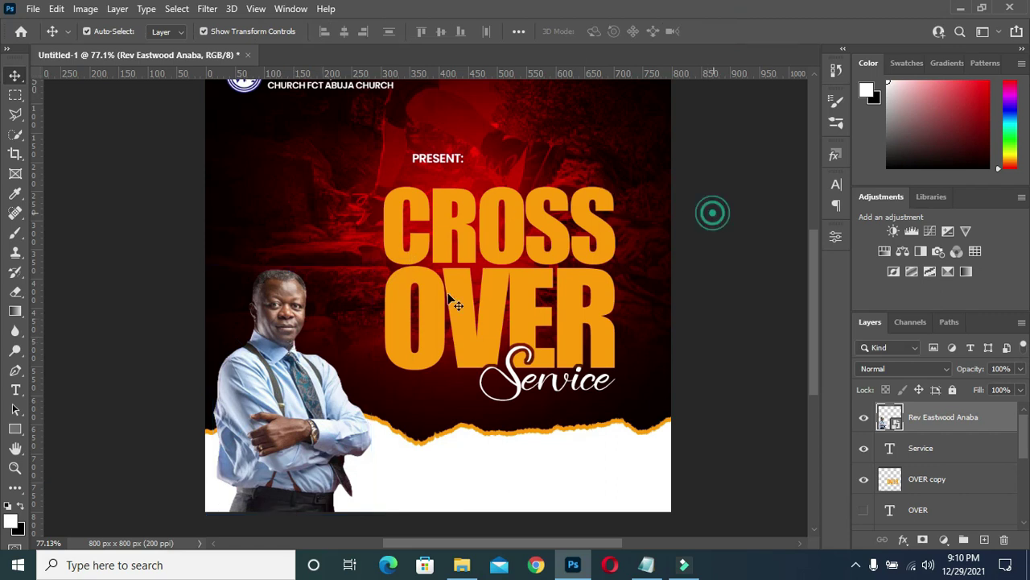
drag(252, 364, 252, 363)
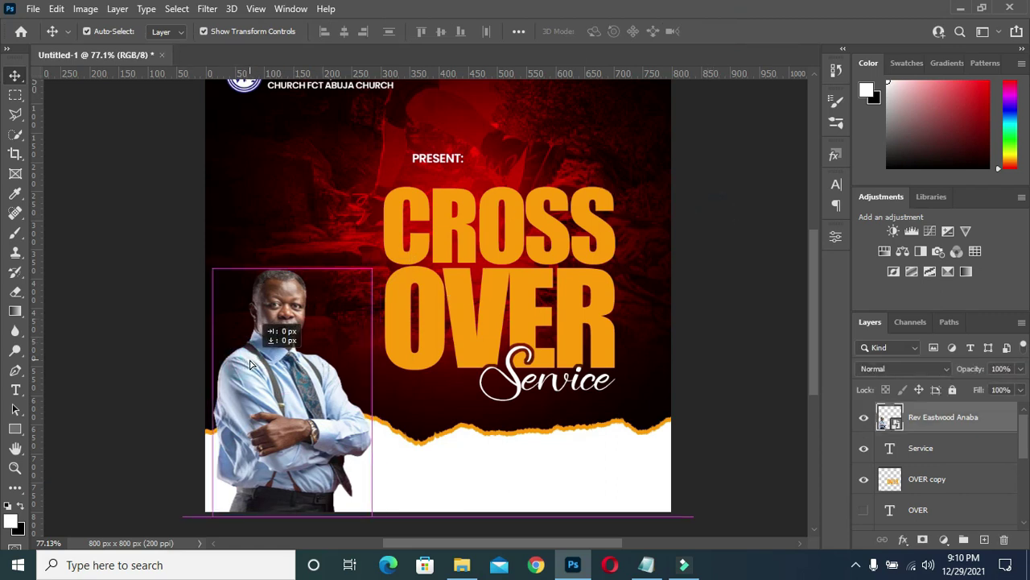
click(719, 292)
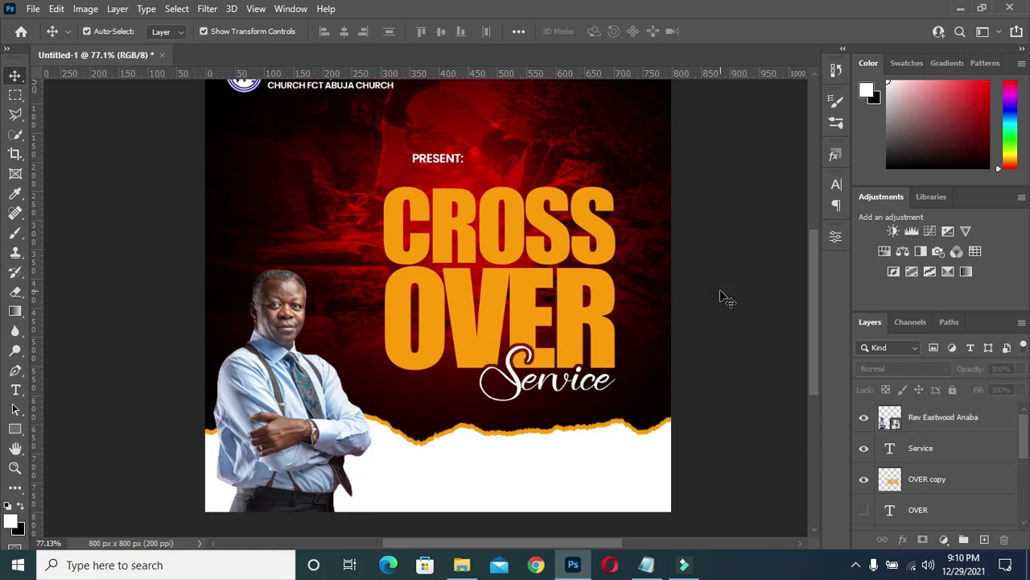
Re-transform the portrait to nudge it slightly left
click(302, 402)
key(ctrl+t)
drag(212, 276, 212, 276)
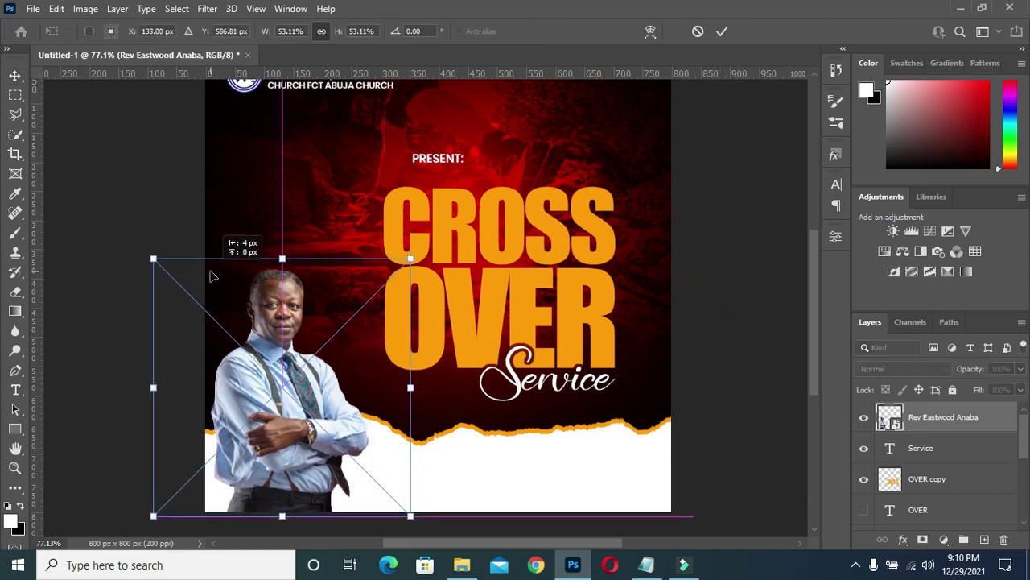
click(722, 31)
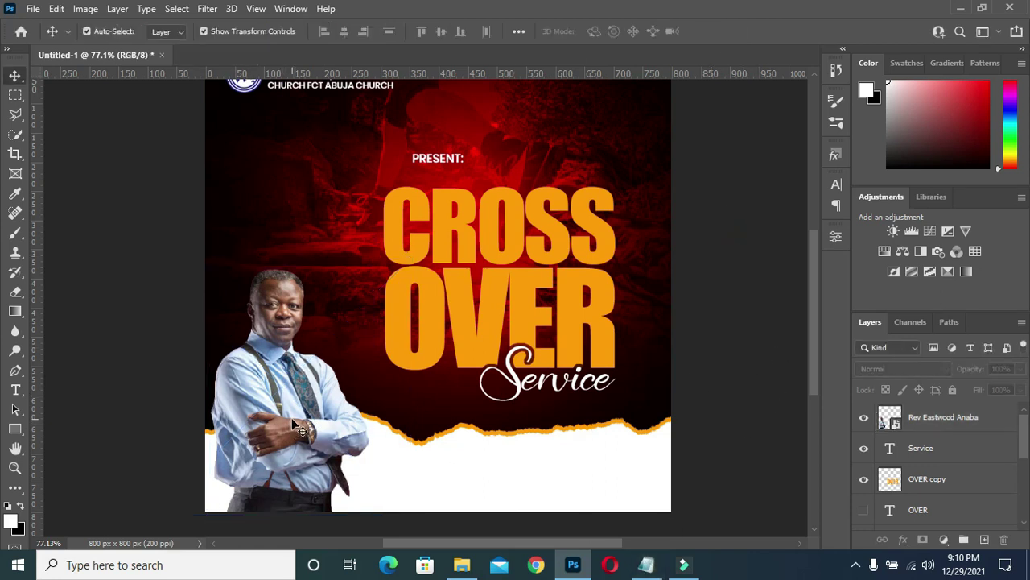
click(13, 431)
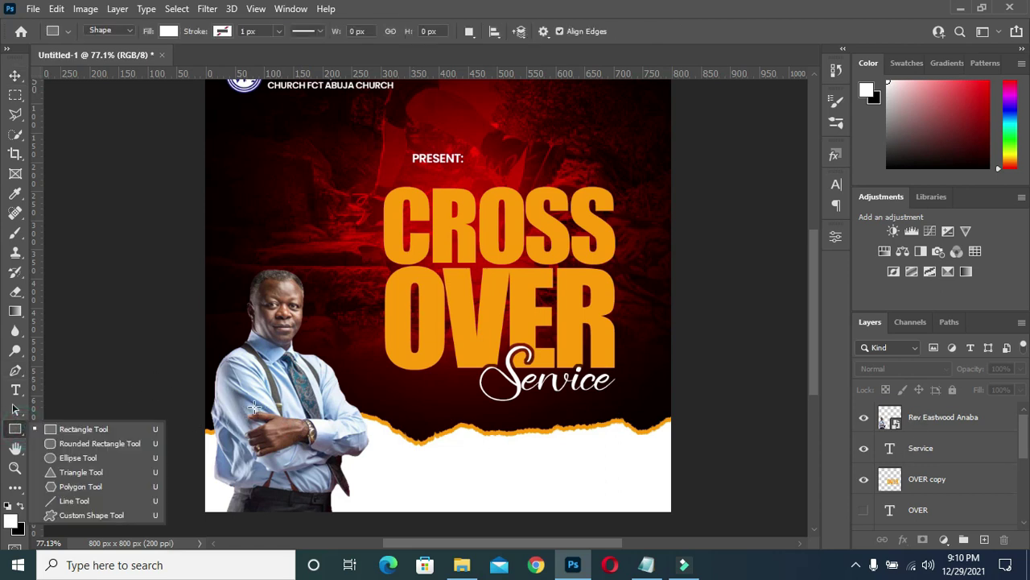
Draw a dark red 213 × 38 px bar across the host's arms at 76% opacity
drag(252, 413, 370, 433)
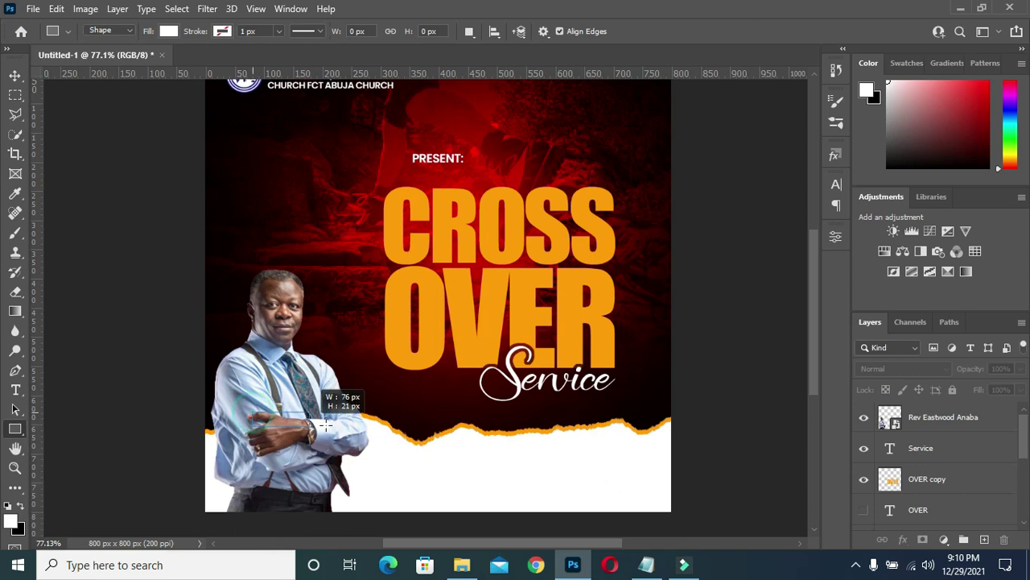
drag(371, 434, 376, 433)
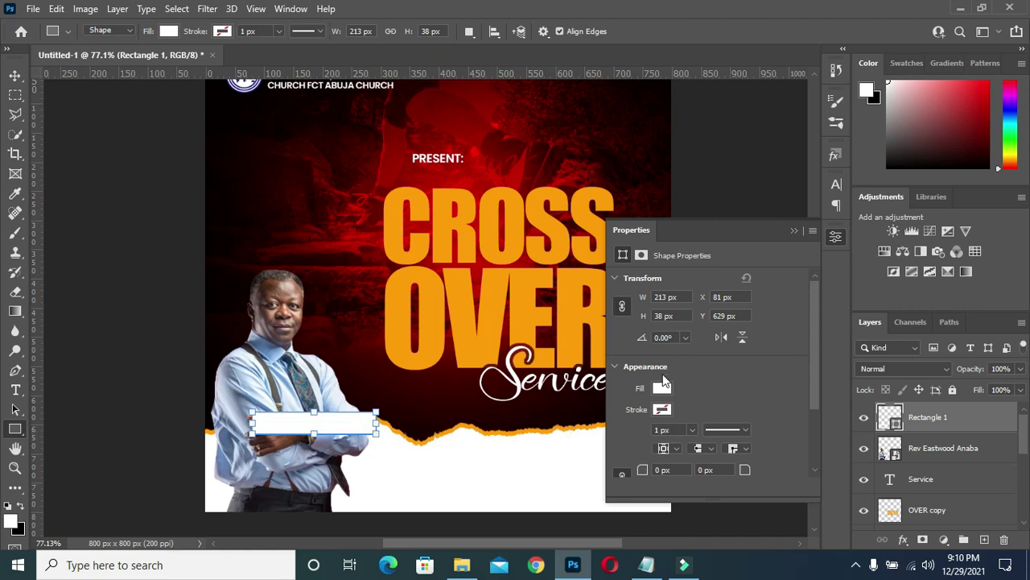
click(662, 389)
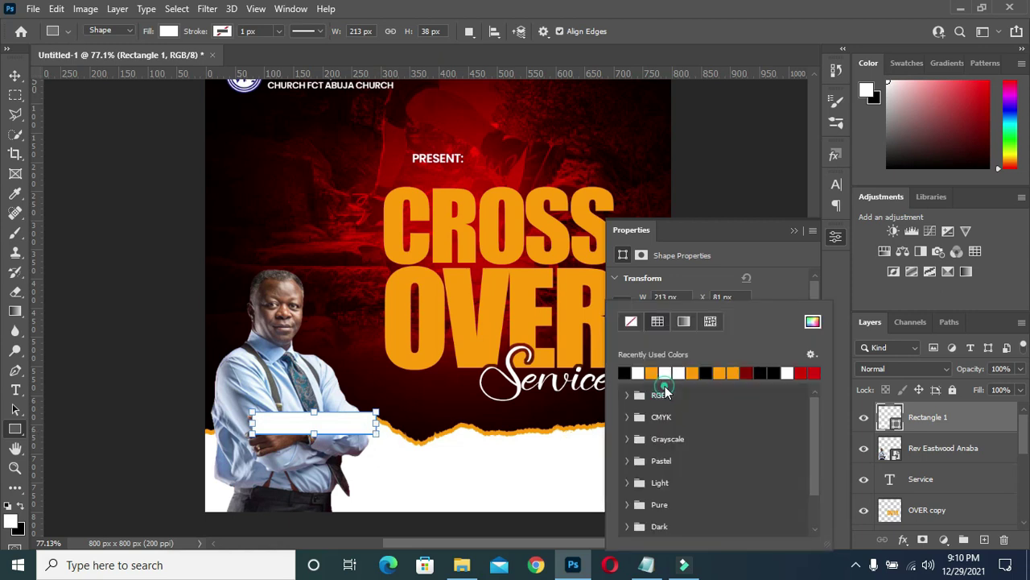
click(749, 371)
click(796, 231)
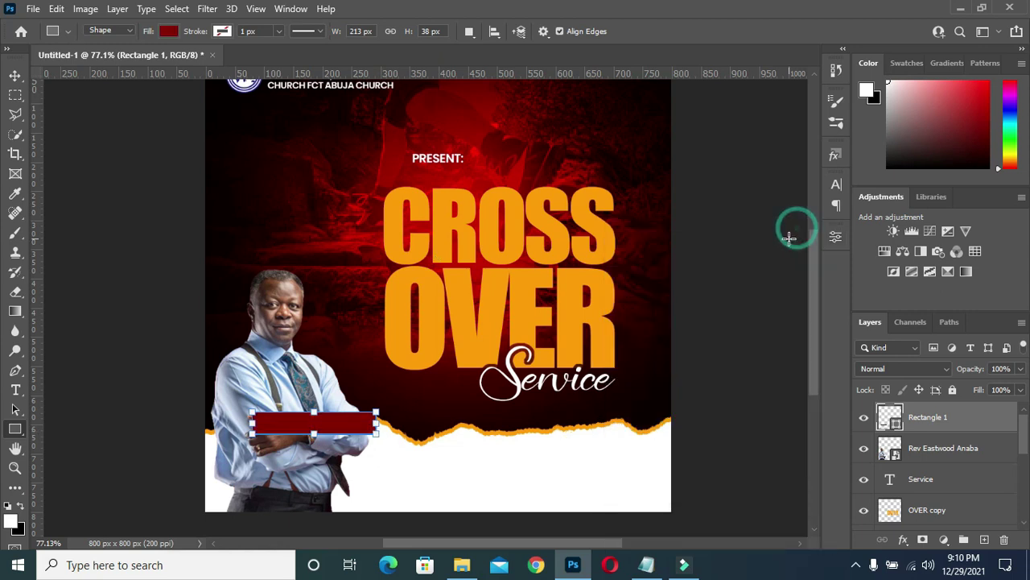
click(15, 75)
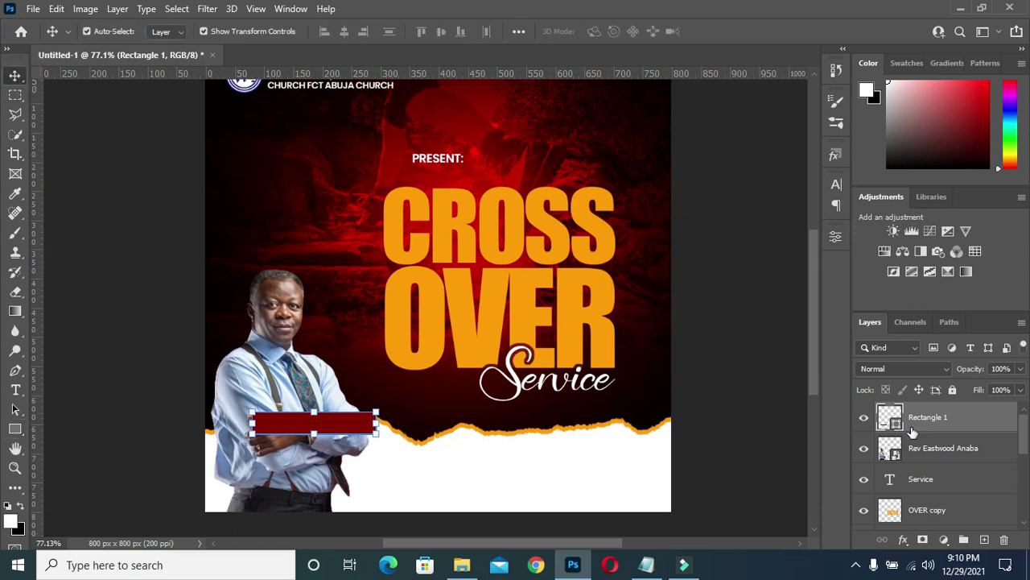
drag(974, 373, 964, 371)
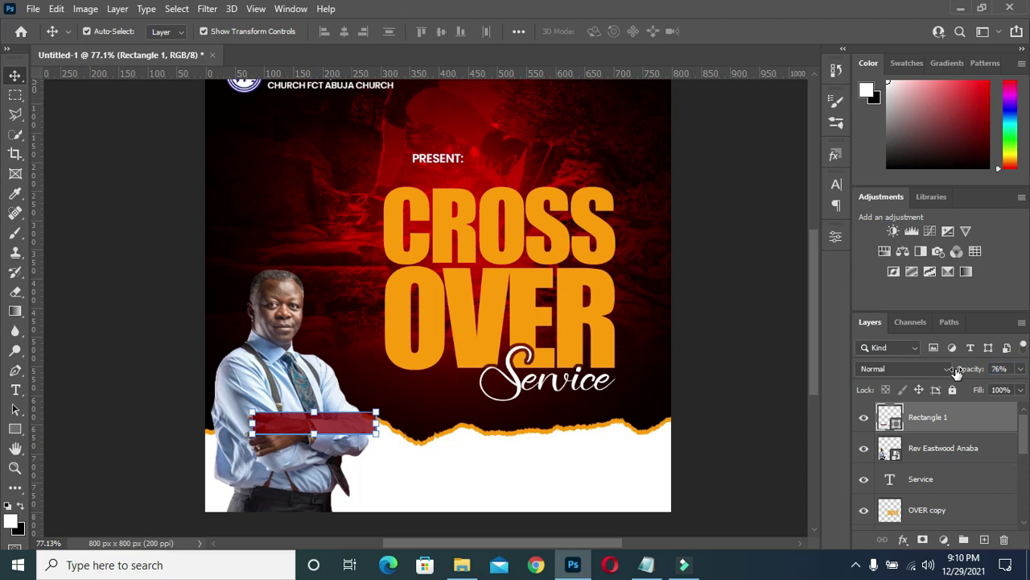
Select the word HOST in the Notepad notes
click(646, 565)
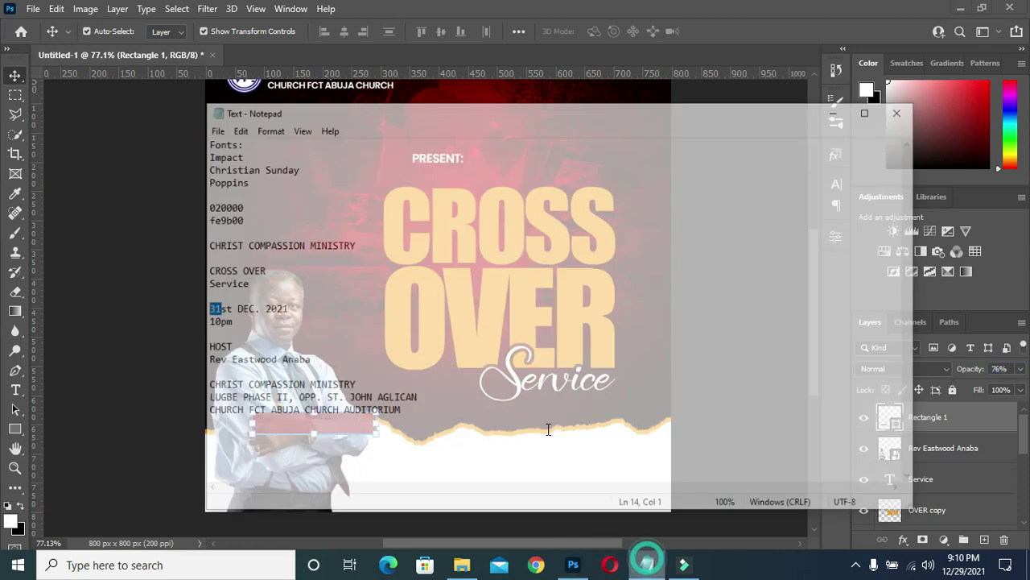
double_click(193, 323)
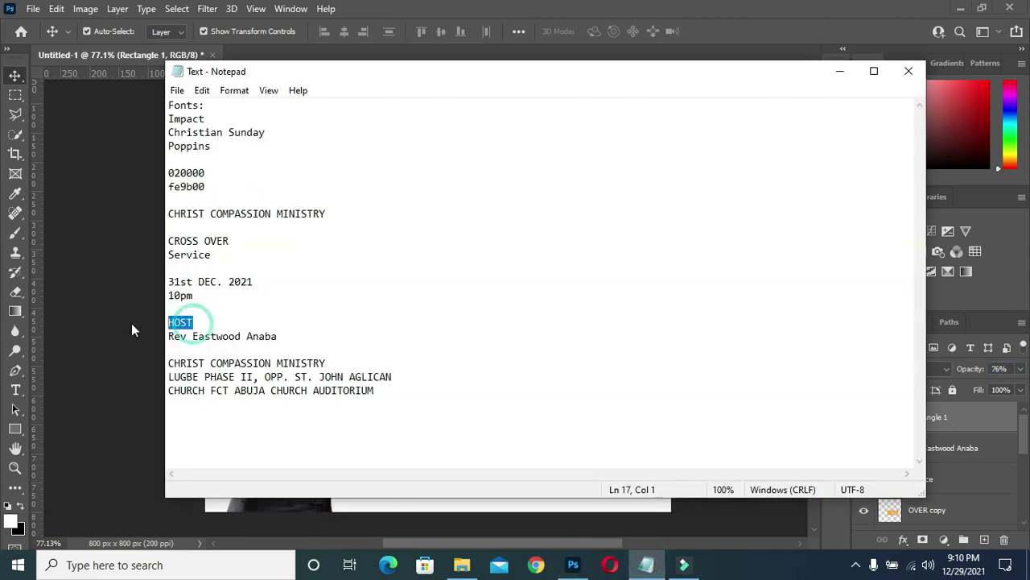
click(837, 71)
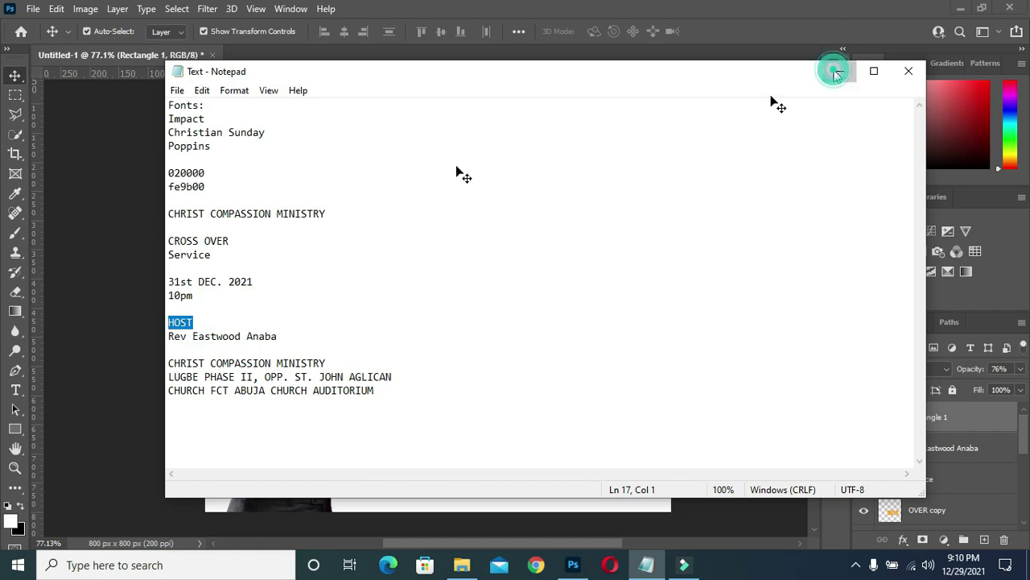
click(18, 390)
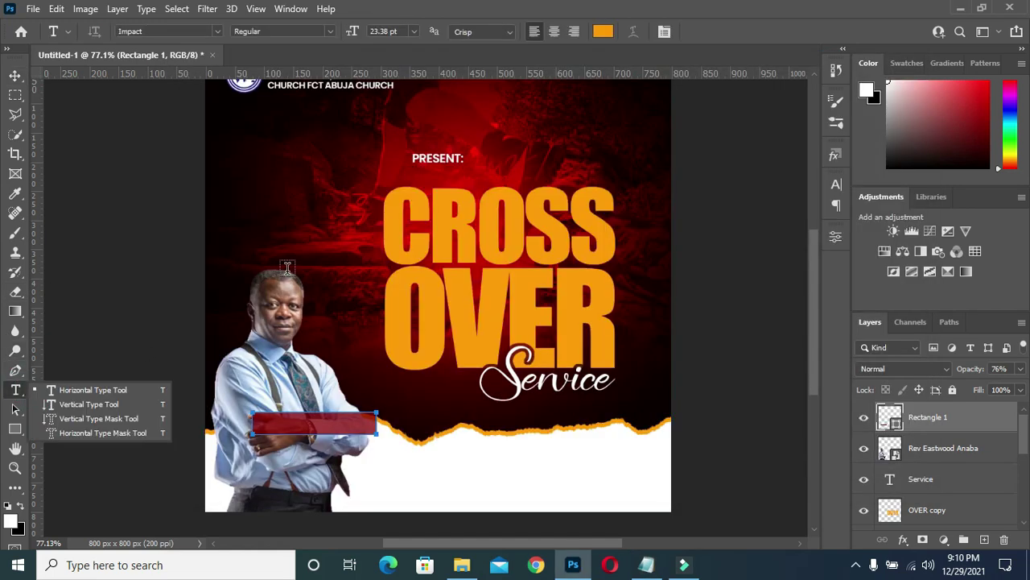
Type the word 'HOST' as a new text layer in Poppins SemiBold
click(107, 390)
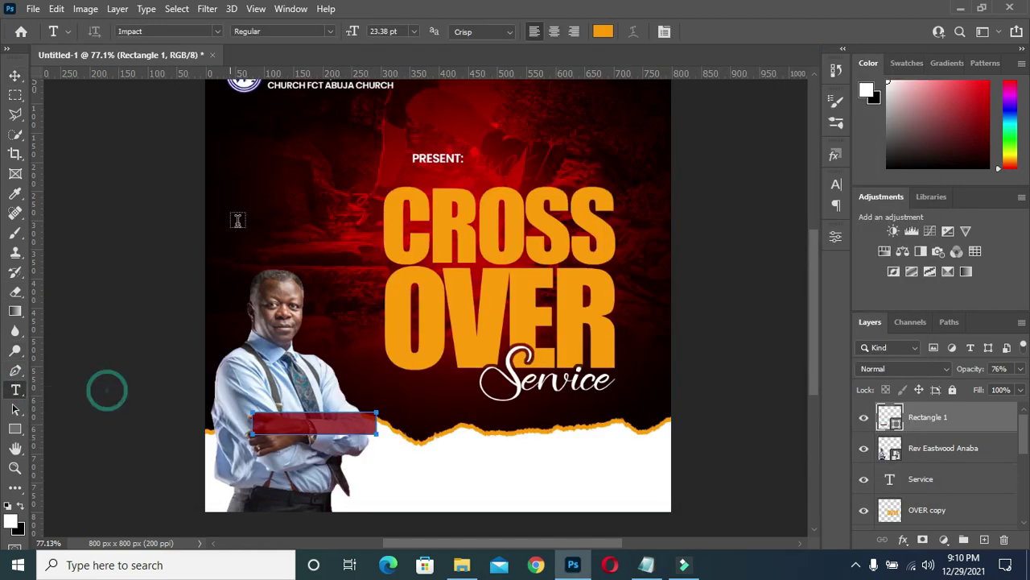
click(242, 152)
click(218, 31)
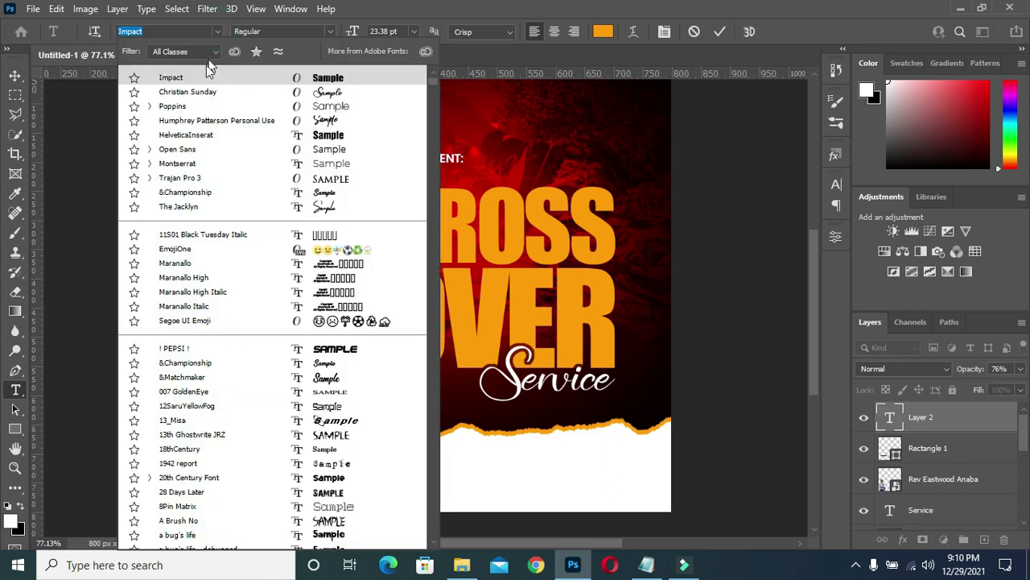
click(150, 107)
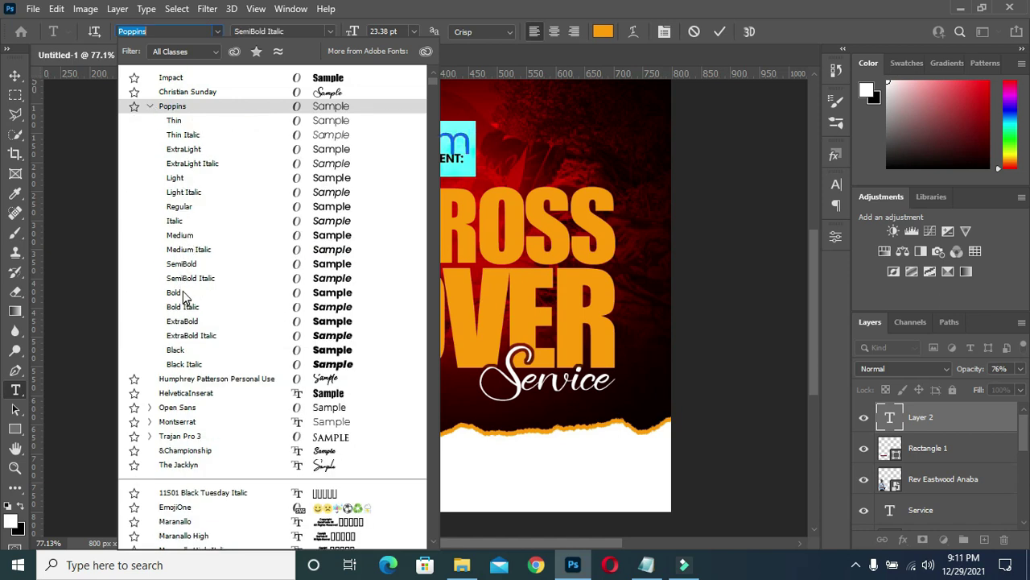
click(184, 264)
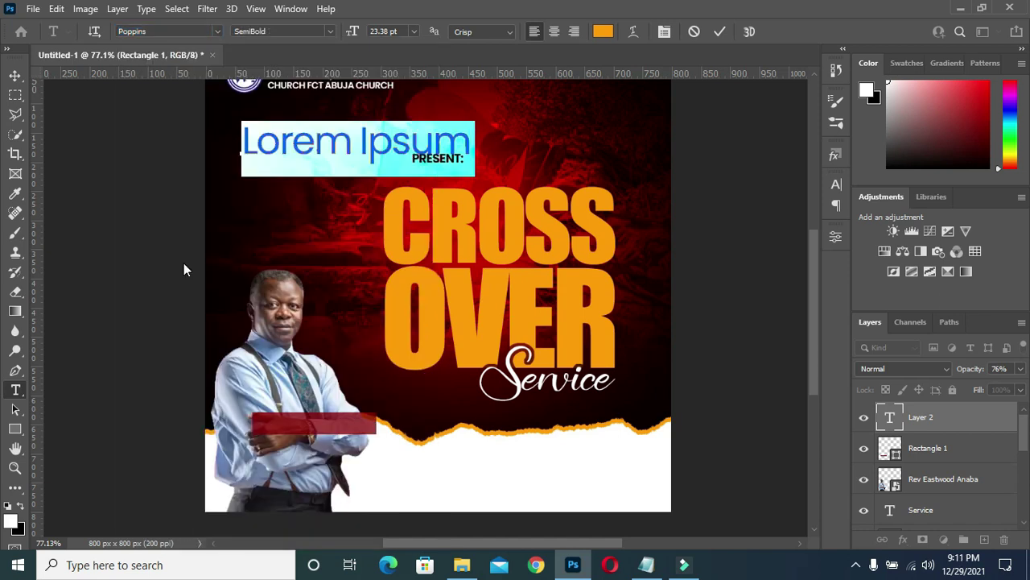
text(HOST)
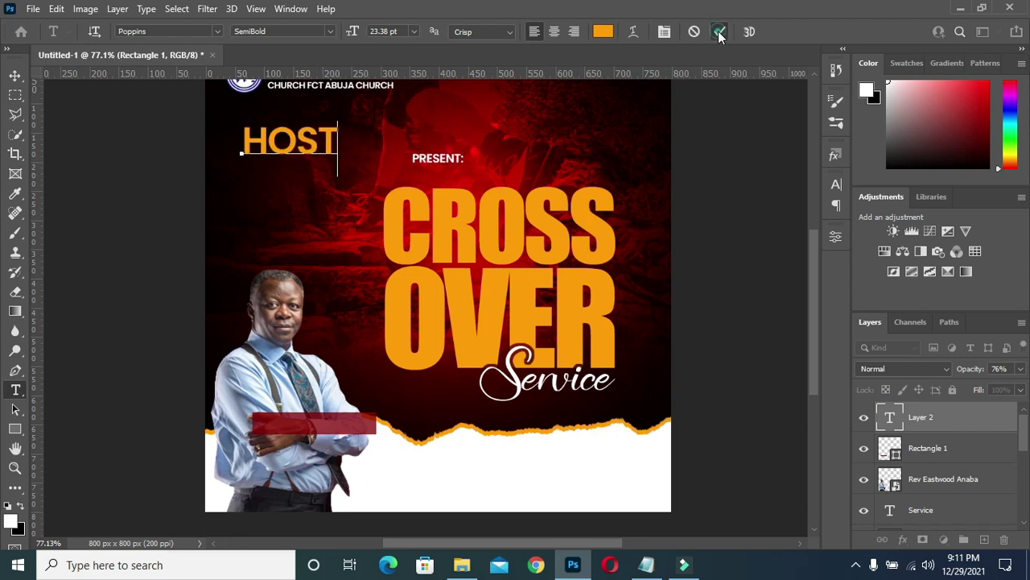
click(720, 32)
Make the HOST text white and shrink it to about 39% onto the red bar
click(604, 32)
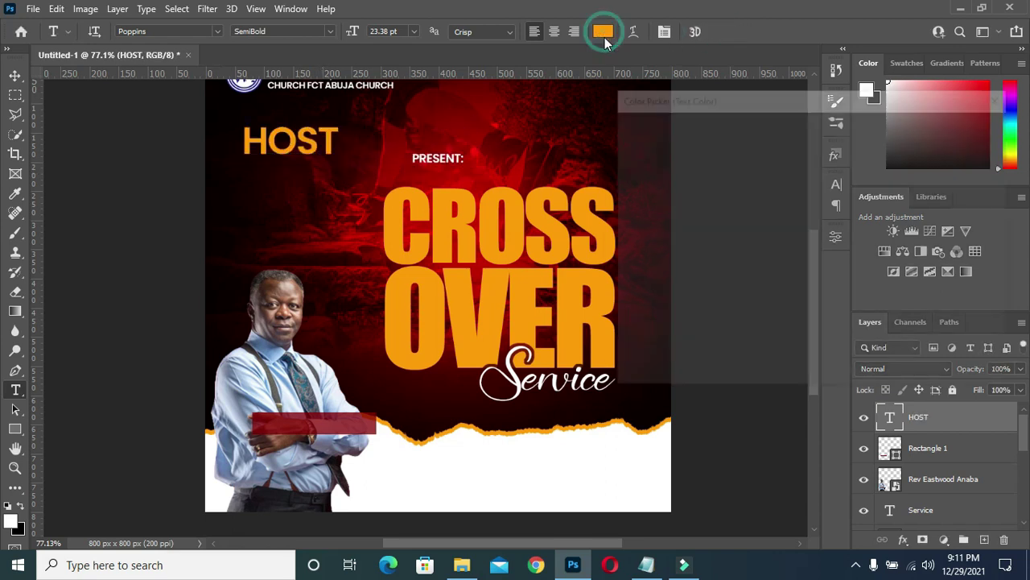
drag(625, 140, 613, 116)
click(962, 126)
click(15, 75)
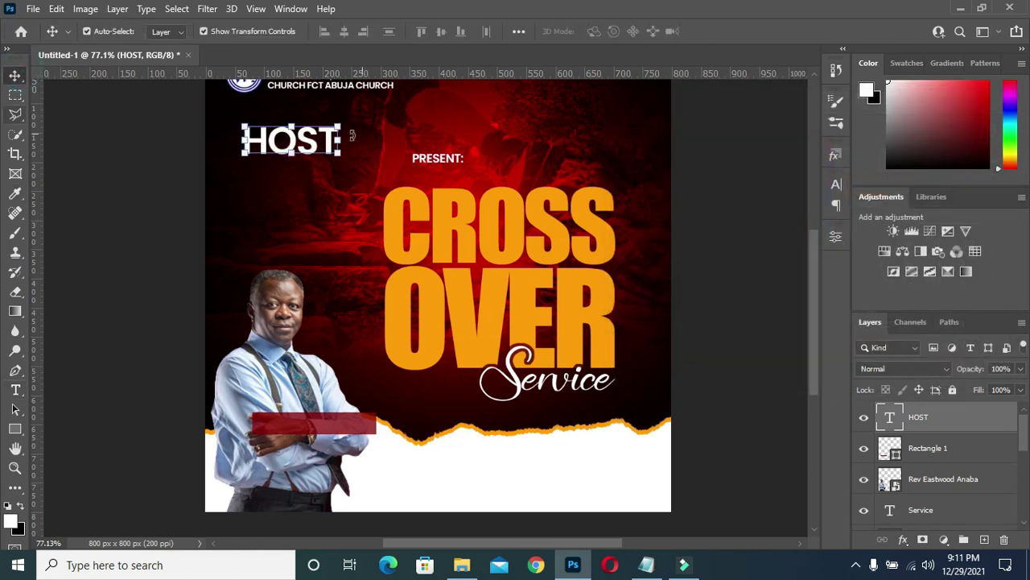
mouse_move(339, 123)
mouse_down()
mouse_move(267, 165)
mouse_move(310, 425)
mouse_up()
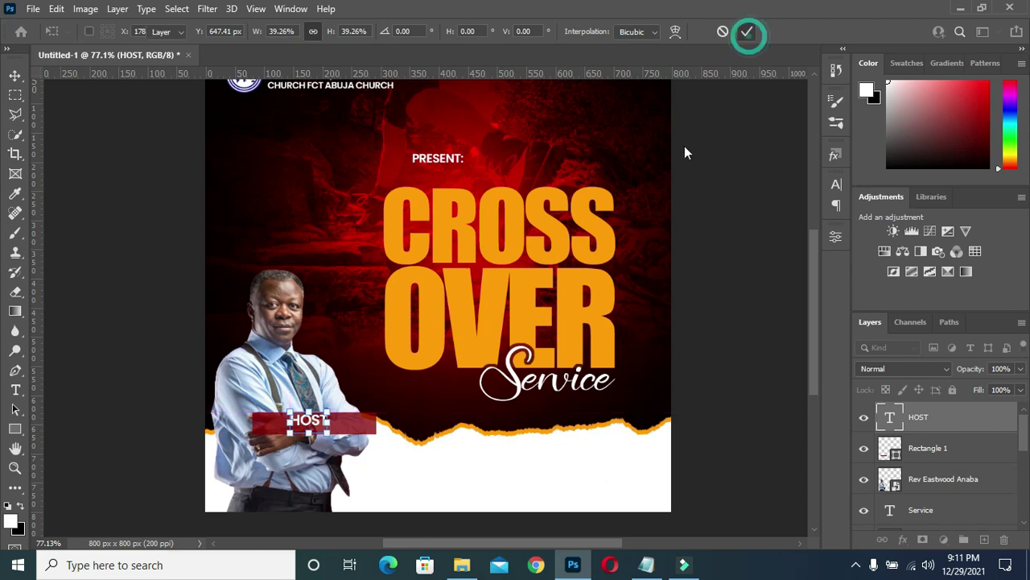
Zoom in and scale the HOST label down to about 76%
scroll(265, 430, up, 5)
key(Return)
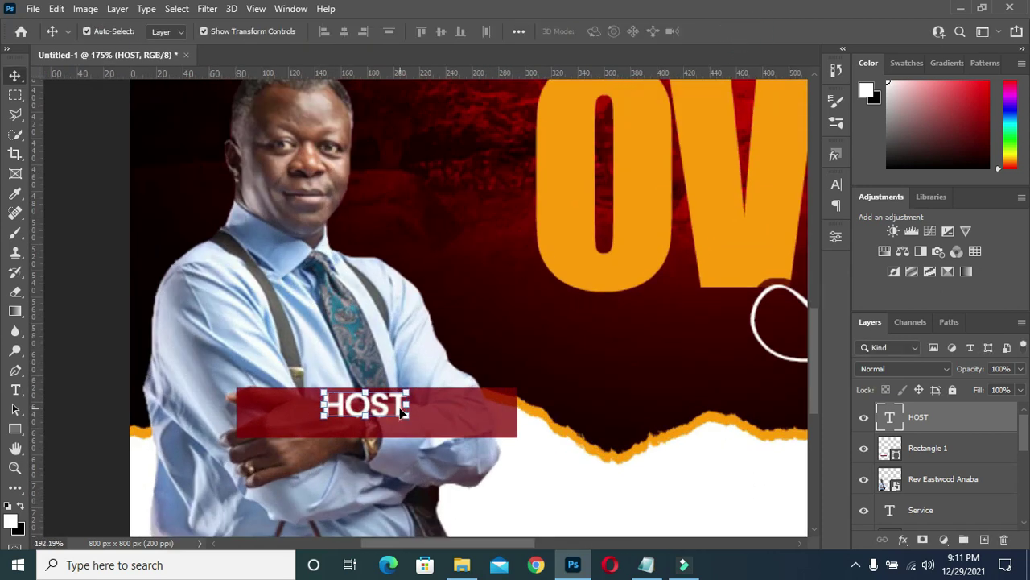
scroll(402, 410, up, 1)
click(409, 419)
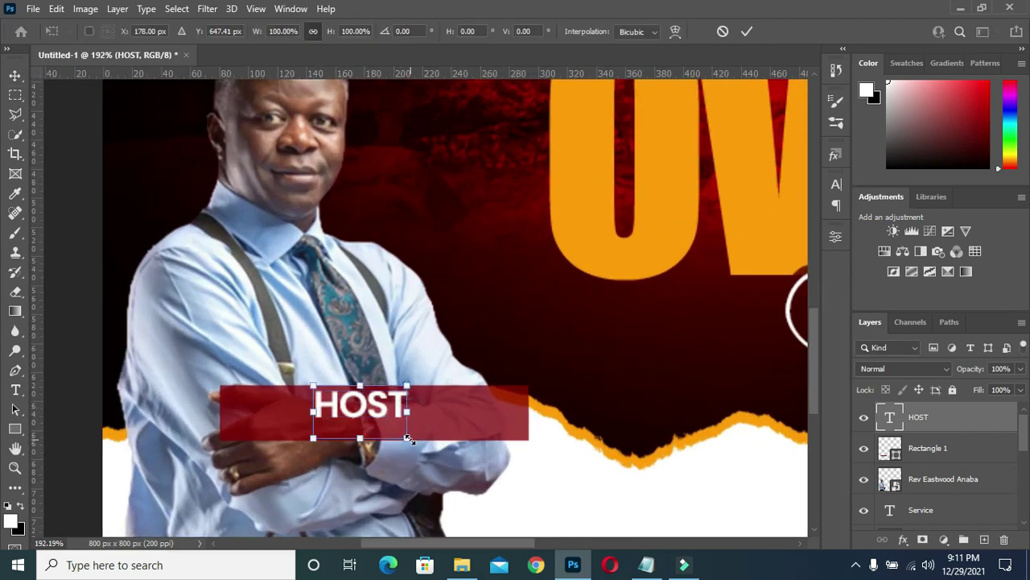
drag(409, 438, 384, 425)
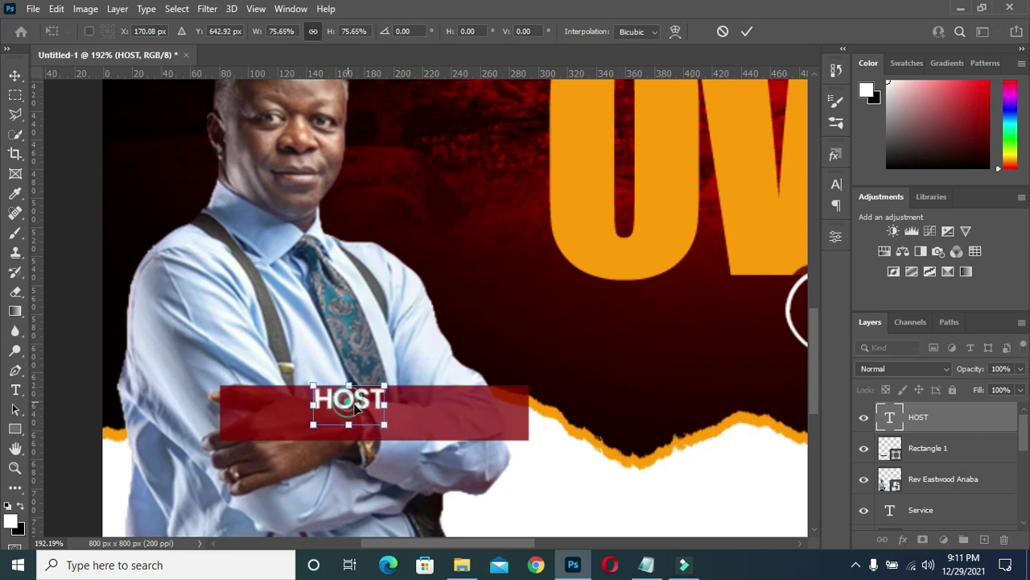
Centre the HOST label inside the red bar, then select both the HOST and red bar layers
drag(355, 408, 380, 416)
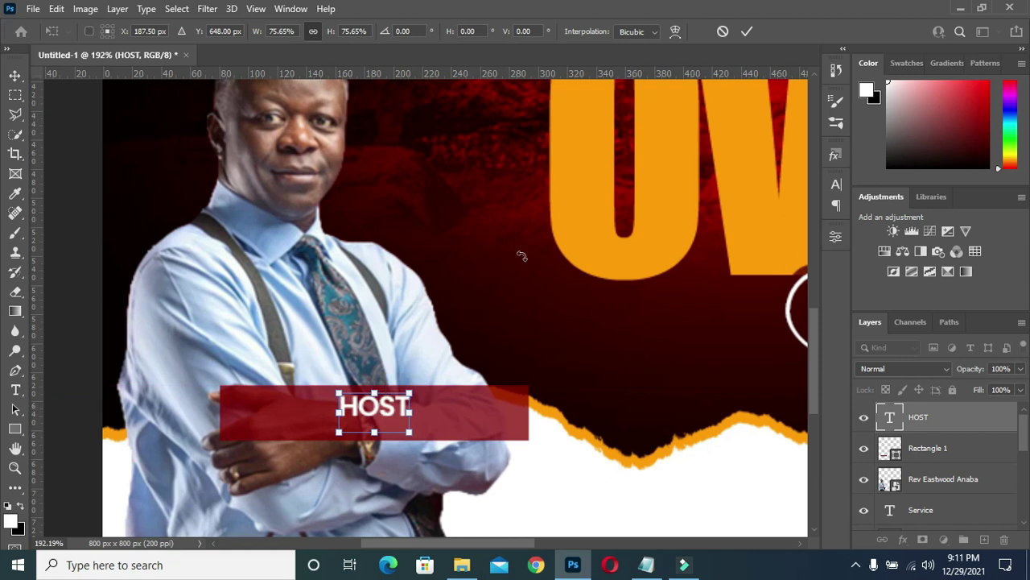
click(744, 32)
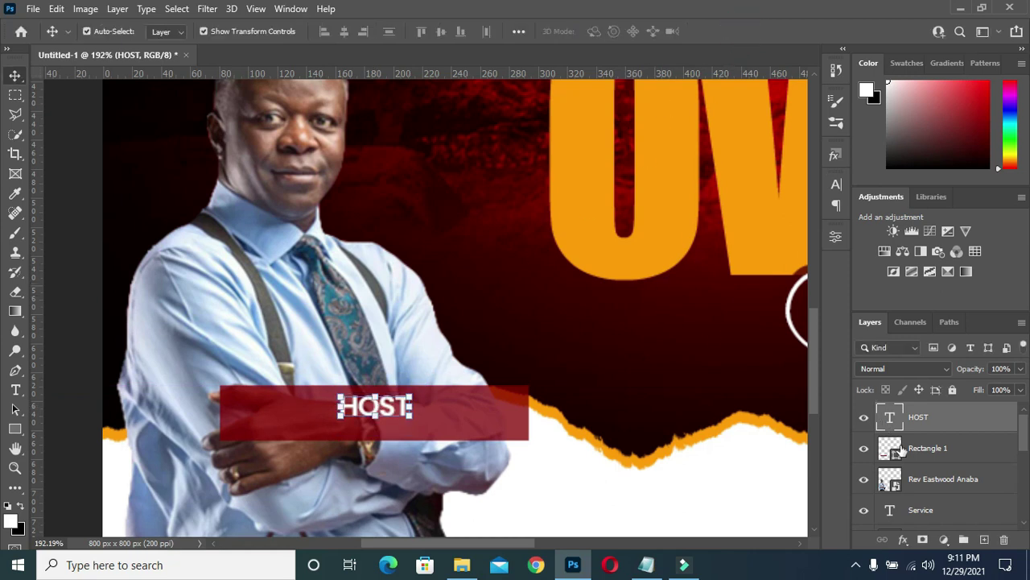
click(934, 455)
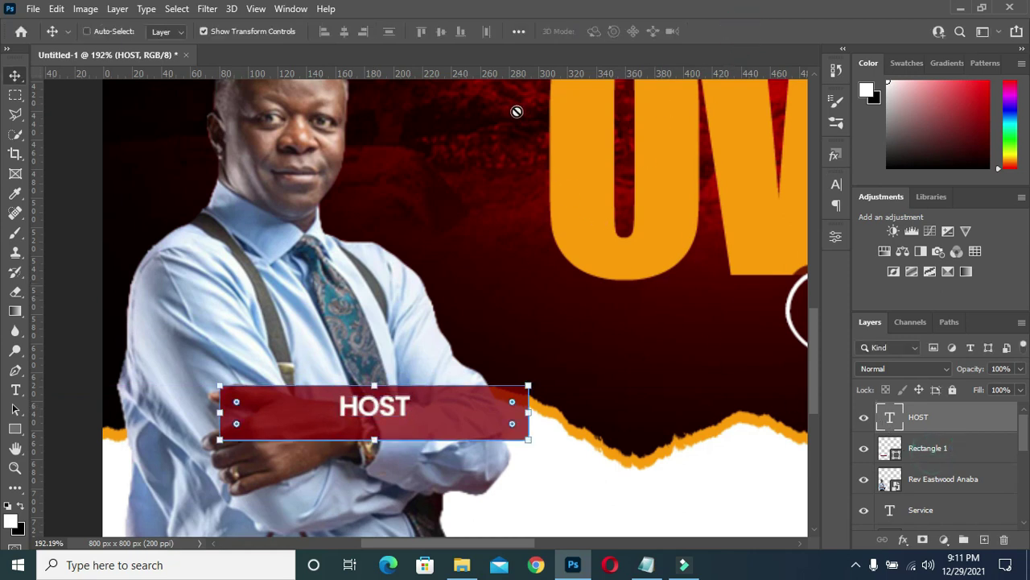
shift+click(920, 418)
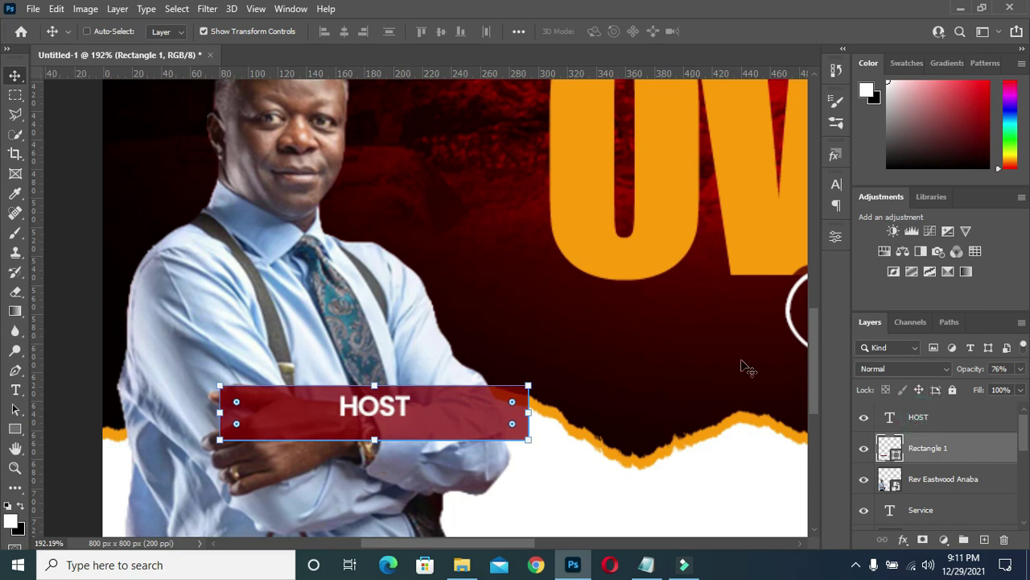
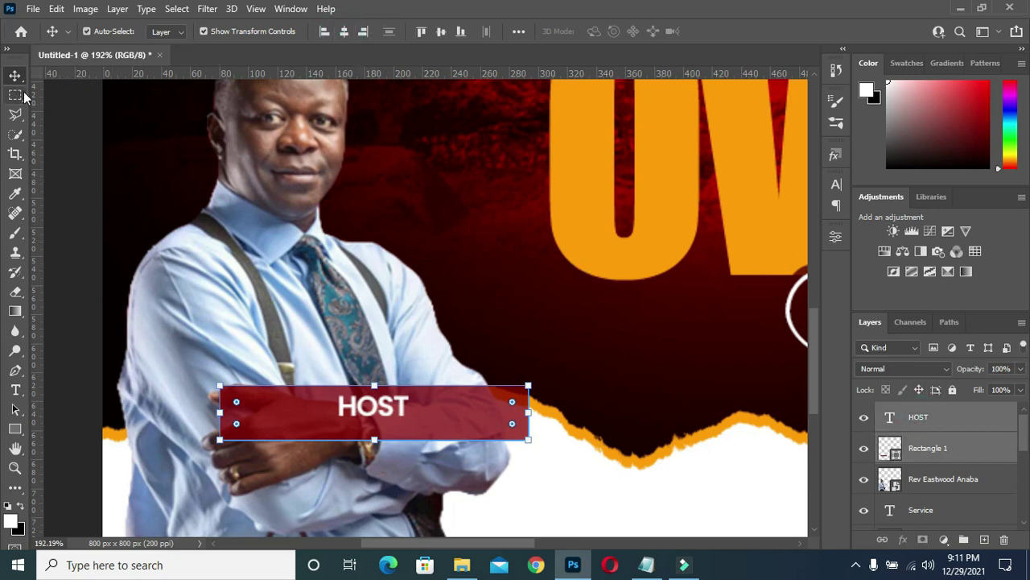
Nudge the HOST text layer slightly higher on its red bar
click(84, 197)
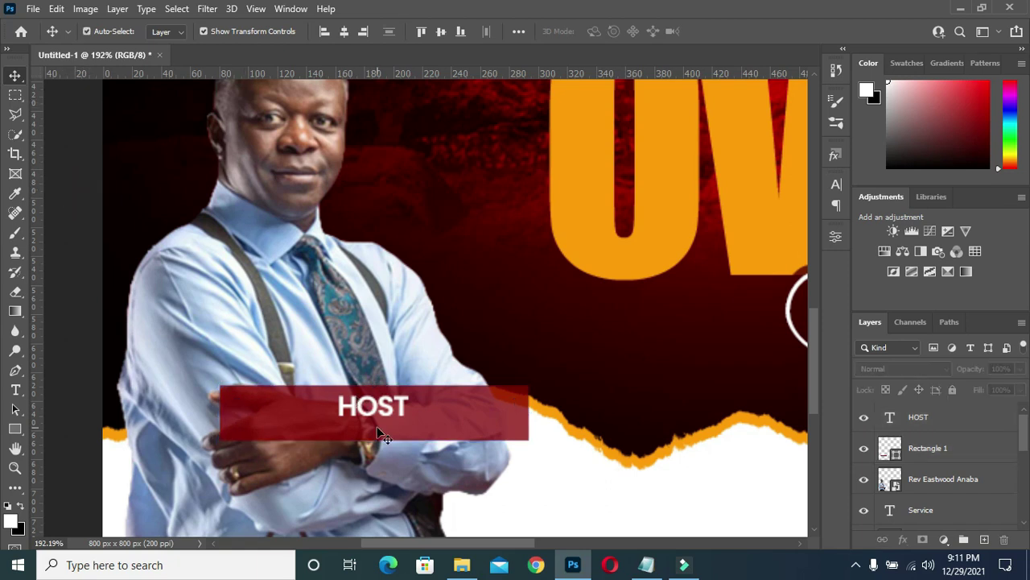
click(393, 414)
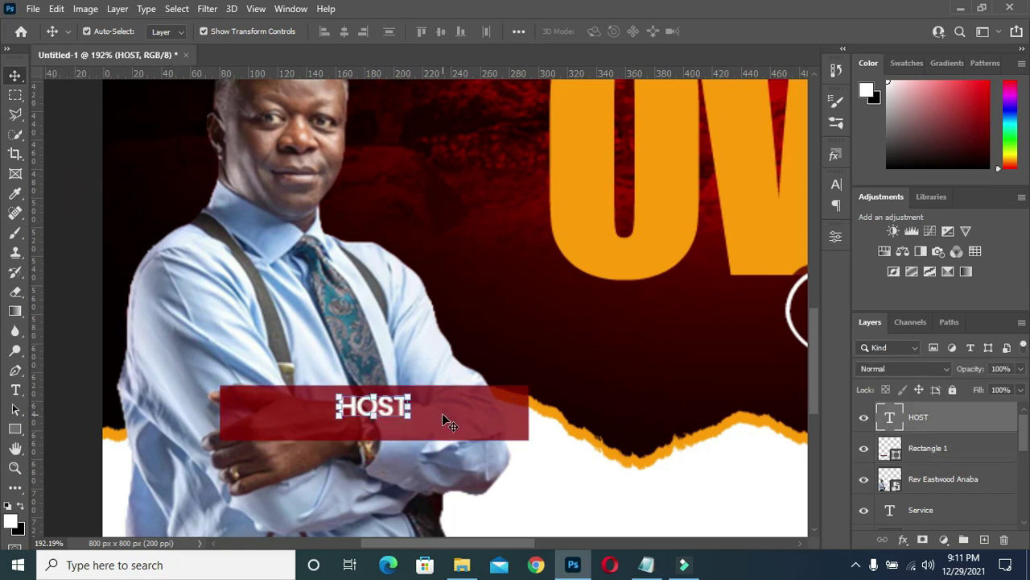
key(Up)
key(Up)
key(Up)
click(84, 304)
Copy the host's name from the Notepad notes and duplicate the HOST text layer
scroll(370, 291, down, 3)
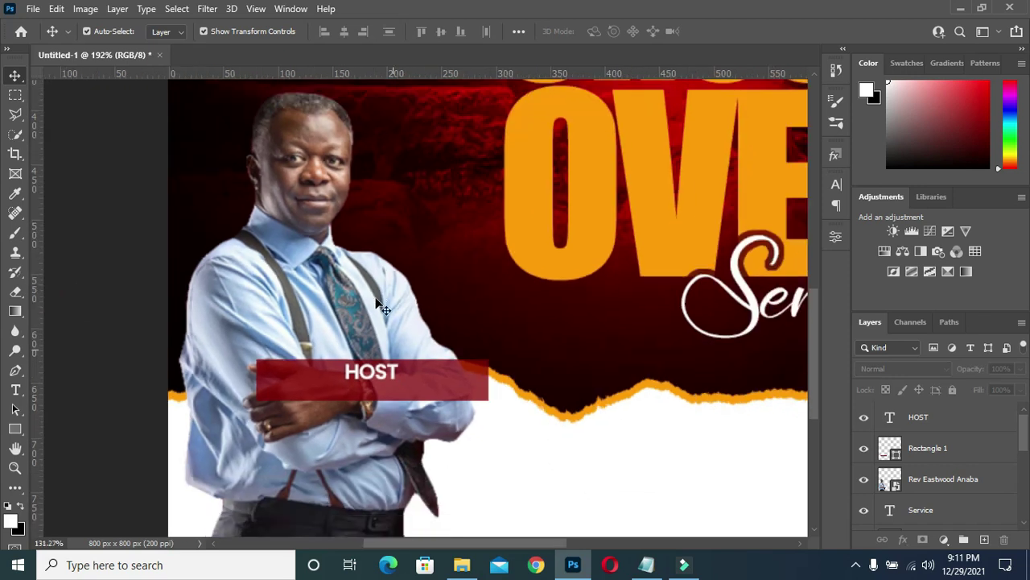
scroll(316, 318, down, 1)
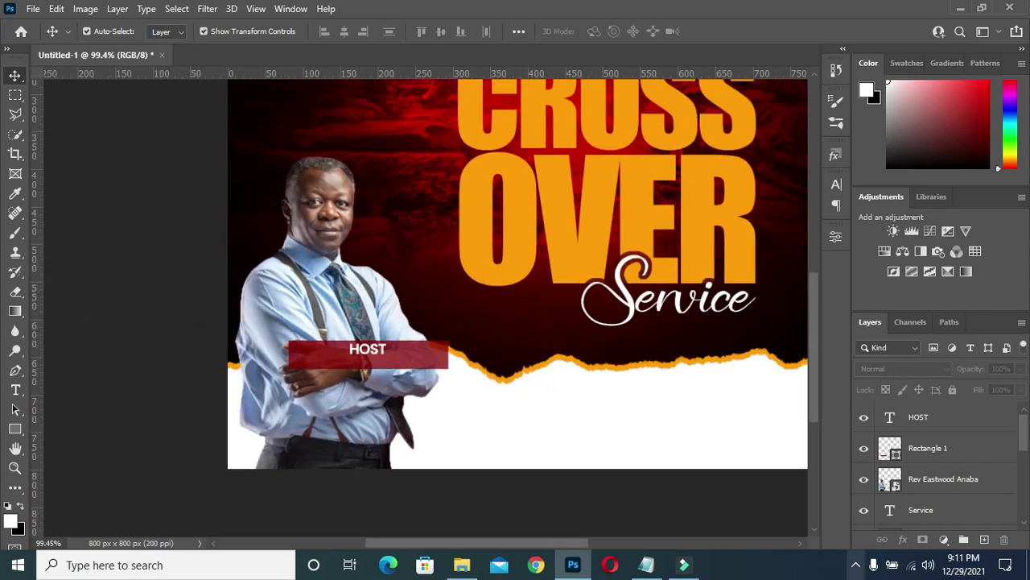
click(646, 565)
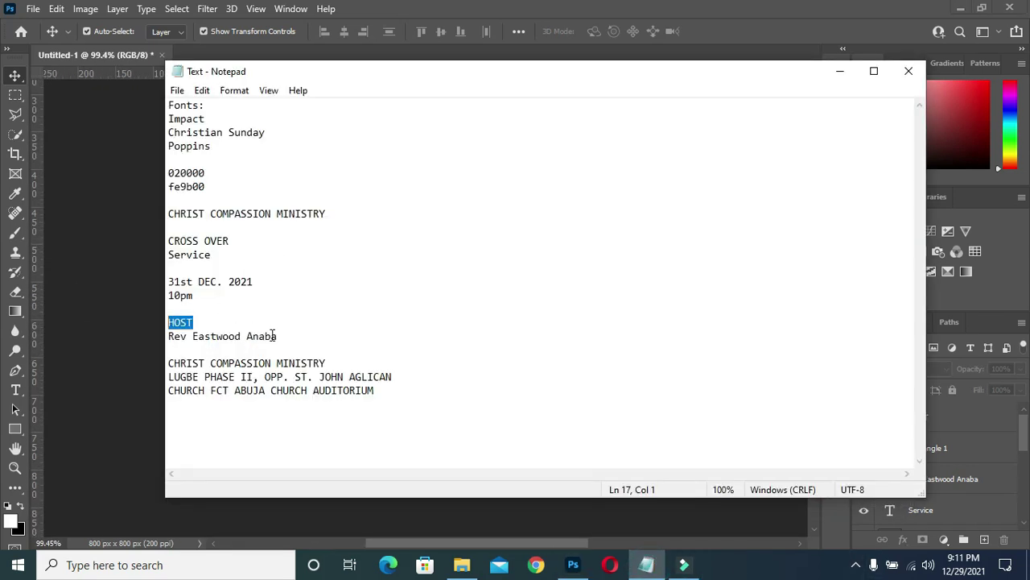
drag(277, 335, 168, 337)
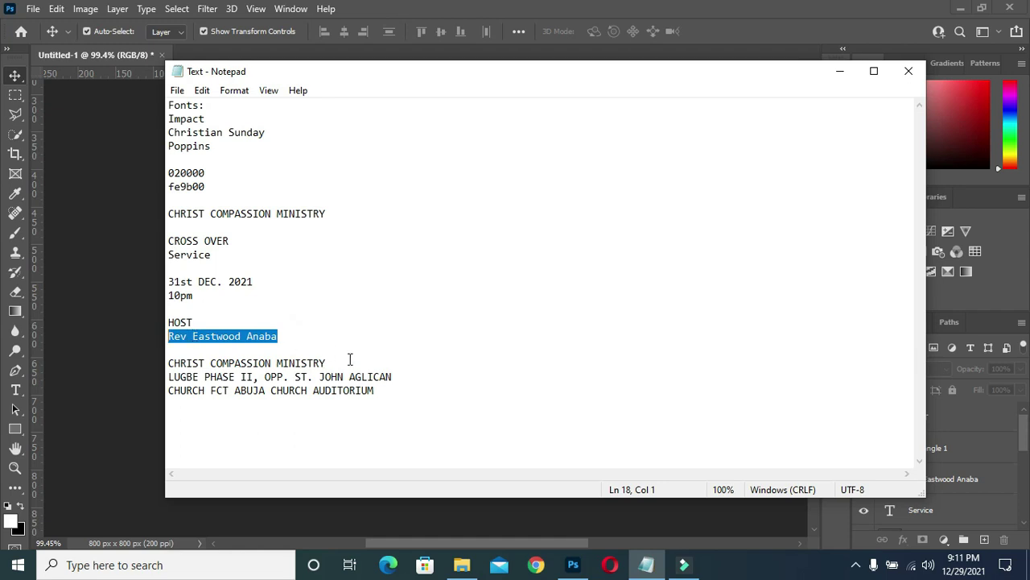
click(840, 71)
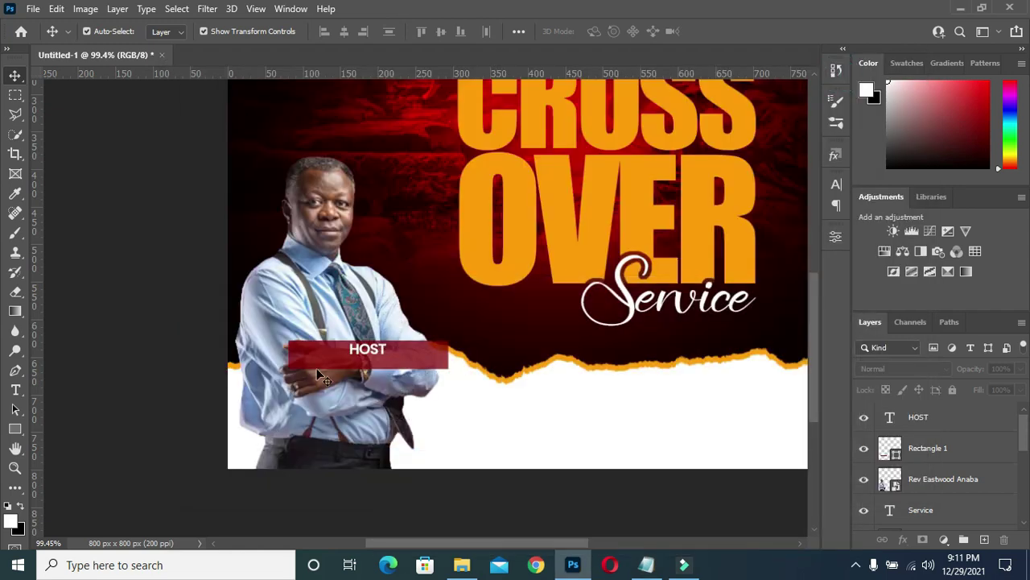
click(374, 352)
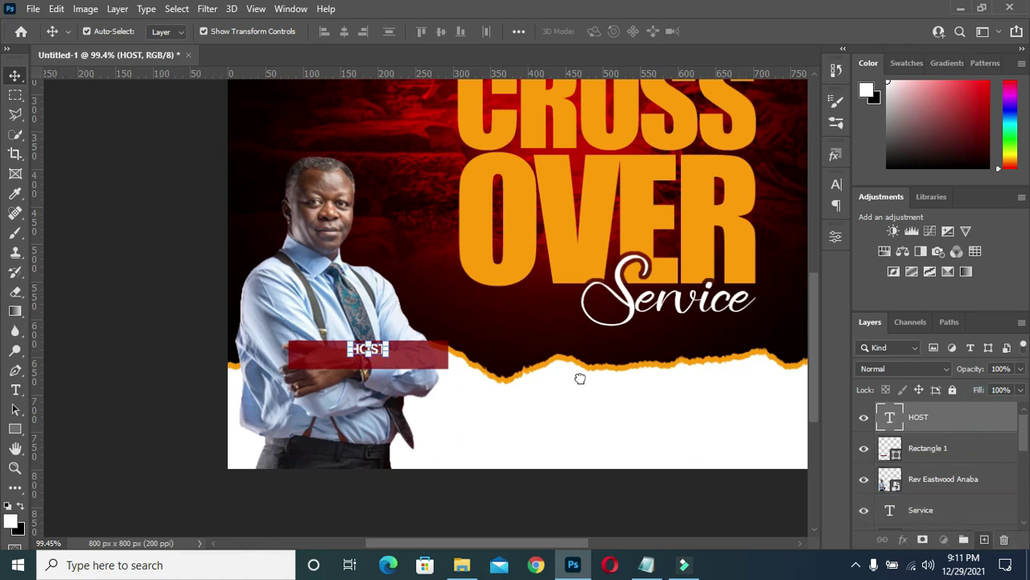
key(ctrl+j)
Move the HOST copy about 19 px below HOST and paste in the host's name
scroll(383, 345, up, 3)
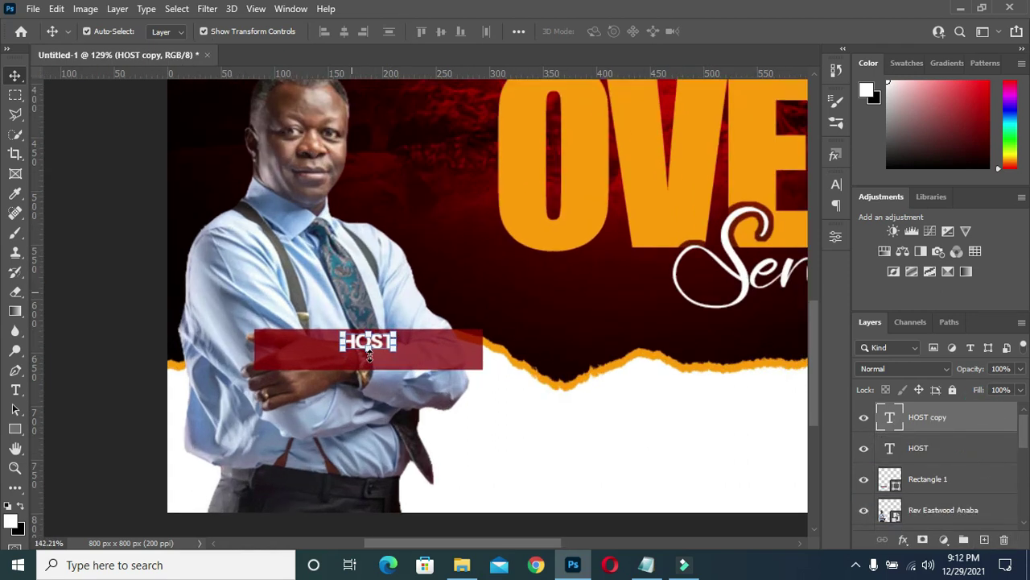
drag(383, 344, 385, 366)
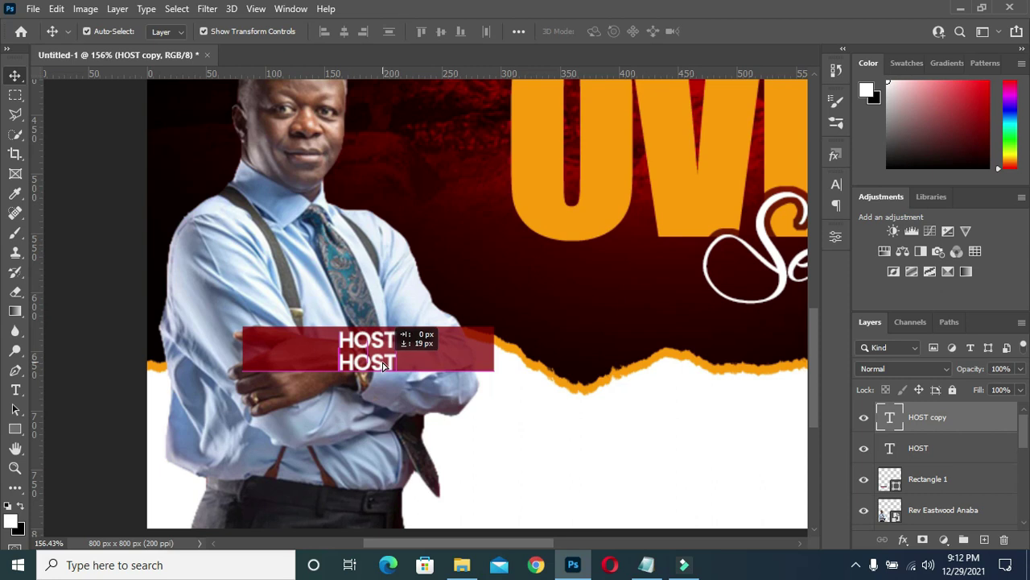
drag(382, 363, 382, 364)
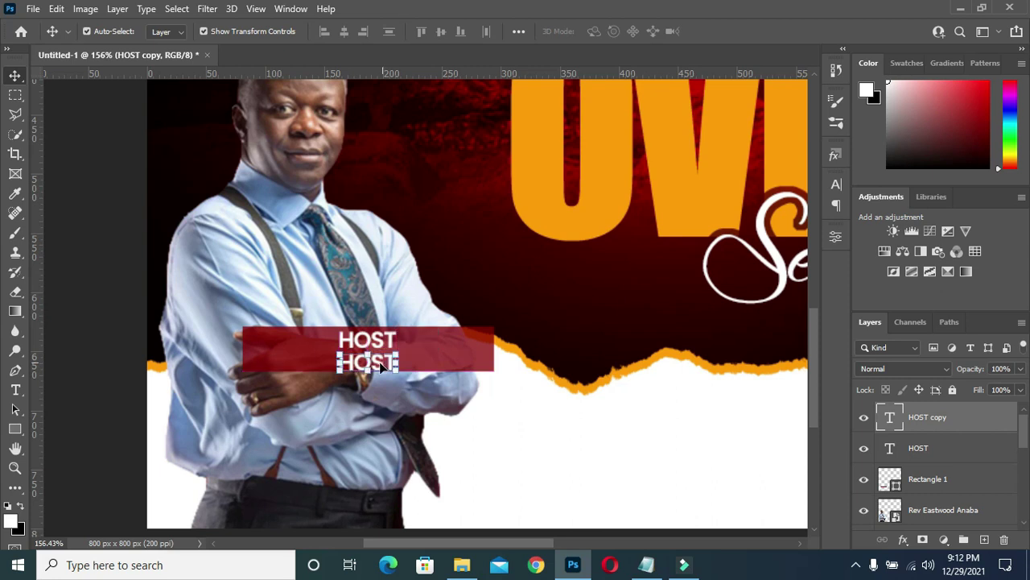
double_click(376, 365)
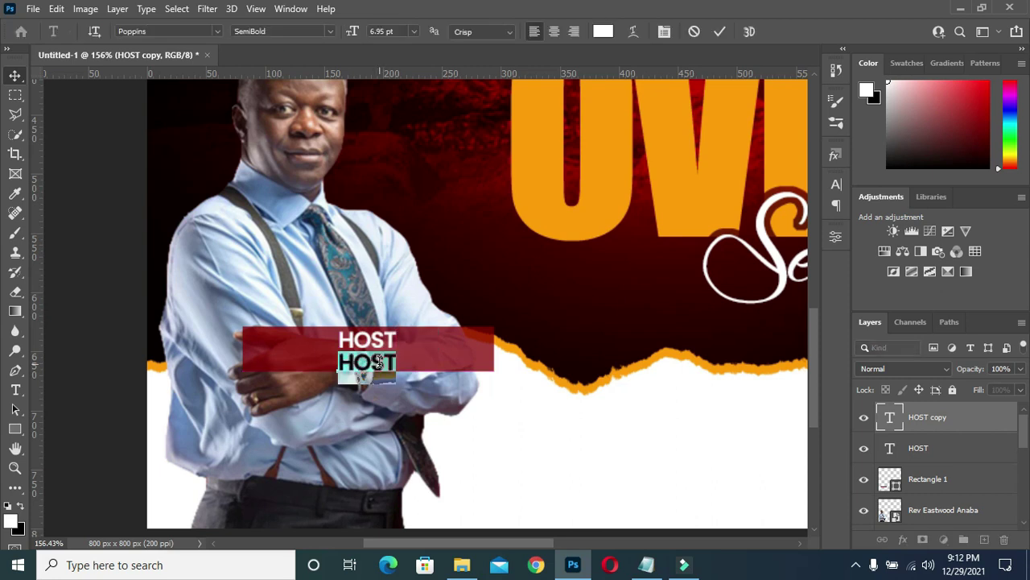
text(Rev Eastwood Anaba)
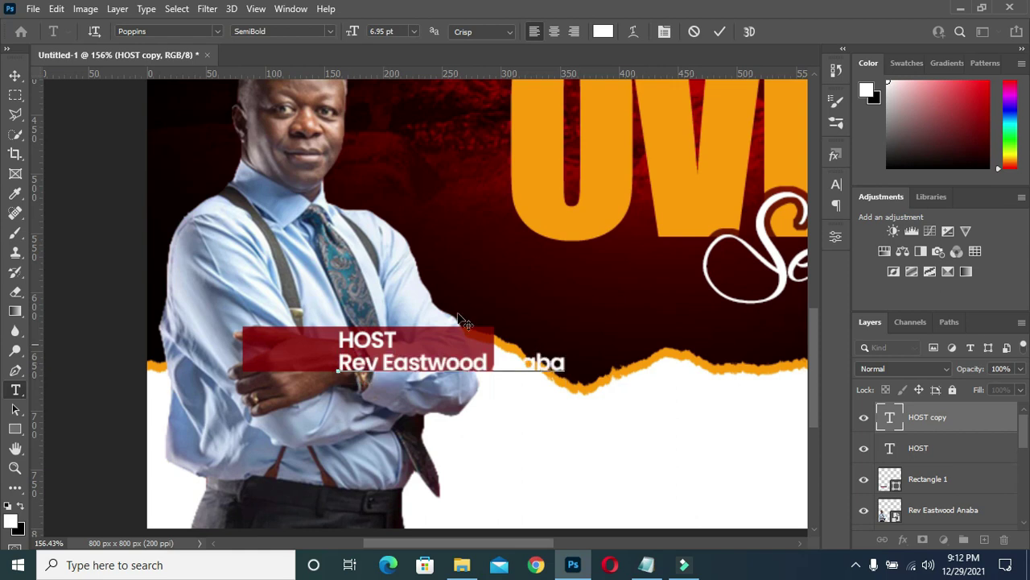
click(720, 34)
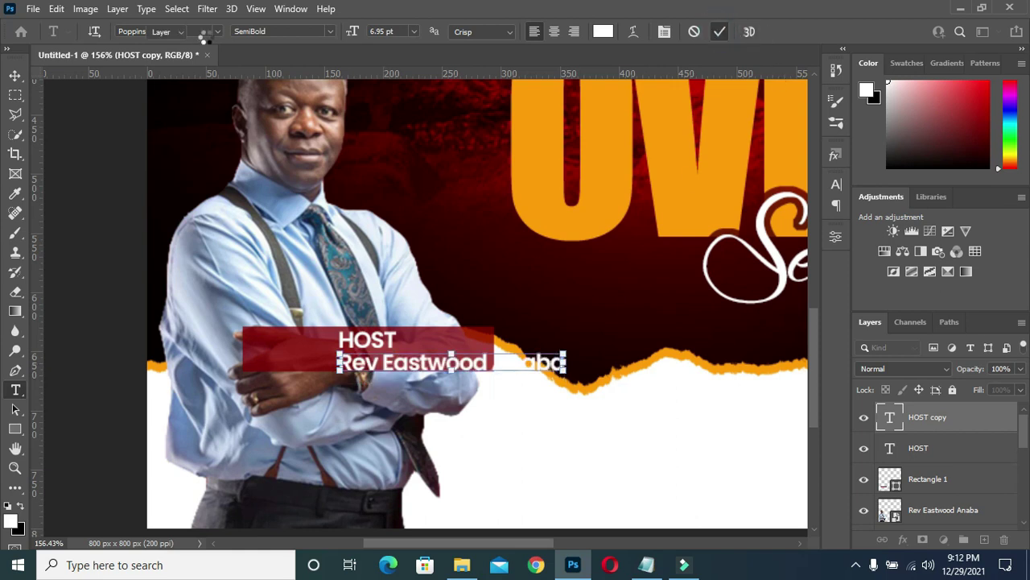
Set the host's name font weight to Medium
key(v)
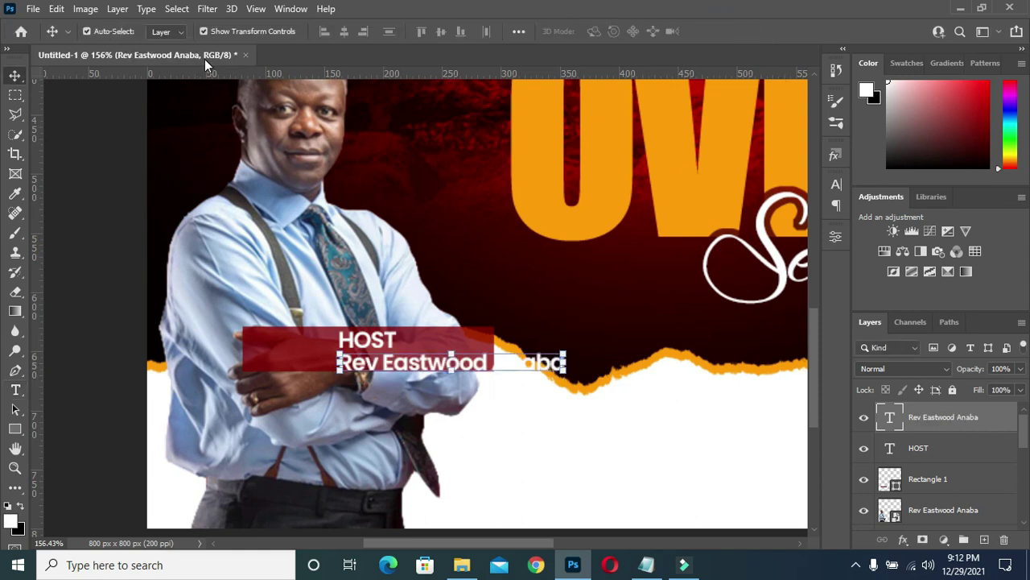
key(t)
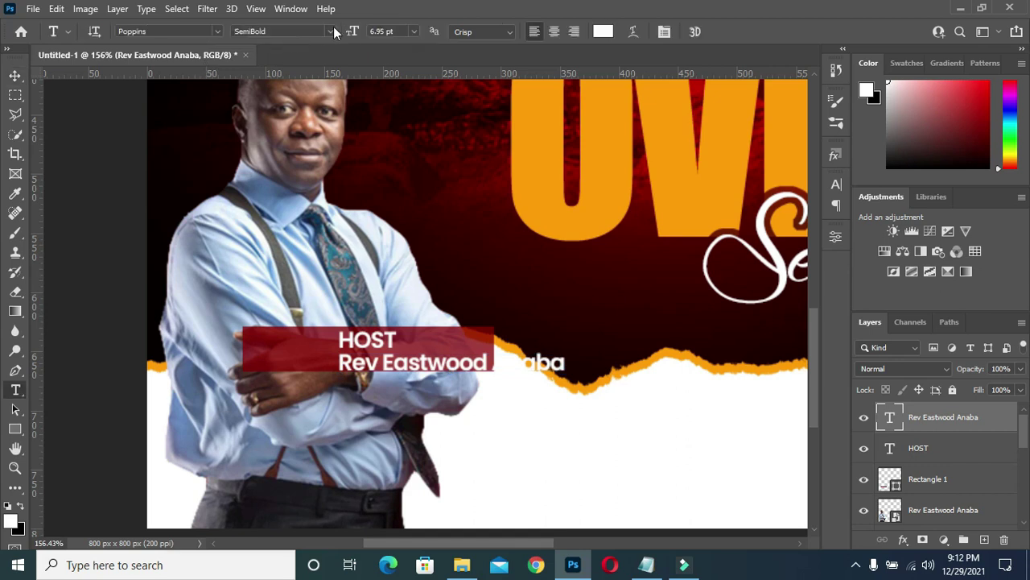
click(331, 31)
click(318, 140)
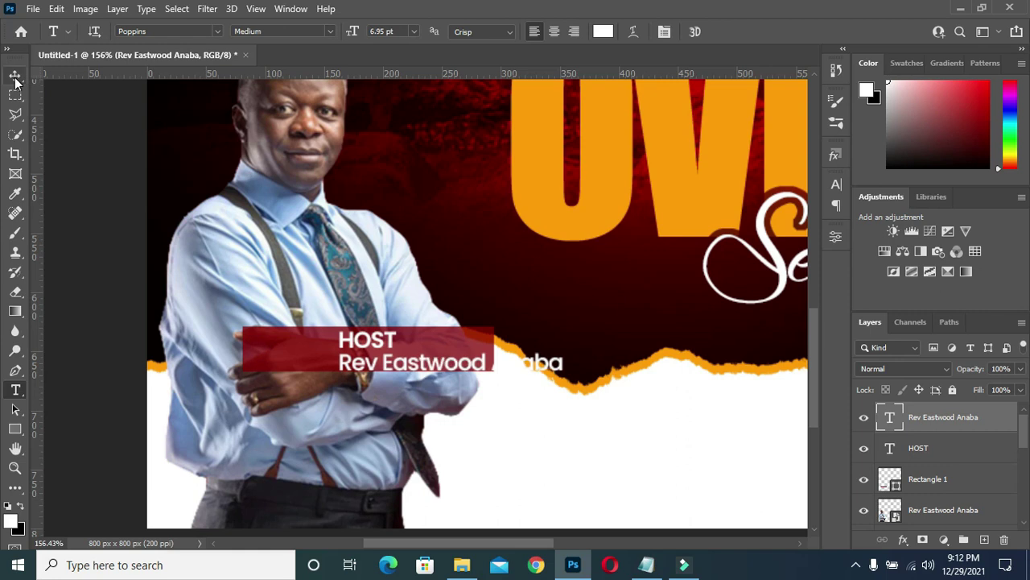
Scale the host's name down and center it under HOST inside the red bar
key(v)
drag(562, 368, 562, 383)
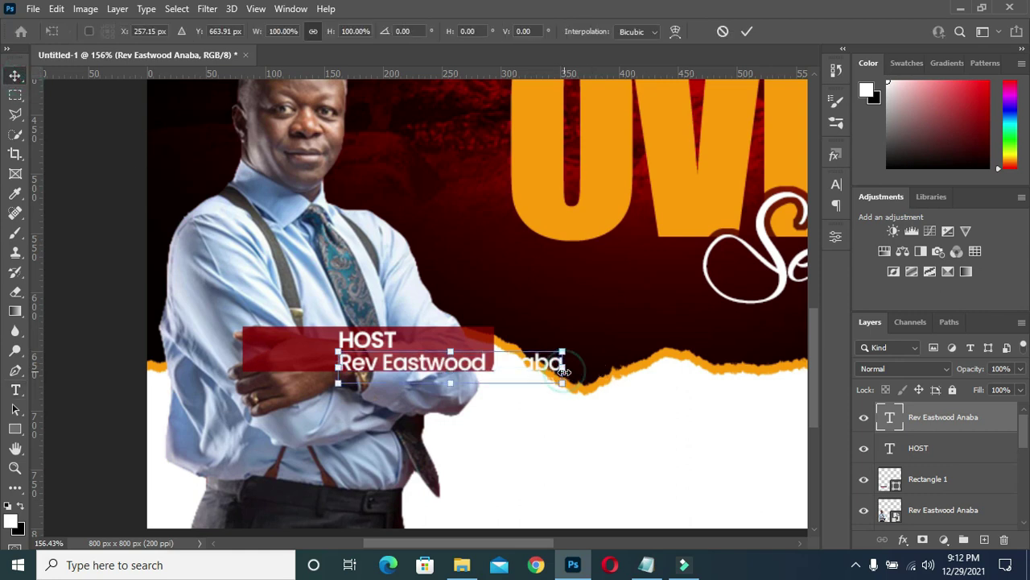
drag(398, 367, 362, 365)
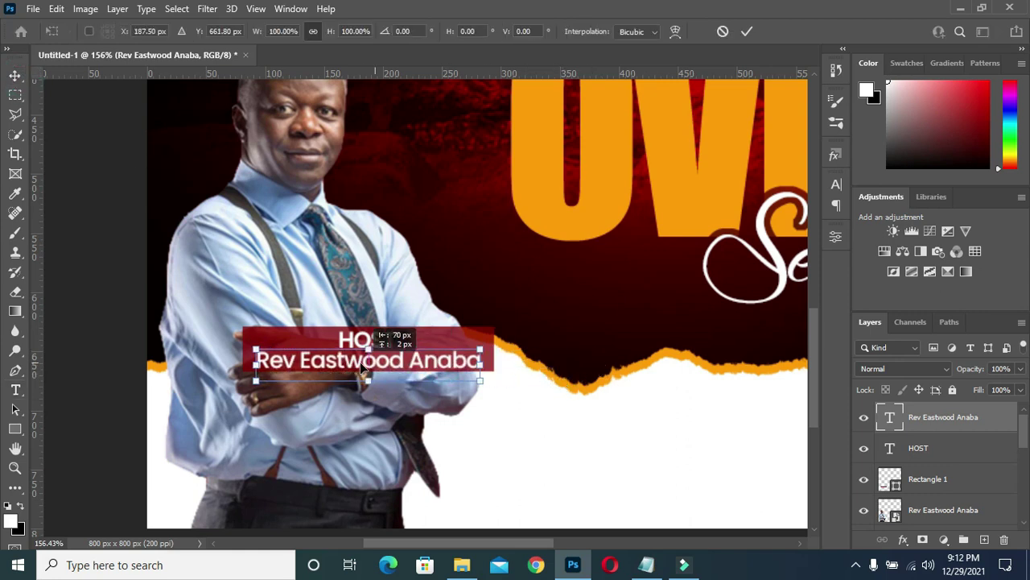
drag(481, 379, 467, 377)
click(747, 33)
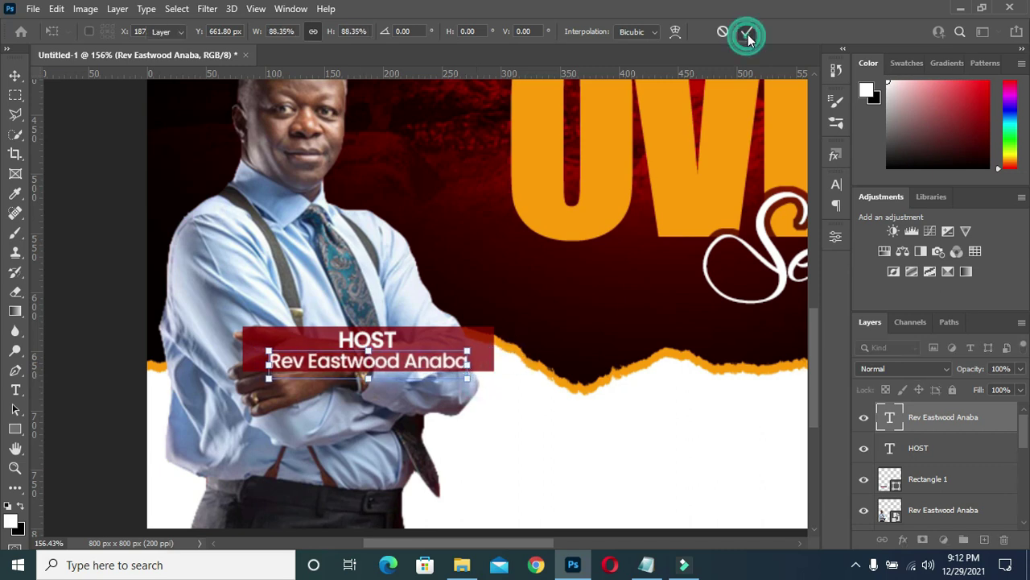
Check the name's alignment against the red bar, then bring up the Cross over service folder
click(933, 481)
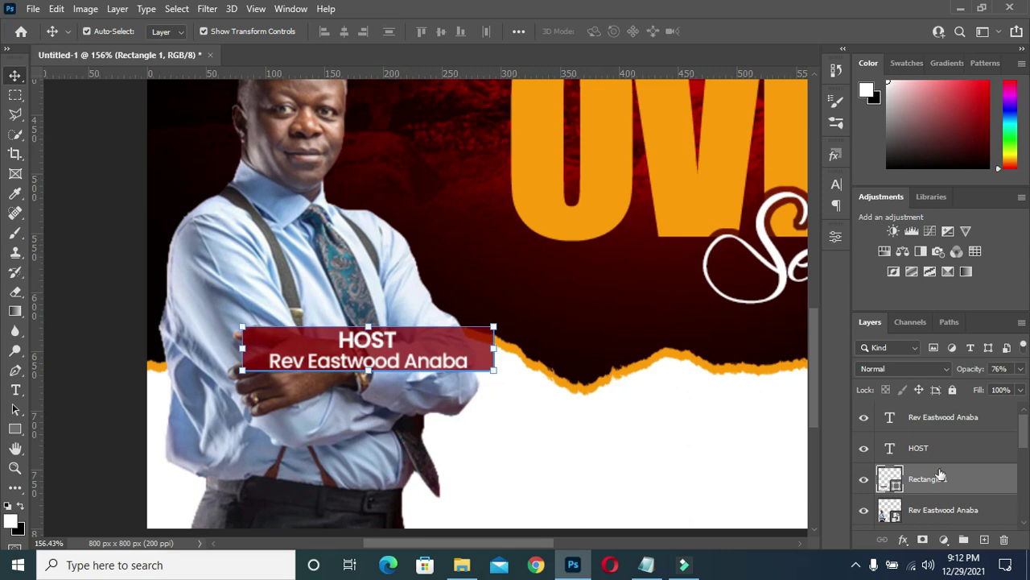
ctrl+click(924, 416)
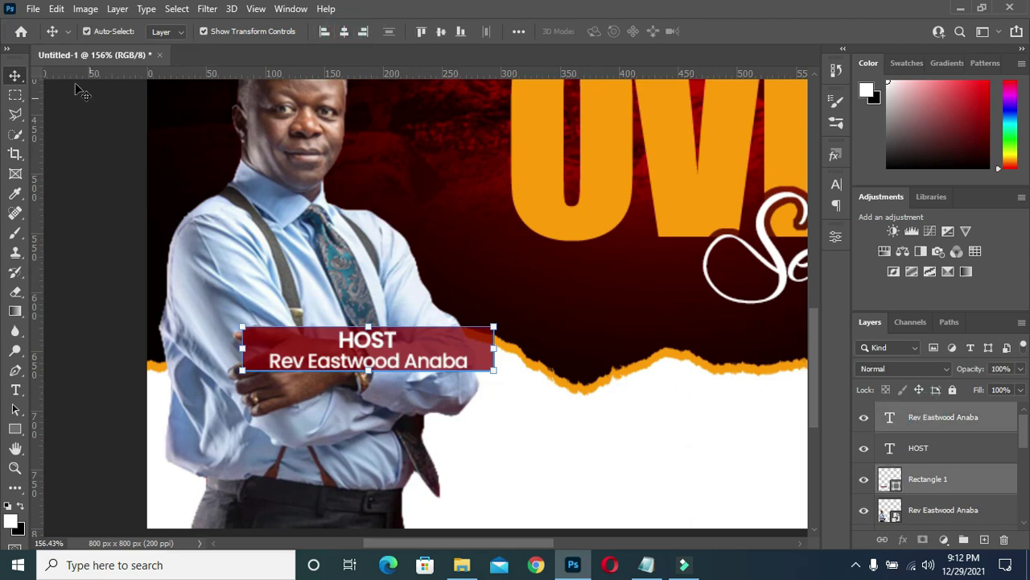
click(115, 173)
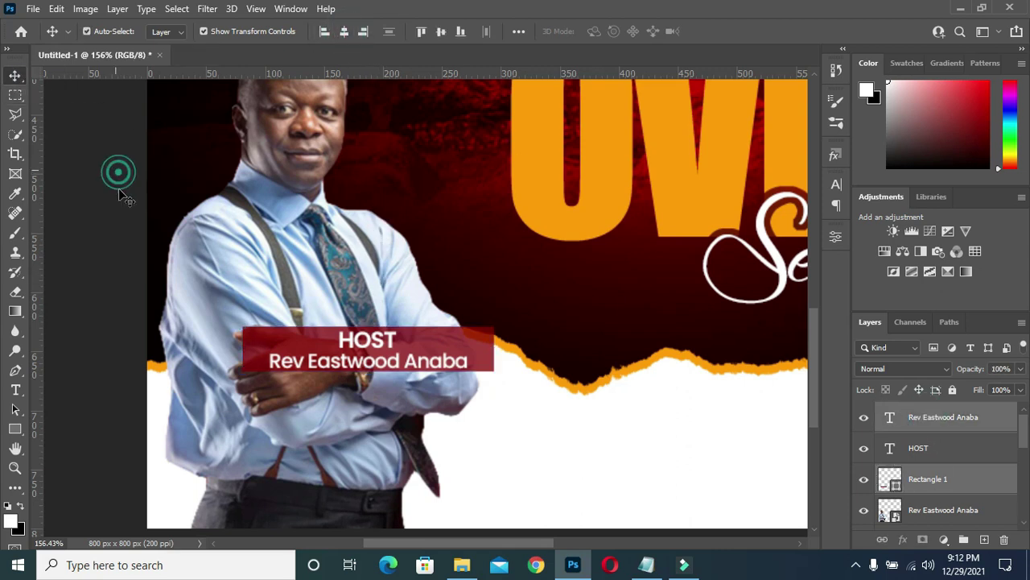
click(378, 369)
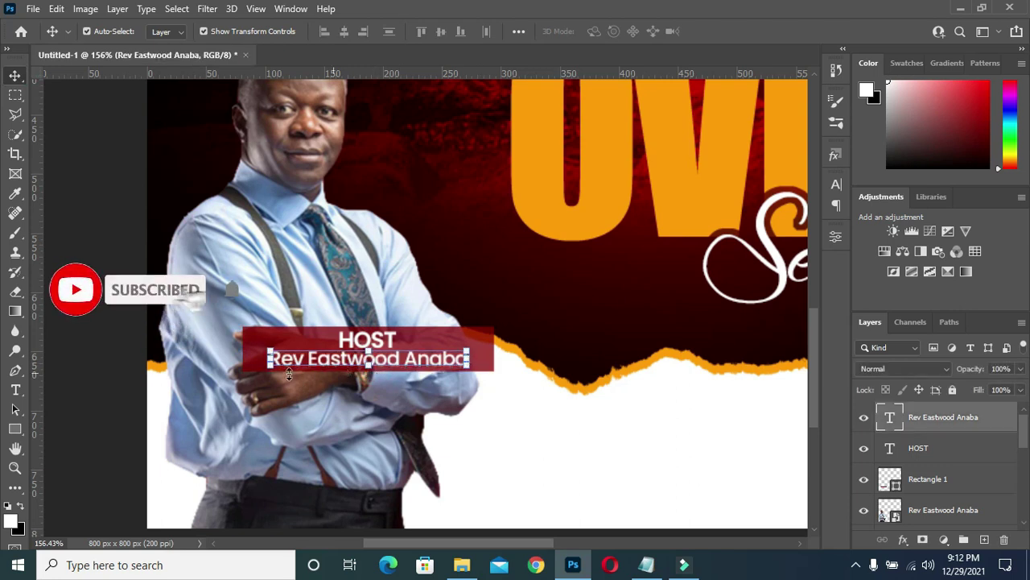
click(66, 338)
scroll(425, 355, down, 5)
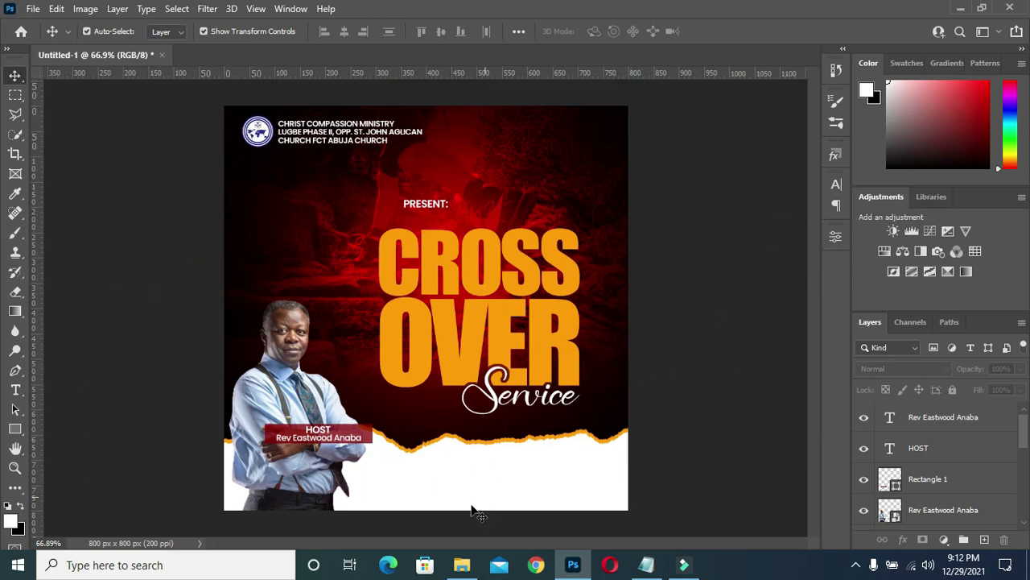
click(462, 564)
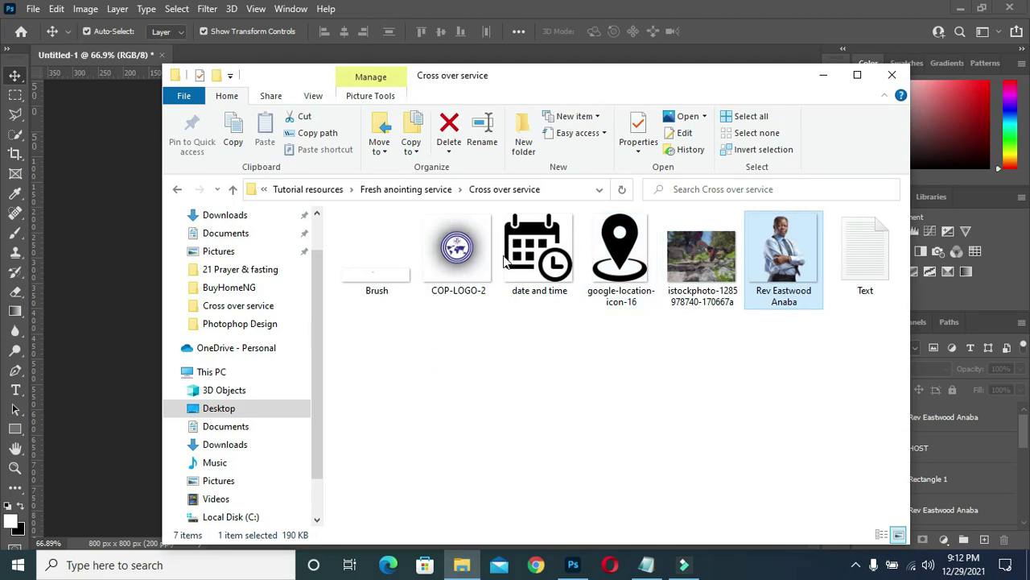
Drag the calendar-and-clock icon file onto the flyer and shrink it small
click(515, 256)
drag(573, 561, 461, 369)
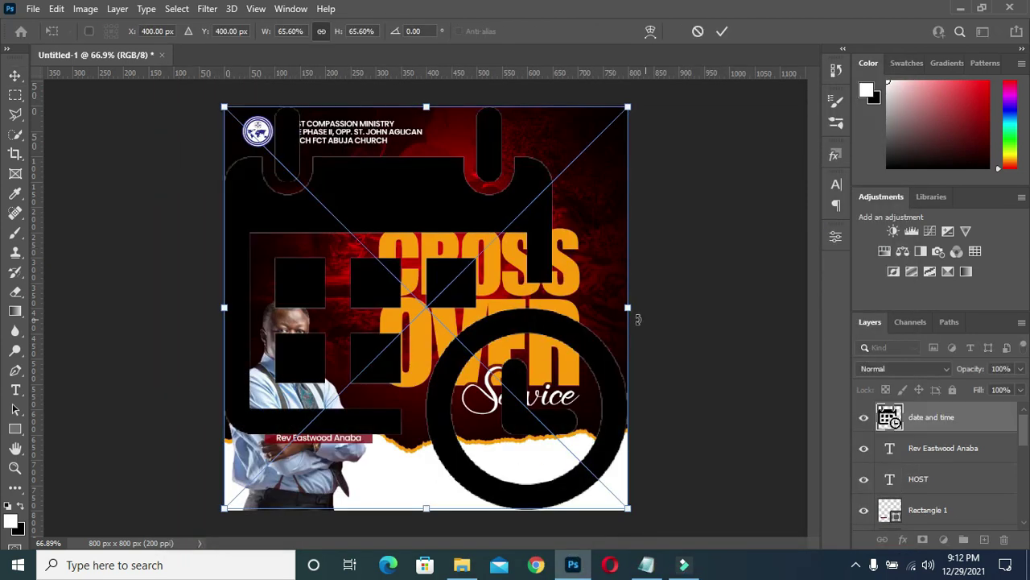
drag(627, 308, 609, 307)
drag(449, 344, 257, 325)
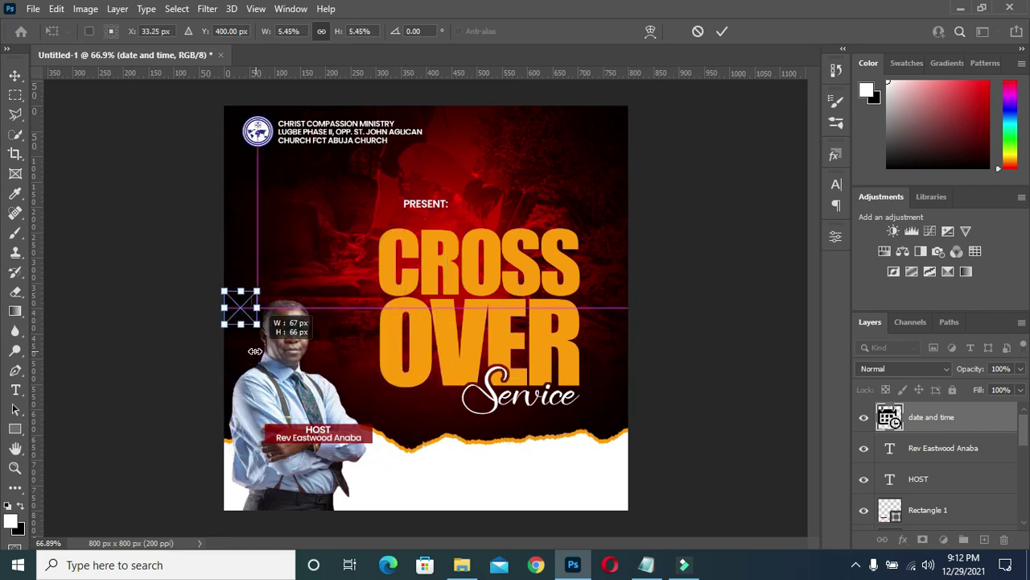
Place the icon in the white band below the host label, then select 31 in the notes
scroll(257, 326, up, 3)
drag(224, 297, 468, 499)
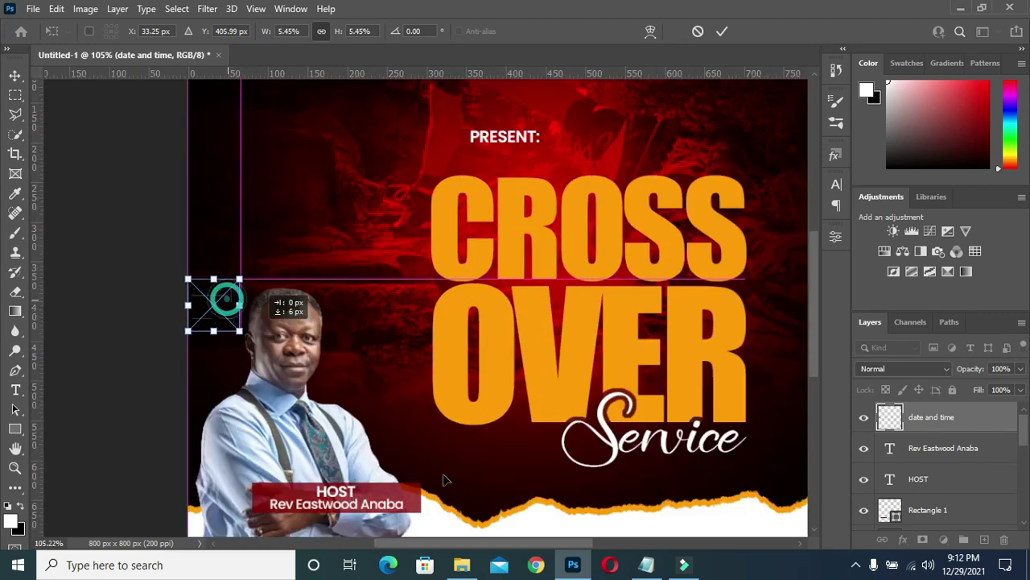
scroll(812, 365, down, 3)
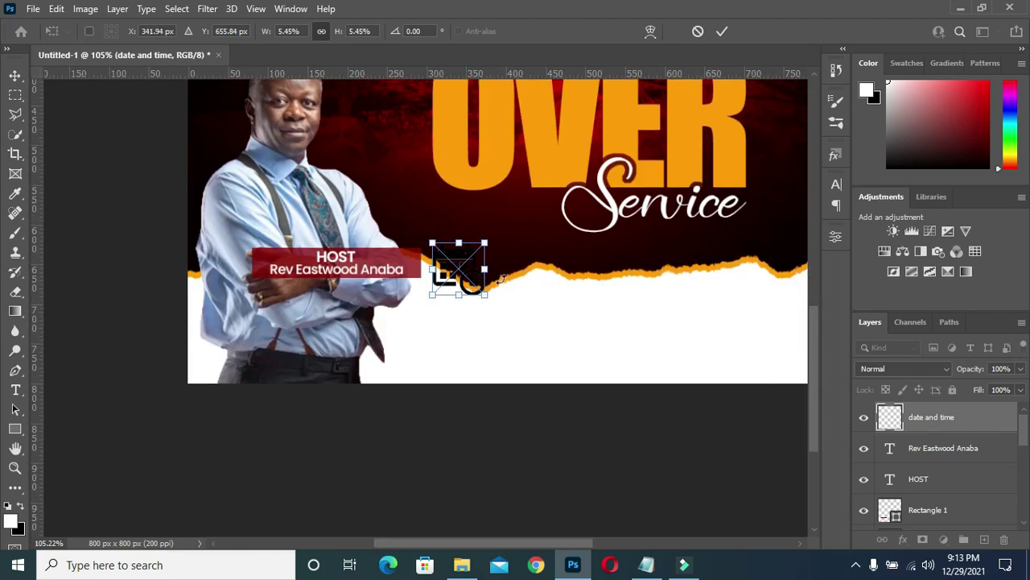
mouse_move(471, 276)
mouse_down()
mouse_move(466, 351)
mouse_move(453, 339)
mouse_up()
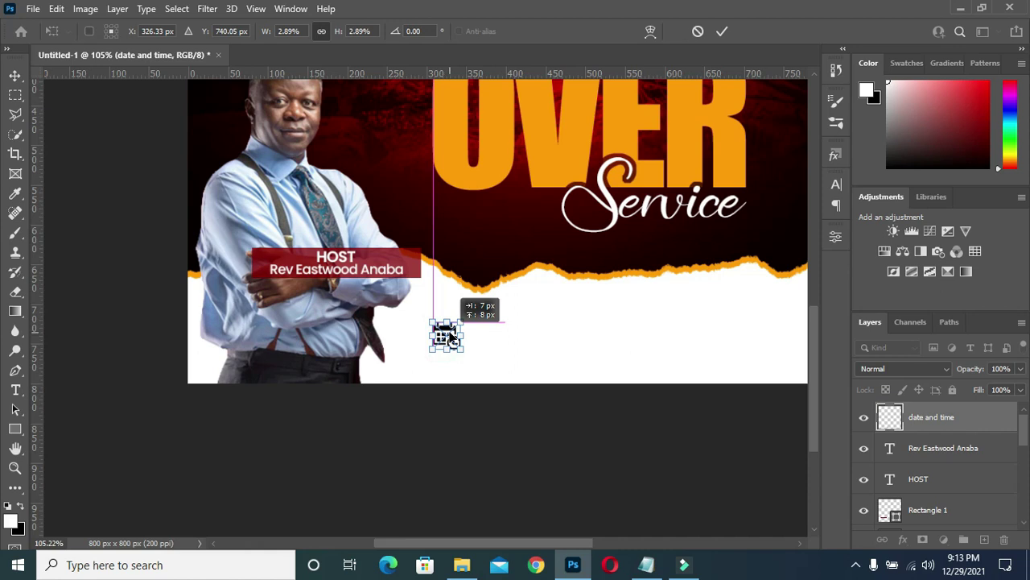
click(722, 32)
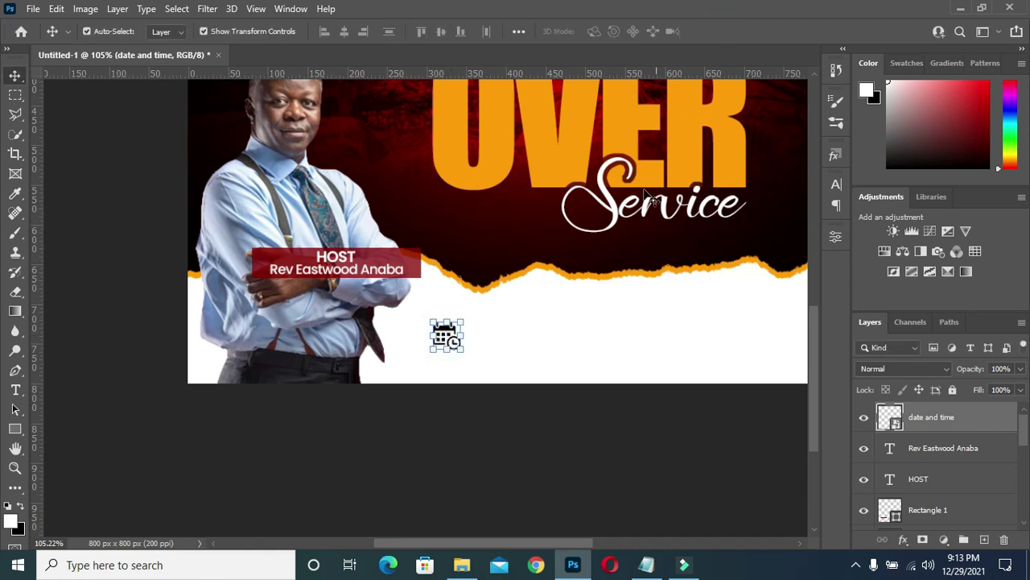
click(649, 564)
drag(179, 283, 168, 283)
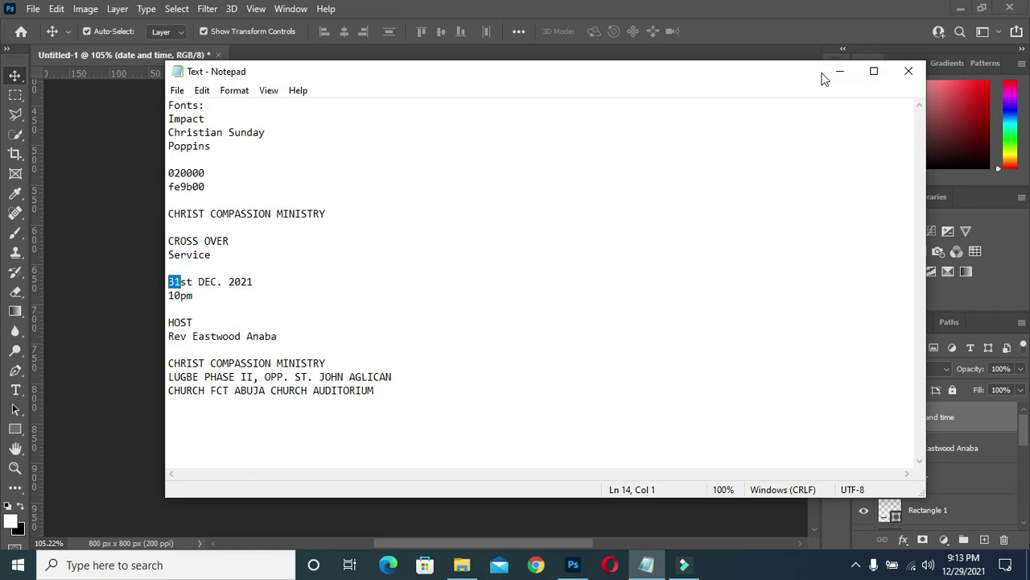
Add a '31' text layer in Impact on the white band
click(840, 71)
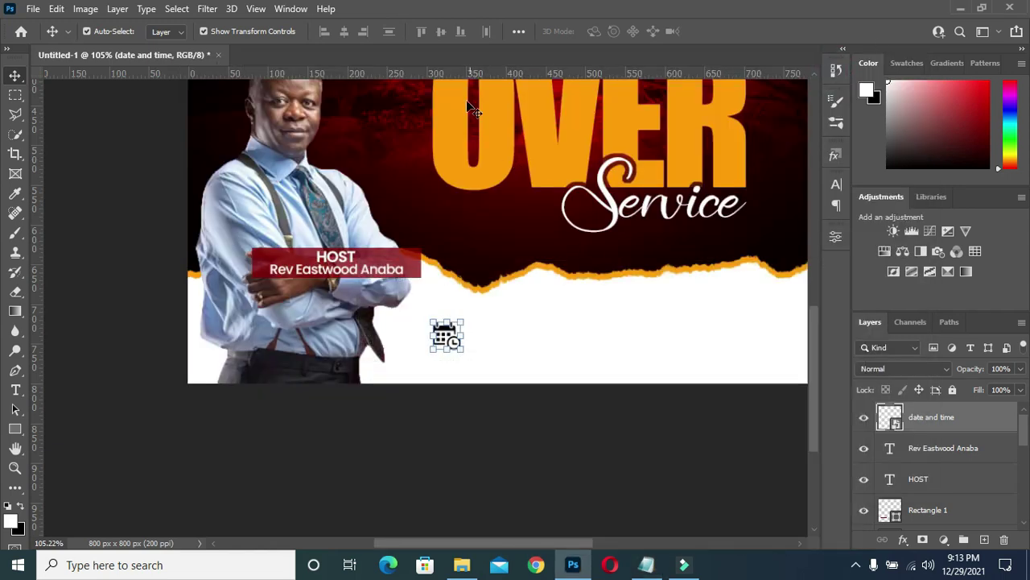
click(15, 389)
click(215, 32)
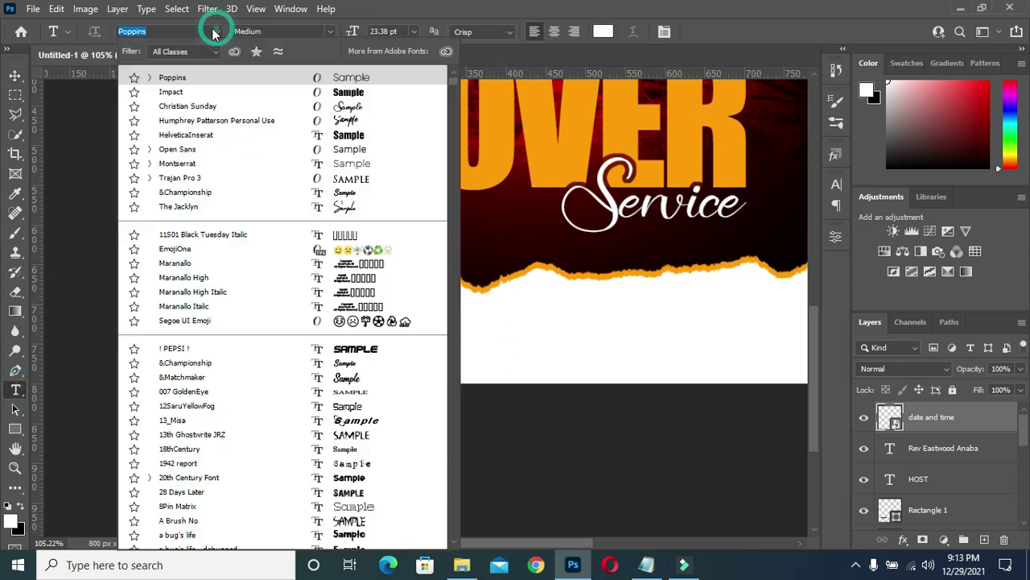
click(171, 91)
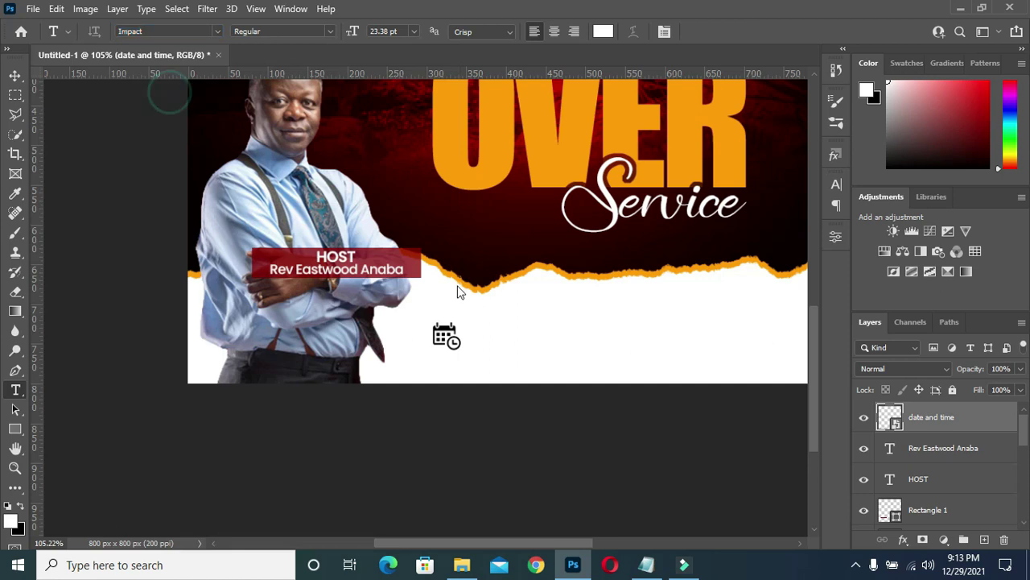
click(489, 330)
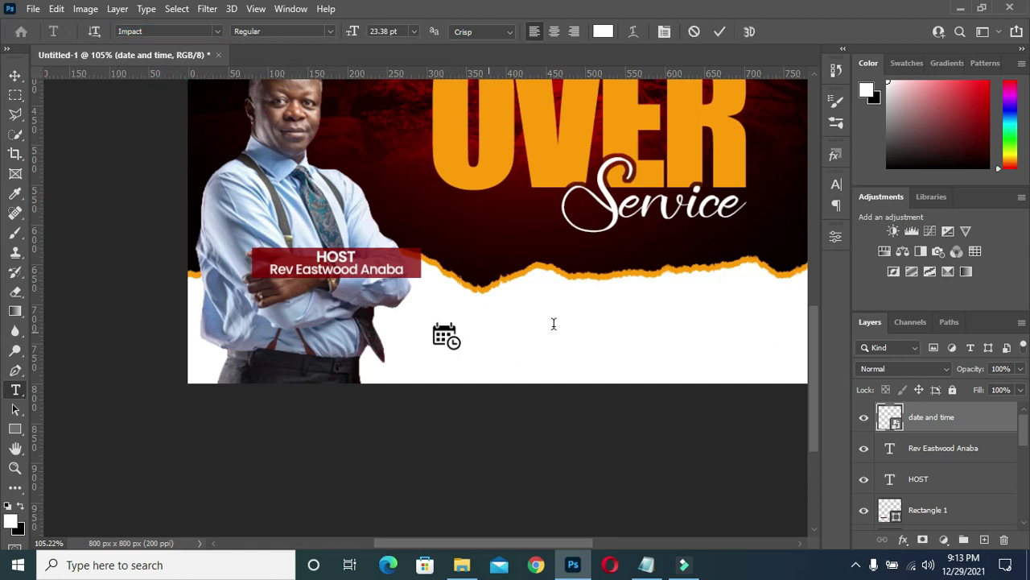
key(BackSpace)
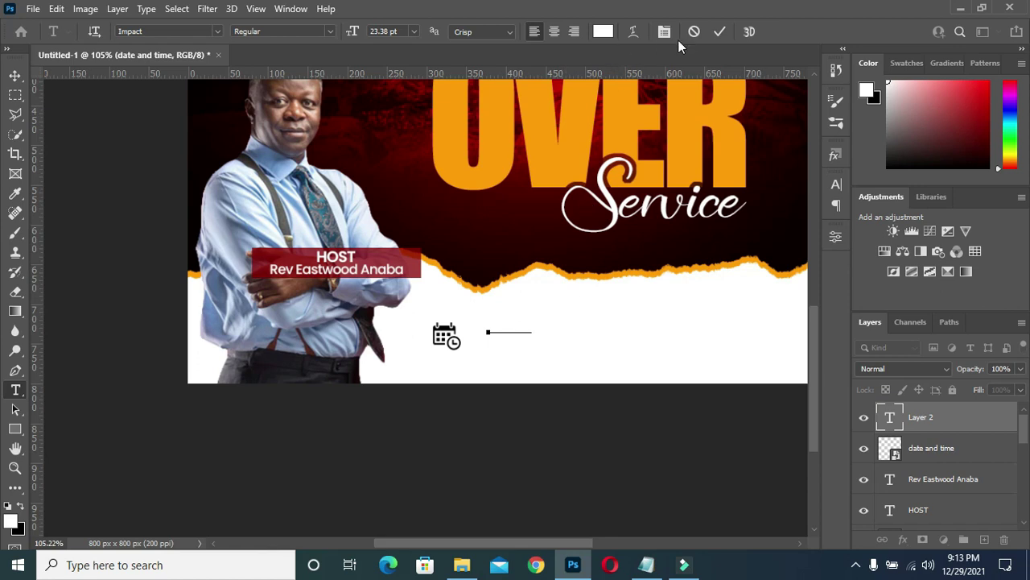
click(720, 31)
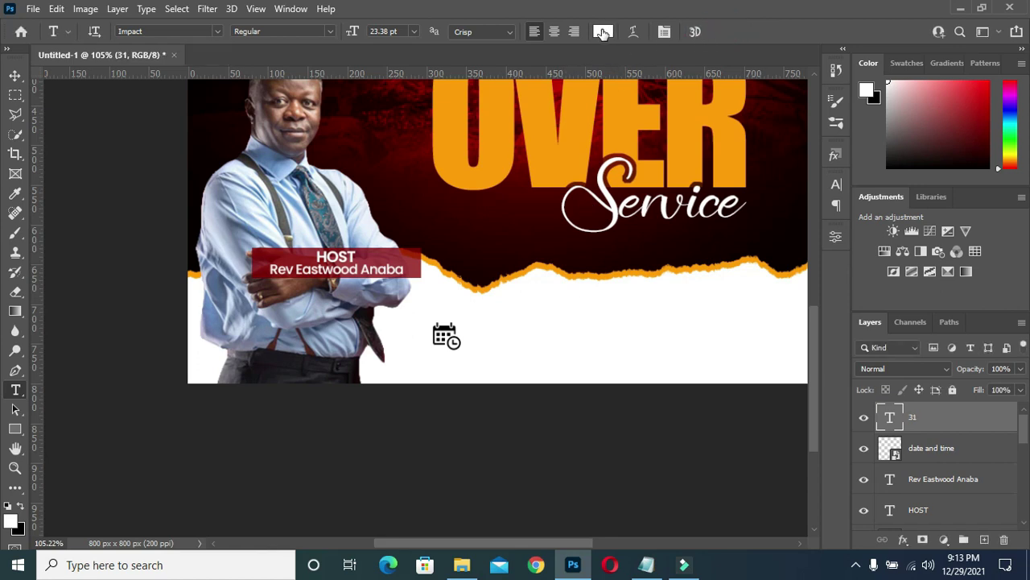
Color the 31 black (#000000) and shrink it beside the calendar icon
click(604, 31)
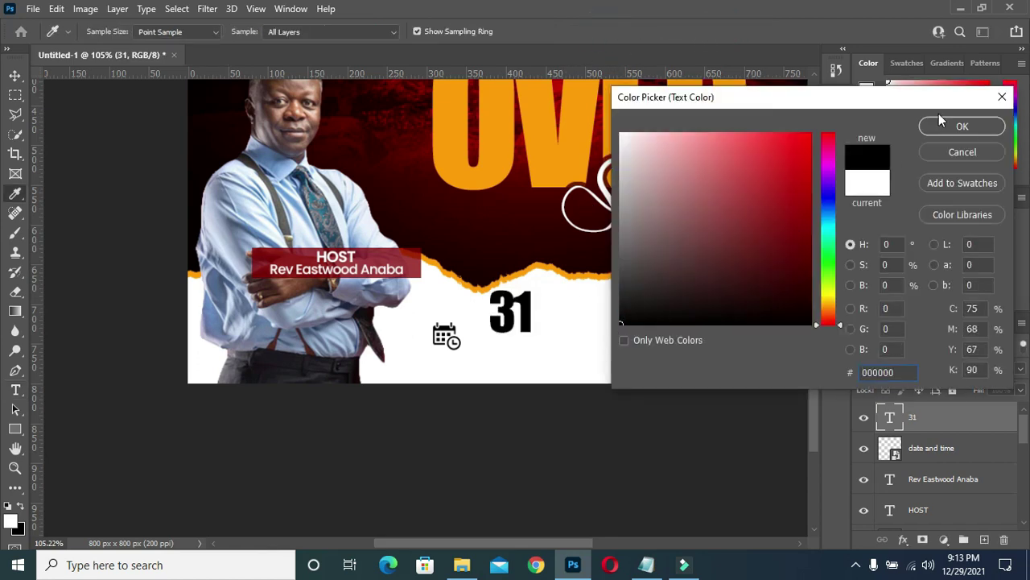
click(960, 128)
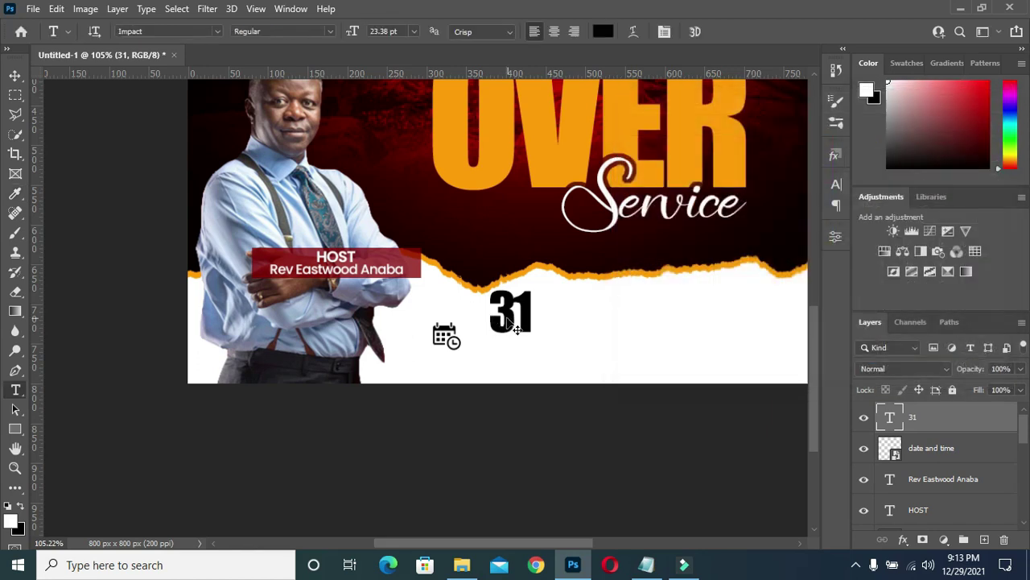
drag(509, 321, 487, 339)
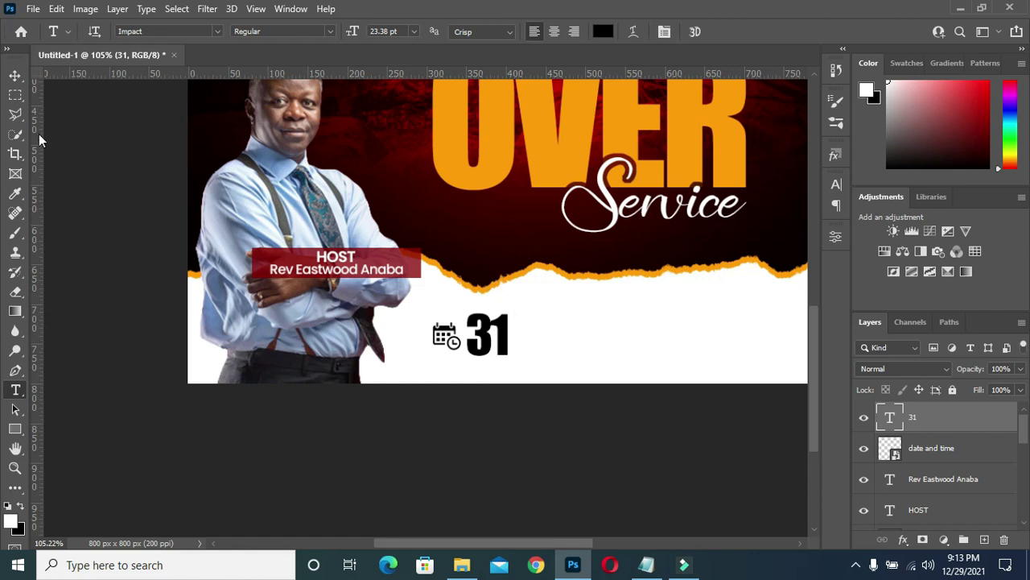
click(14, 75)
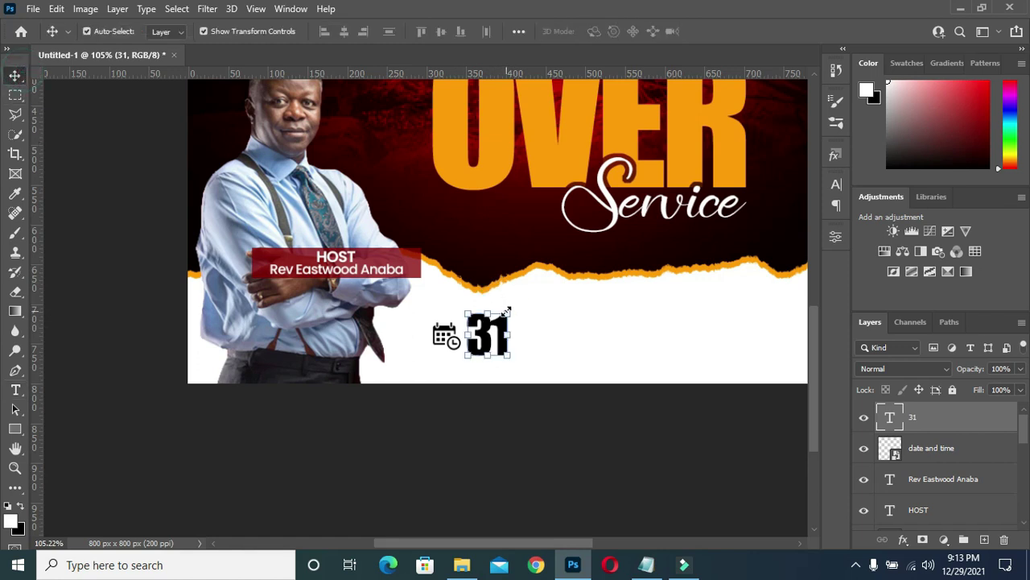
drag(506, 310, 503, 316)
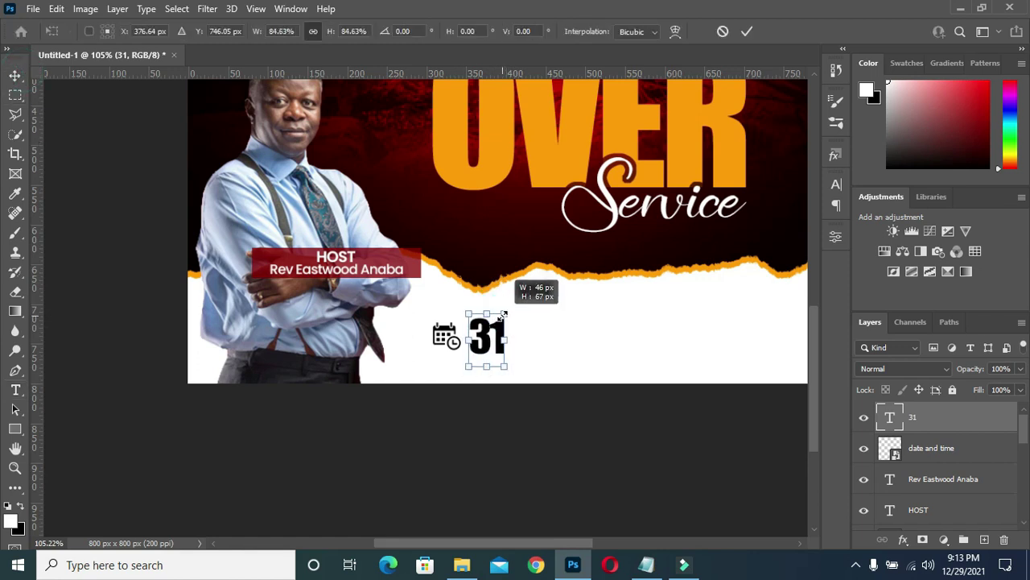
drag(503, 314, 502, 317)
click(748, 33)
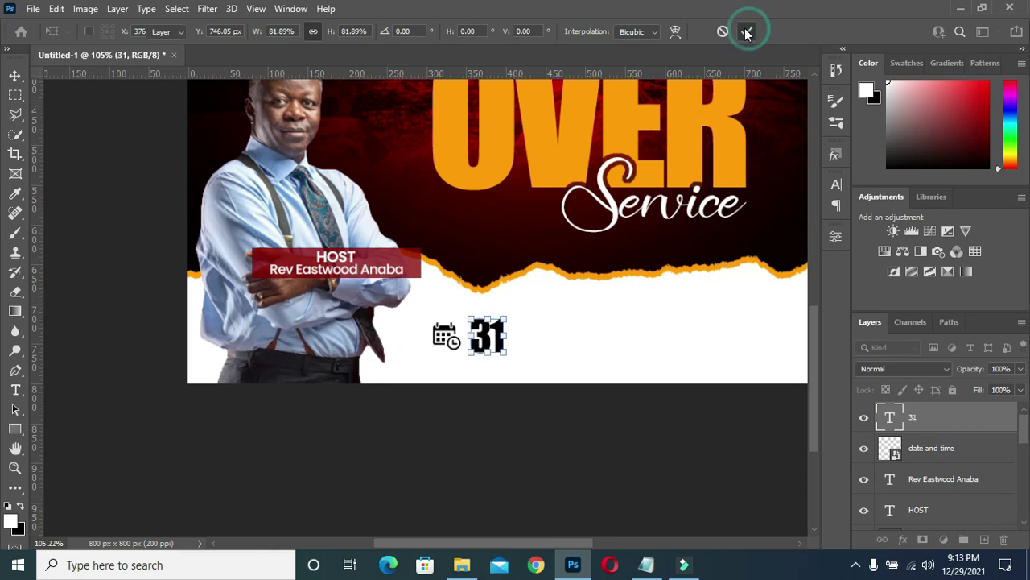
Pick out the 'st' suffix in the Notepad notes
click(647, 565)
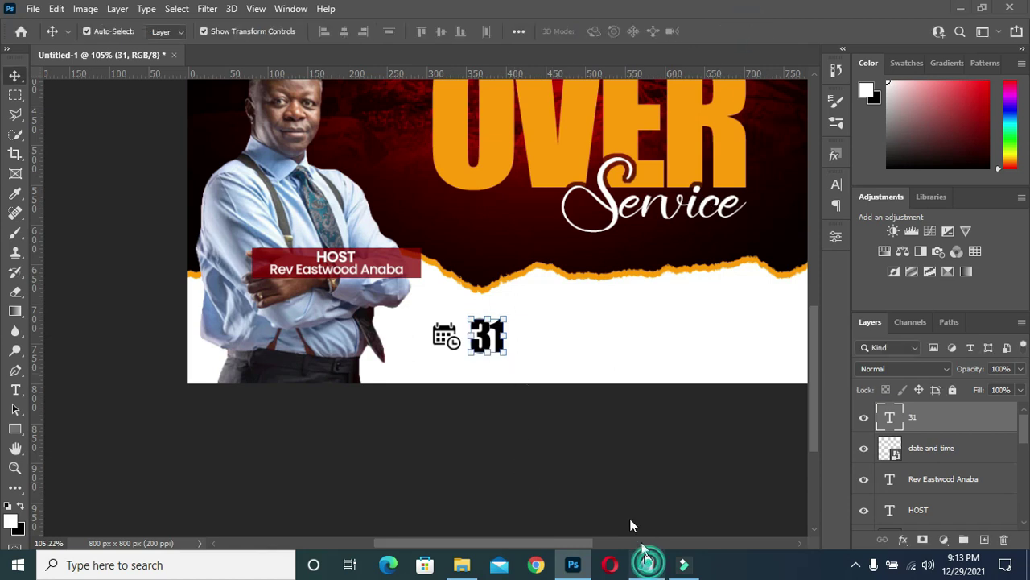
drag(193, 282, 181, 282)
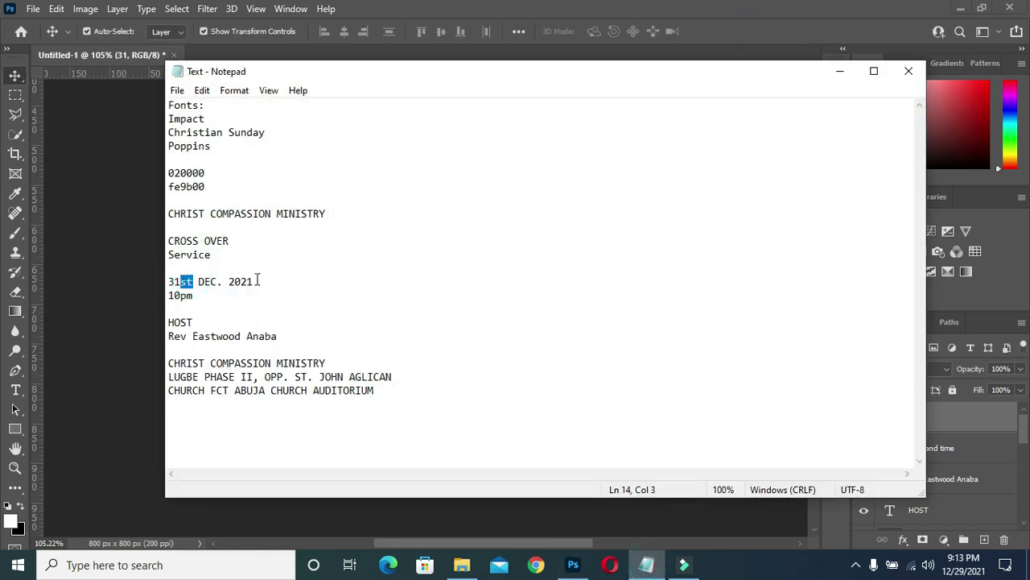
click(838, 72)
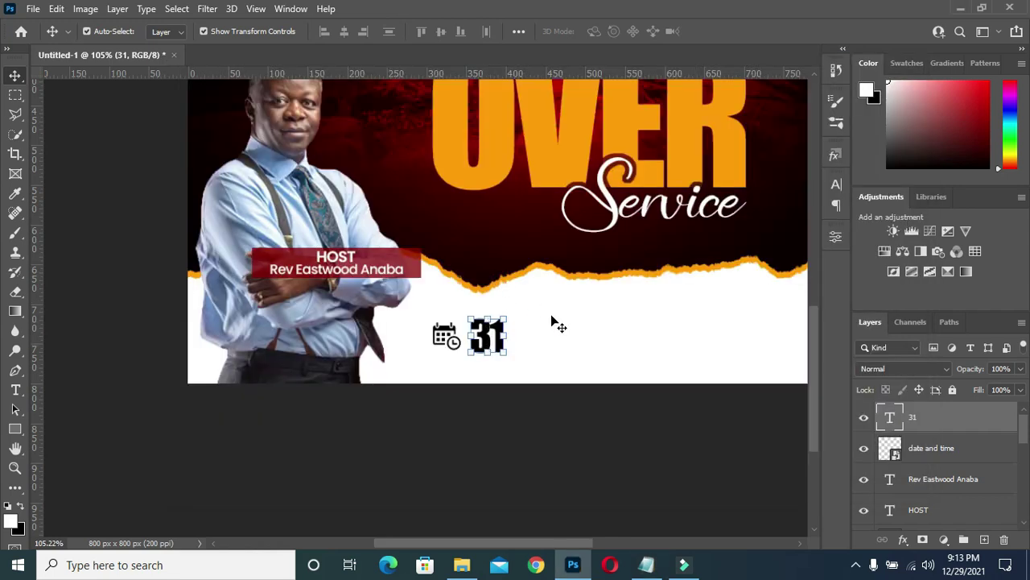
Add 'st' text in Humphrey Patterson Personal Use, orange fe9b00 sampled from OVER
key(t)
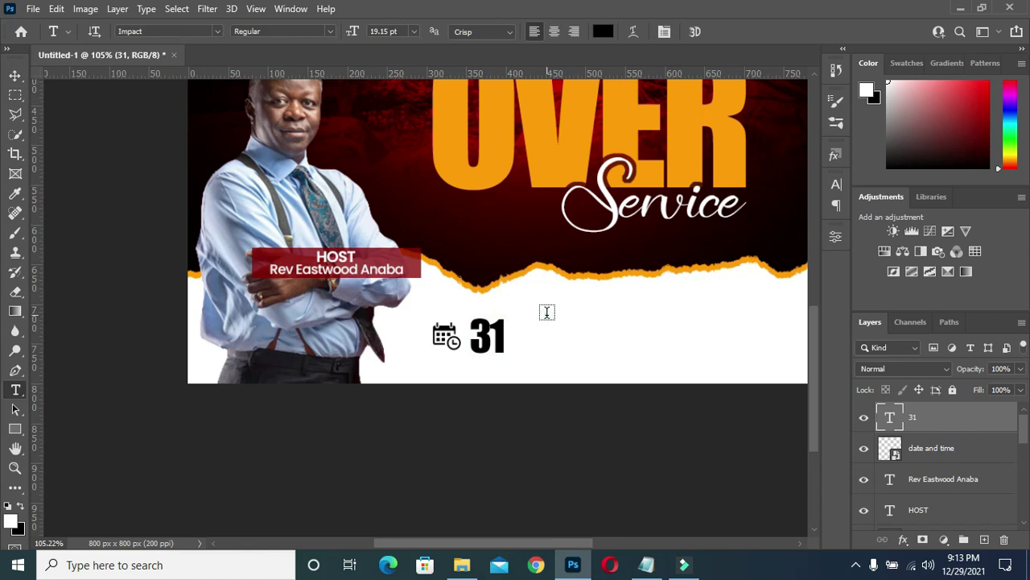
click(618, 307)
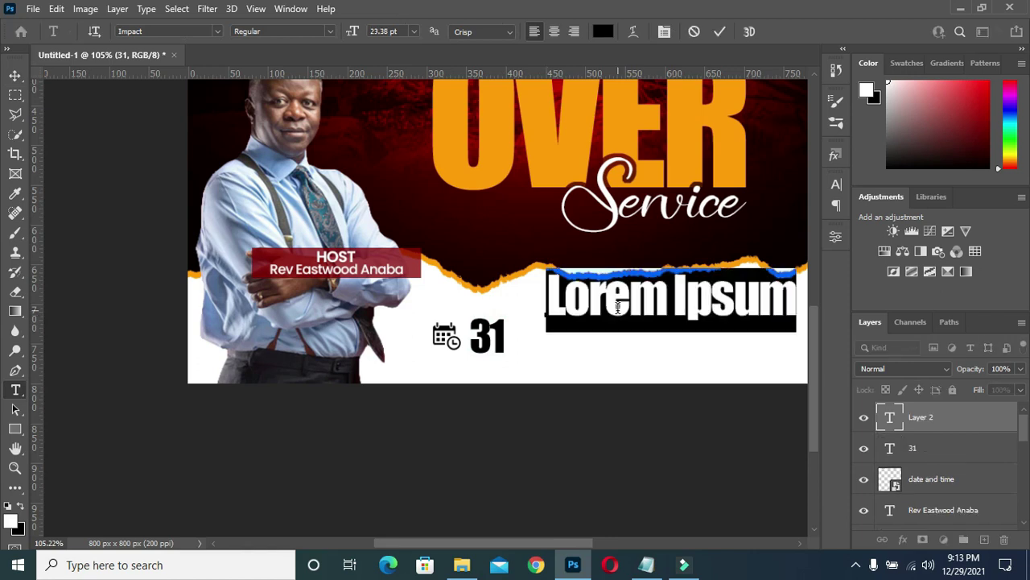
text(st)
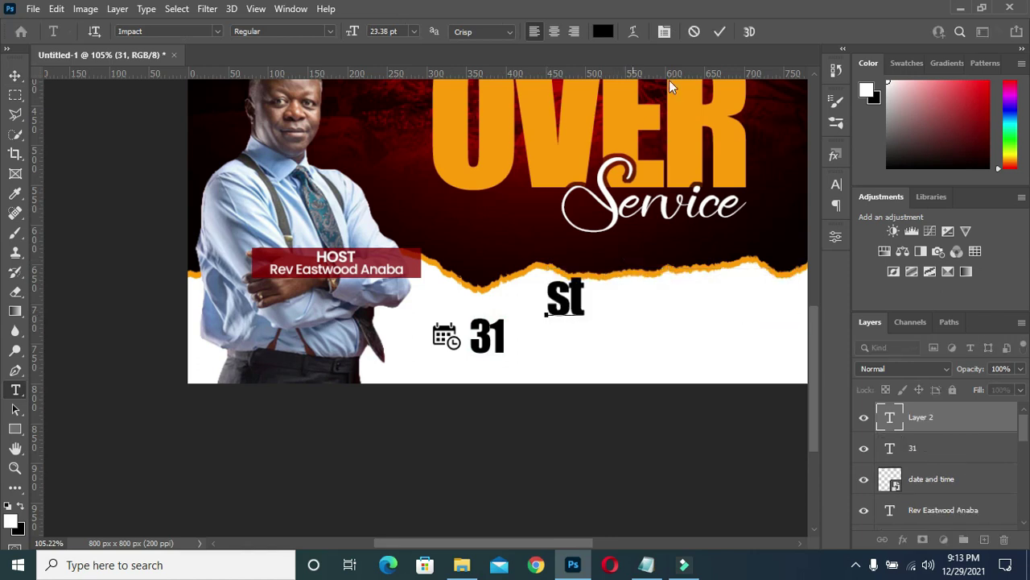
click(720, 32)
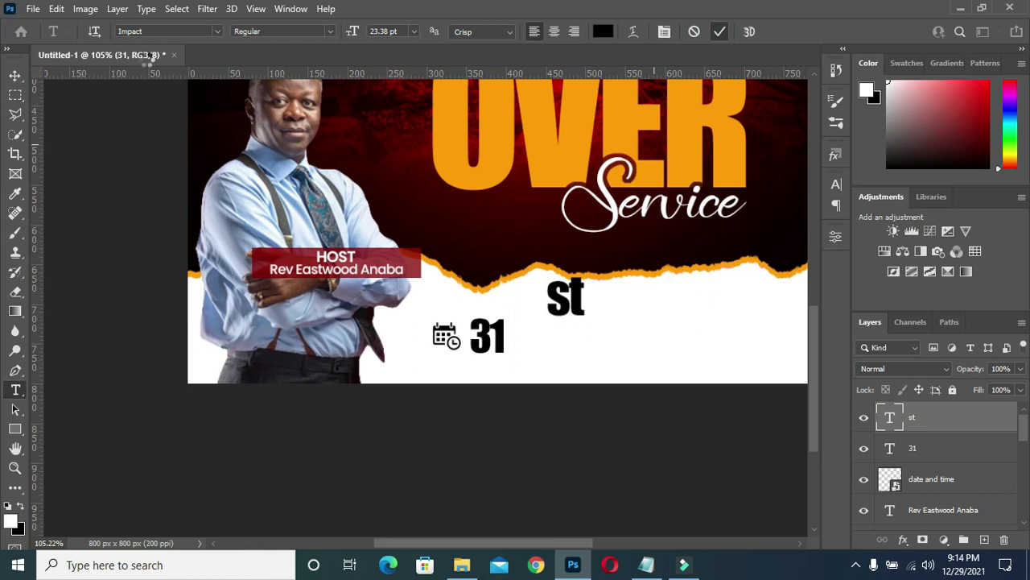
click(218, 31)
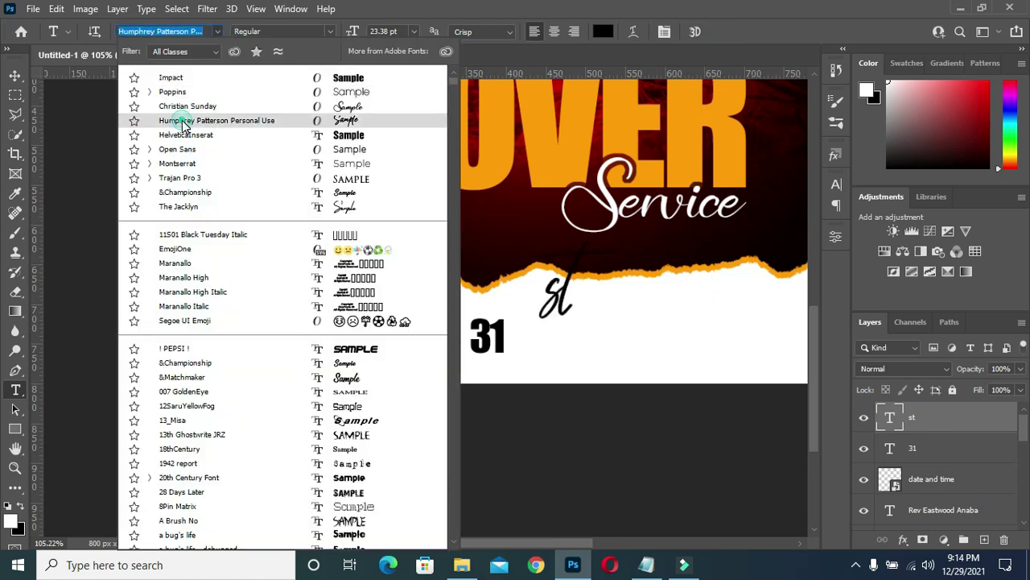
click(183, 123)
click(606, 33)
click(522, 142)
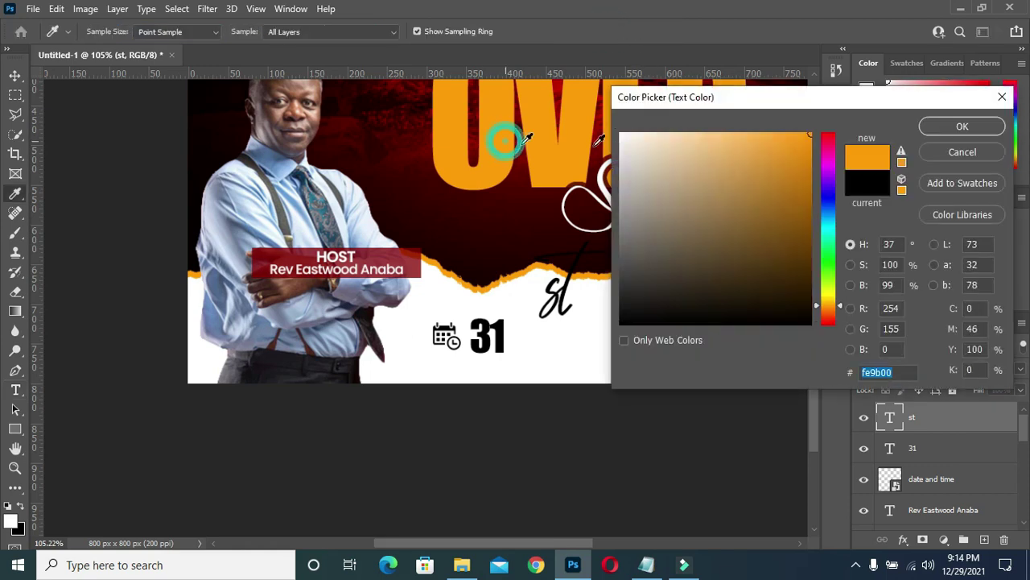
click(962, 126)
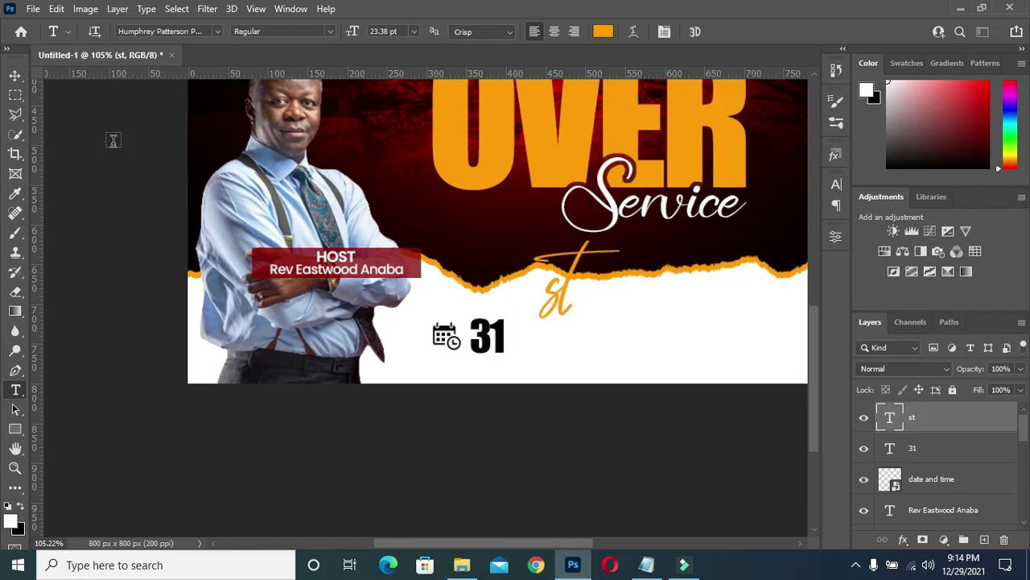
Scale the 'st' and tuck it at the top-right of the 31
click(16, 76)
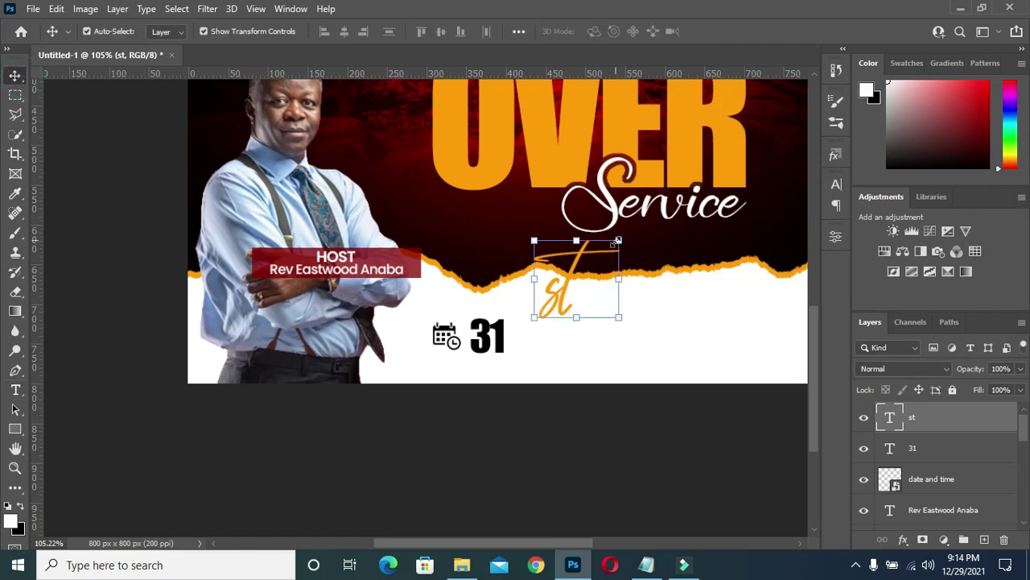
drag(619, 239, 566, 297)
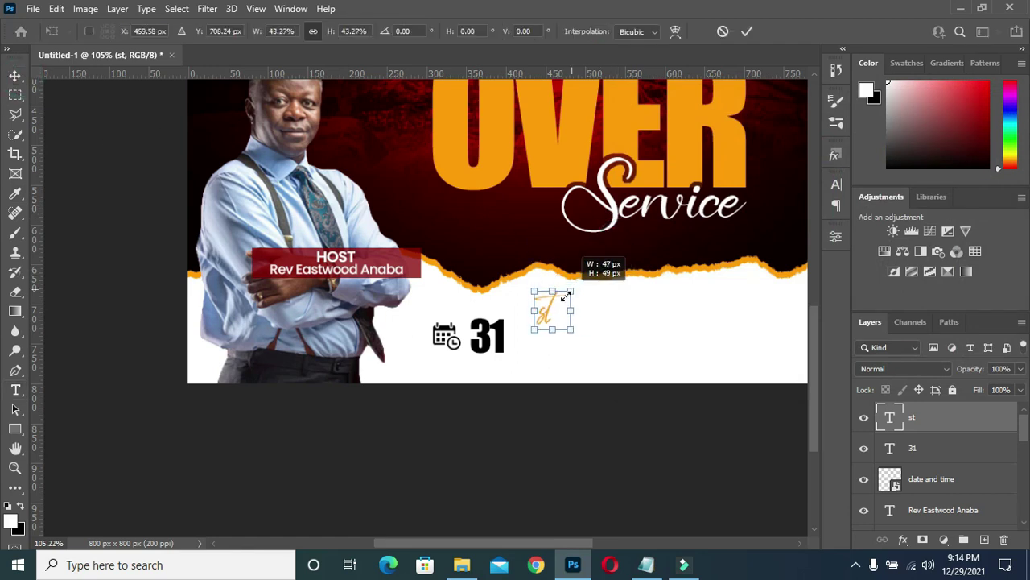
drag(566, 297, 561, 303)
mouse_move(506, 333)
mouse_down()
mouse_move(499, 323)
mouse_move(533, 280)
mouse_up()
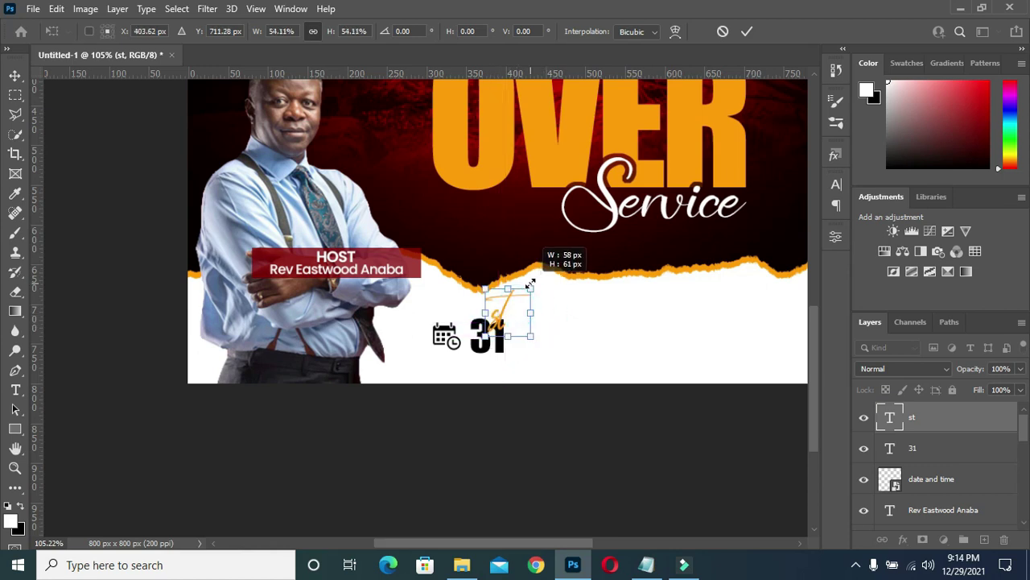
drag(487, 322, 498, 329)
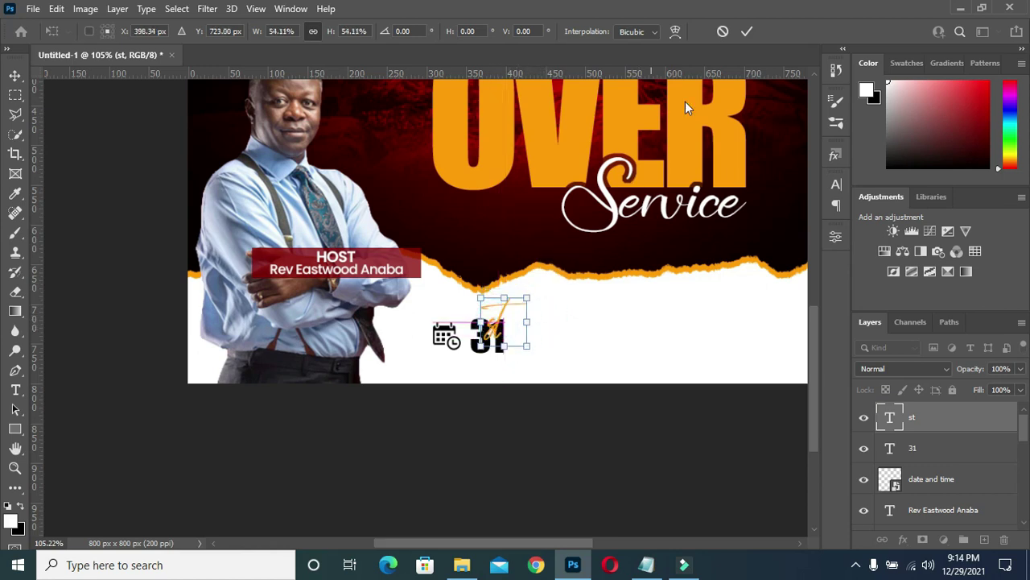
click(746, 32)
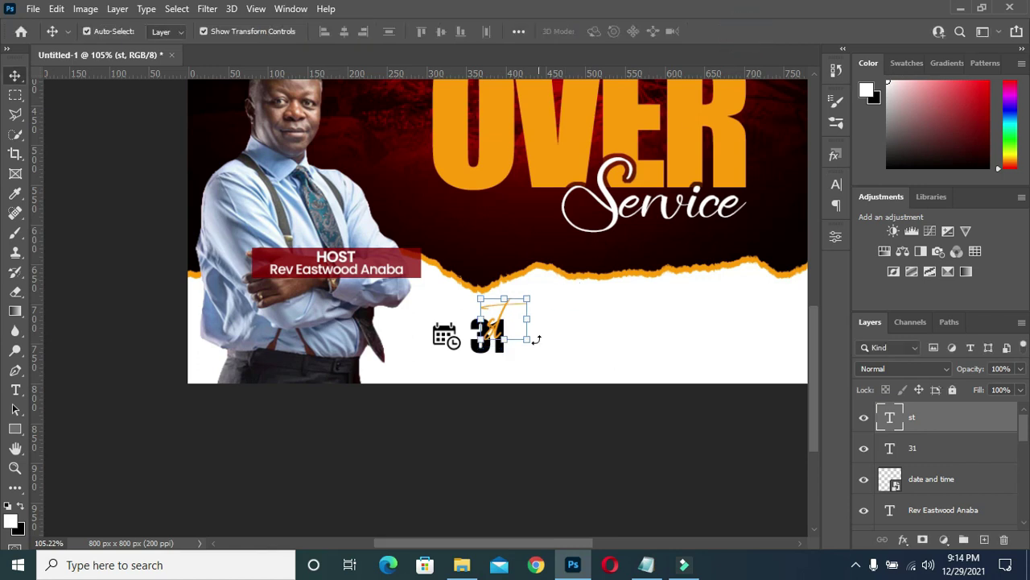
click(456, 431)
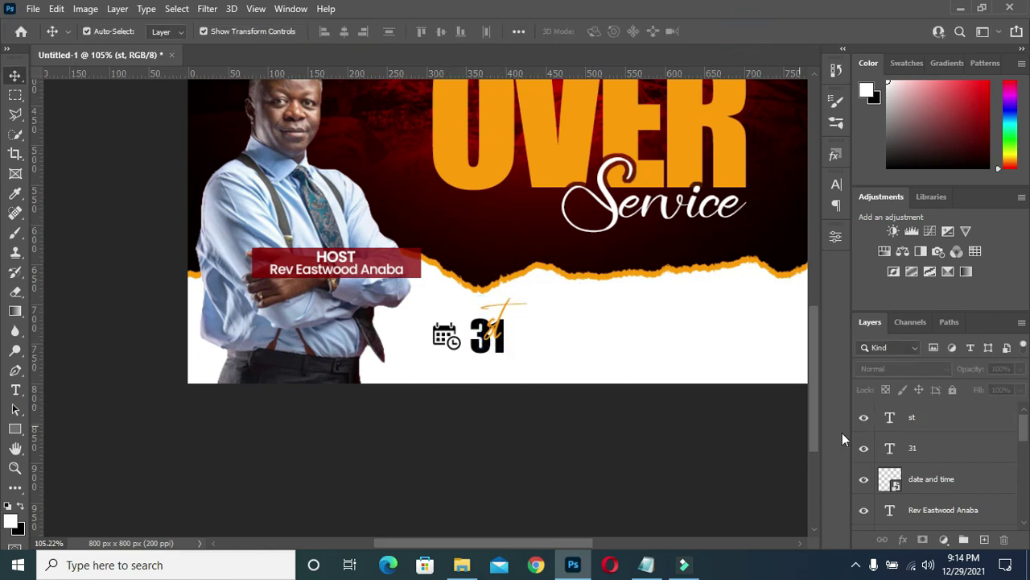
click(940, 448)
Duplicate the 31 layer, move the copy to the top of the stack and shift it right
key(ctrl+j)
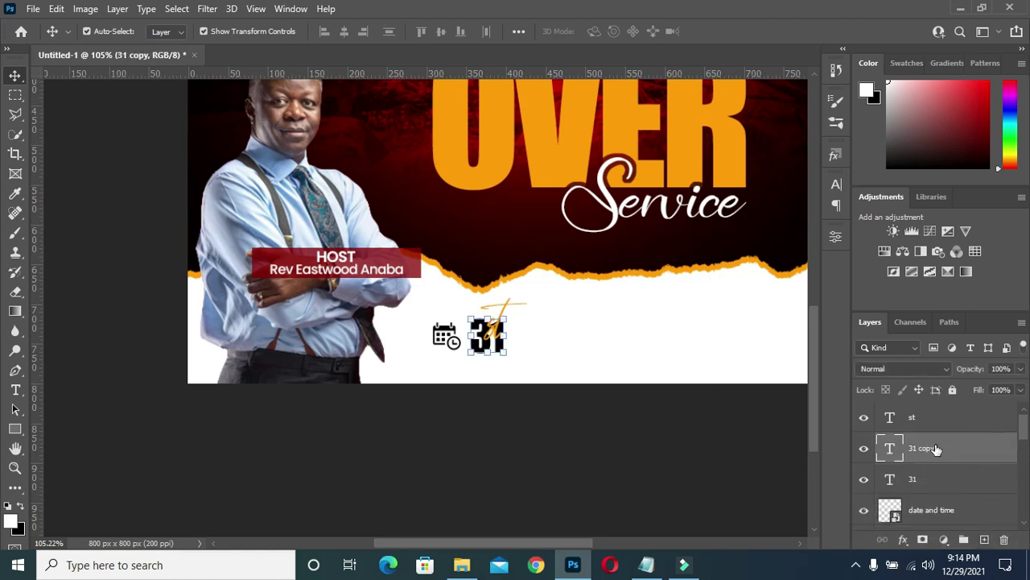
drag(937, 448, 926, 407)
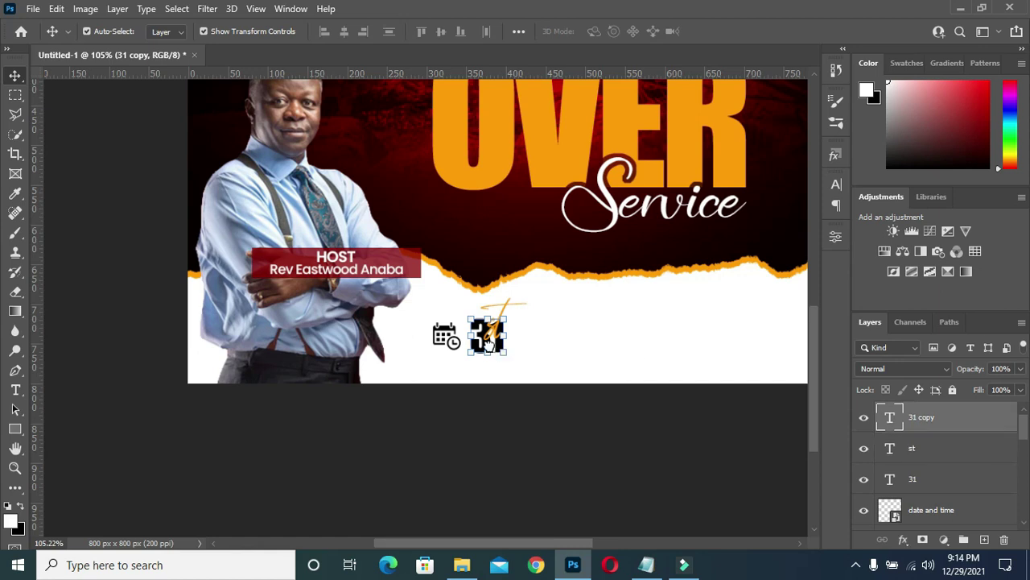
scroll(487, 343, up, 2)
drag(487, 342, 549, 345)
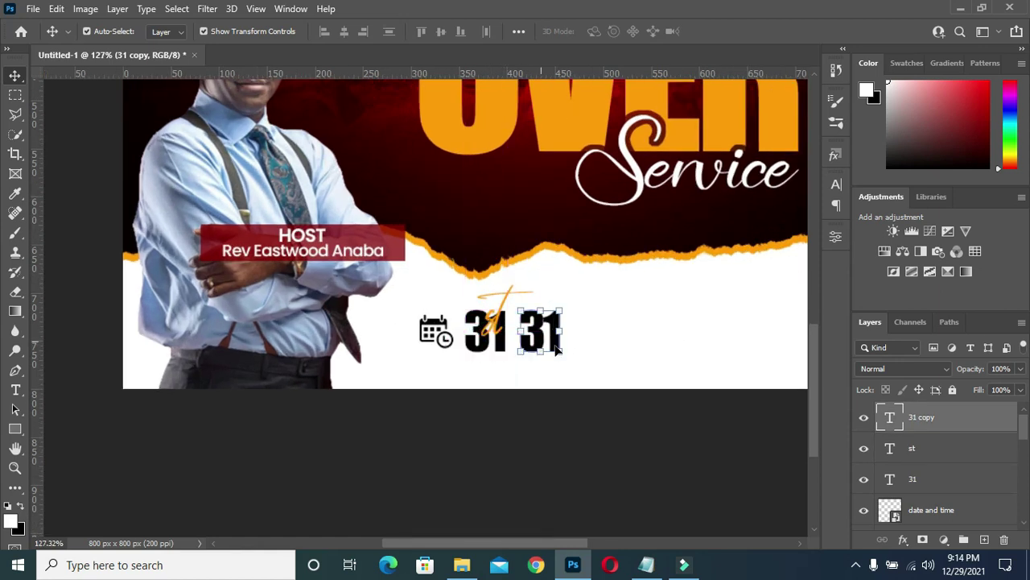
Replace the copied 31 text with 'DEC.' taken from the notes
double_click(547, 343)
key(ctrl+a)
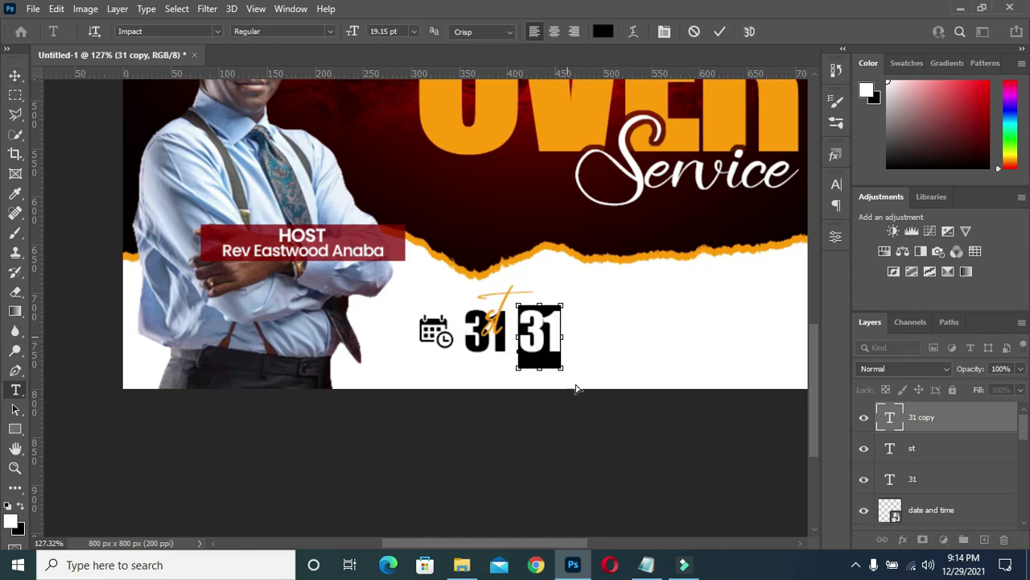
click(644, 561)
drag(222, 282, 199, 282)
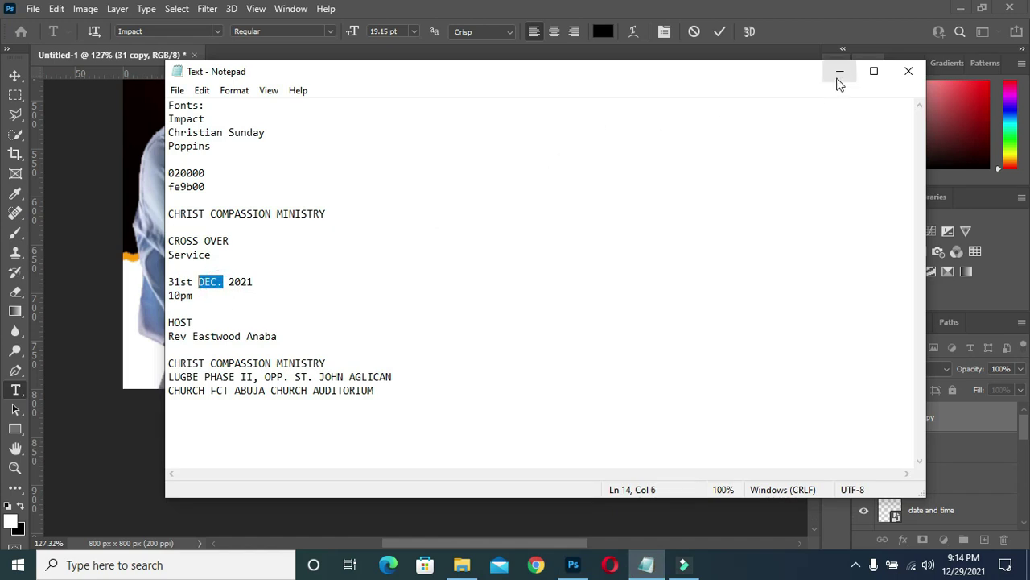
click(840, 71)
key(ctrl+v)
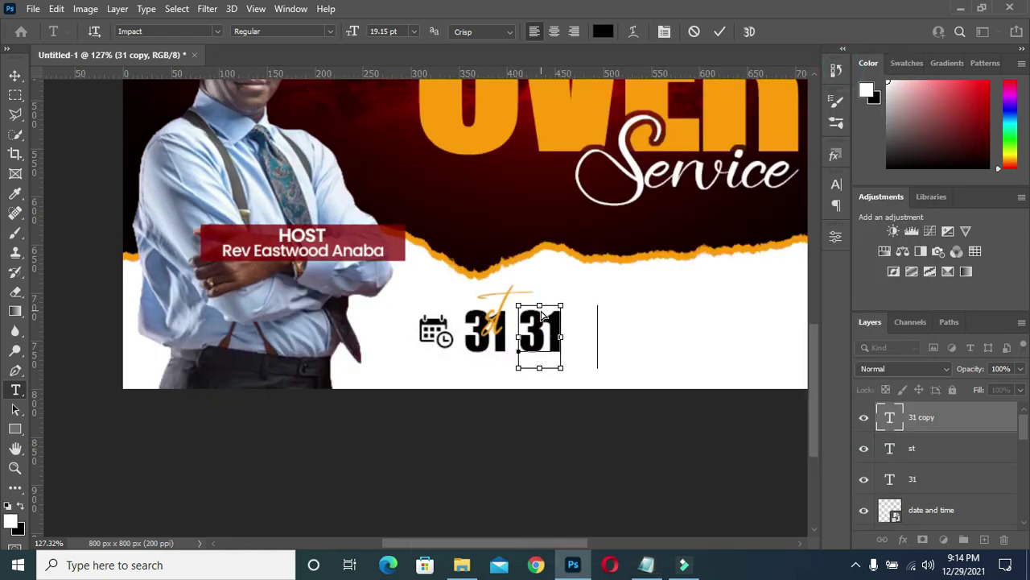
text(DEC.)
click(16, 74)
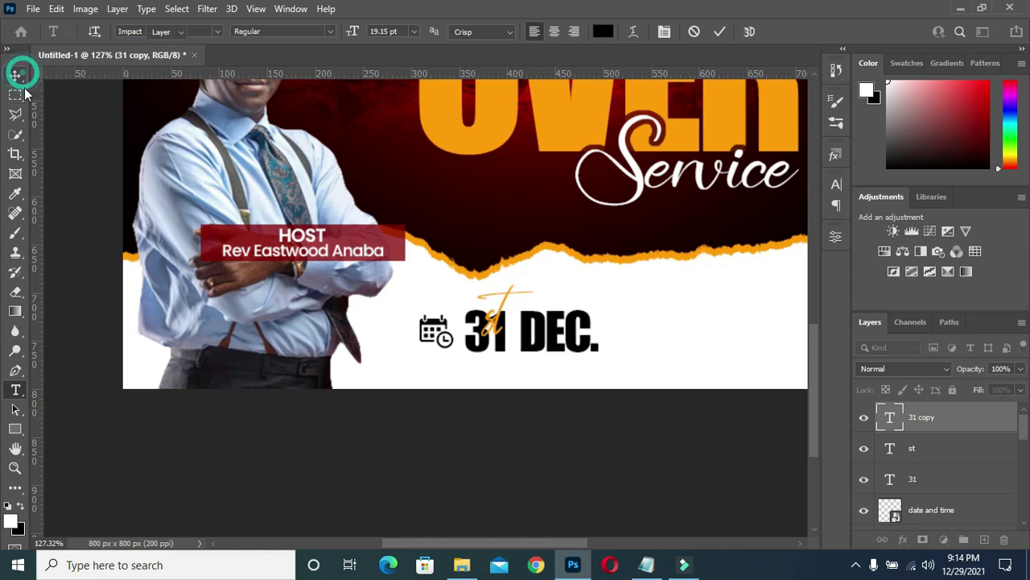
Shrink DEC. to about 50% beside the 31st
drag(597, 351, 597, 367)
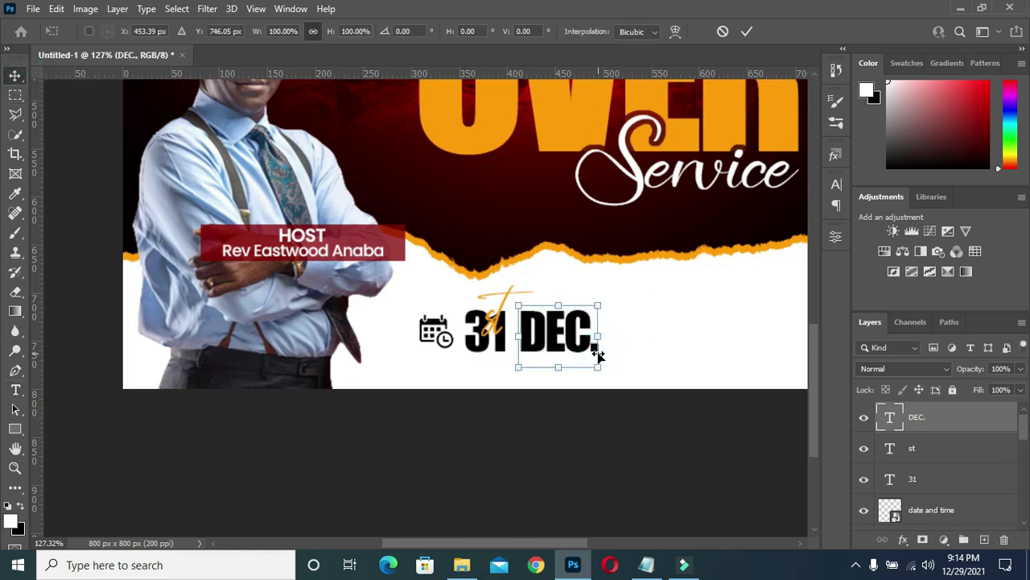
mouse_move(598, 367)
mouse_down()
mouse_move(532, 322)
mouse_move(547, 339)
mouse_up()
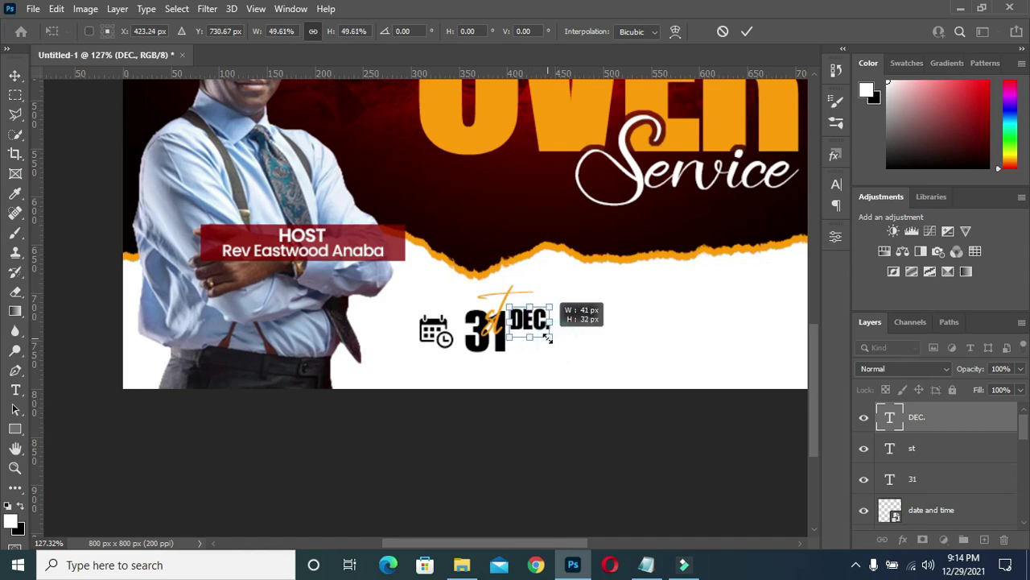
click(746, 32)
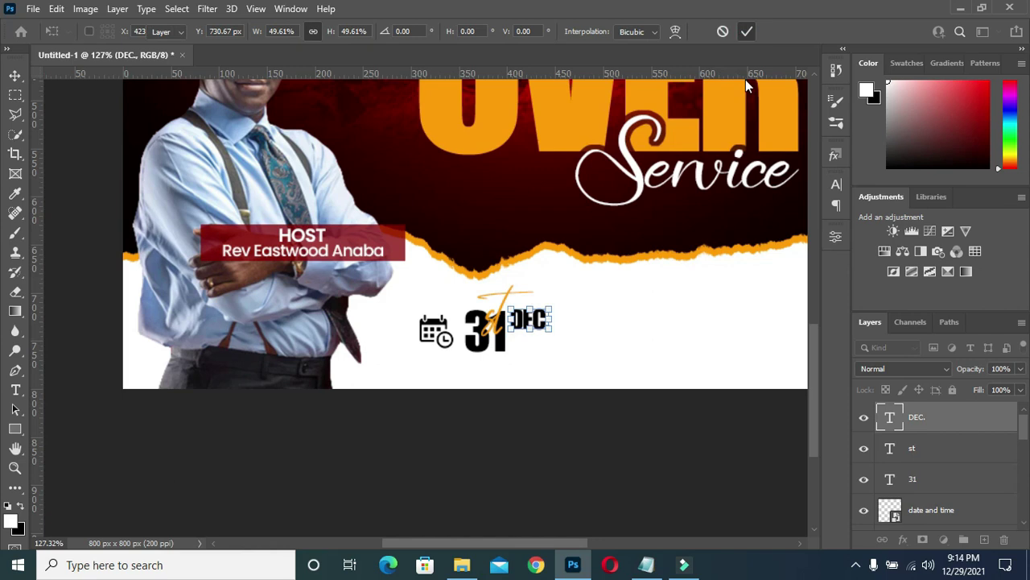
Duplicate the DEC. layer and move the copy just below it
click(626, 427)
click(540, 328)
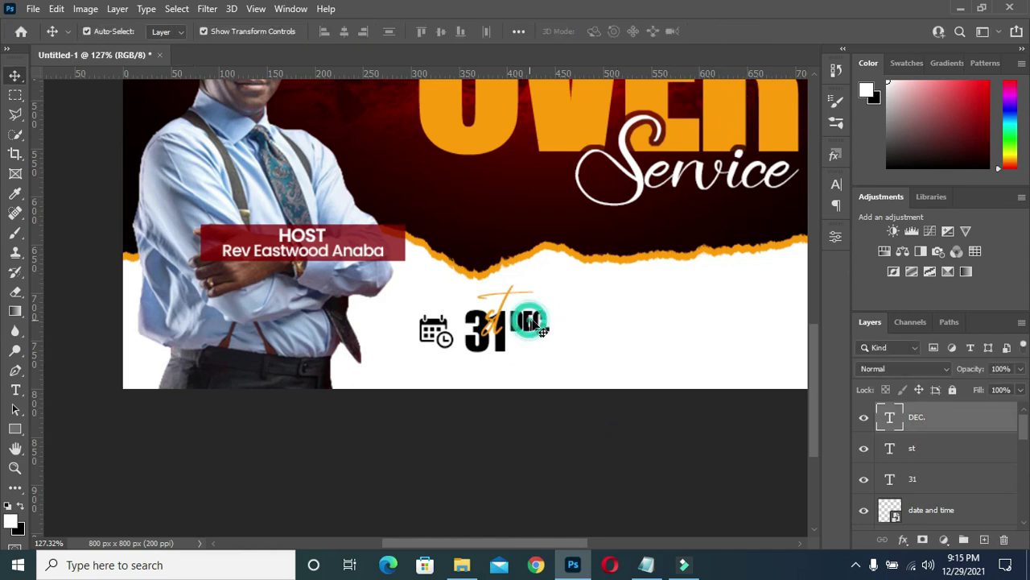
drag(957, 418, 984, 538)
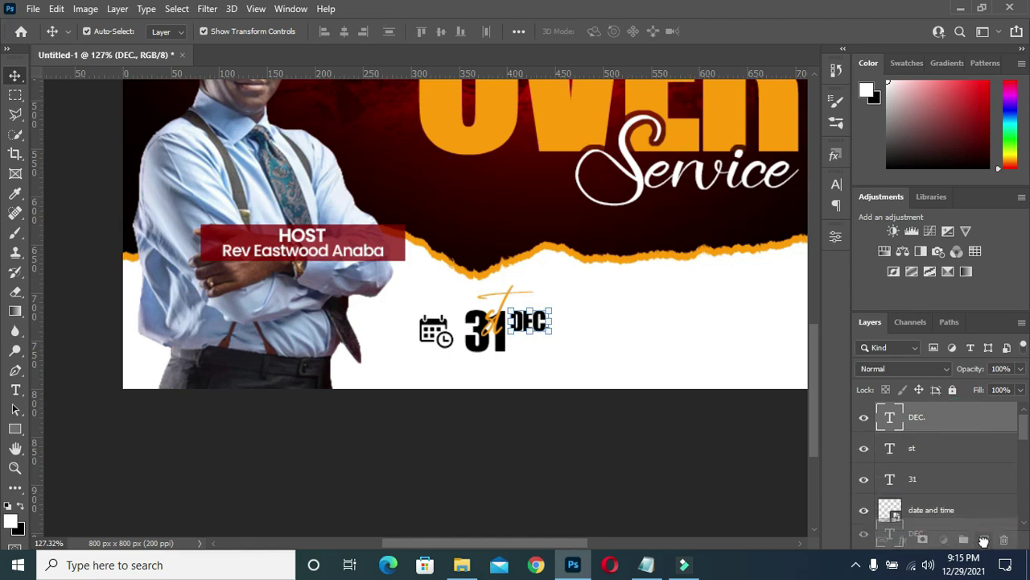
drag(540, 325, 542, 348)
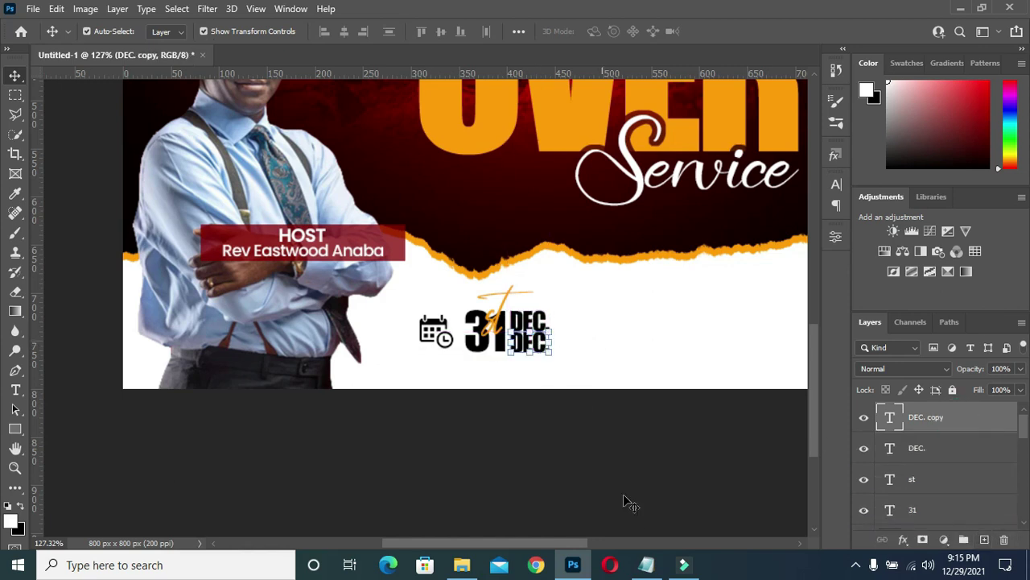
Change the copied DEC. text to '2021'
click(646, 565)
drag(230, 282, 258, 284)
click(840, 71)
double_click(535, 345)
double_click(535, 344)
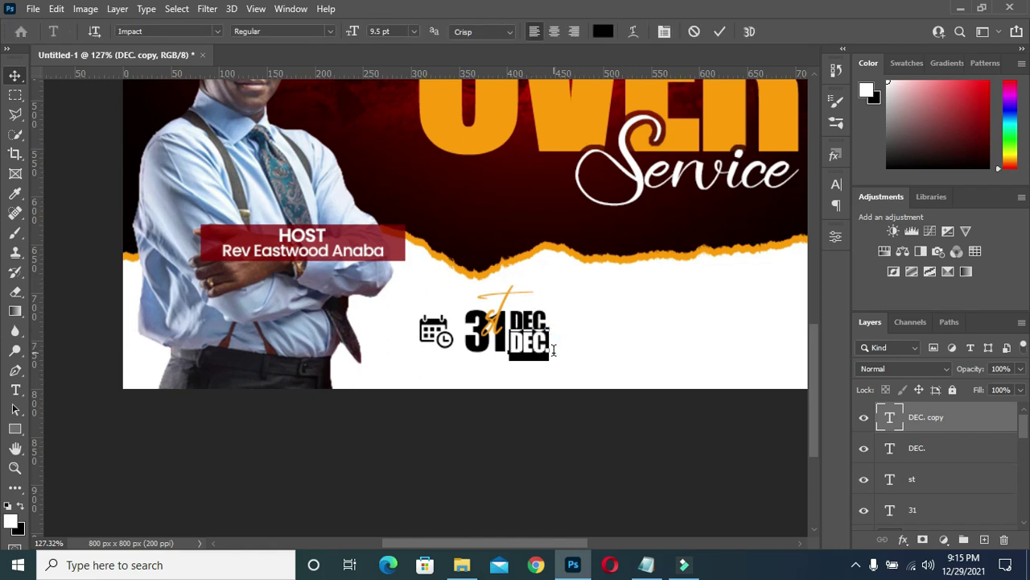
text(2021)
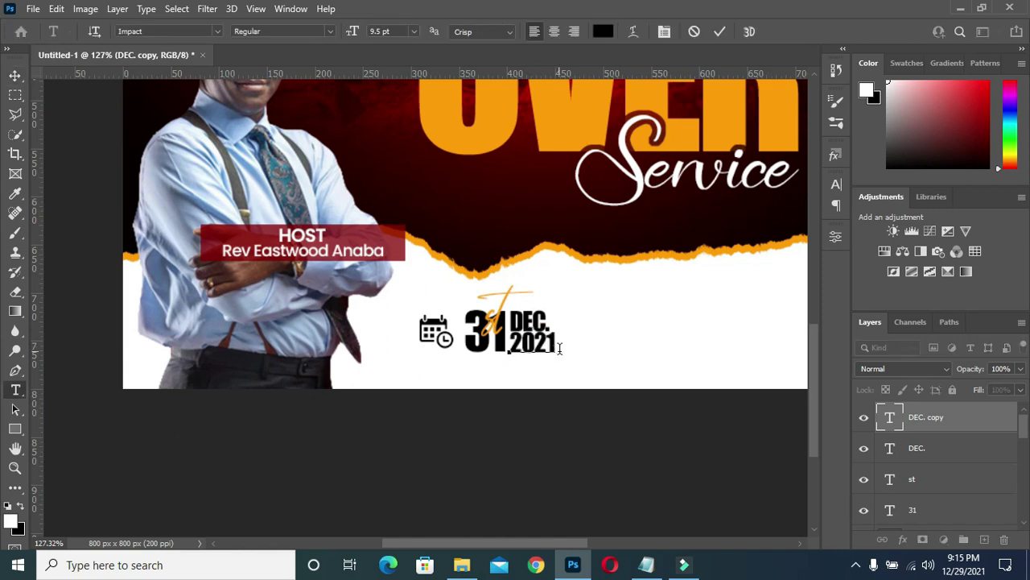
click(720, 31)
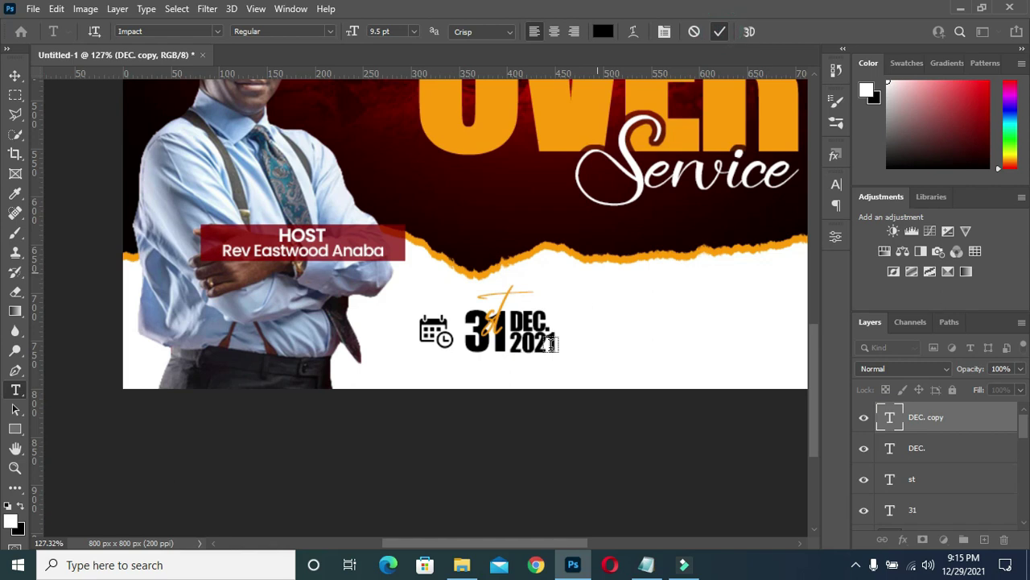
Scale 2021 to about 89% to match the width of DEC
scroll(551, 345, up, 2)
click(15, 75)
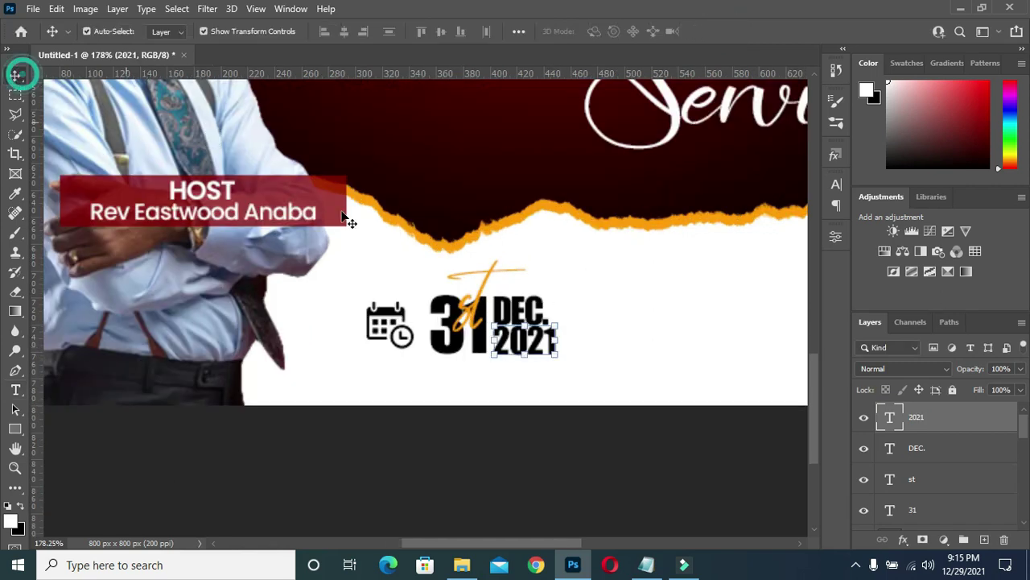
drag(559, 323, 556, 322)
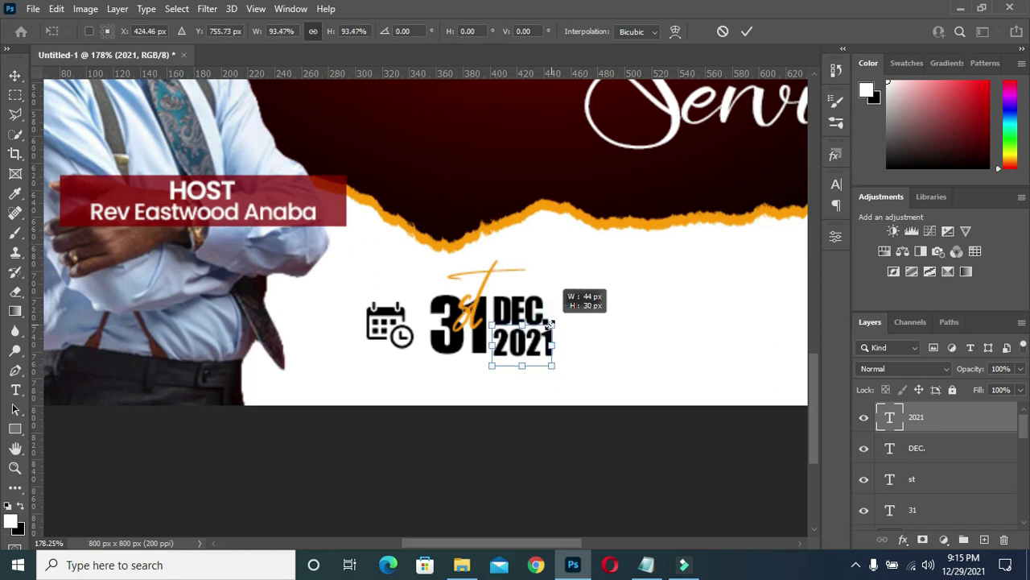
drag(556, 322, 547, 324)
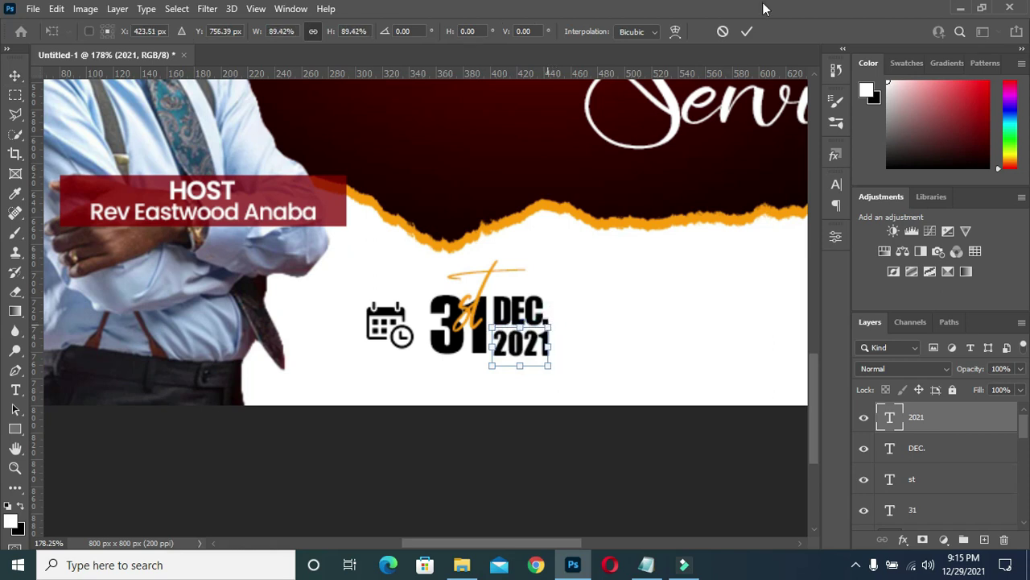
click(747, 31)
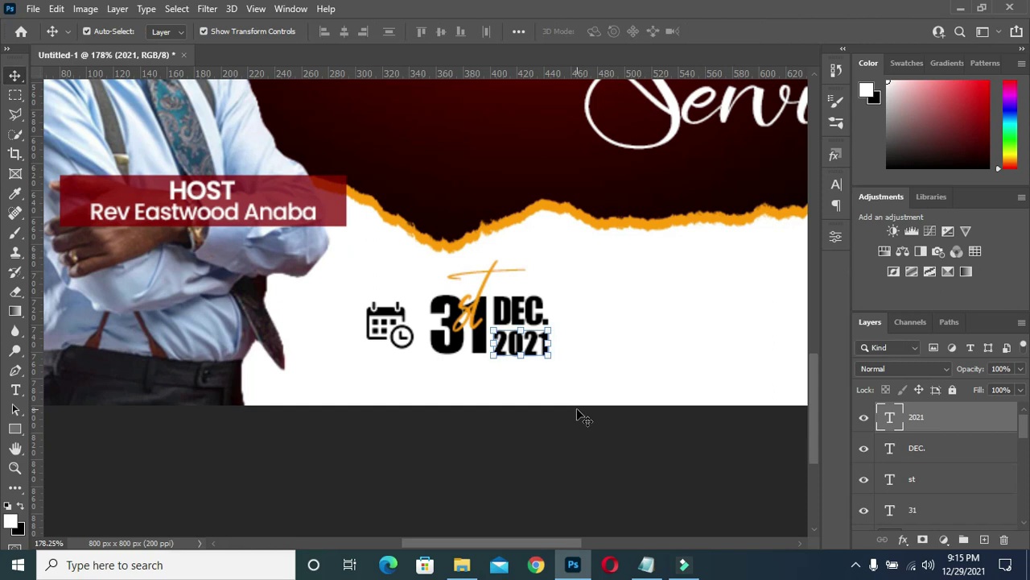
click(528, 354)
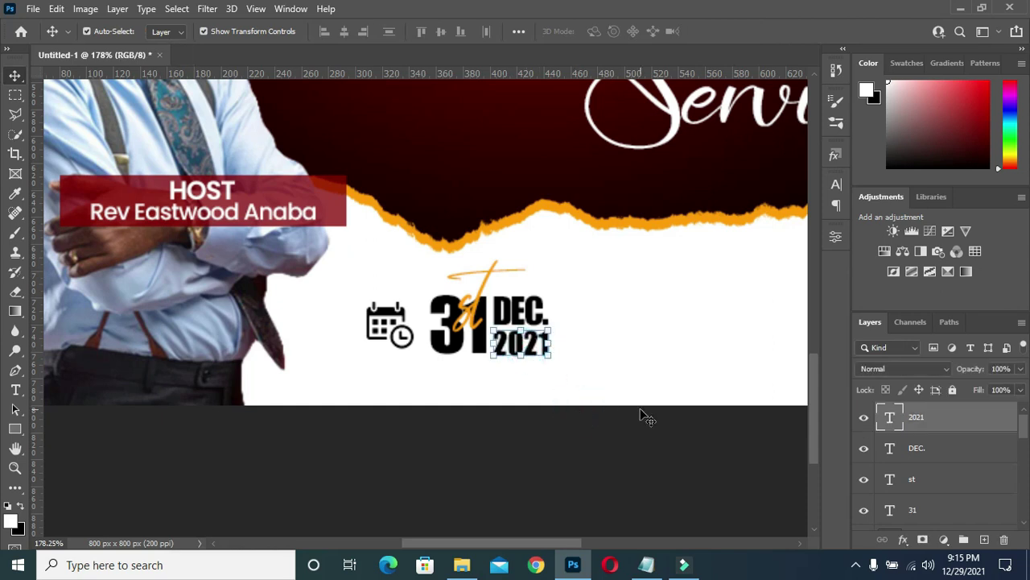
Deselect 2021 and scroll to review the 31st DEC. 2021 date block
click(550, 435)
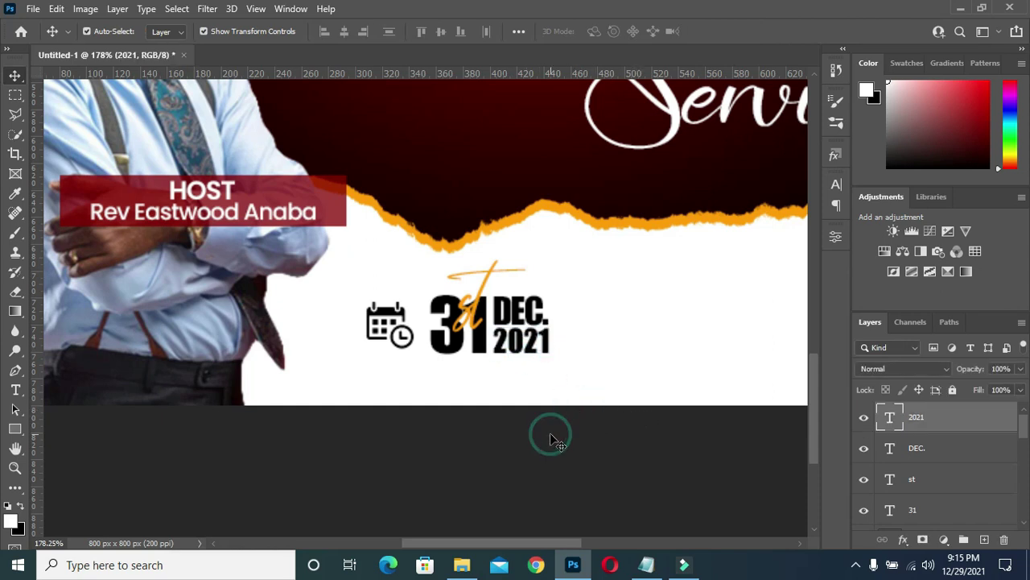
alt+scroll(516, 330, down, 3)
alt+scroll(516, 330, down, 1)
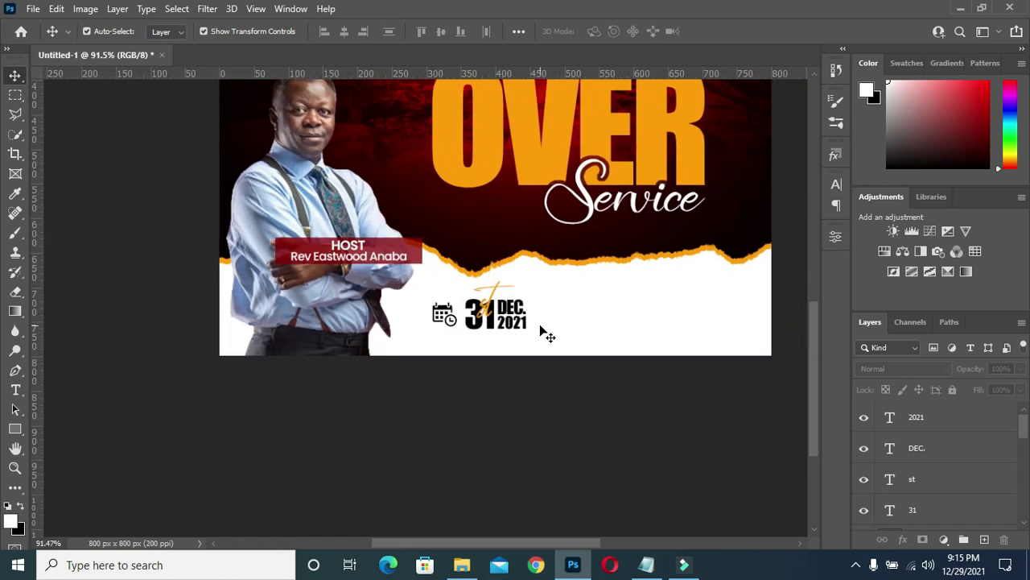
alt+scroll(545, 333, down, 1)
alt+scroll(479, 269, up, 1)
alt+scroll(563, 268, up, 1)
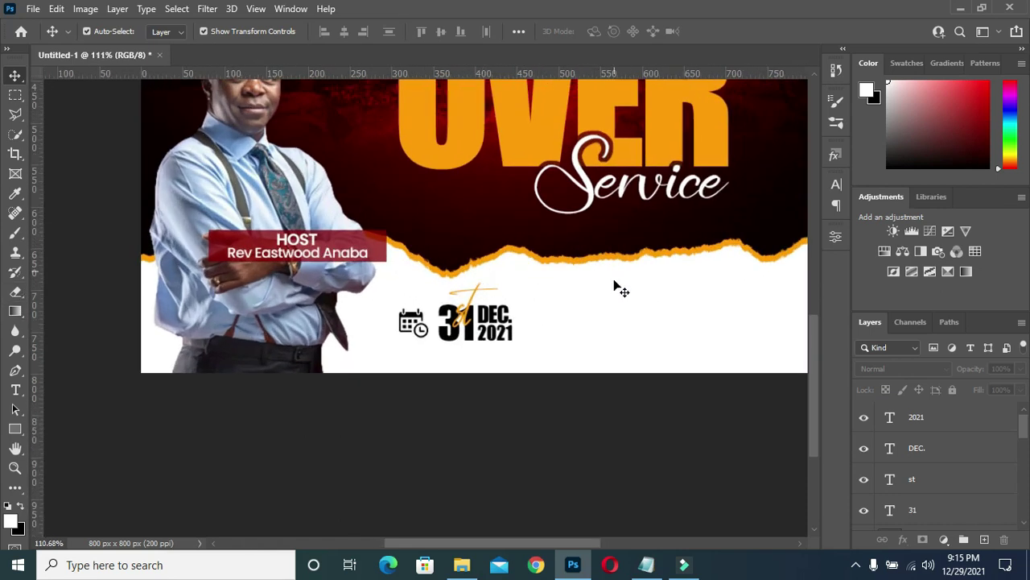
alt+scroll(612, 287, up, 1)
click(13, 430)
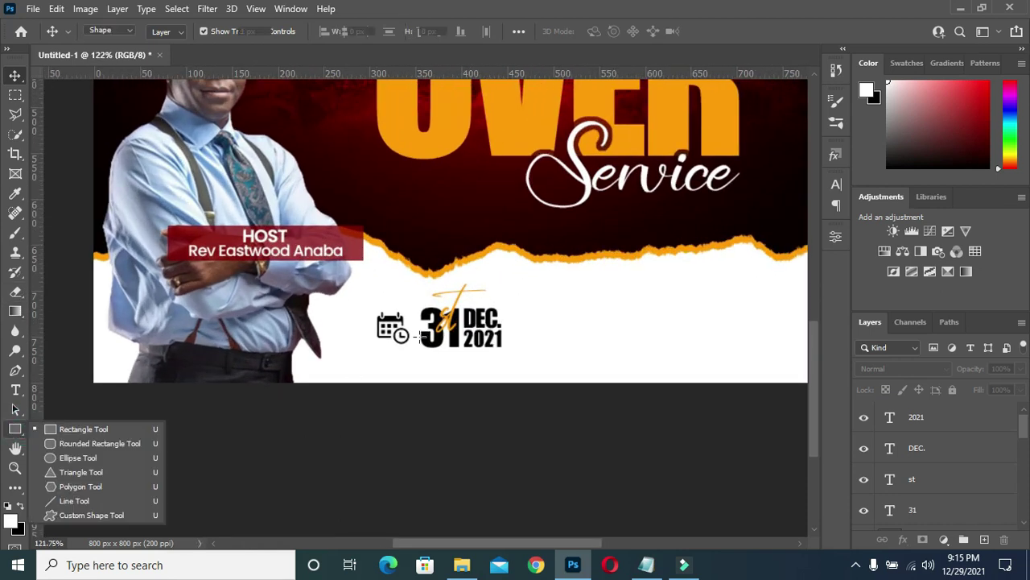
Draw a 4×43 px orange vertical bar just right of DEC. 2021
click(519, 307)
drag(519, 307, 521, 347)
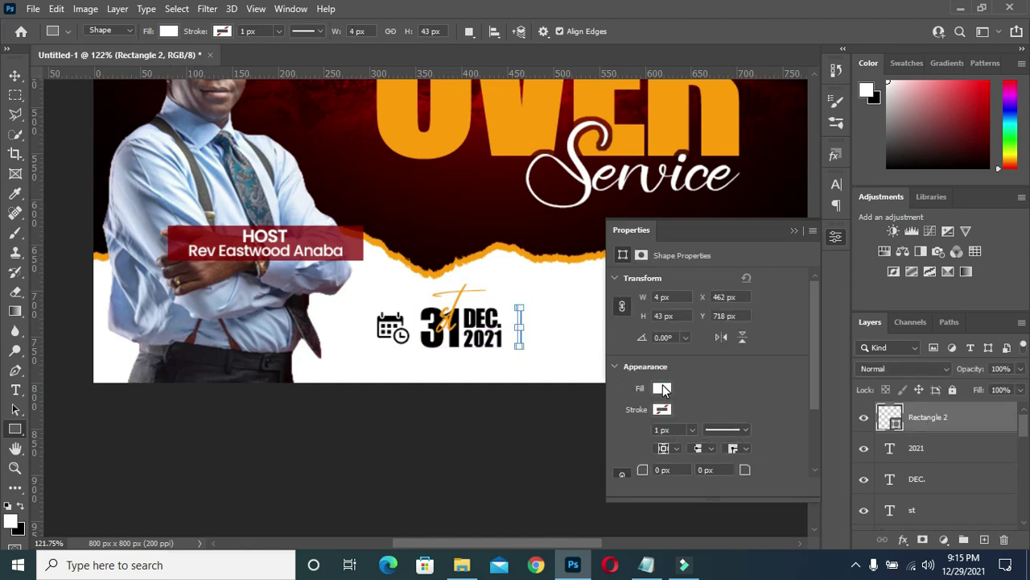
click(662, 389)
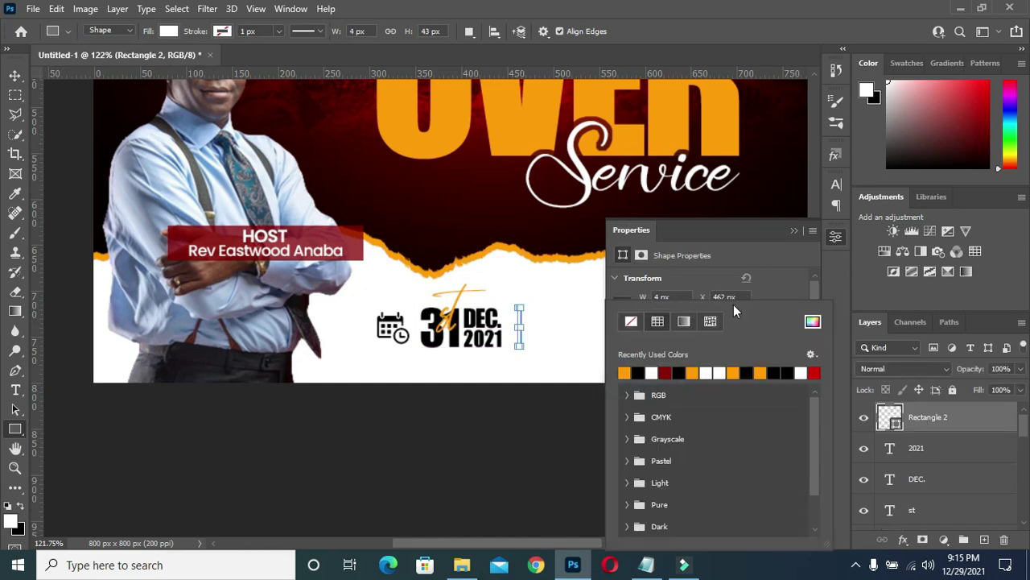
click(795, 231)
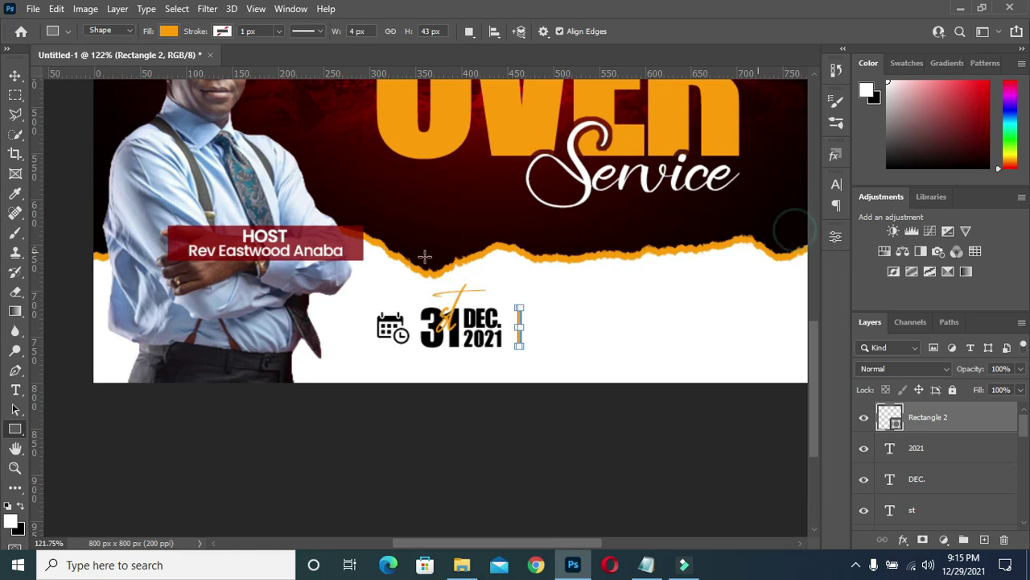
click(15, 76)
click(581, 455)
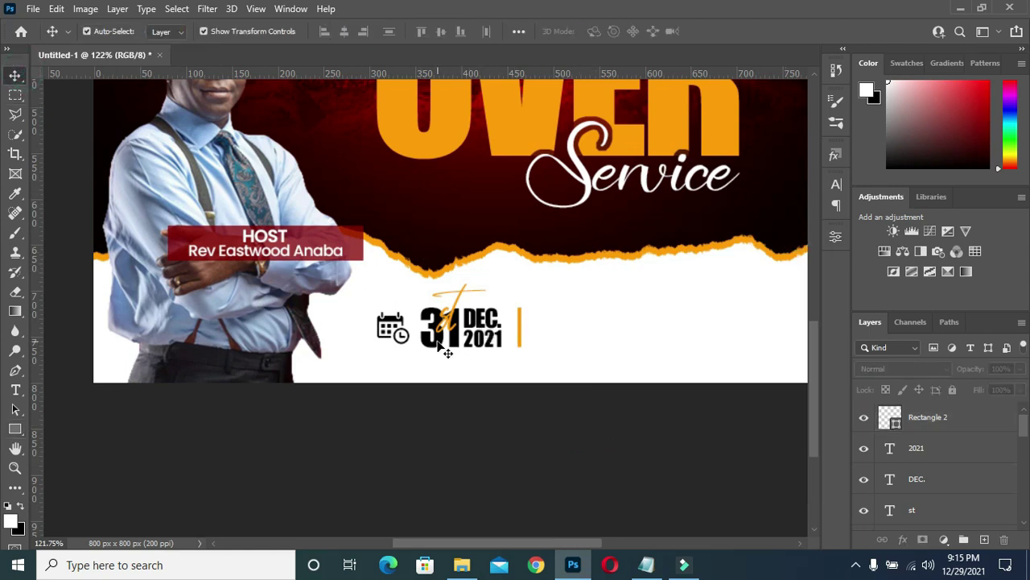
click(487, 340)
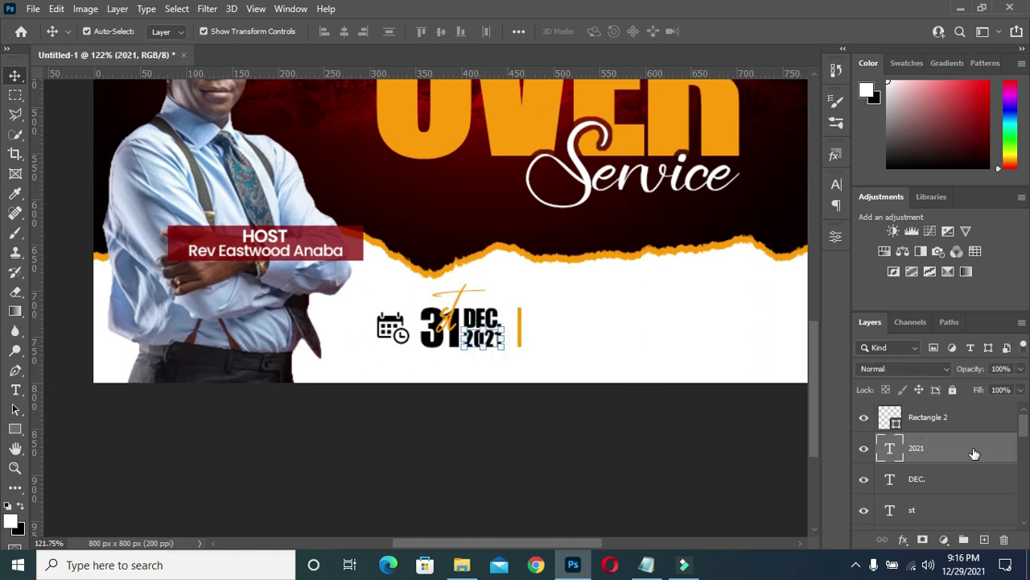
Duplicate the 2021 text above Rectangle 2 and move it right of the orange bar
key(ctrl+j)
drag(946, 450, 924, 402)
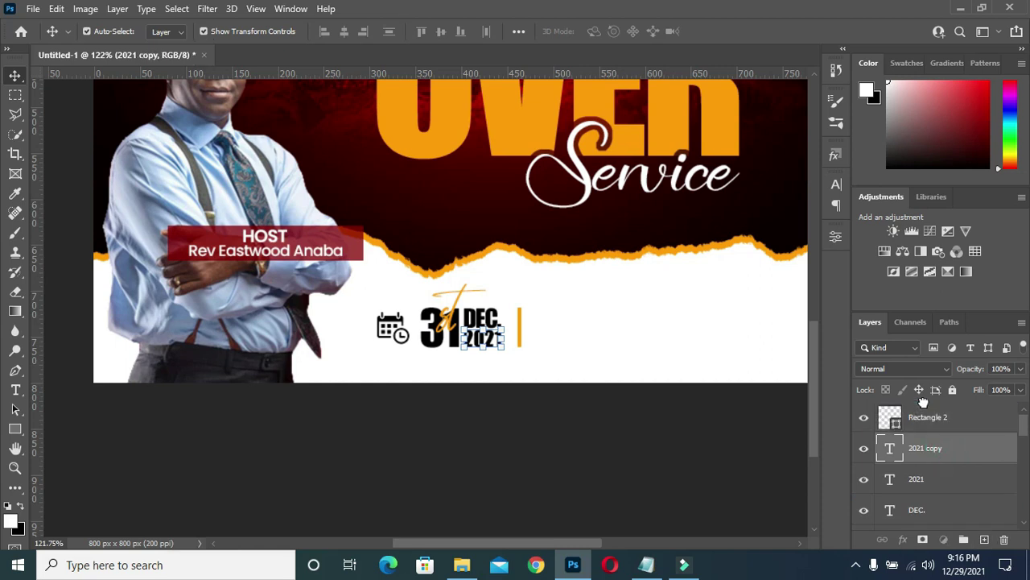
drag(472, 344, 542, 333)
Change the copied 2021 text to '10pm' as listed in the notes
click(647, 565)
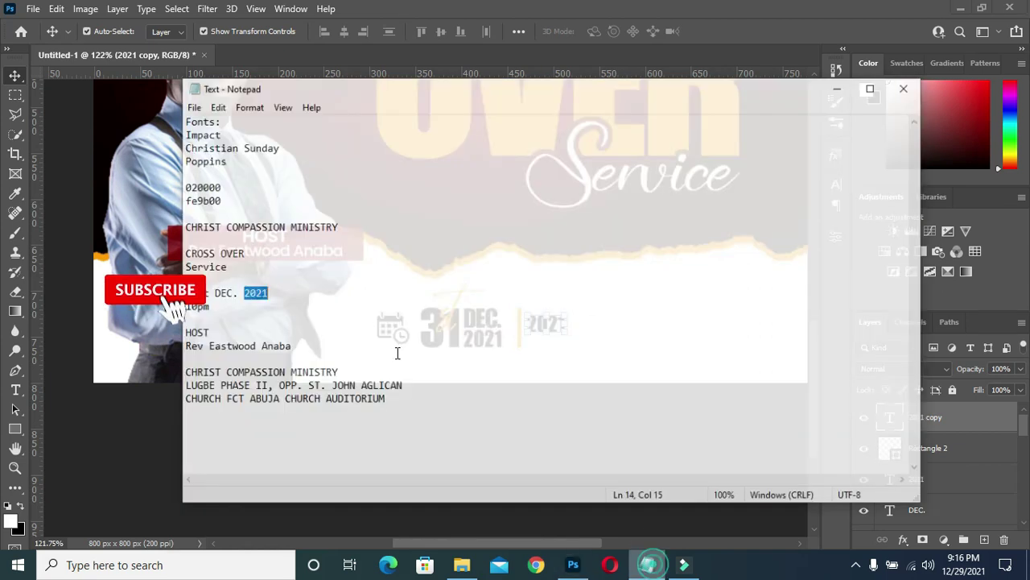
key(Home)
key(Down)
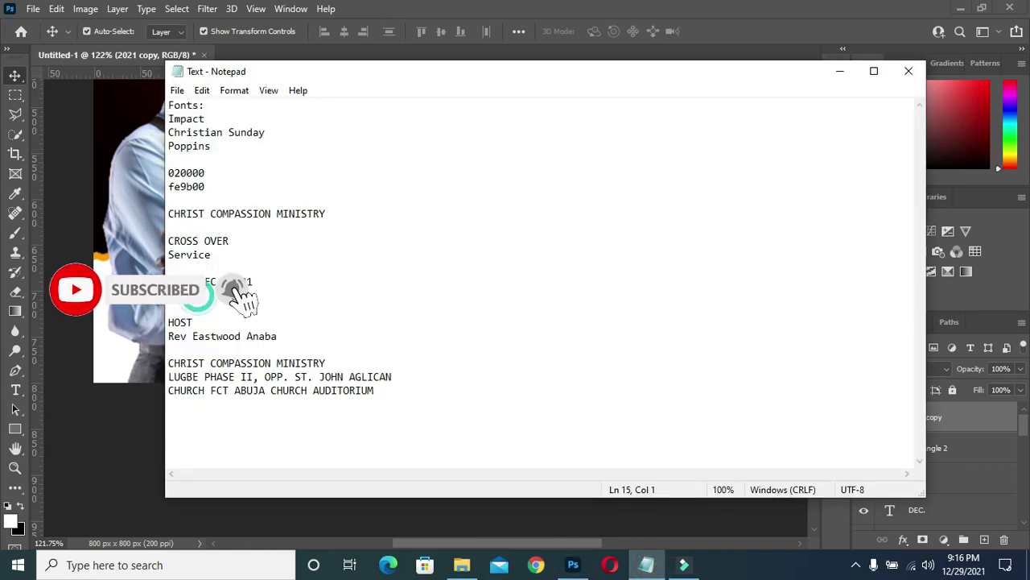
click(840, 71)
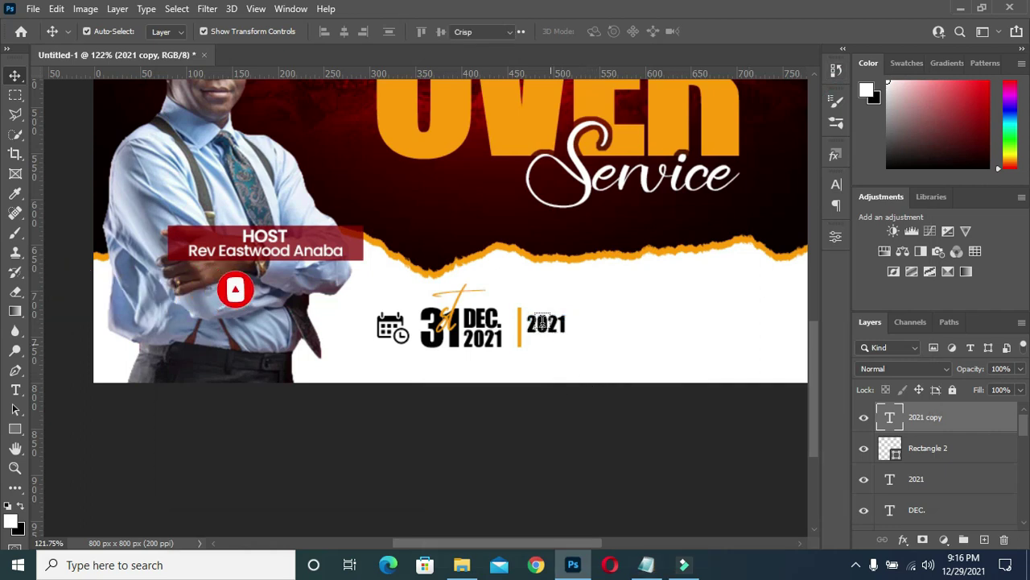
double_click(564, 326)
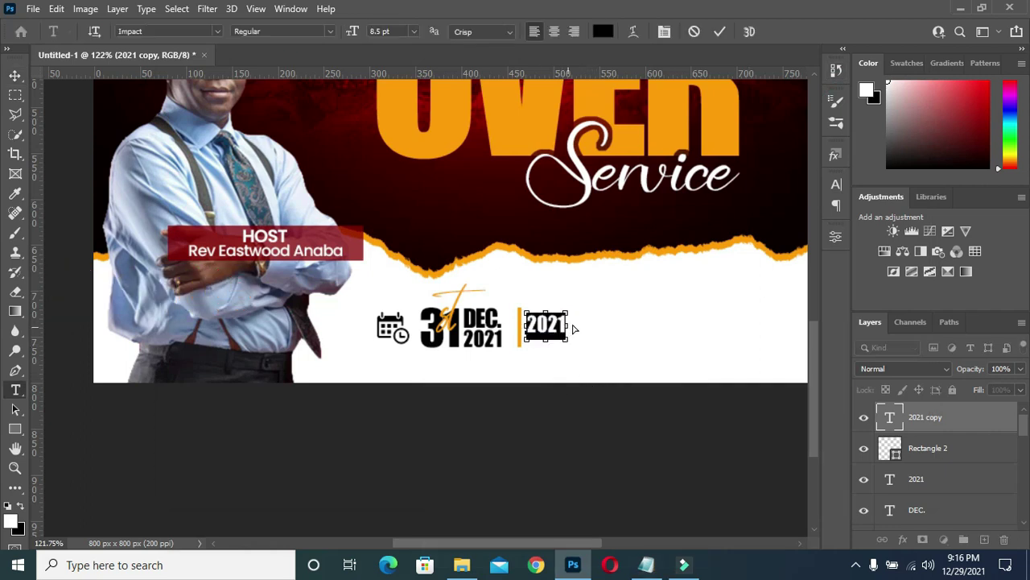
text(10pm)
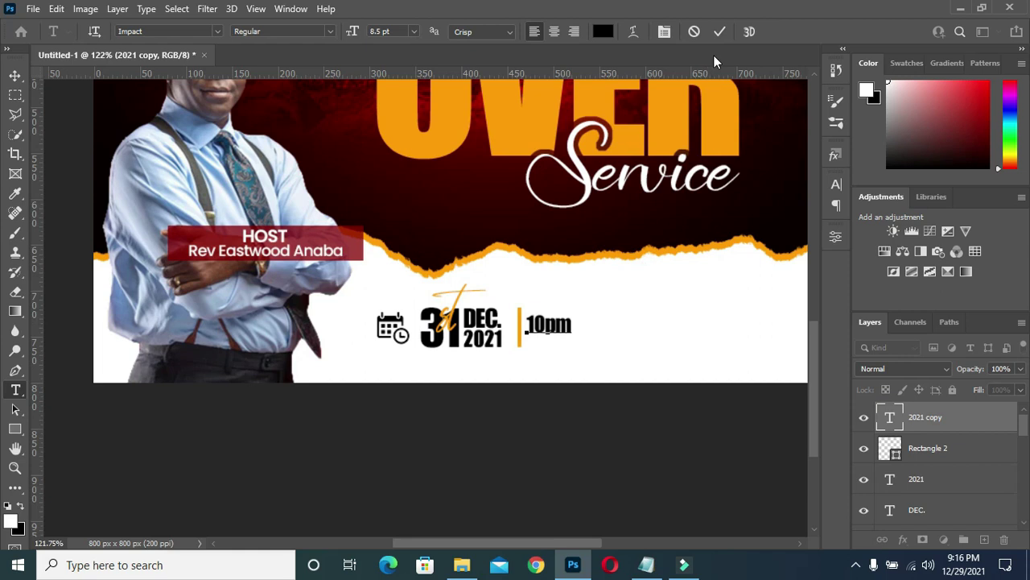
click(722, 31)
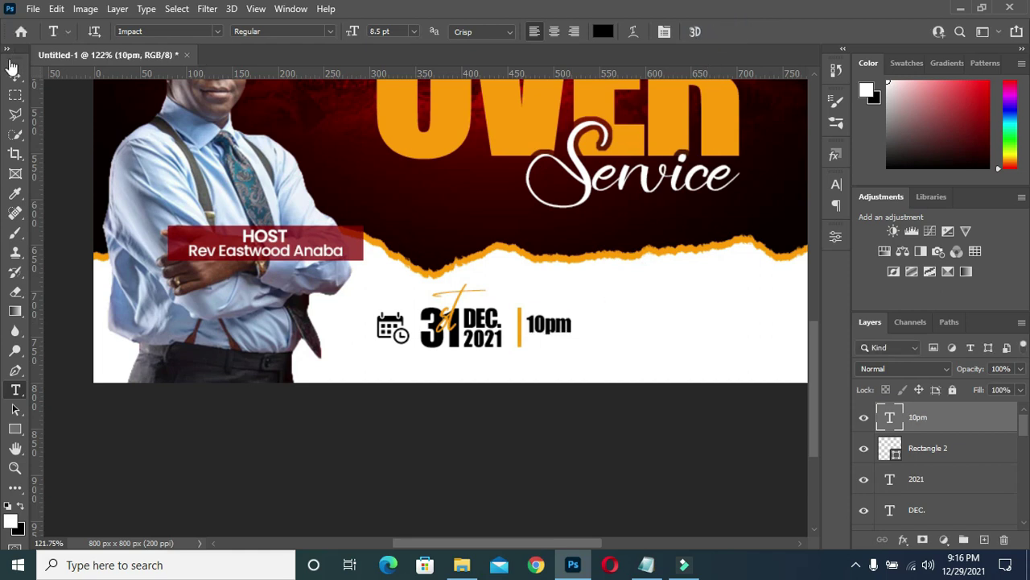
Nudge 10pm slightly down to line up beside the orange bar
key(v)
drag(553, 324, 579, 347)
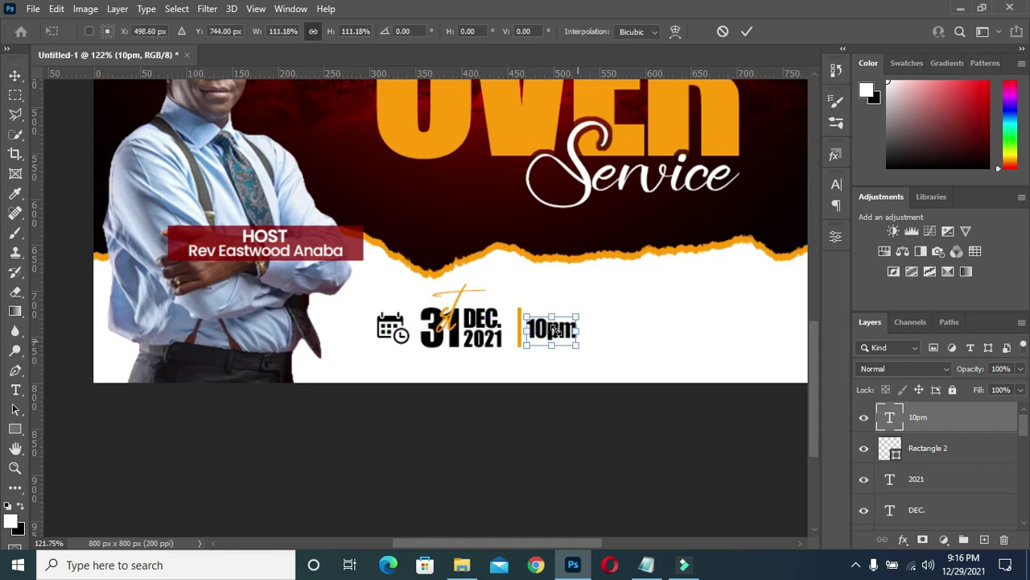
click(745, 34)
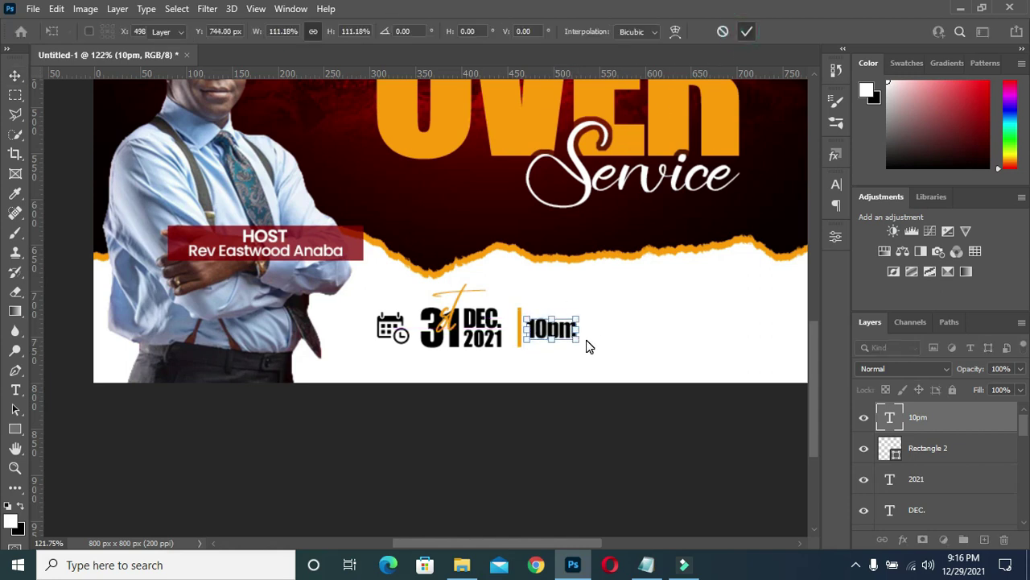
click(554, 390)
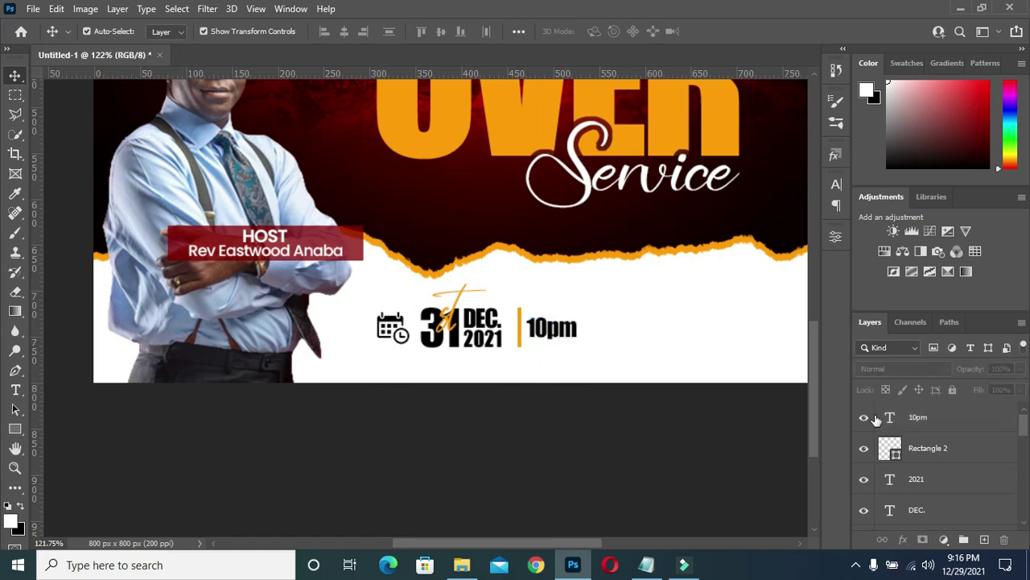
click(928, 422)
Group the date-line layers (st, 31, date and time) into a group named DATE
scroll(932, 459, down, 3)
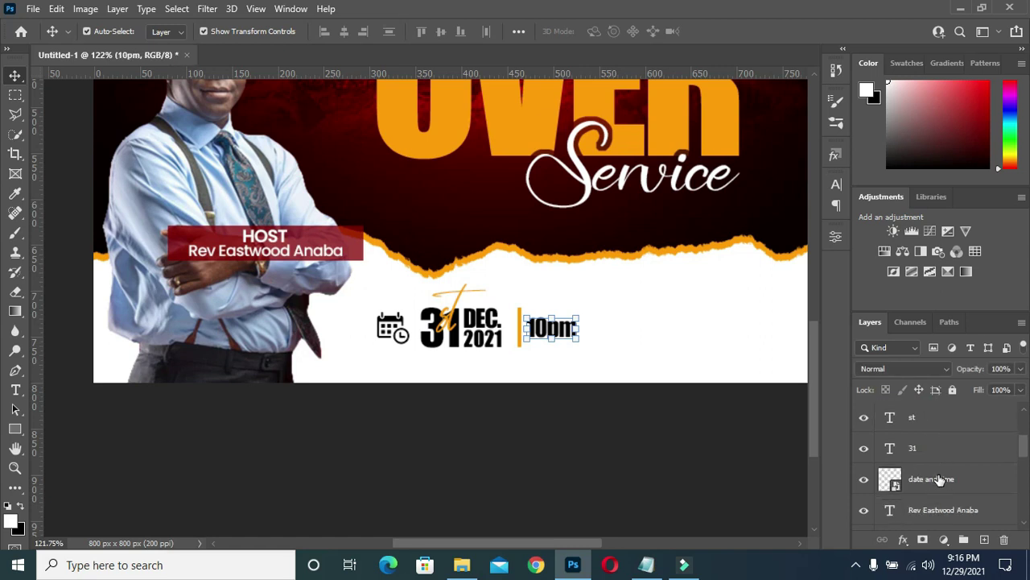
shift+click(939, 478)
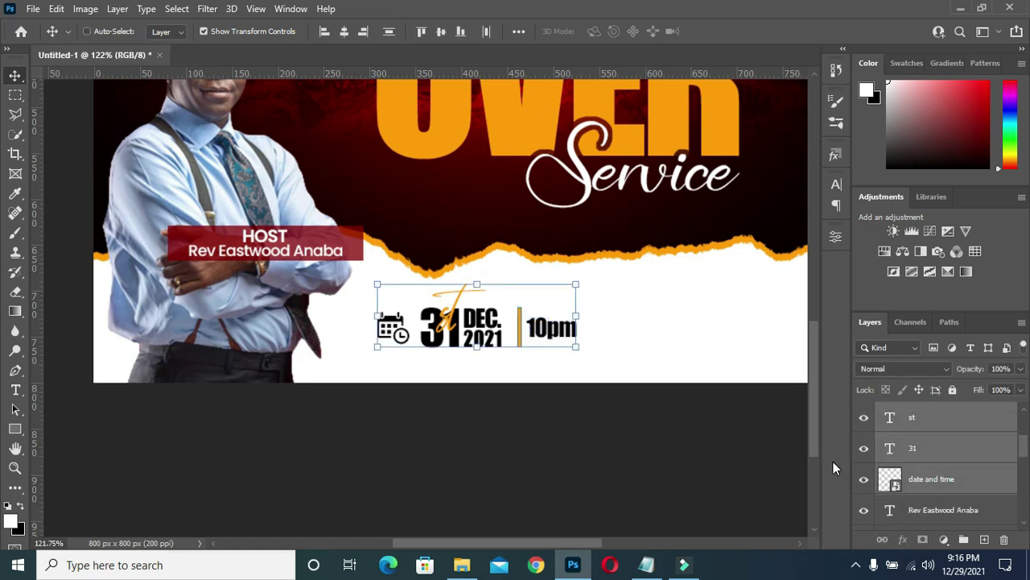
key(ctrl+g)
double_click(921, 411)
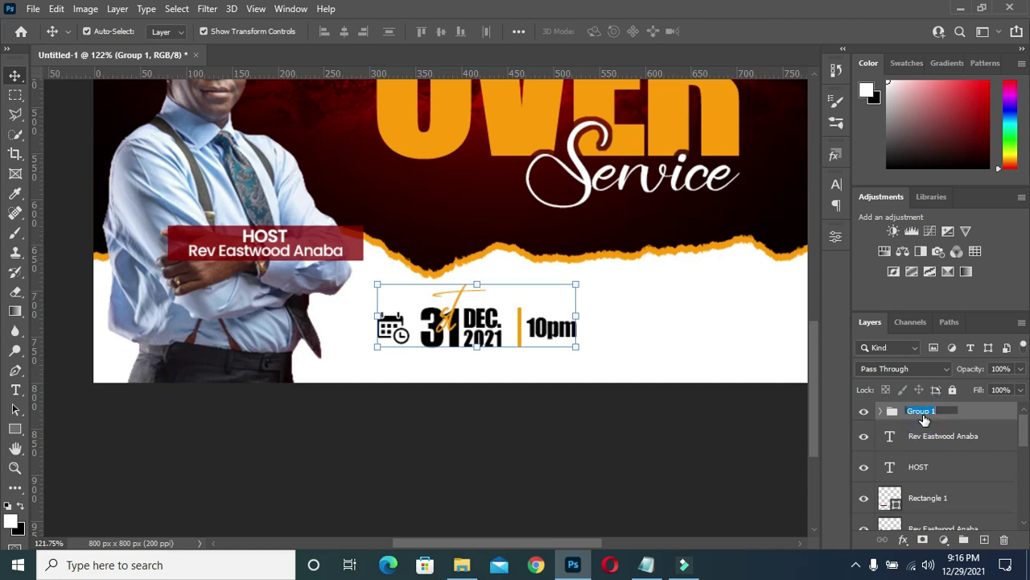
text(DA)
click(955, 442)
Group the host name, label and photo layers into a group named PASTOR
click(948, 441)
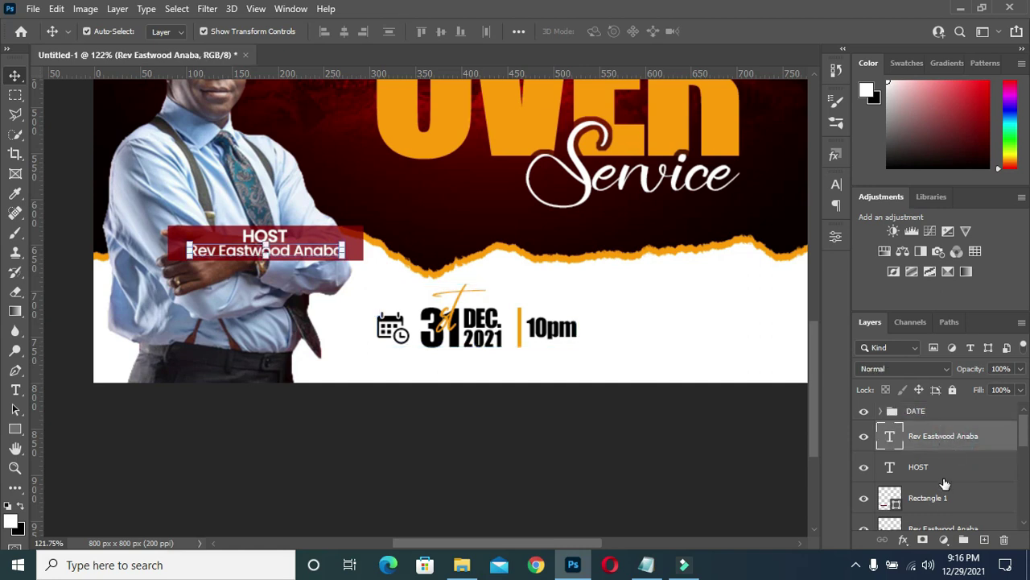
scroll(946, 483, down, 1)
scroll(939, 499, down, 1)
click(938, 494)
key(ctrl+g)
double_click(921, 411)
text(PASTOR)
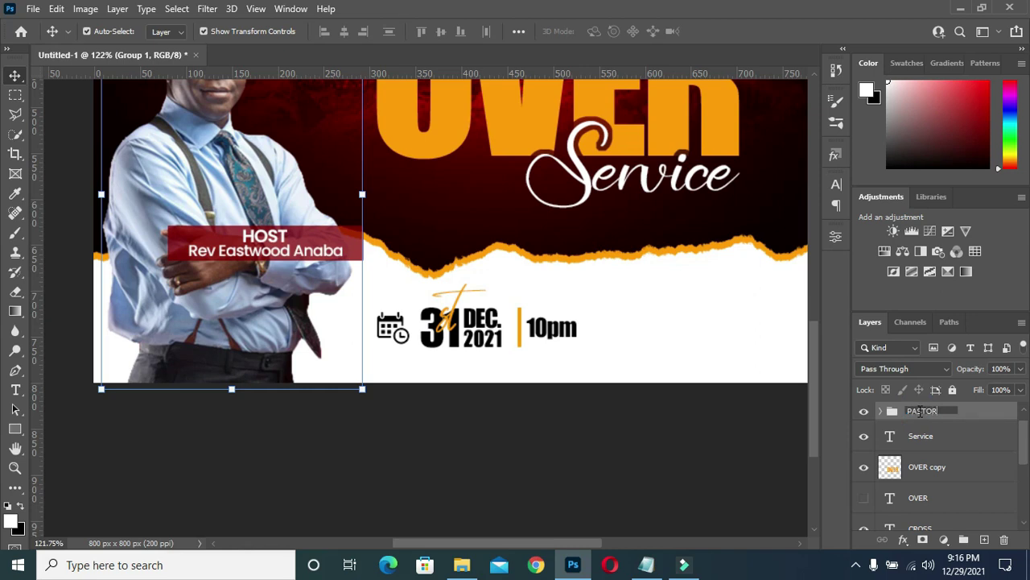
click(924, 438)
Group the OVER, CROSS and PRESENT title layers into a group named TEXT
scroll(930, 451, down, 1)
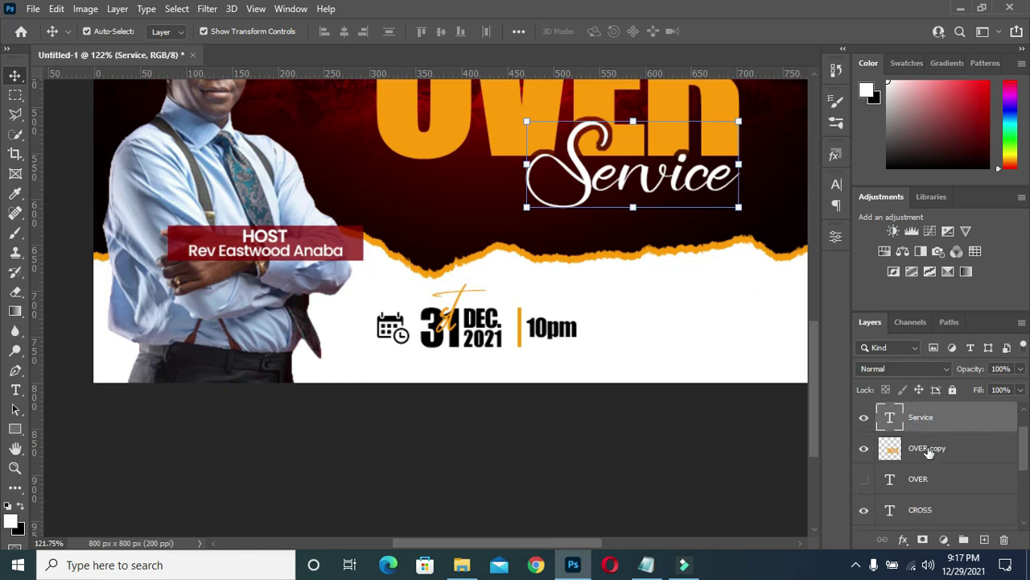
scroll(930, 452, down, 1)
scroll(928, 458, down, 1)
scroll(926, 465, down, 1)
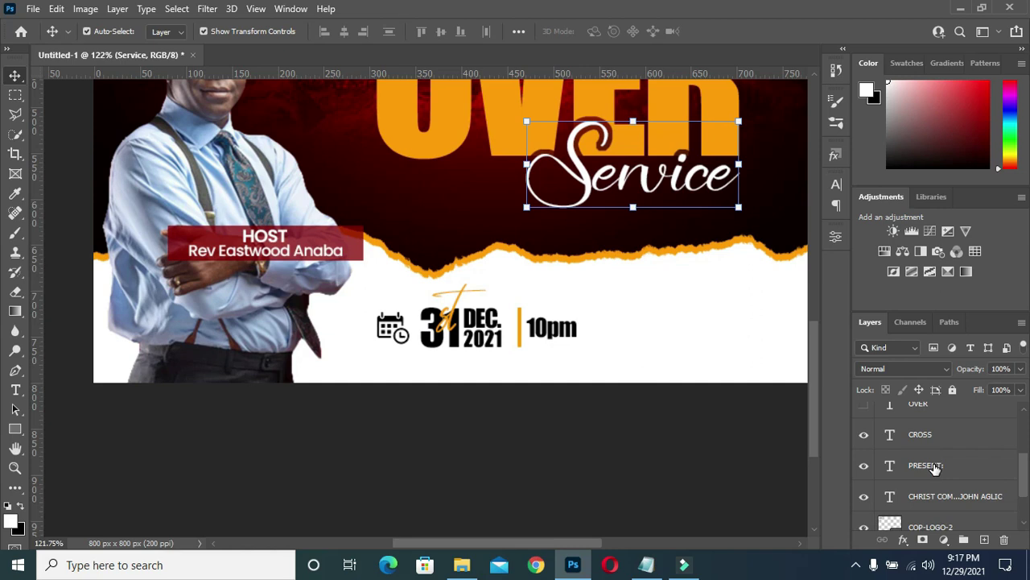
shift+click(934, 466)
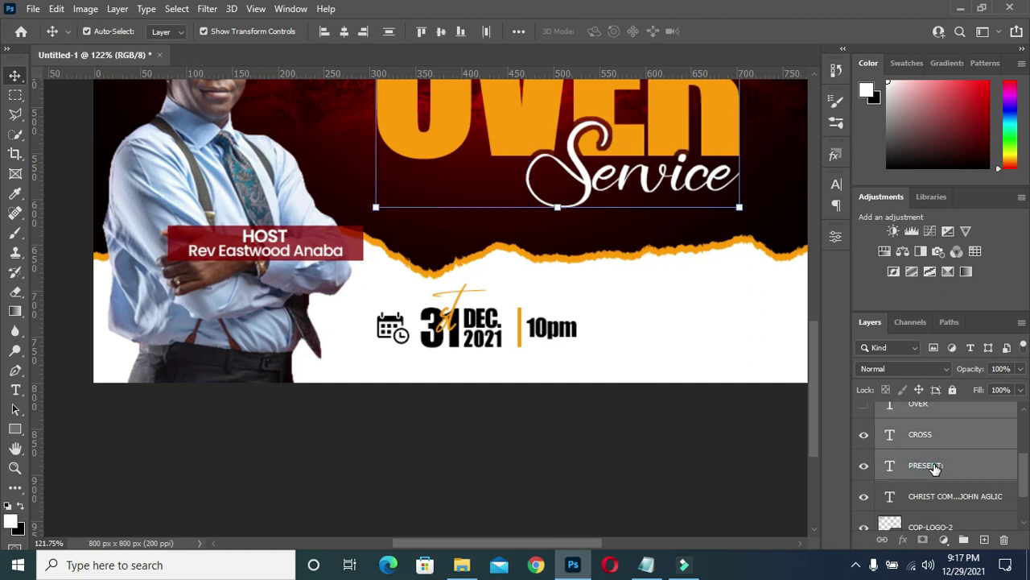
key(ctrl+g)
double_click(917, 411)
text(TEXT)
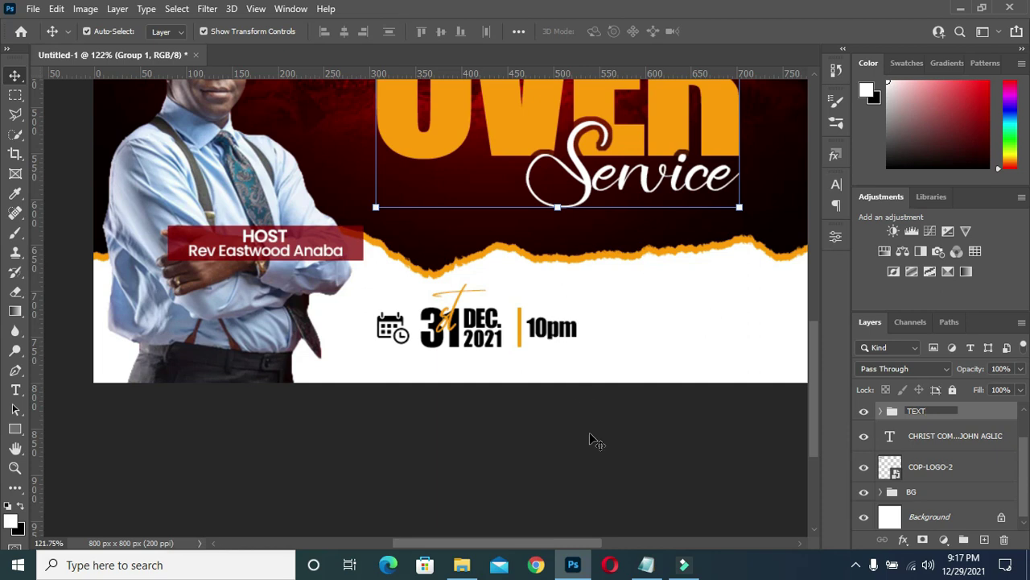
click(586, 469)
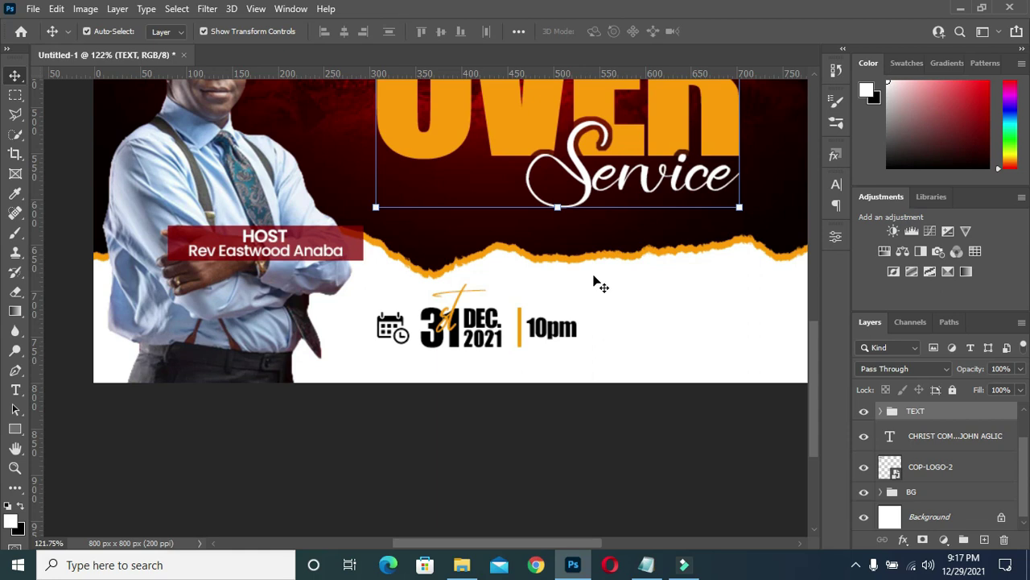
Fit the whole flyer in the window with Ctrl+0
key(ctrl+0)
scroll(600, 334, up, 1)
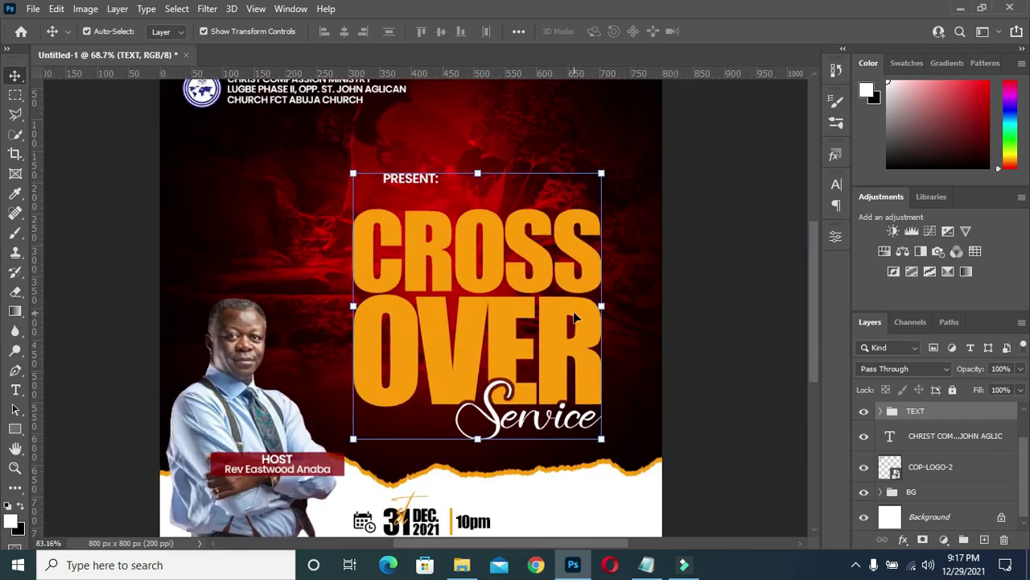
scroll(620, 379, down, 1)
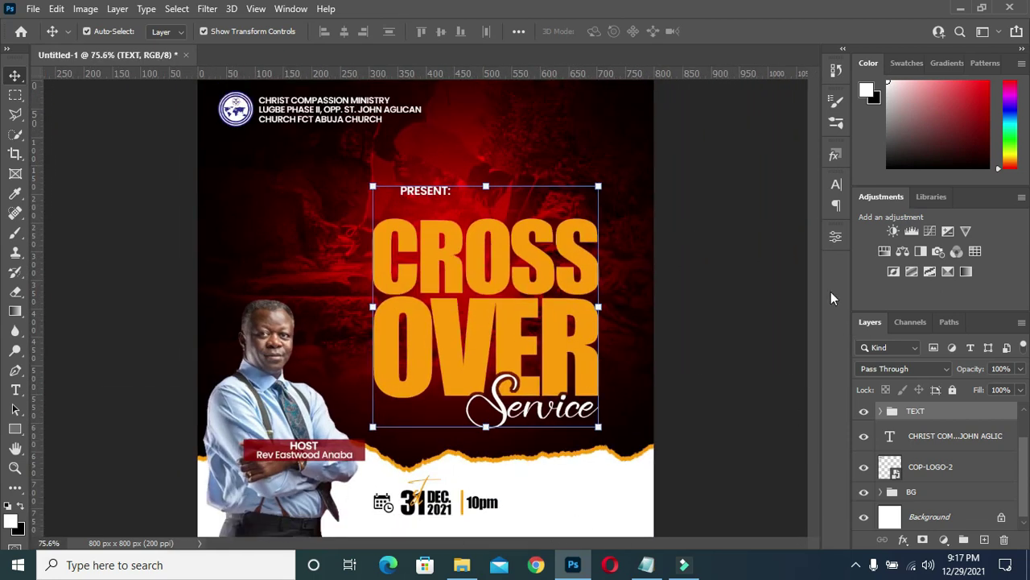
scroll(566, 515, up, 2)
drag(811, 391, 816, 431)
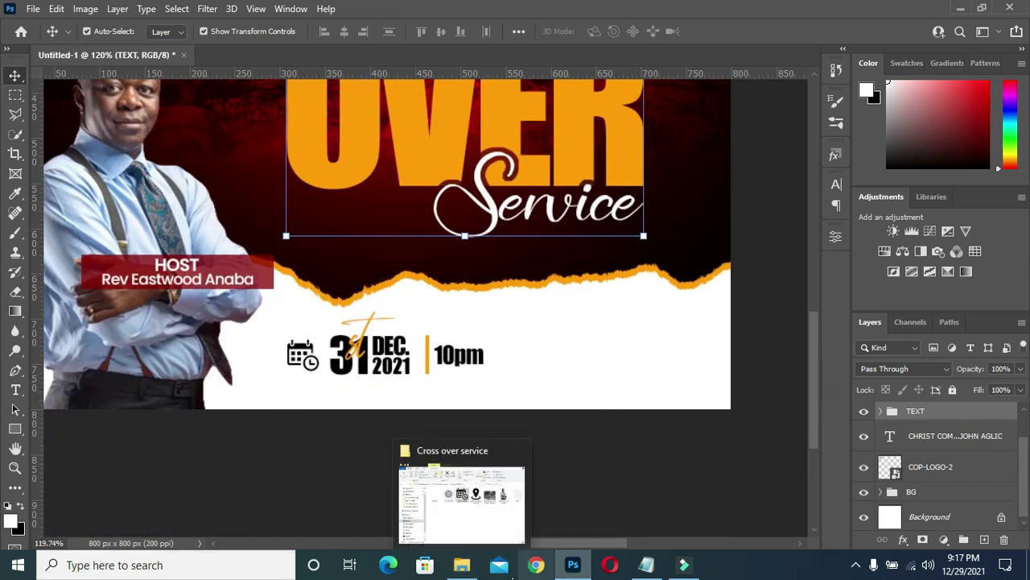
Place google-location-icon-16 from the asset folder, shrunk small and positioned right of 10pm
click(461, 564)
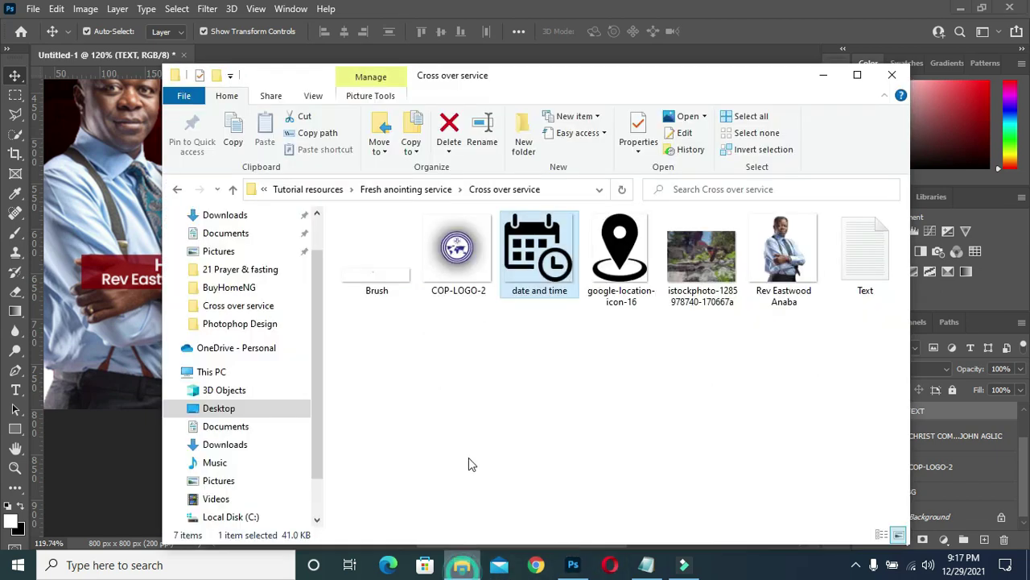
mouse_move(632, 262)
mouse_down()
mouse_move(573, 561)
mouse_move(571, 334)
mouse_up()
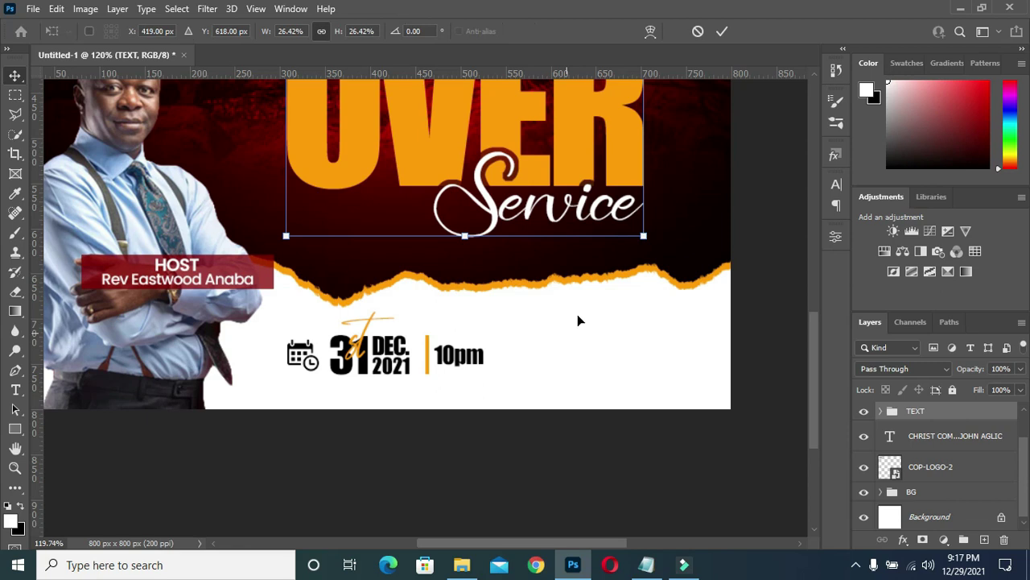
mouse_move(675, 244)
mouse_down()
mouse_move(201, 293)
mouse_move(193, 246)
mouse_move(527, 356)
mouse_move(544, 338)
mouse_up()
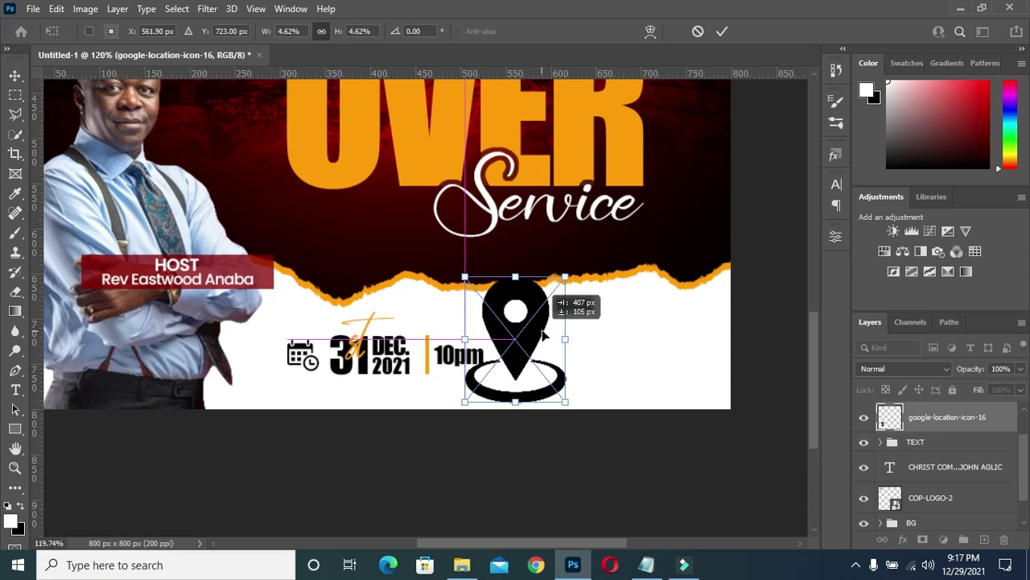
mouse_move(547, 338)
mouse_down()
mouse_move(556, 340)
mouse_move(519, 348)
mouse_up()
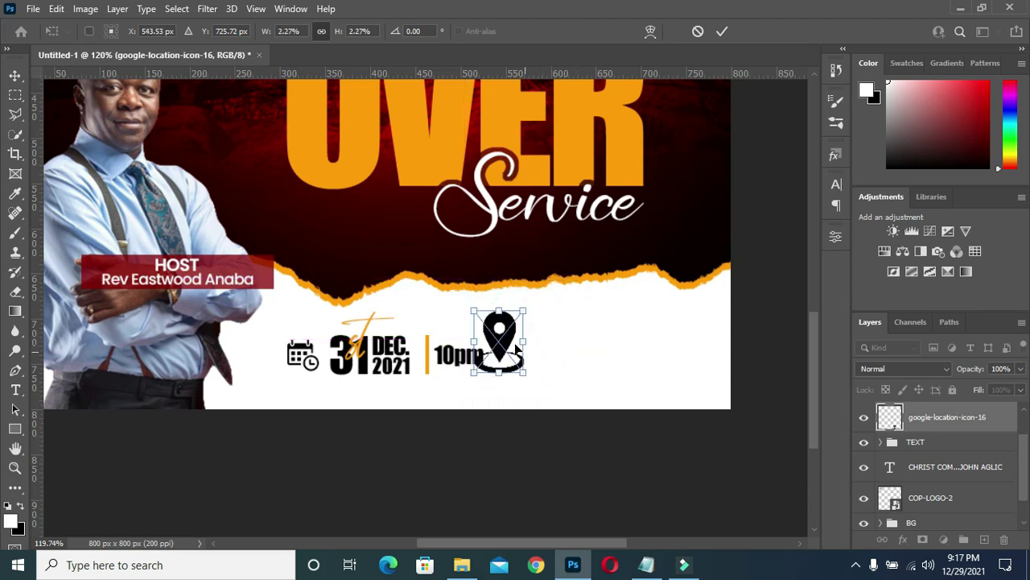
drag(516, 344, 512, 360)
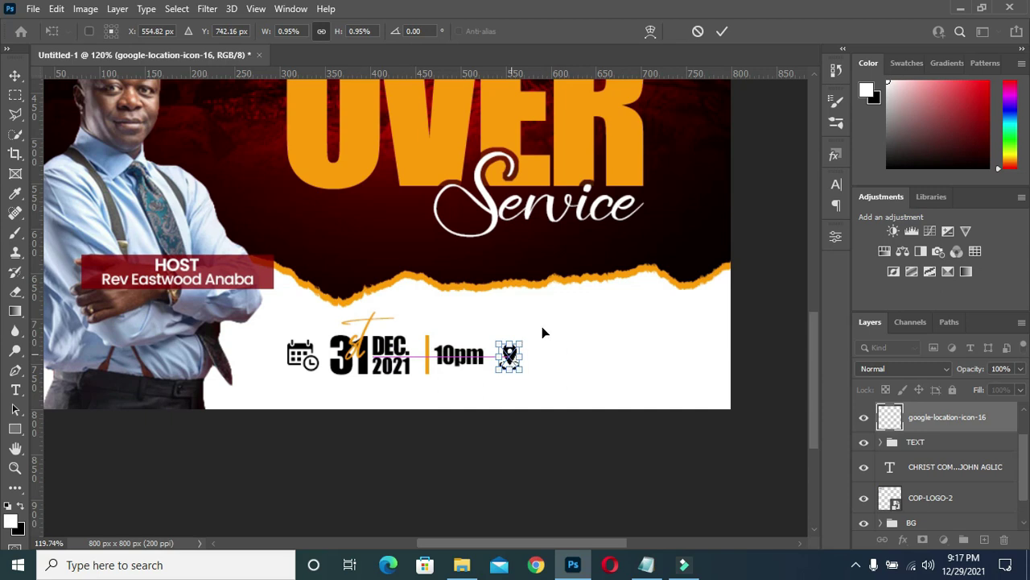
click(722, 30)
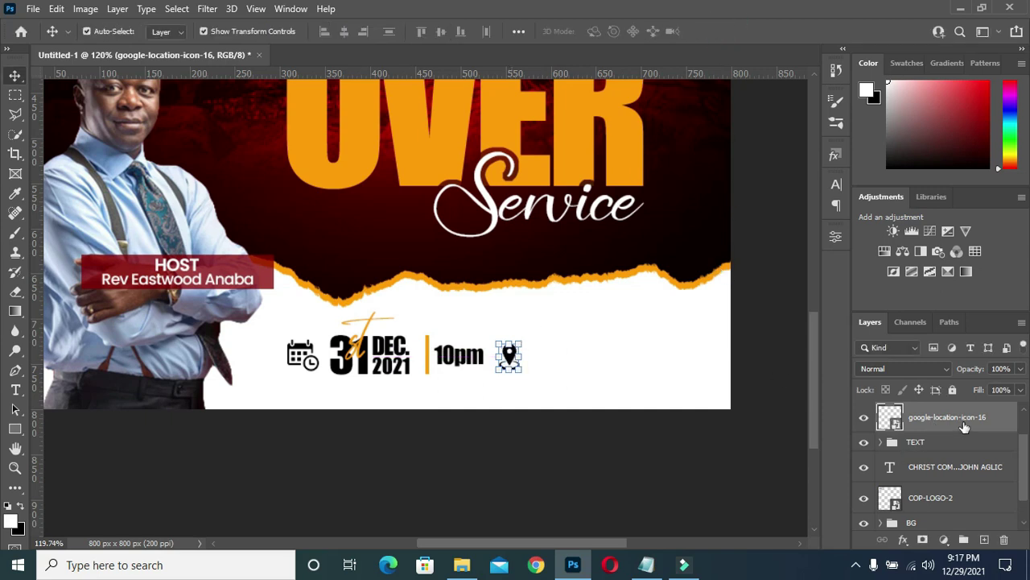
Move the location pin layer above the DATE group to the top of the stack
click(1024, 459)
click(1023, 465)
scroll(1022, 459, up, 1)
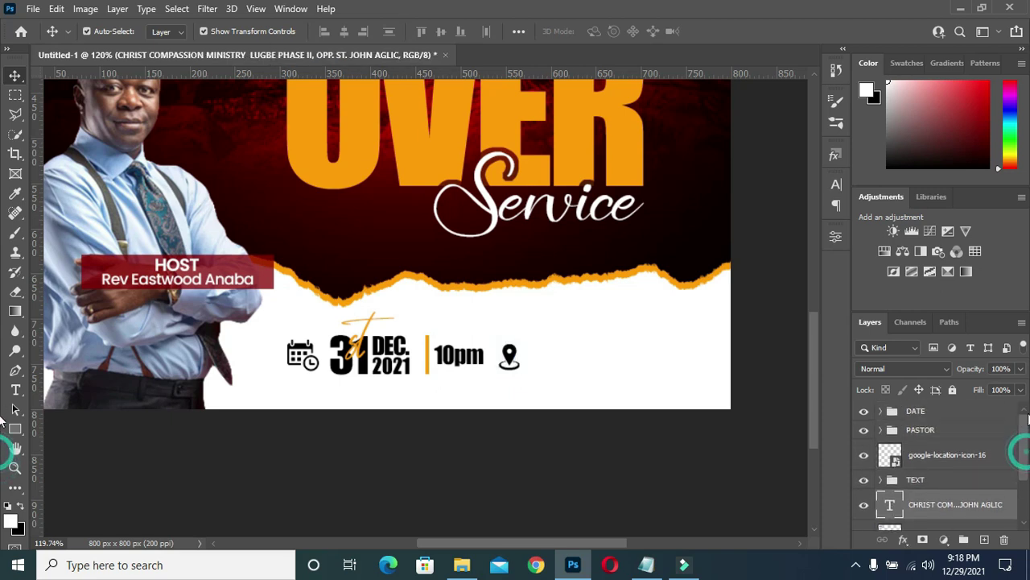
drag(960, 457, 952, 406)
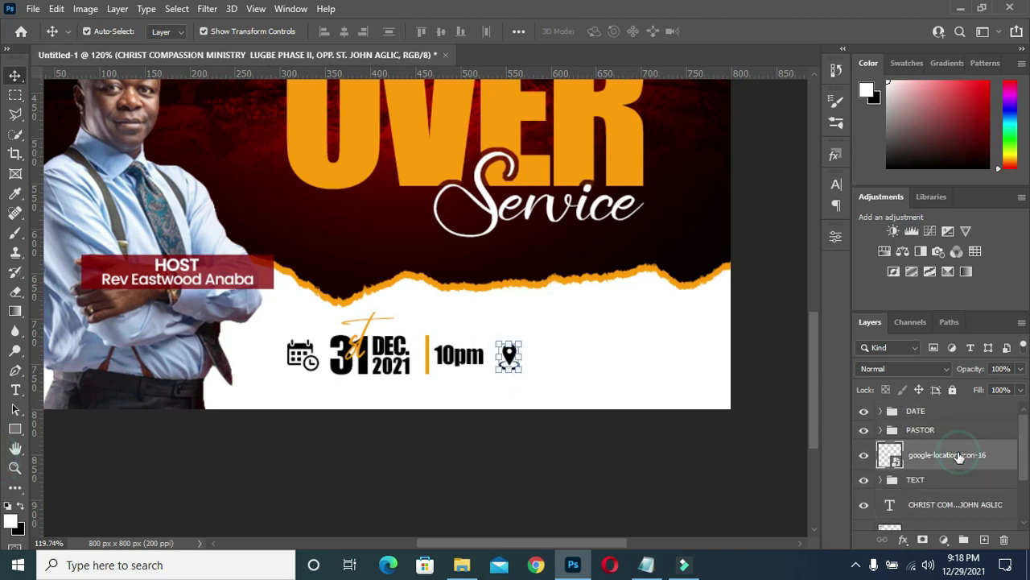
drag(952, 406, 952, 405)
Copy the three church address lines from the Notepad notes, then minimize Notepad
click(747, 216)
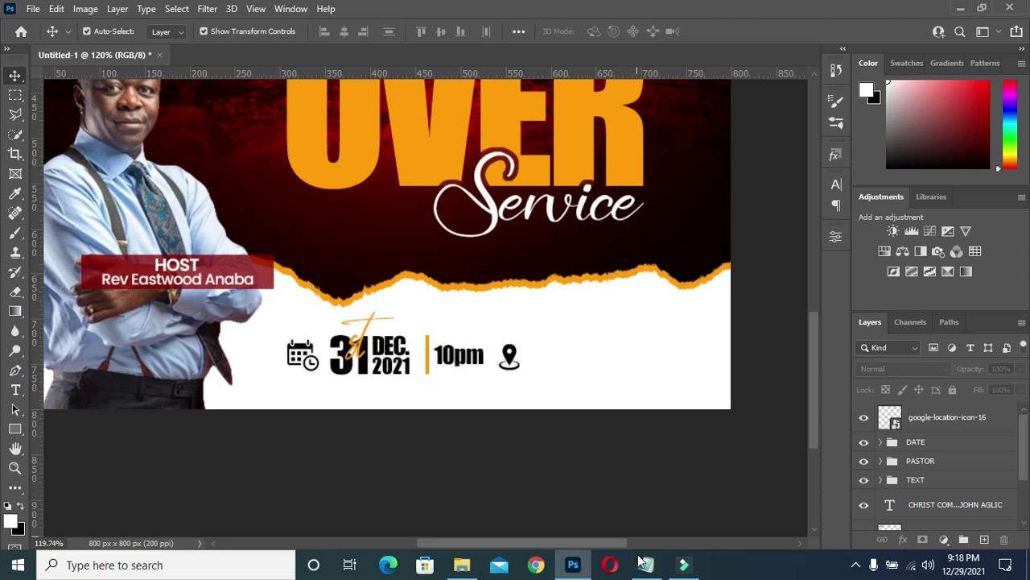
click(647, 565)
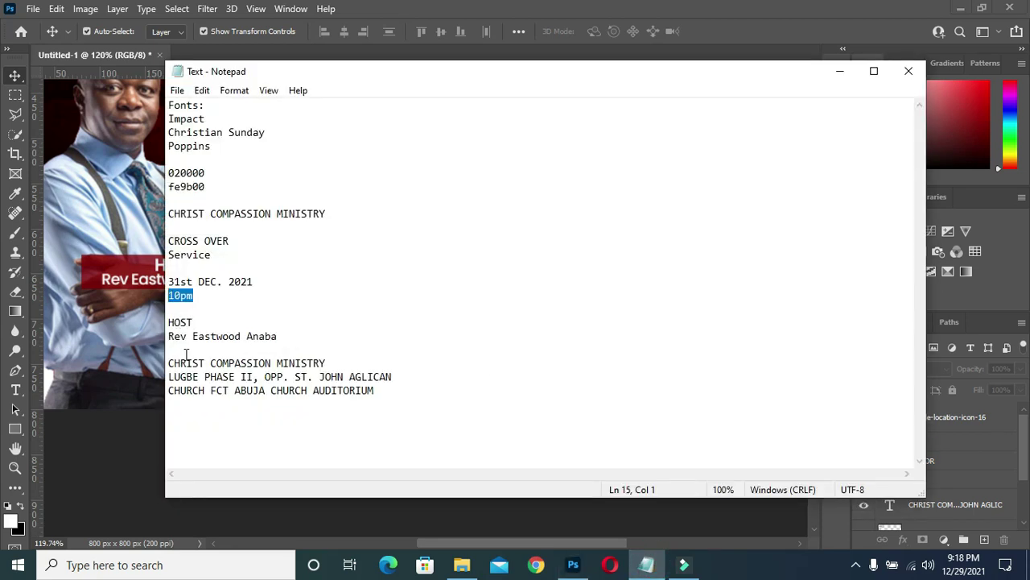
drag(169, 365, 402, 391)
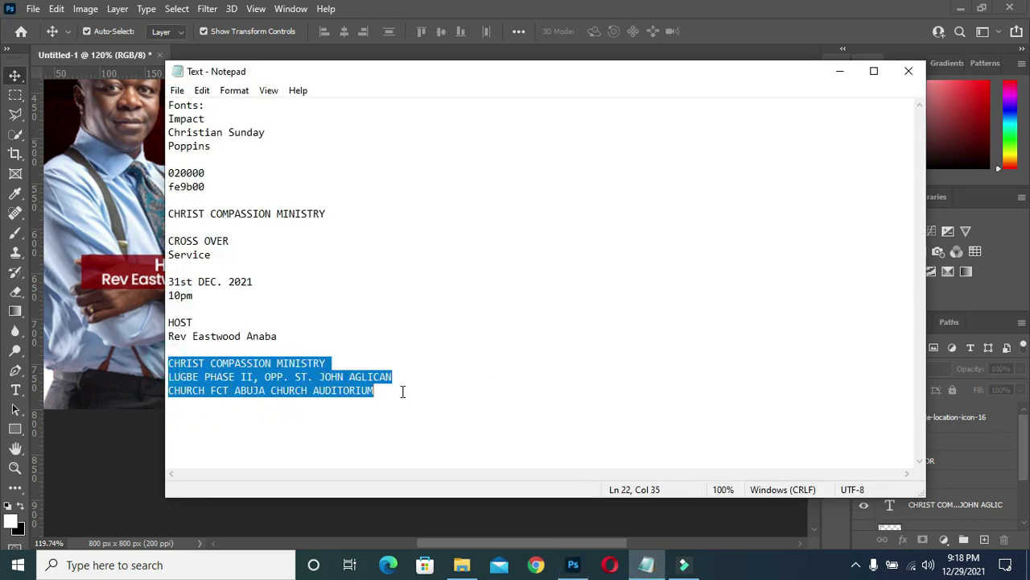
click(839, 73)
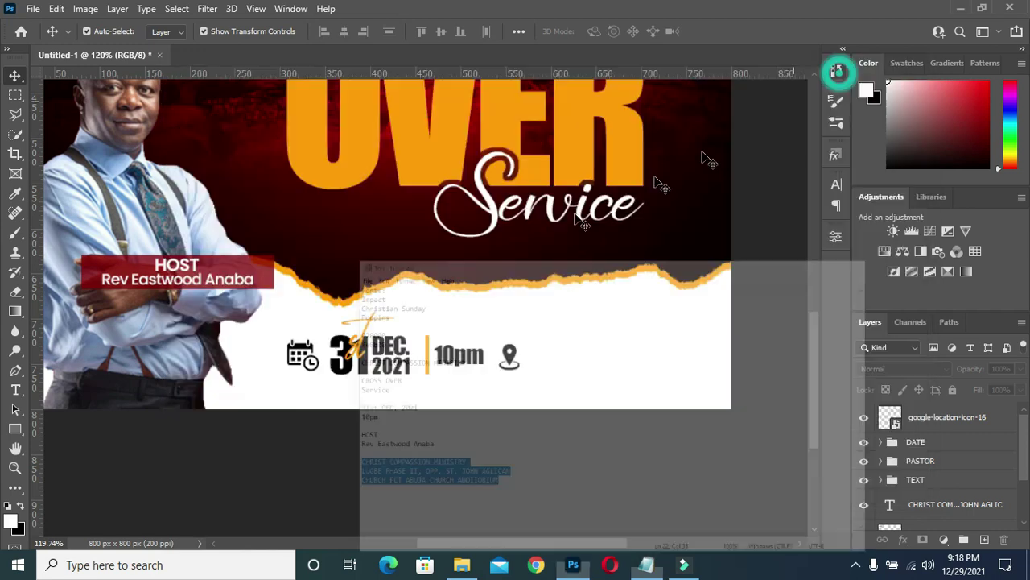
Paste the church address as a new text layer right of the pin, coloured black (000000)
click(15, 389)
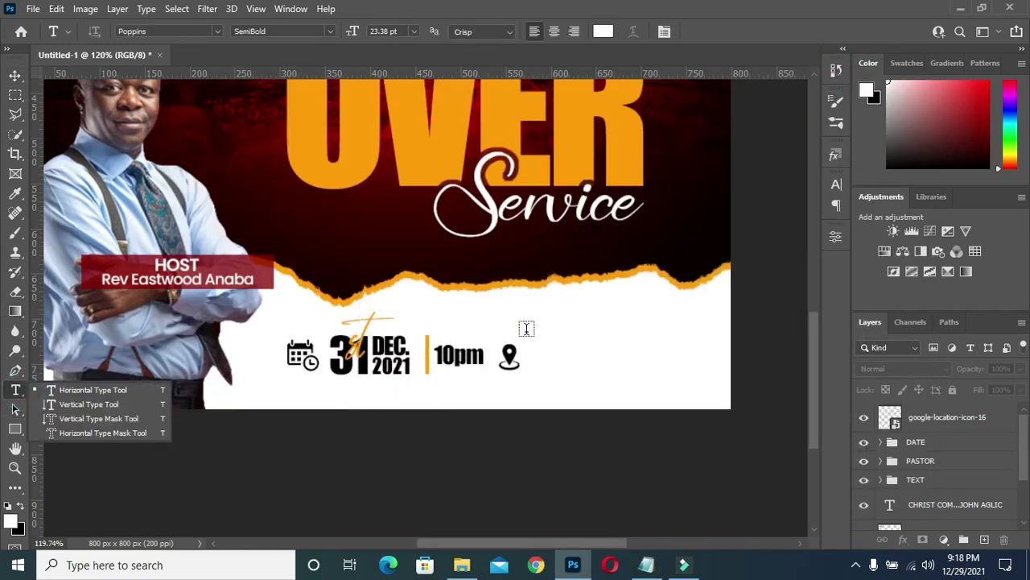
click(530, 356)
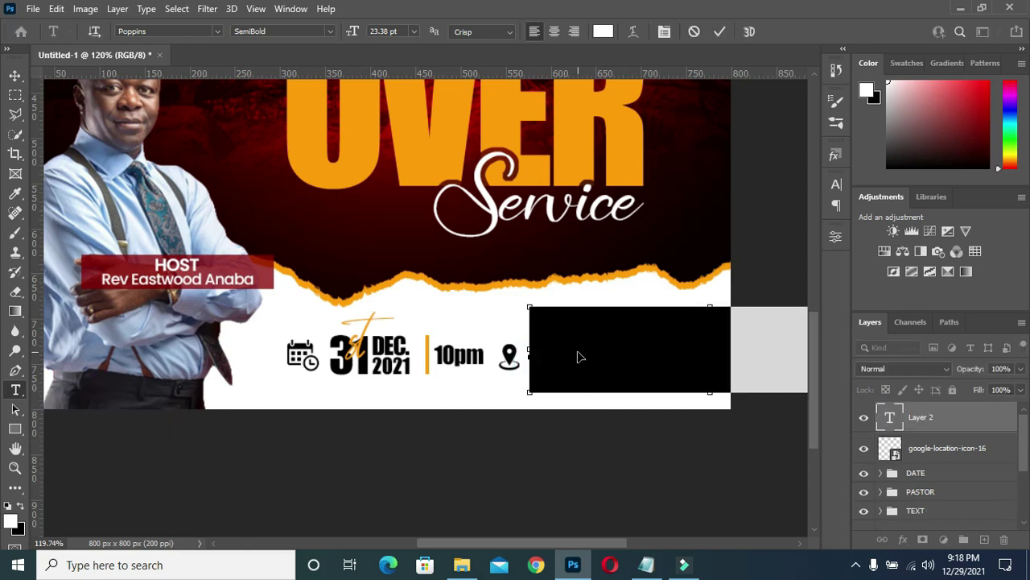
key(BackSpace)
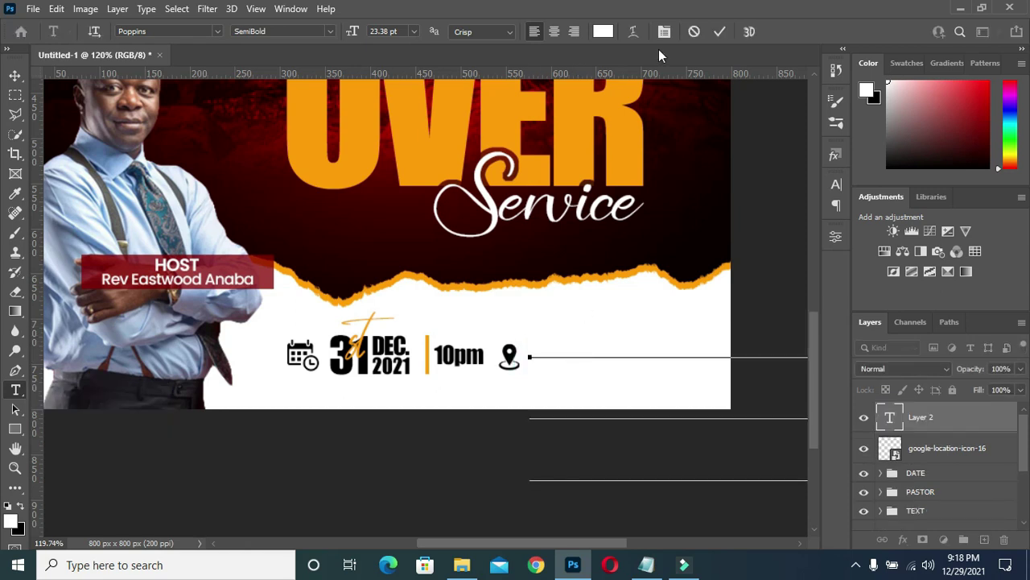
click(722, 32)
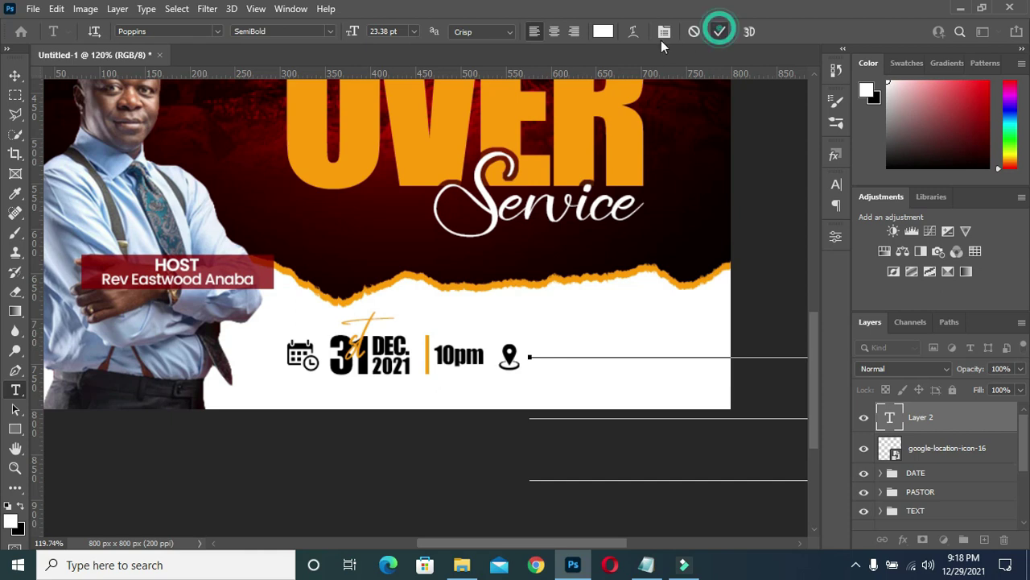
click(606, 32)
text(000000)
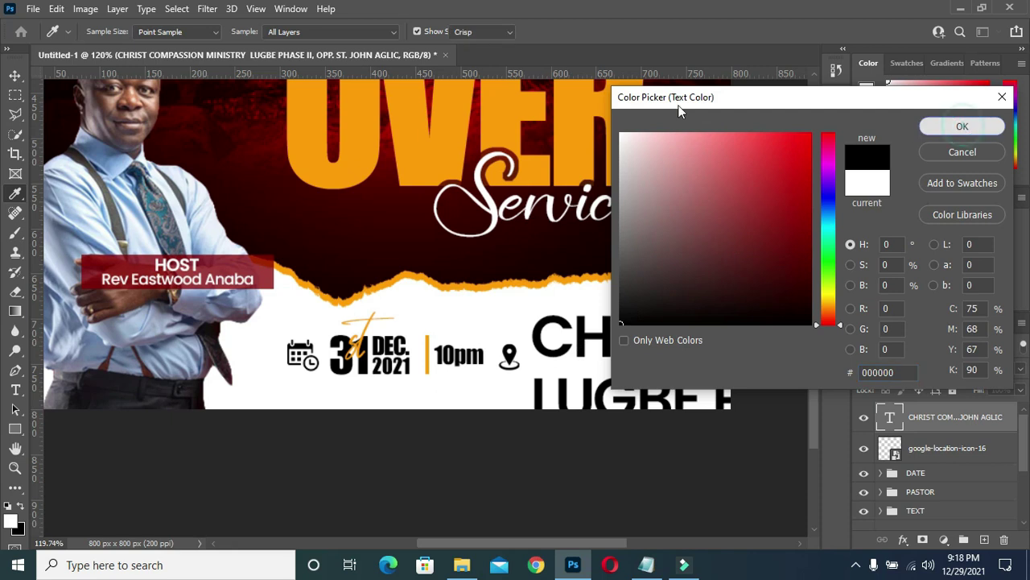
click(962, 127)
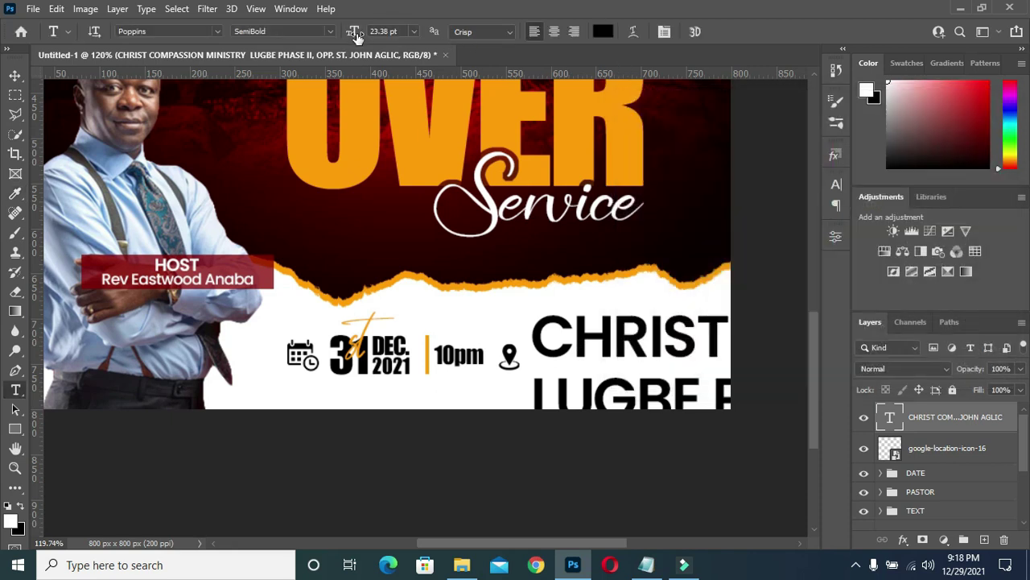
Set the address text to 10 pt size with 10 pt leading in the Character panel
drag(356, 35, 351, 32)
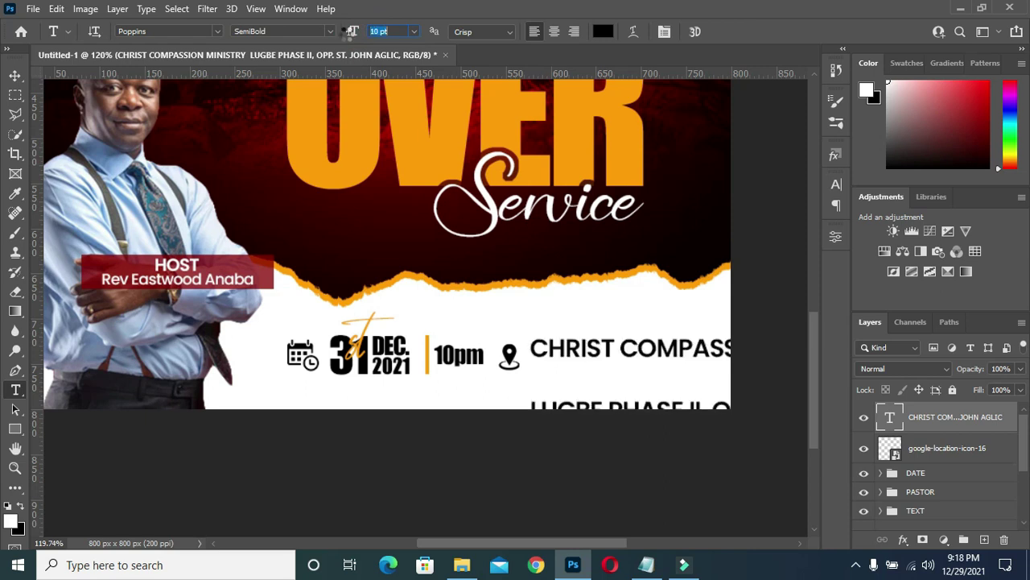
click(837, 185)
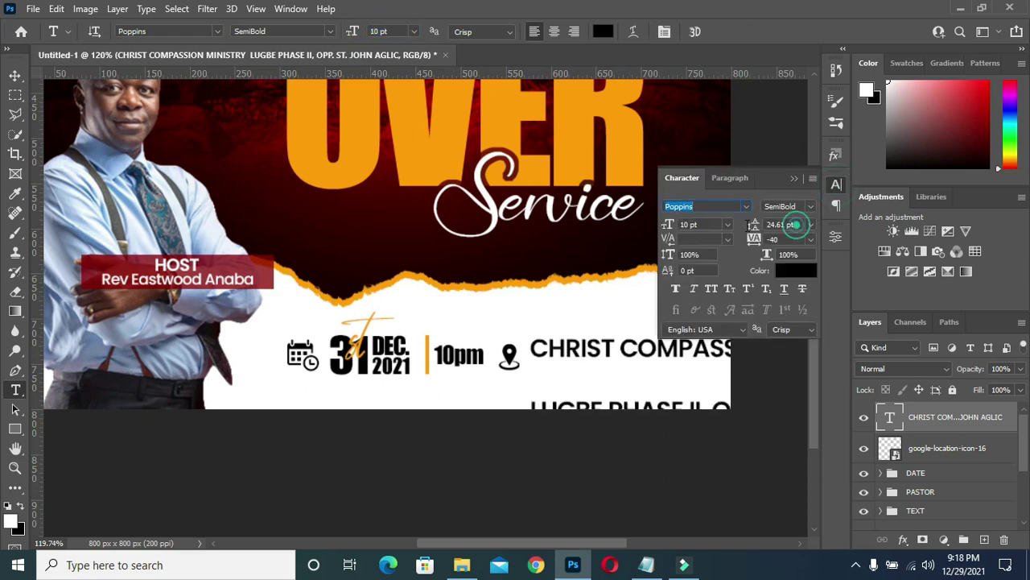
click(789, 225)
text(5 pt)
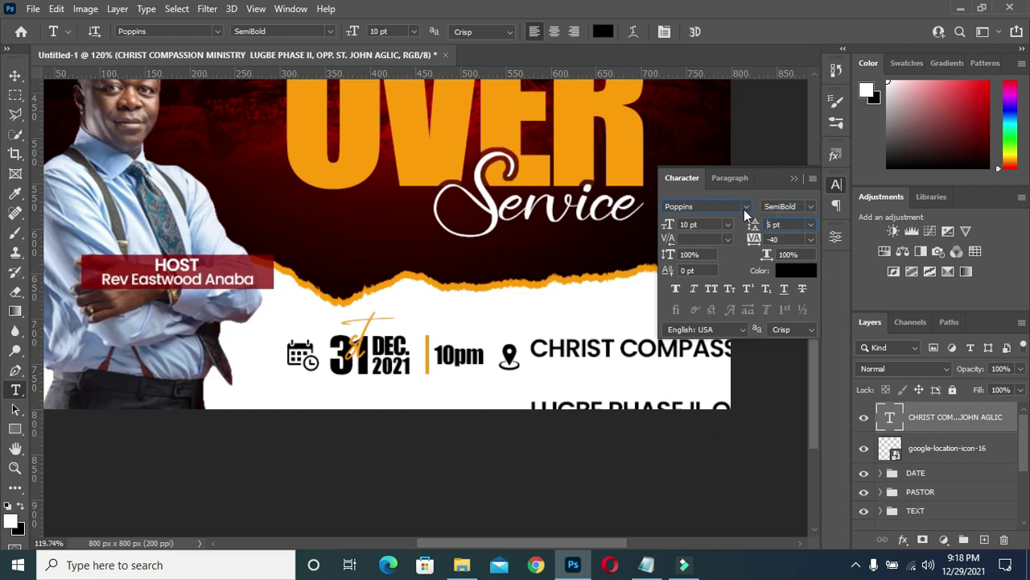
key(Return)
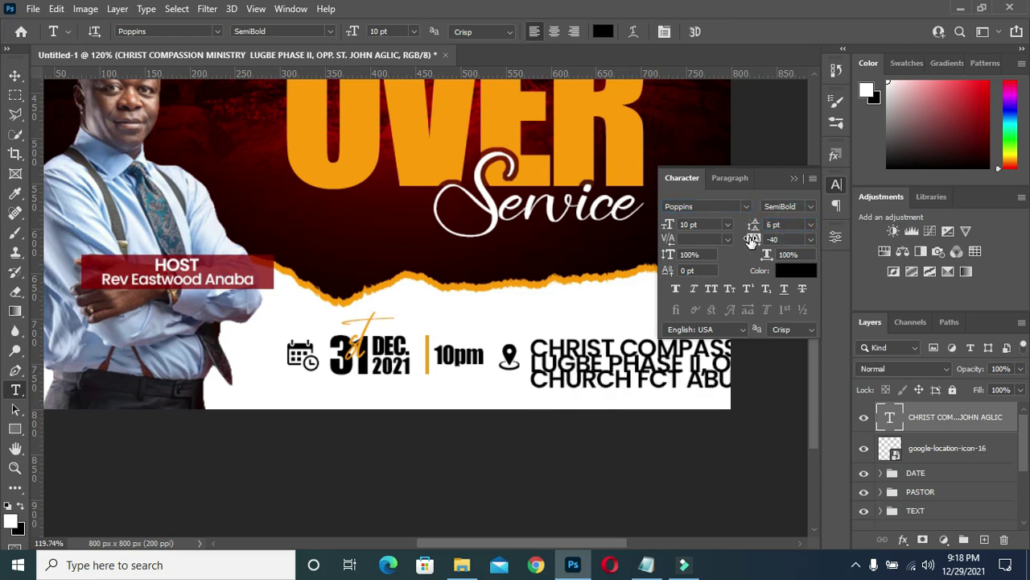
click(781, 224)
key(Down)
key(Return)
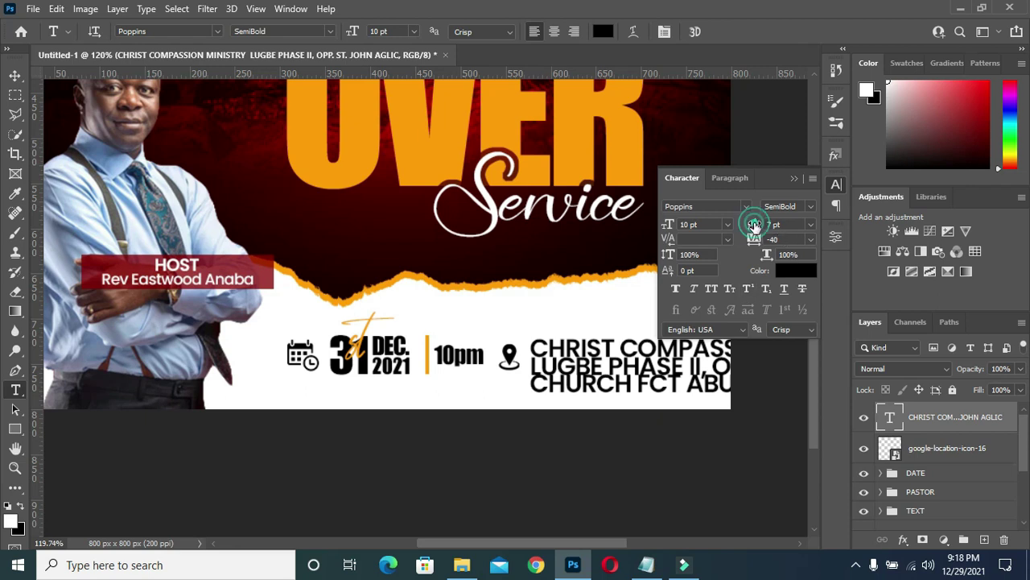
drag(754, 226, 758, 226)
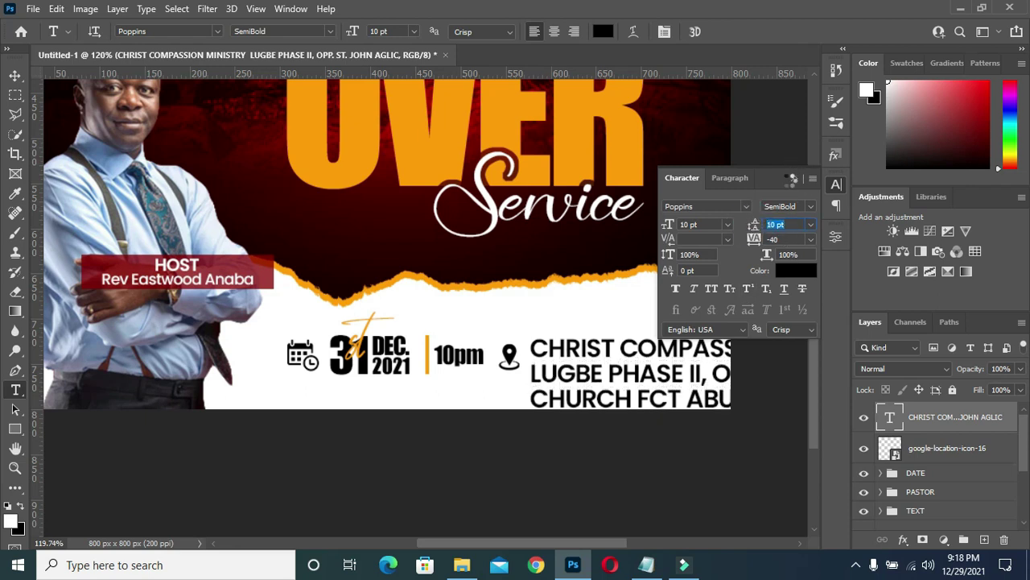
click(794, 178)
scroll(517, 274, down, 1)
scroll(518, 274, down, 2)
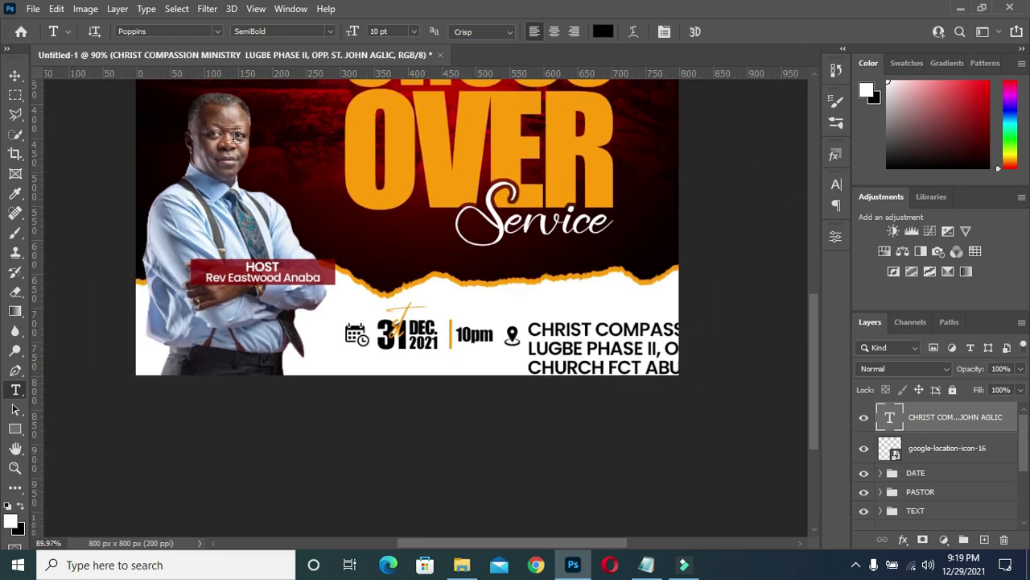
Scale the address block down to 50% and the DATE group to about three quarters
click(15, 75)
drag(713, 370, 707, 293)
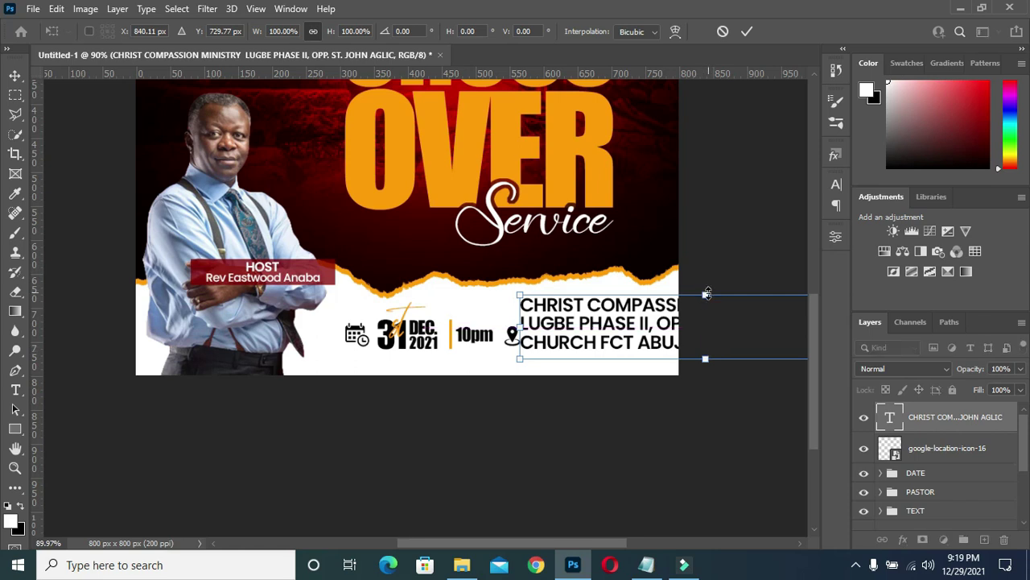
mouse_move(707, 293)
mouse_down()
mouse_move(705, 328)
mouse_move(556, 342)
mouse_up()
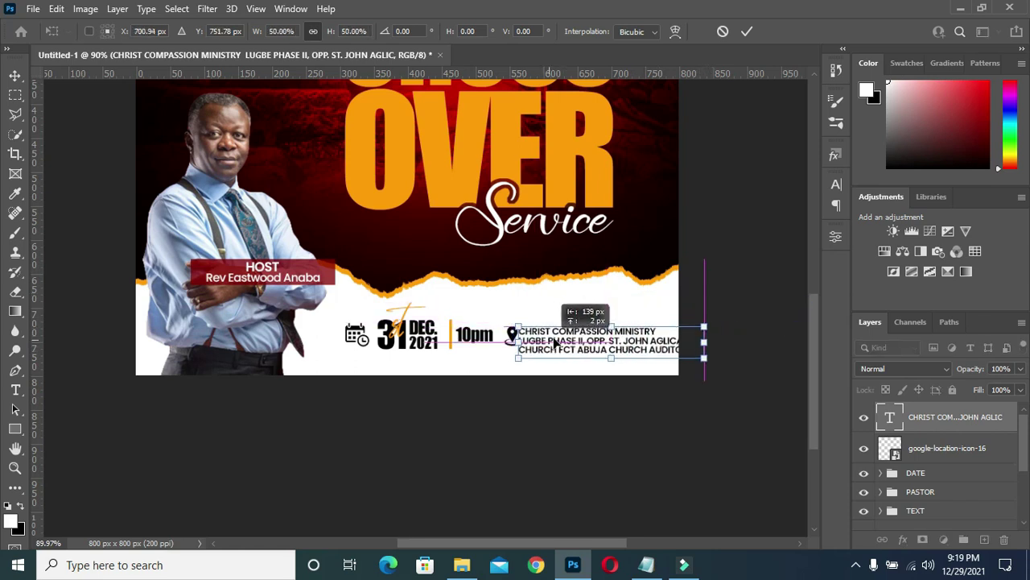
drag(556, 342, 558, 340)
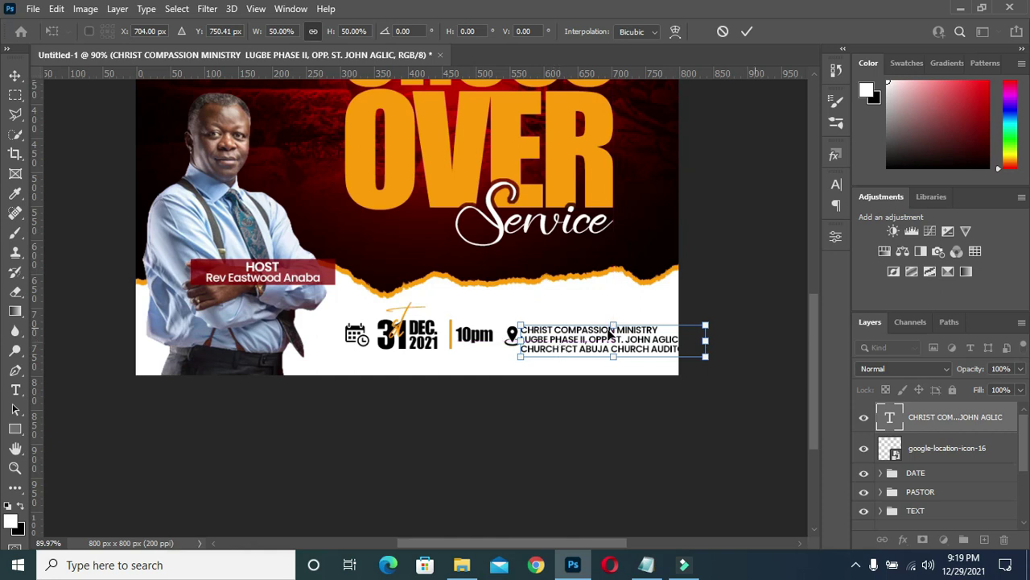
click(916, 474)
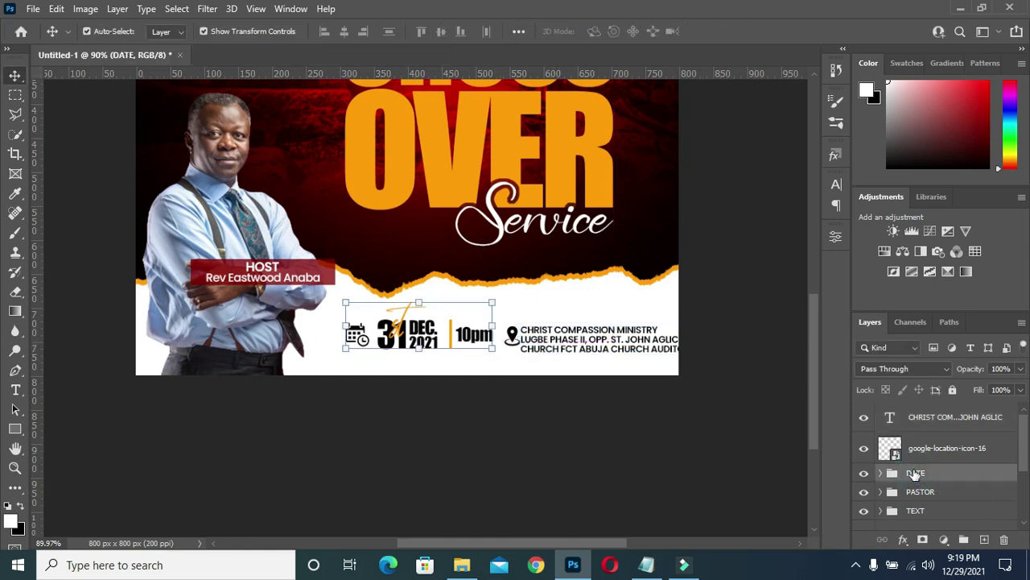
mouse_move(493, 347)
mouse_down()
mouse_move(455, 351)
mouse_move(409, 333)
mouse_up()
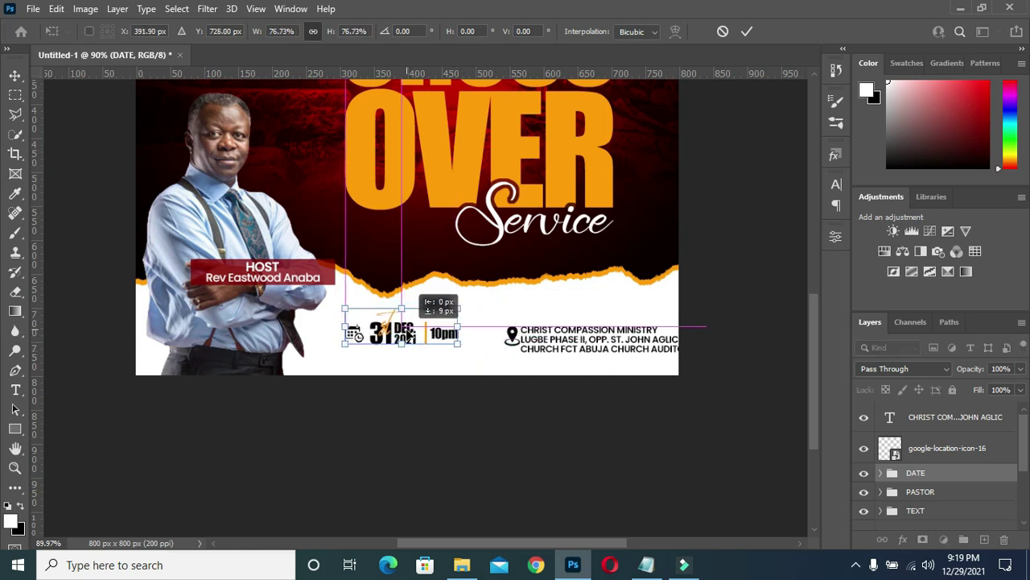
click(746, 31)
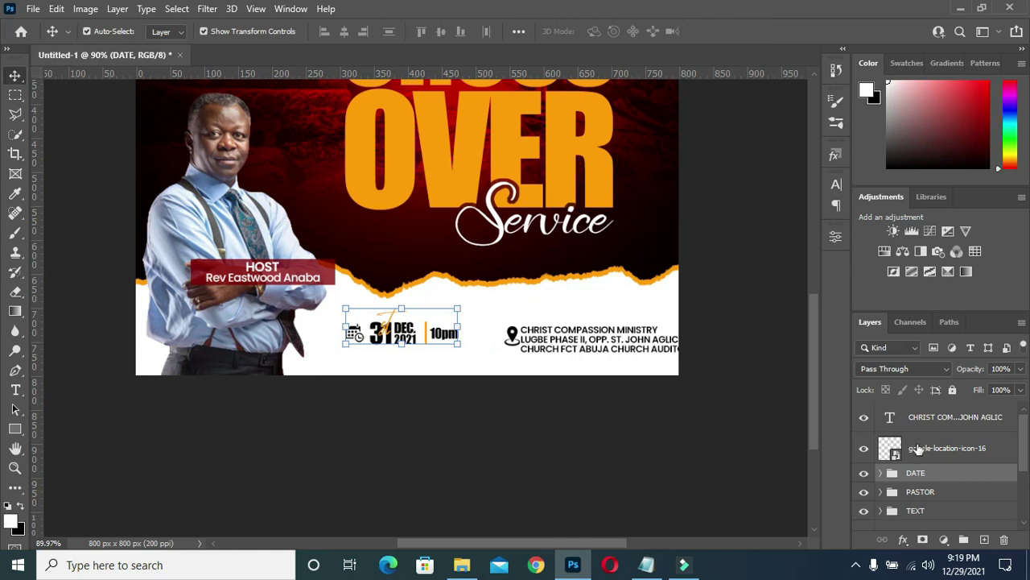
Line up the location pin beside 10pm and the address beside it, scaled to 86%
click(919, 447)
drag(512, 337, 481, 336)
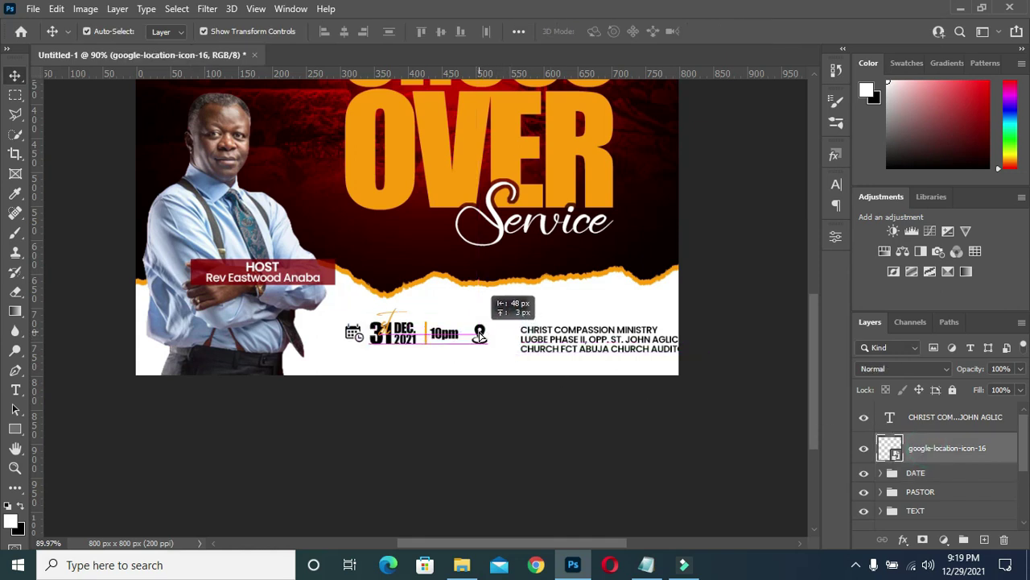
drag(480, 335, 479, 334)
drag(616, 336, 585, 330)
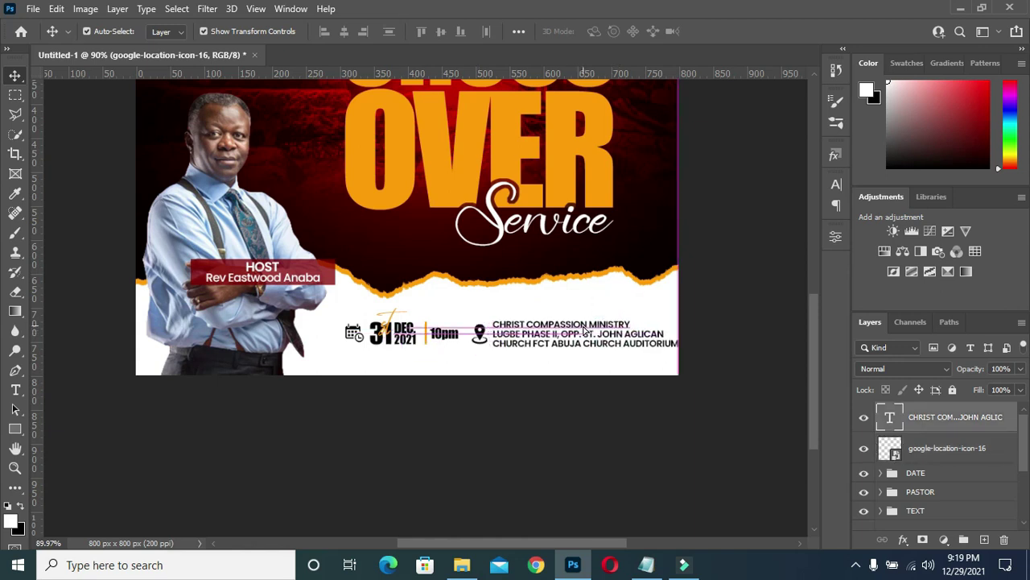
key(ctrl+t)
mouse_move(678, 344)
mouse_down()
mouse_move(641, 345)
mouse_move(654, 316)
mouse_up()
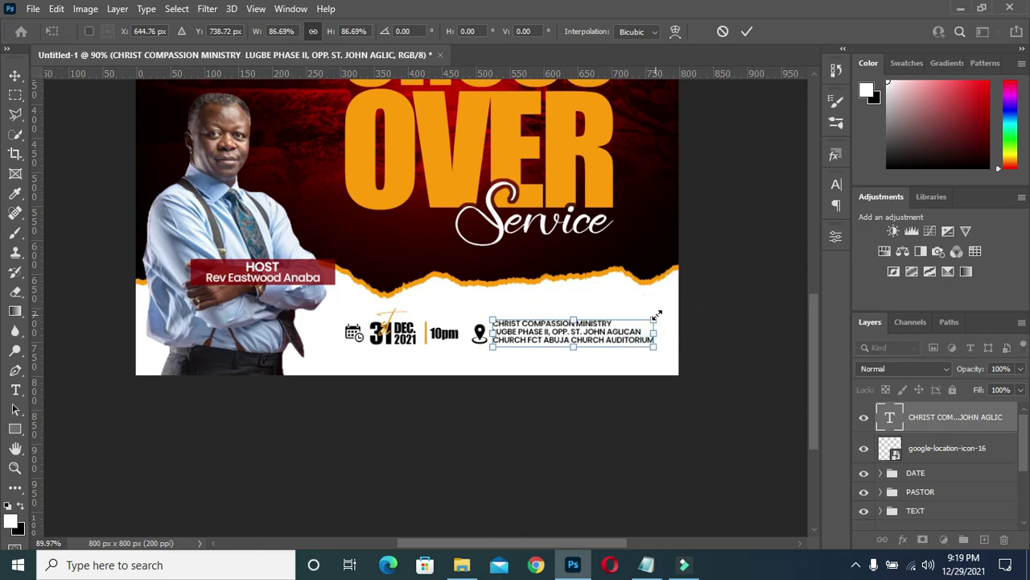
click(747, 31)
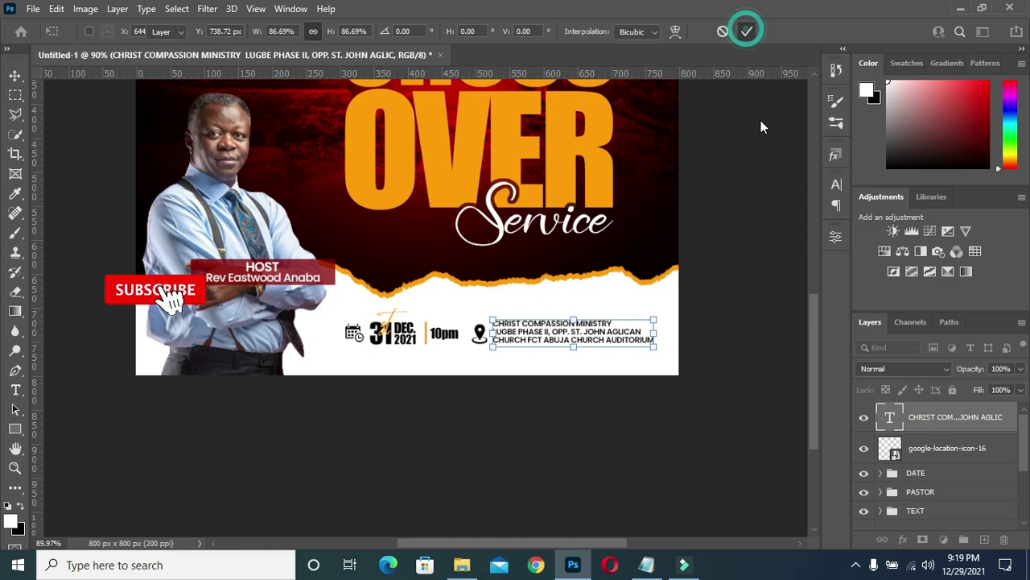
Shift the DATE group, location icon and address together slightly left and up
shift+click(930, 472)
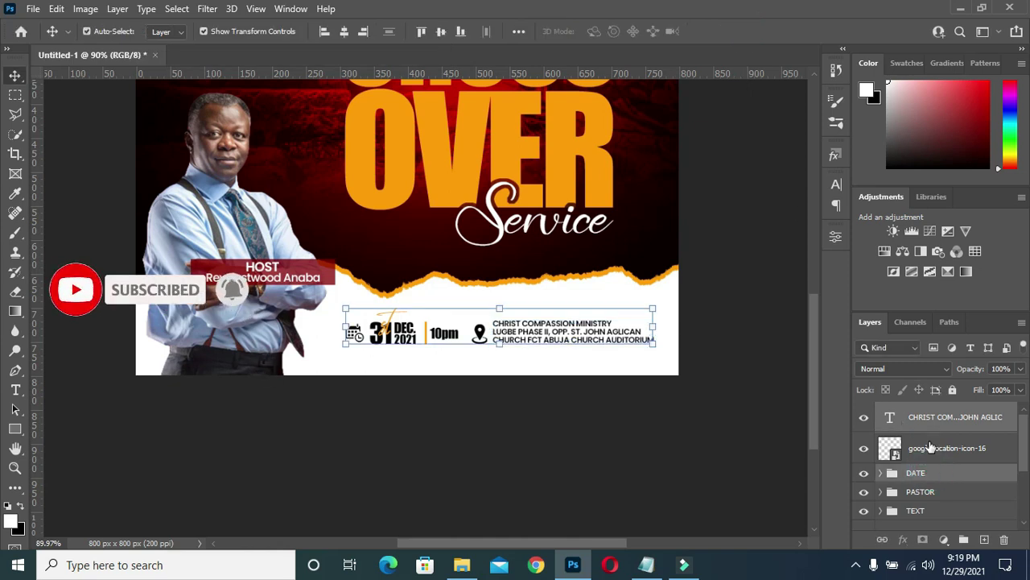
shift+click(930, 448)
click(502, 342)
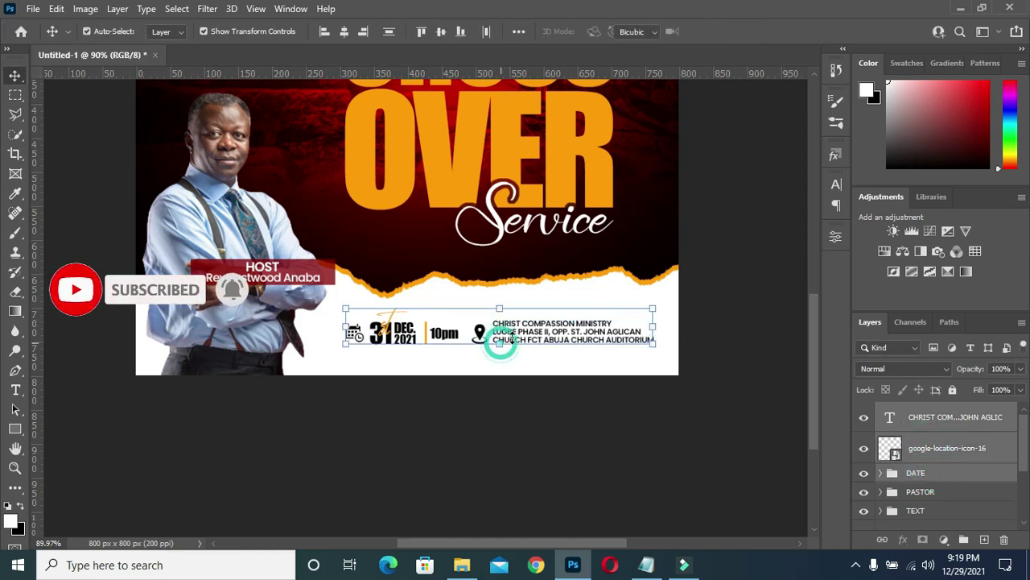
drag(502, 341, 508, 331)
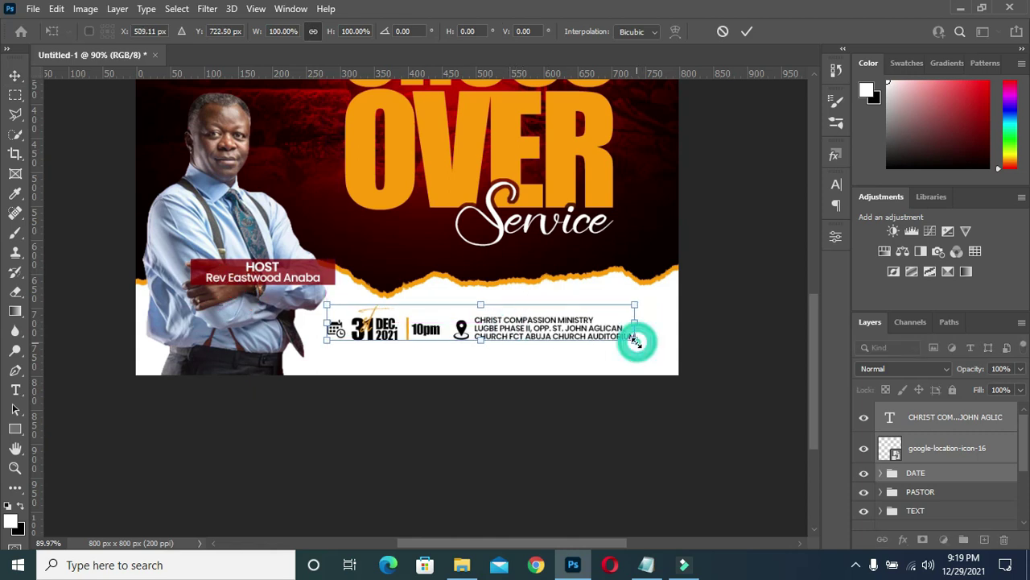
click(747, 30)
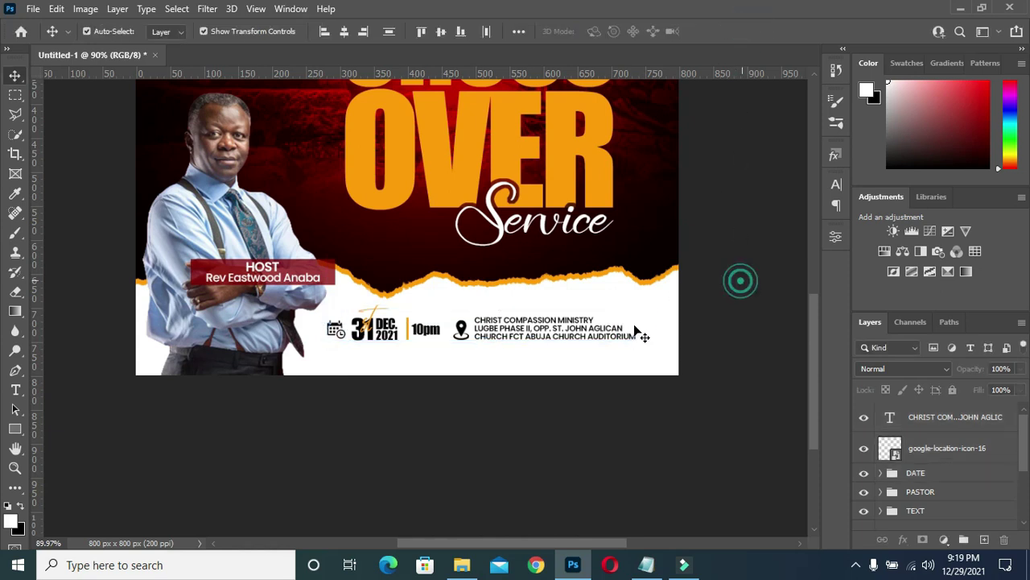
Enlarge the address text to about 111% and fit the flyer on screen
click(572, 340)
click(634, 342)
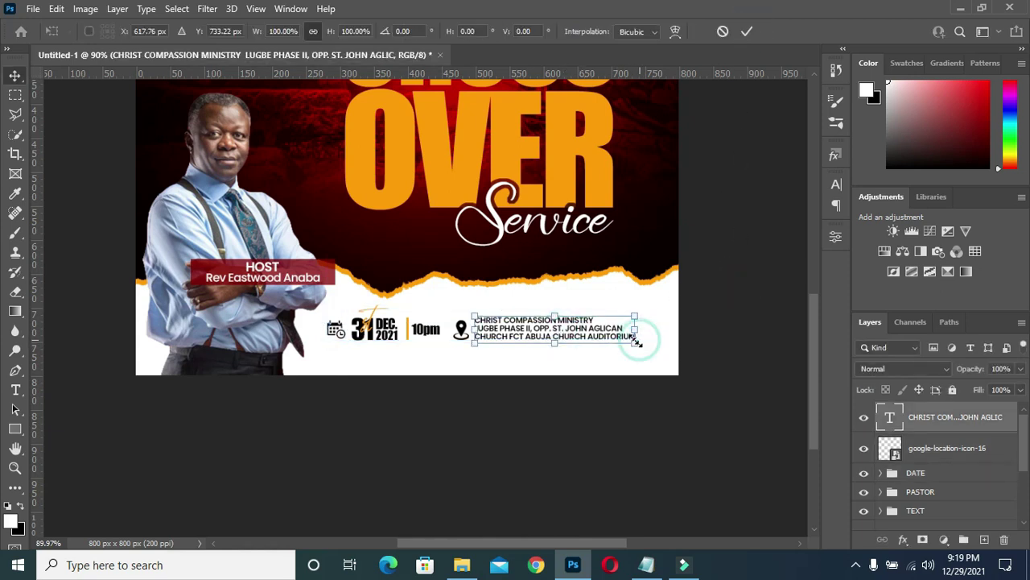
drag(634, 342, 654, 347)
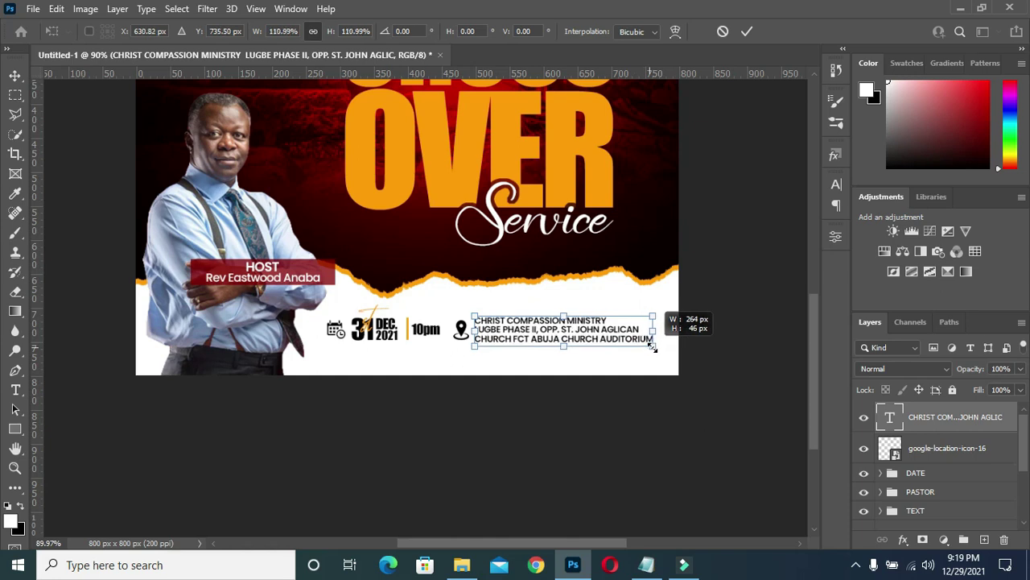
click(749, 30)
click(765, 282)
key(ctrl+0)
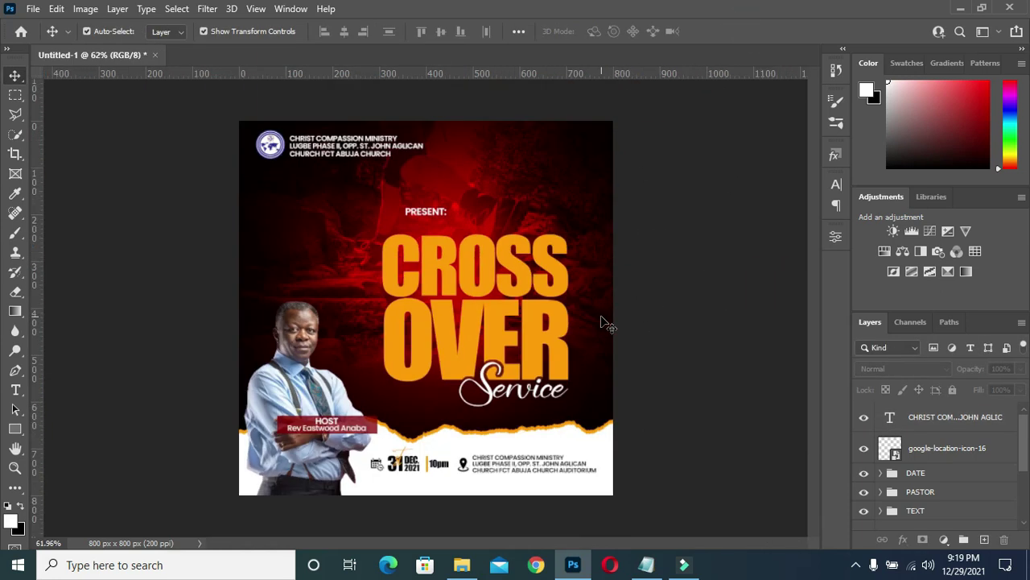
Check the Notepad notes and the asset folder, then minimize both
scroll(543, 447, up, 1)
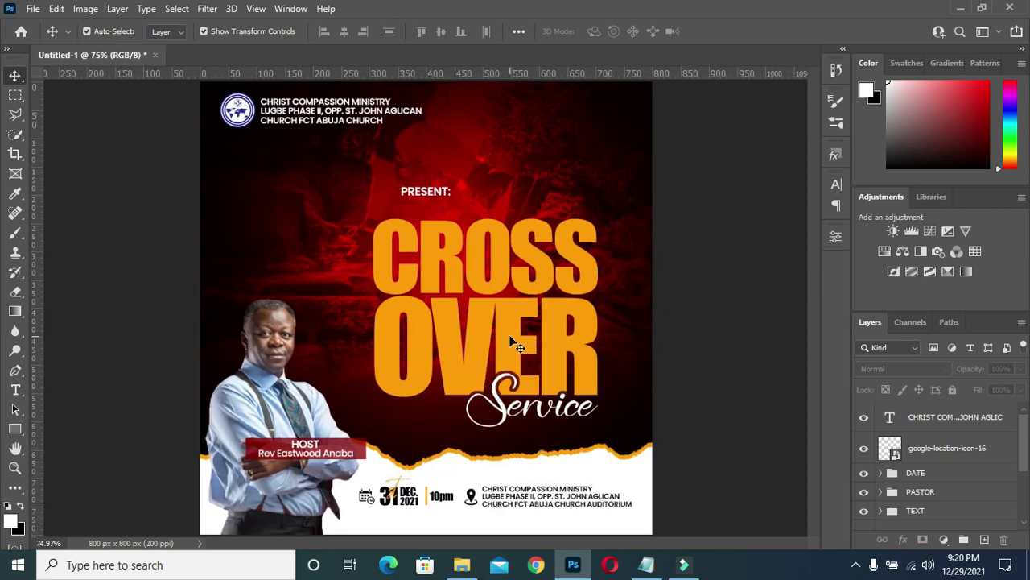
scroll(502, 329, down, 1)
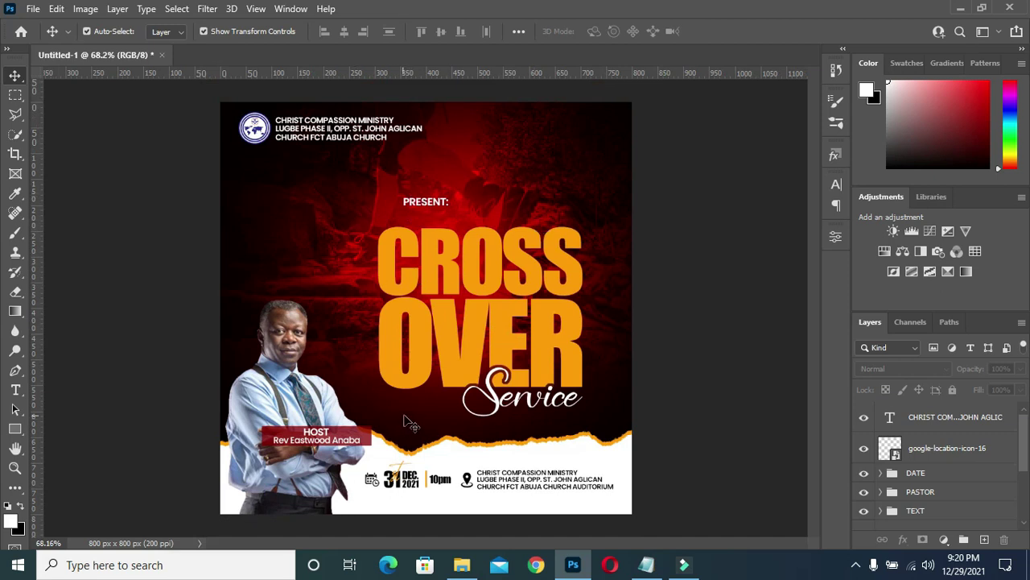
scroll(403, 425, down, 1)
click(646, 566)
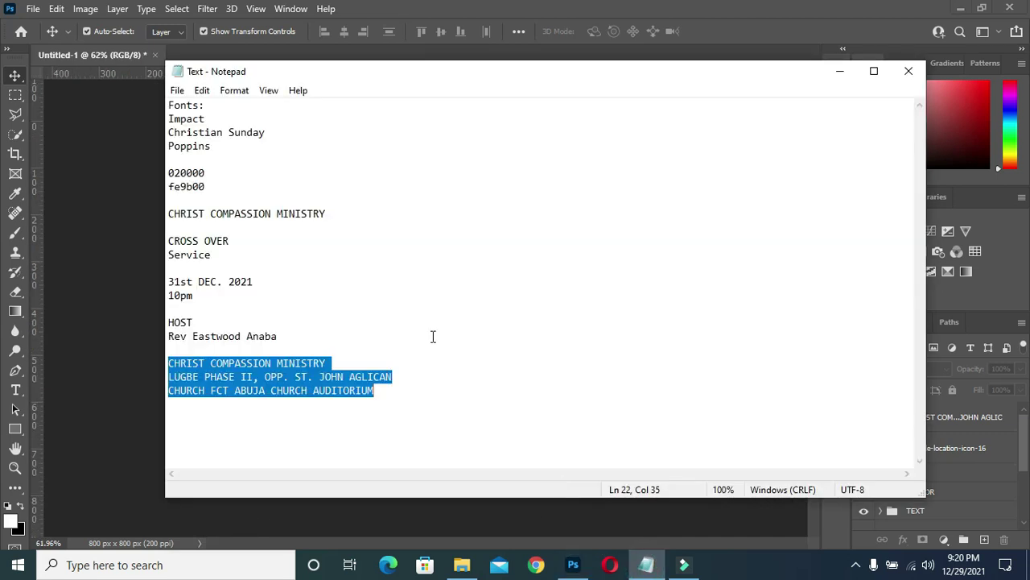
click(429, 331)
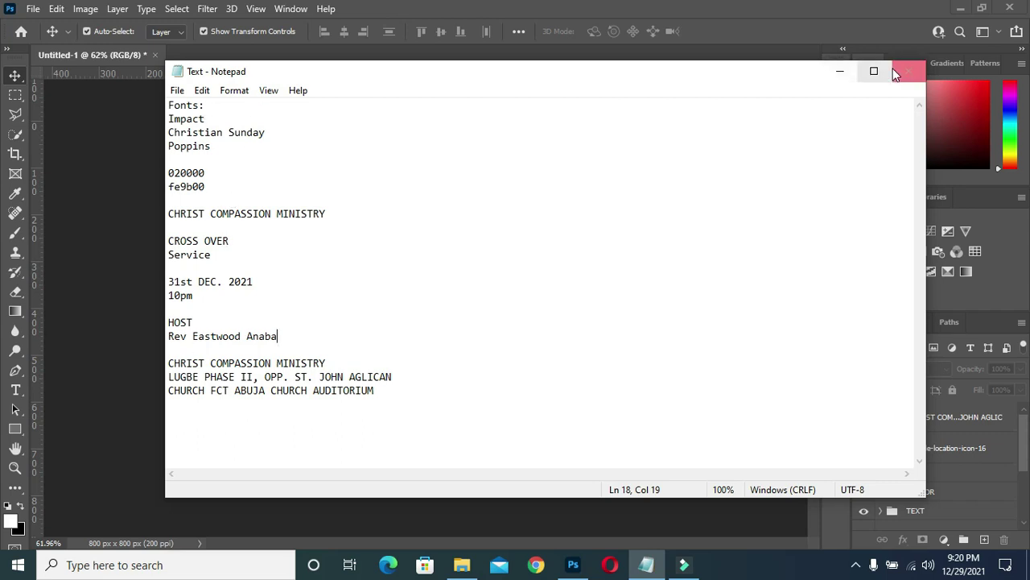
click(839, 71)
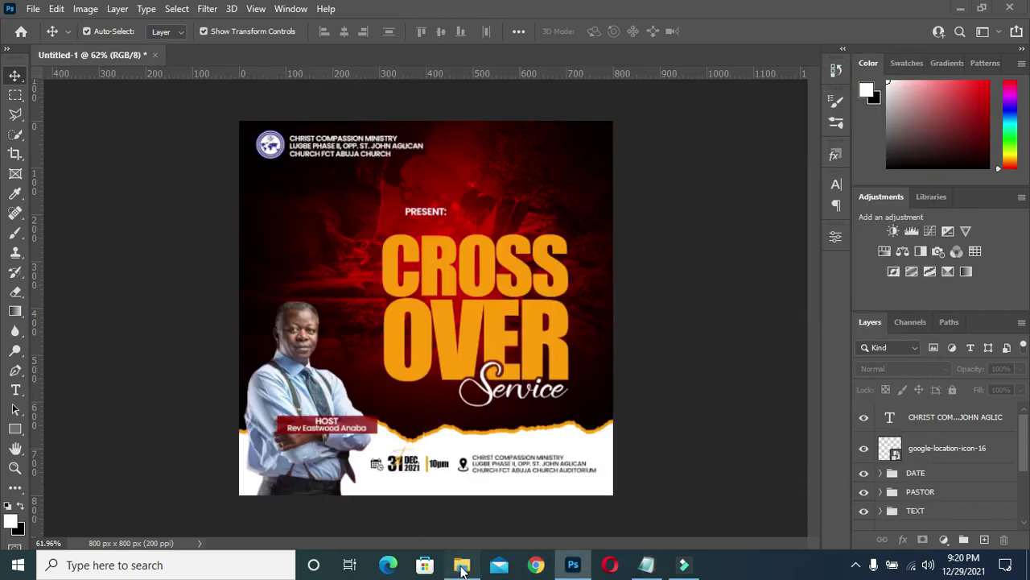
click(461, 564)
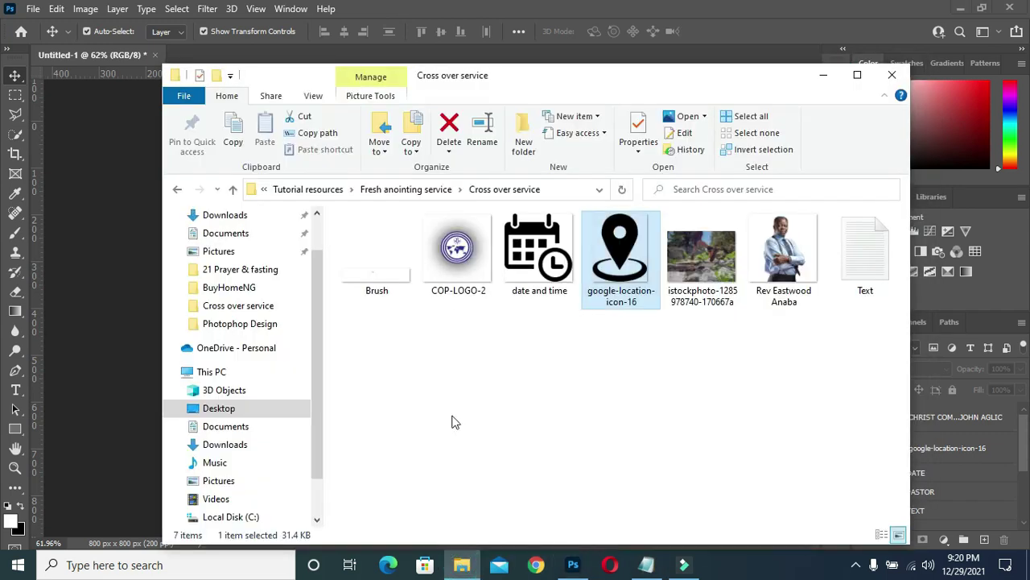
click(823, 75)
Add a Drop Shadow layer effect to the PRESENT: text layer
scroll(421, 256, down, 2)
scroll(421, 256, down, 1)
scroll(447, 245, up, 2)
scroll(430, 215, up, 2)
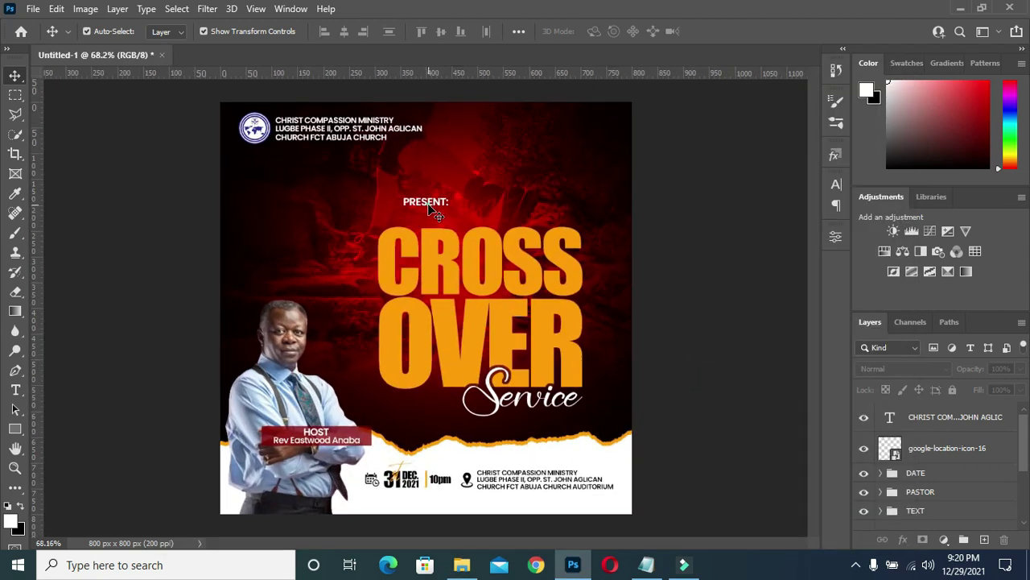
click(429, 208)
click(904, 540)
click(915, 533)
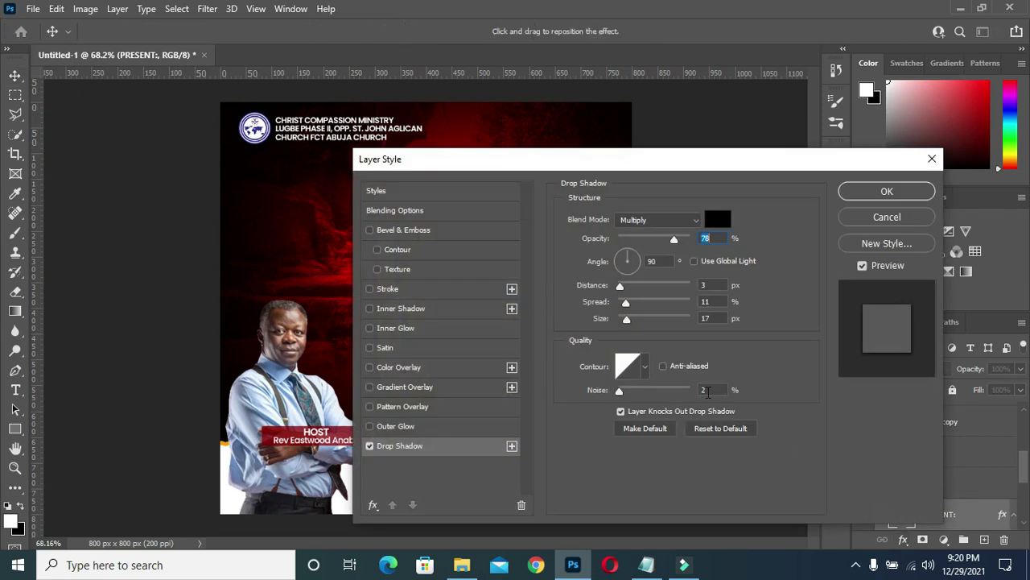
Apply the PRESENT: drop shadow at 100% opacity, 6% spread and 24 px size
mouse_move(623, 157)
mouse_down()
mouse_move(837, 126)
mouse_move(817, 127)
mouse_up()
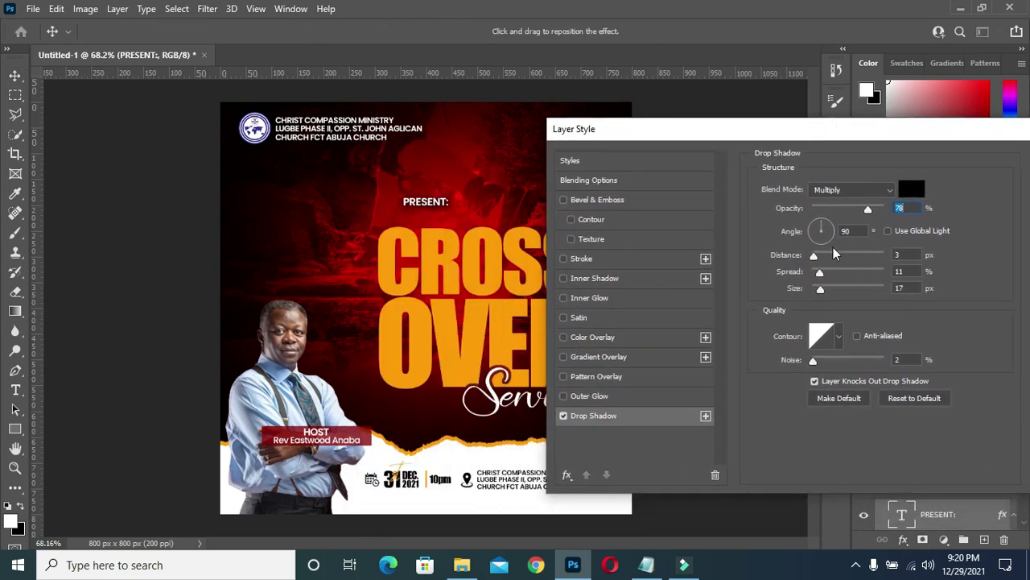
drag(869, 209, 892, 208)
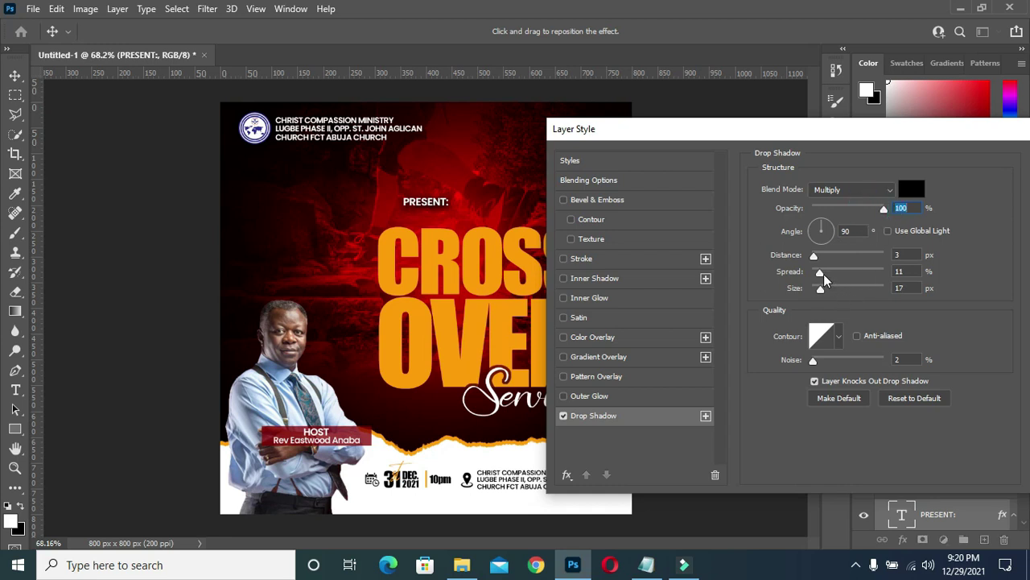
drag(822, 272, 825, 295)
drag(934, 129, 838, 133)
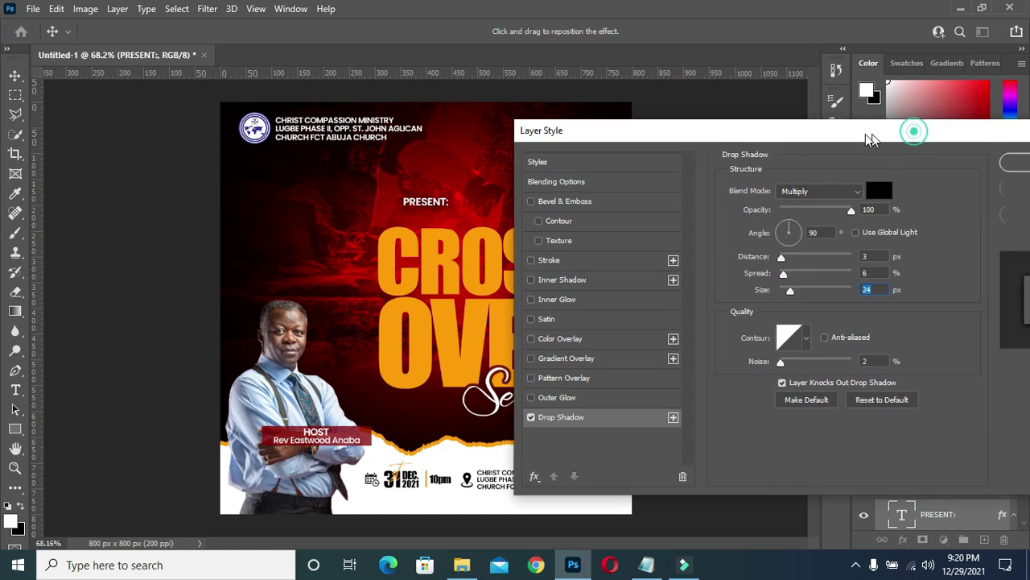
click(982, 165)
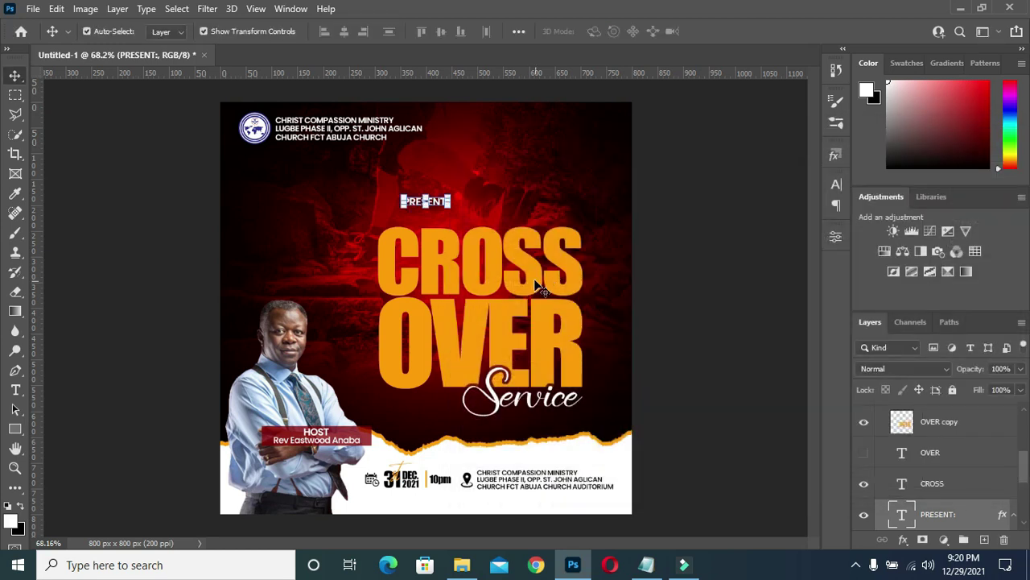
In the CROSS layer's Layer Style, turn off Outer Glow and enable Drop Shadow
click(537, 283)
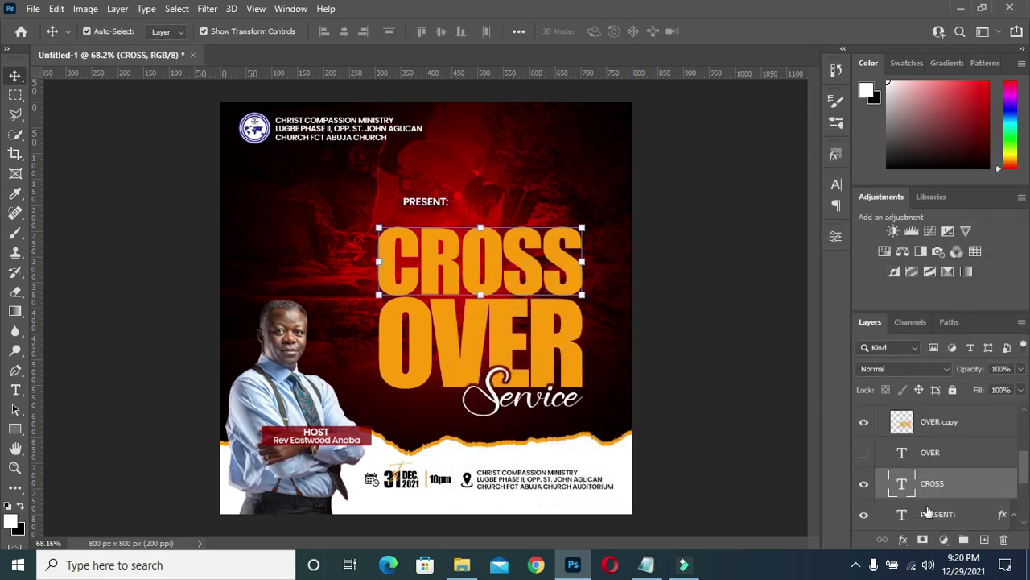
click(905, 540)
click(905, 540)
drag(630, 137, 830, 117)
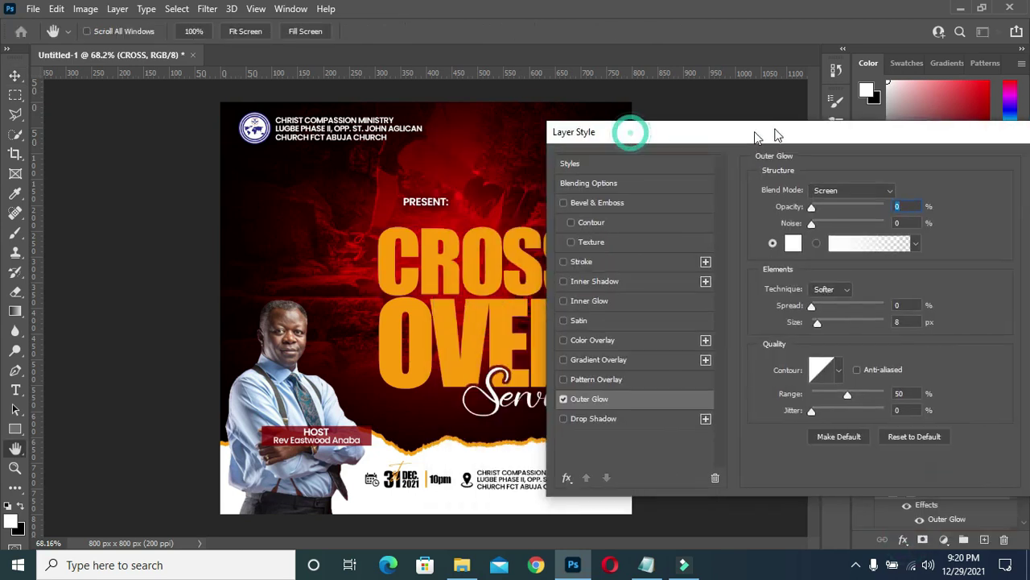
click(650, 381)
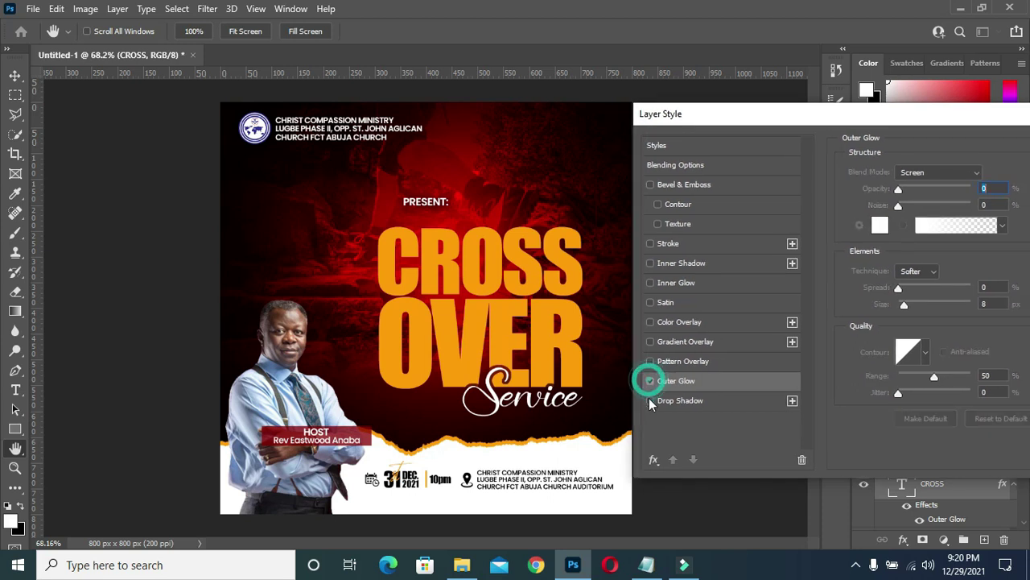
click(651, 400)
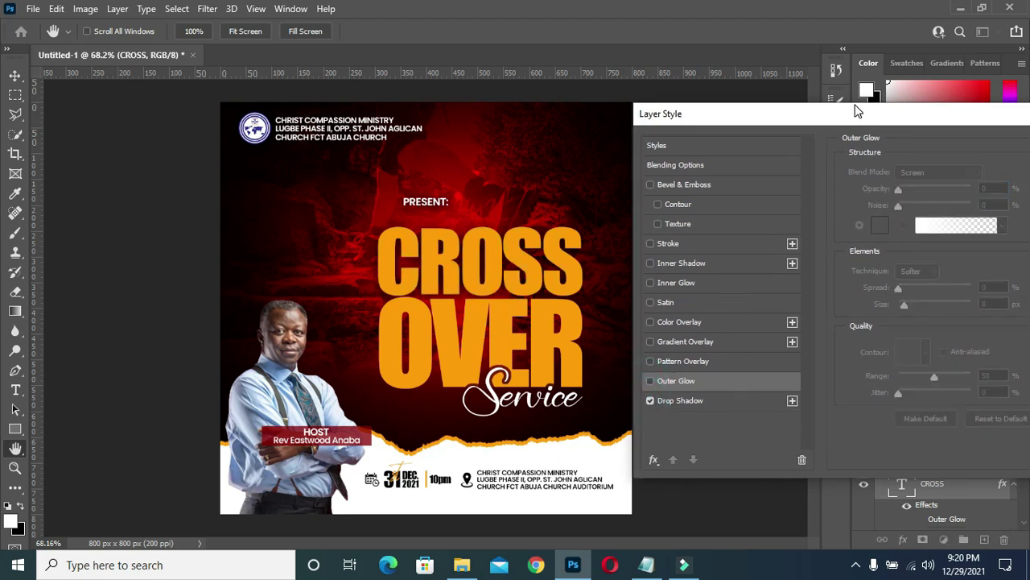
drag(859, 111, 834, 115)
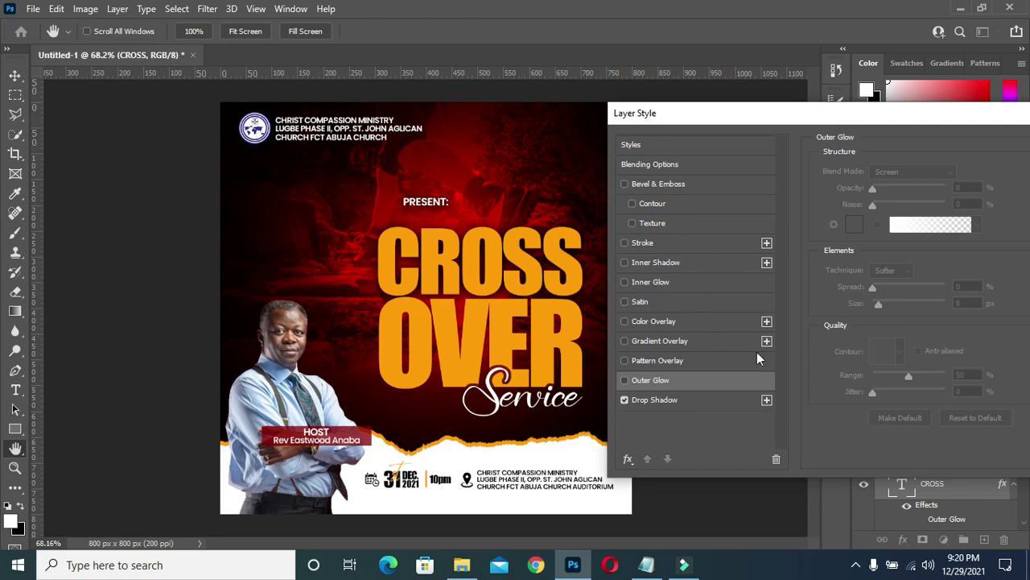
Set the CROSS drop shadow to Normal mode, 6 px distance, 11% spread, and enable Bevel & Emboss
click(708, 400)
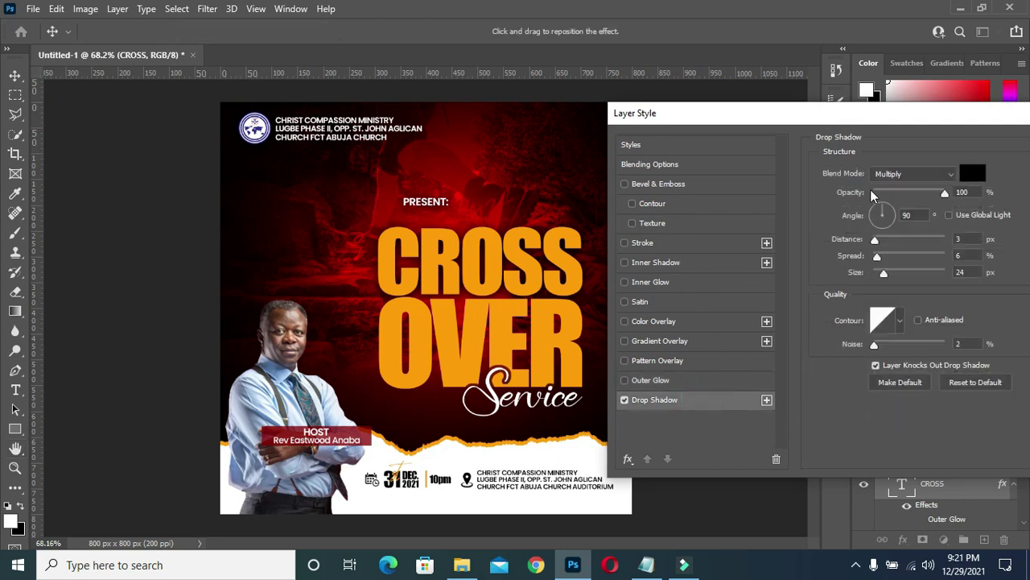
click(922, 175)
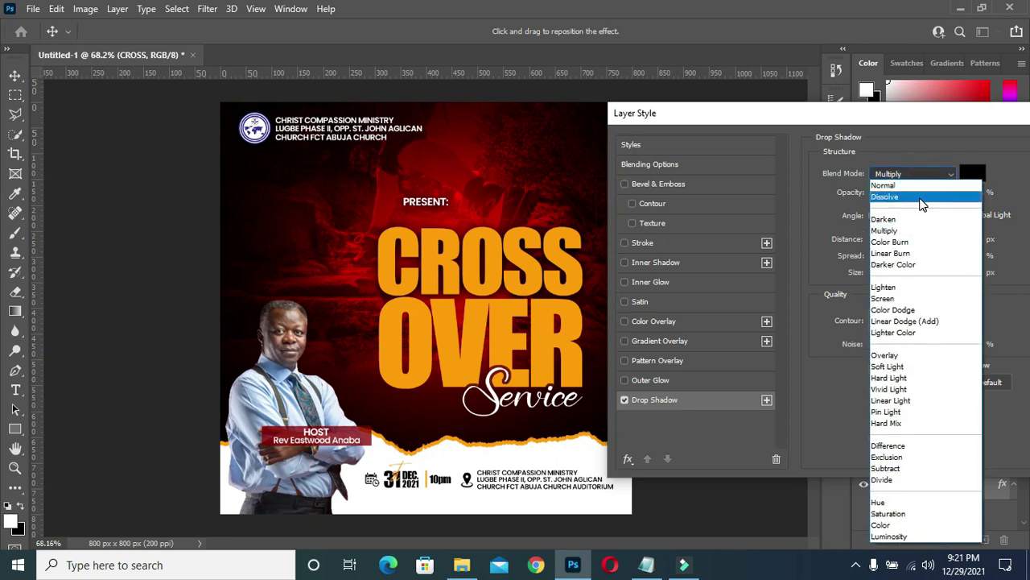
click(921, 198)
click(910, 174)
click(886, 185)
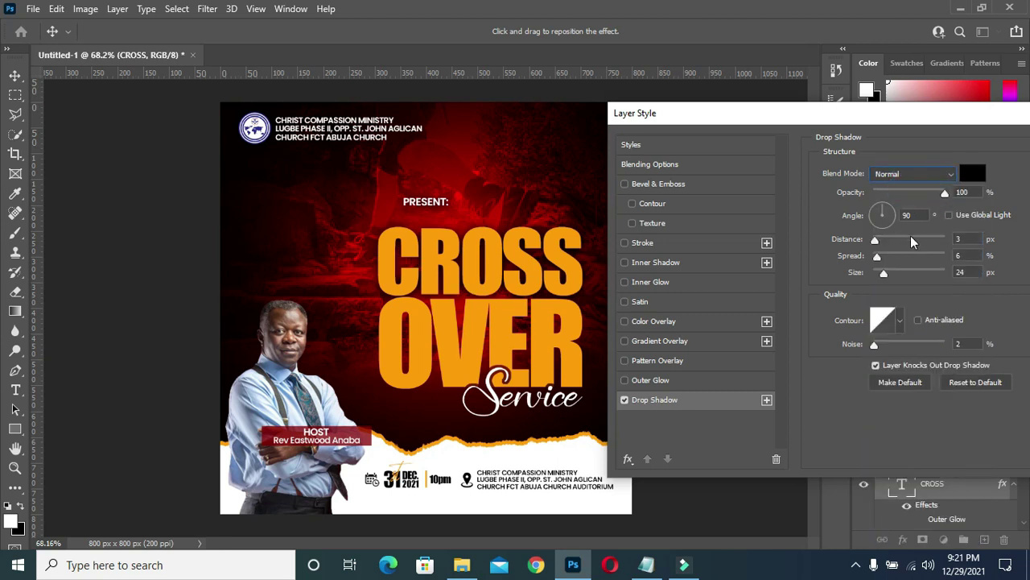
click(876, 241)
drag(880, 247, 882, 274)
click(675, 186)
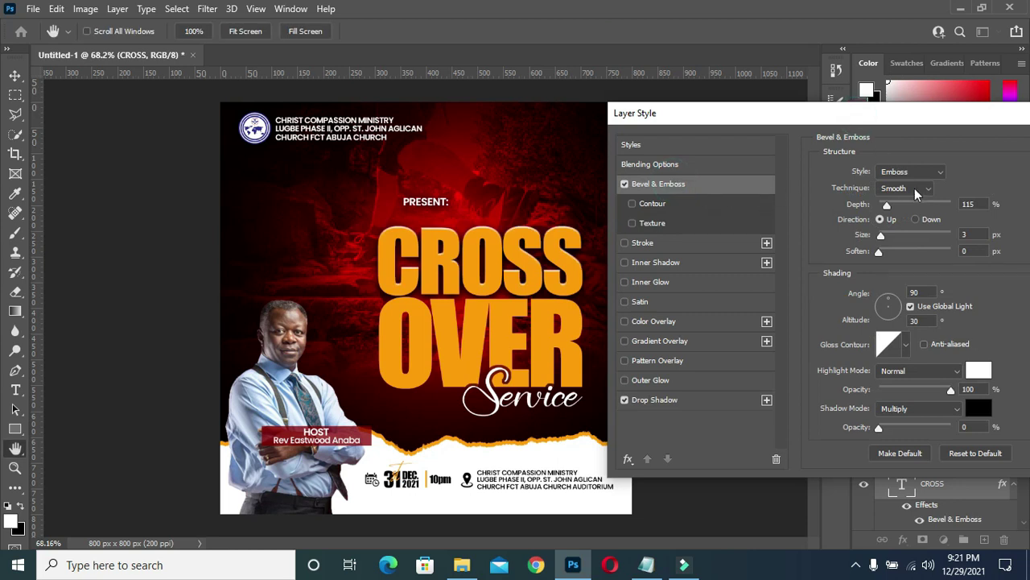
Give CROSS a Bevel & Emboss with Emboss style, Smooth technique and 5 px size
click(908, 172)
click(907, 208)
click(906, 187)
click(893, 202)
double_click(970, 234)
text(7)
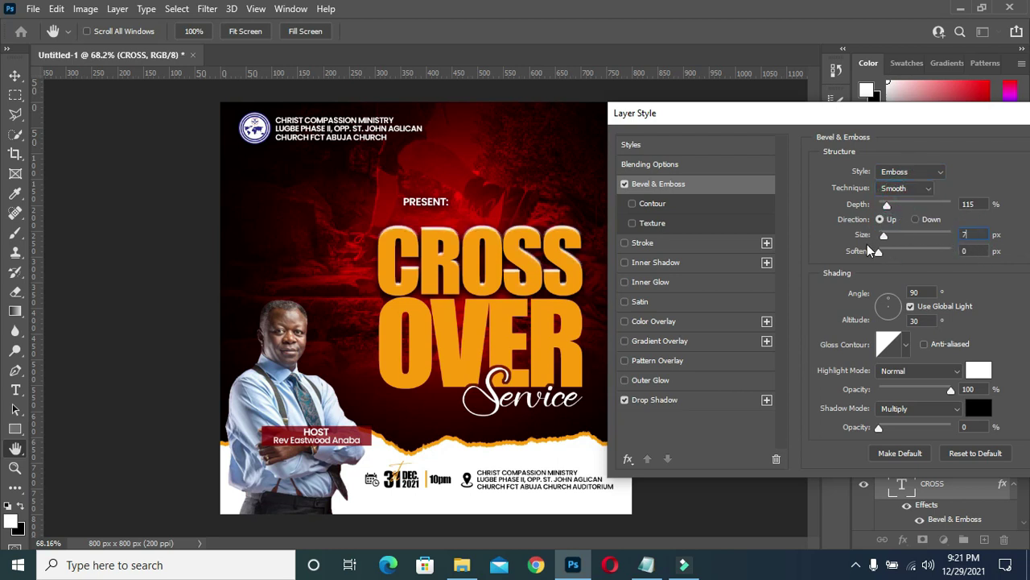
double_click(965, 234)
text(5)
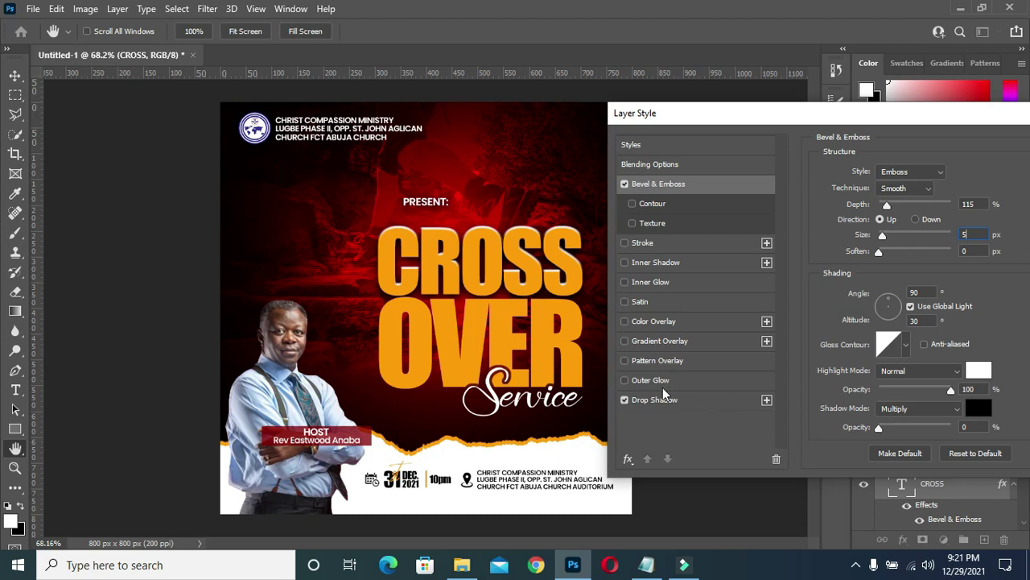
Add a white Multiply inner glow at 100% opacity and apply the layer styles
click(658, 283)
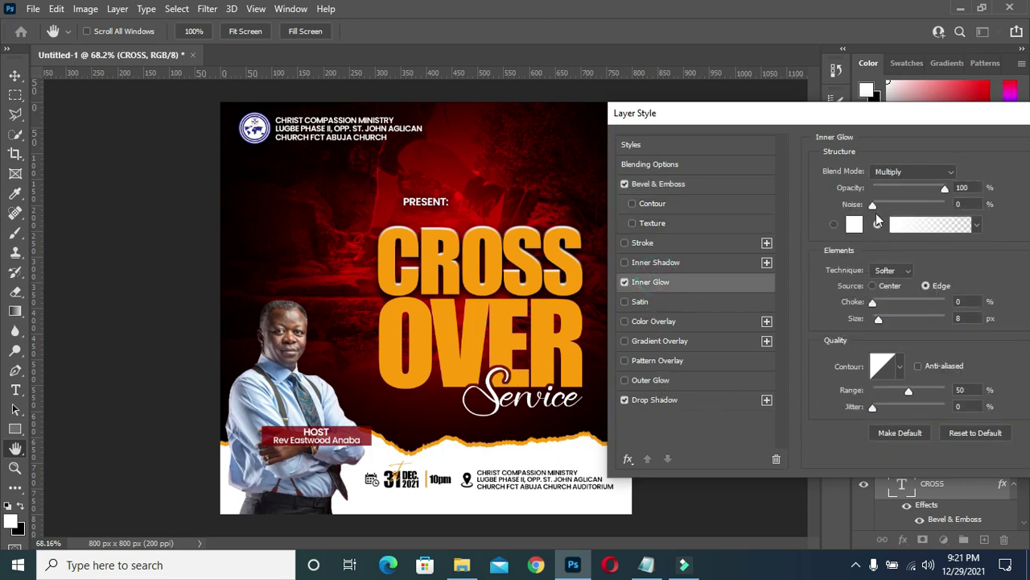
click(912, 171)
click(898, 233)
double_click(970, 189)
click(855, 225)
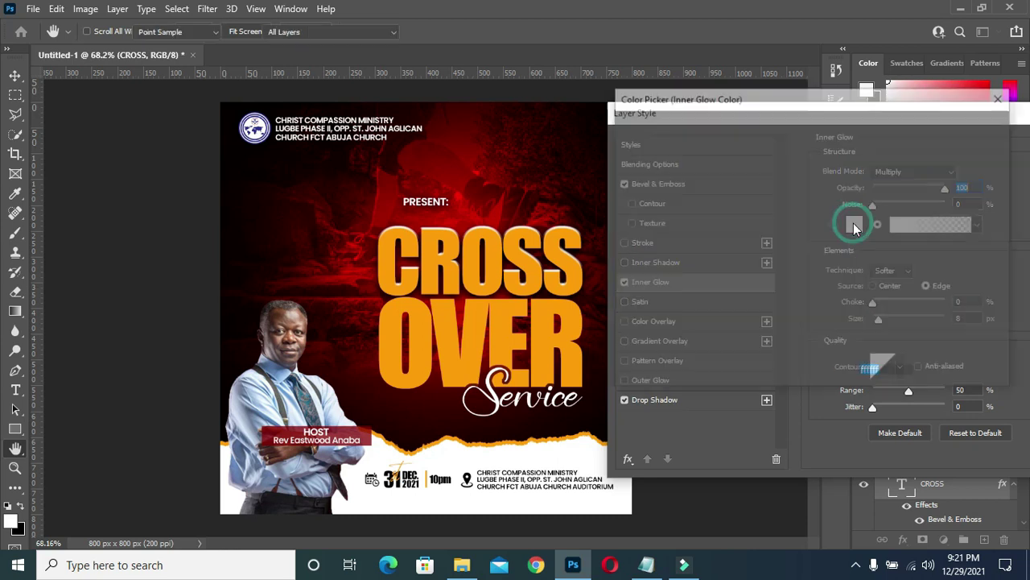
click(982, 128)
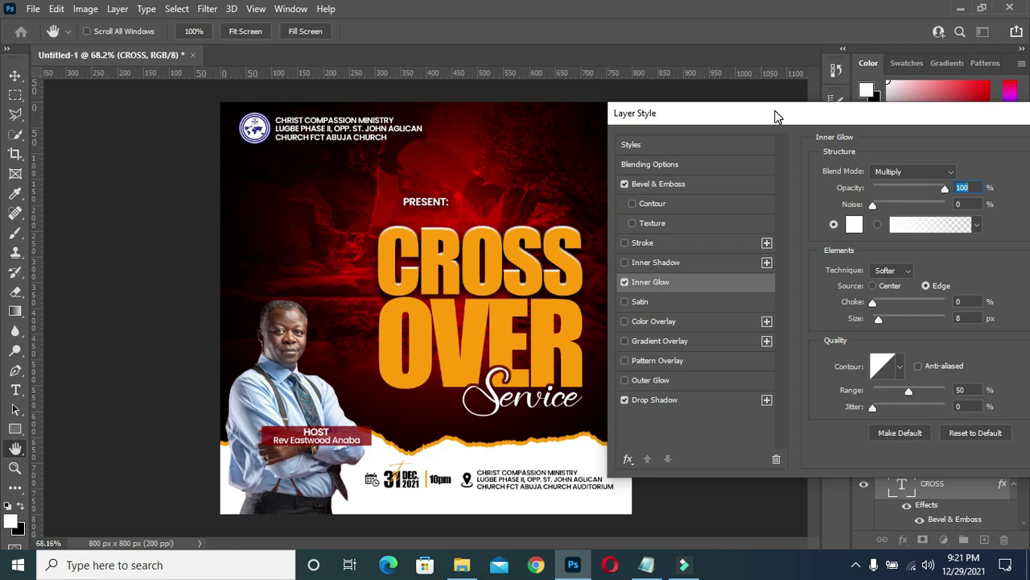
drag(777, 116, 596, 127)
click(926, 161)
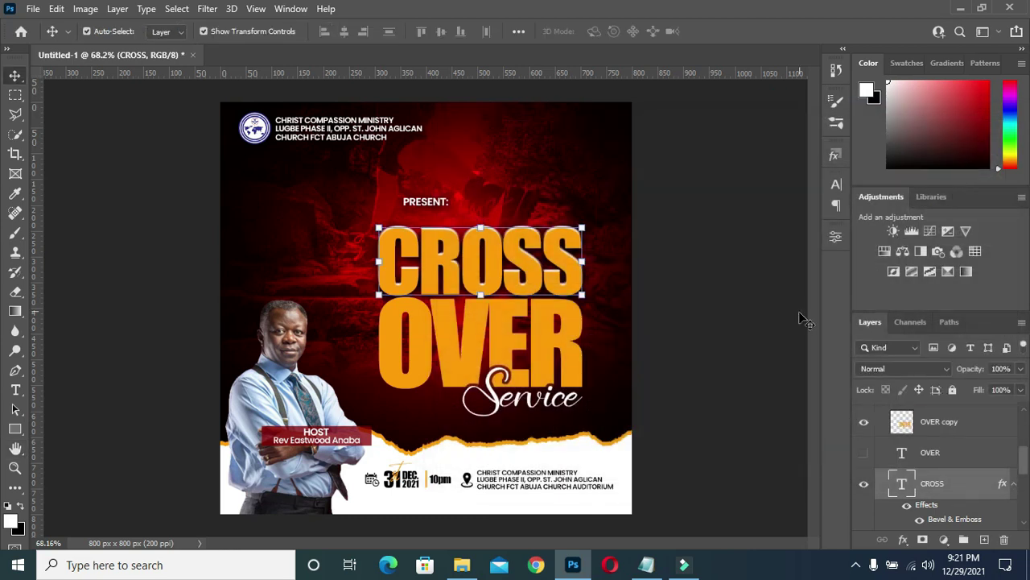
Collapse the effects lists of the CROSS and OVER copy layers
click(762, 315)
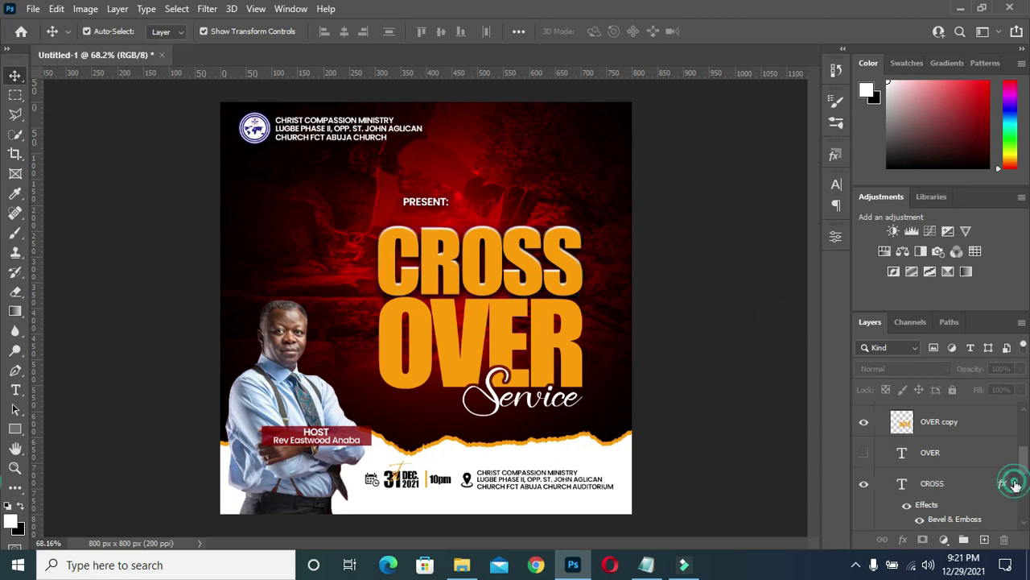
click(1015, 484)
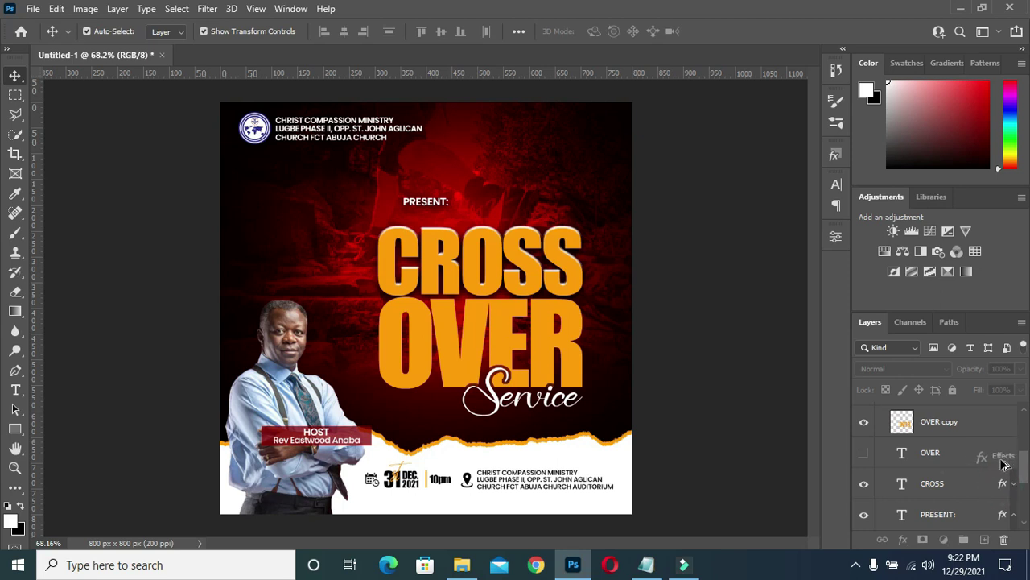
click(1013, 422)
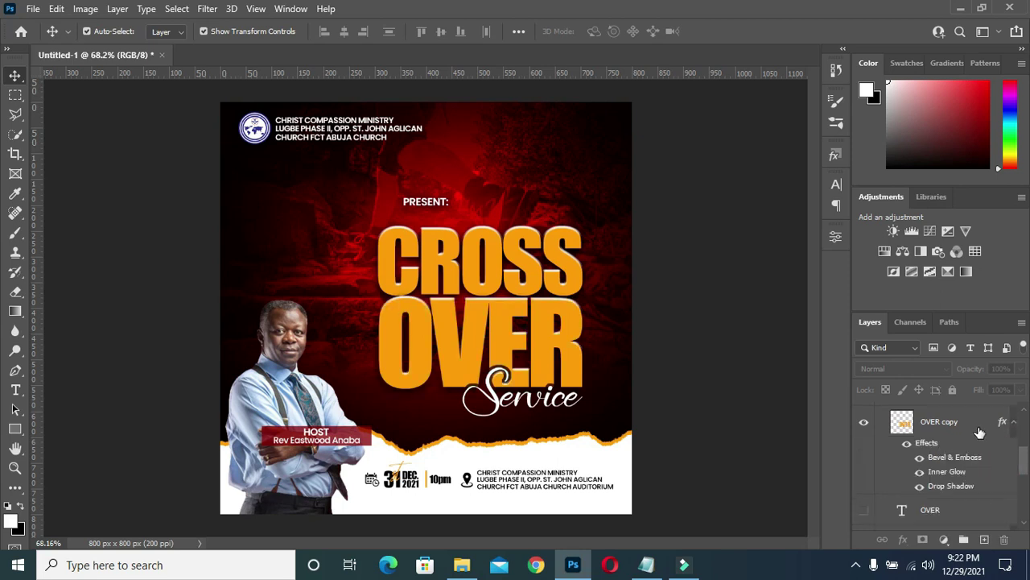
click(1014, 421)
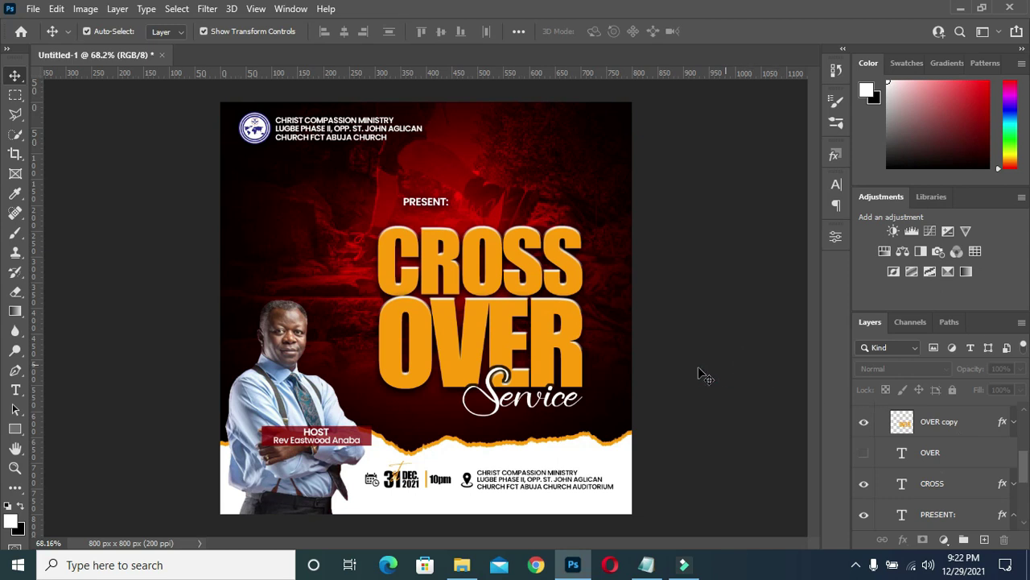
alt+scroll(640, 382, down, 2)
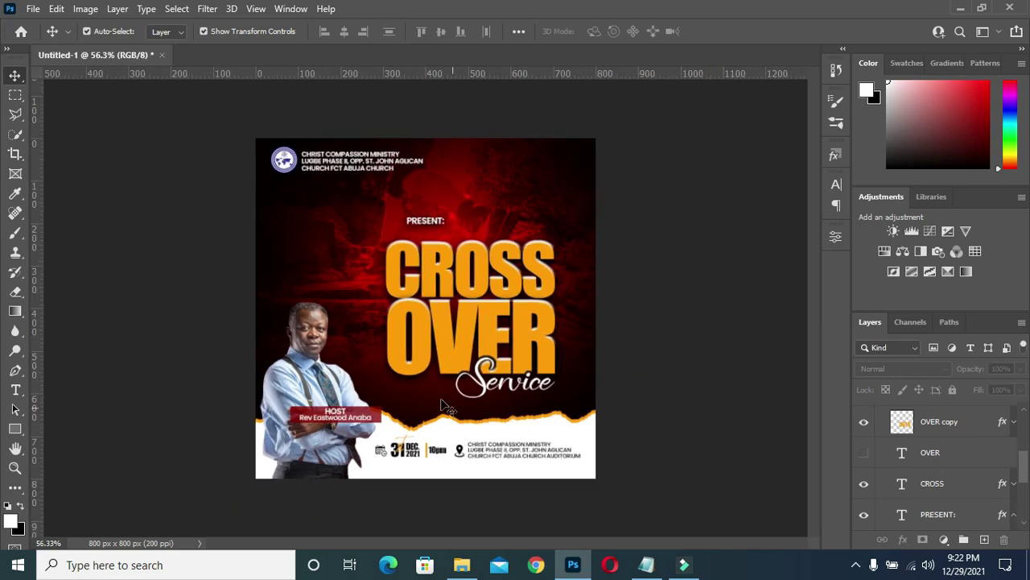
scroll(905, 433, up, 3)
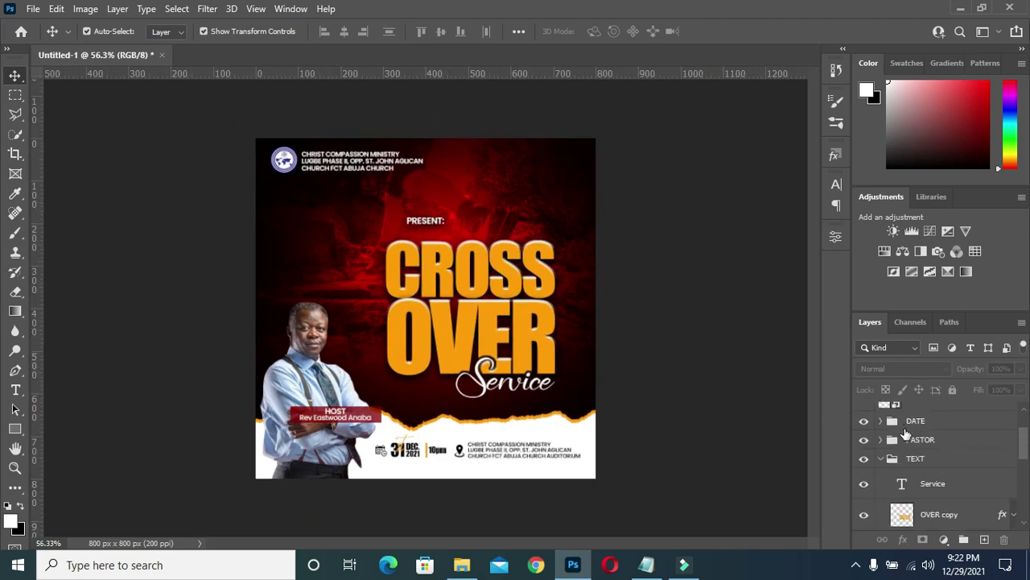
Scale the TEXT title group up to about 106% with Free Transform
click(880, 459)
click(909, 459)
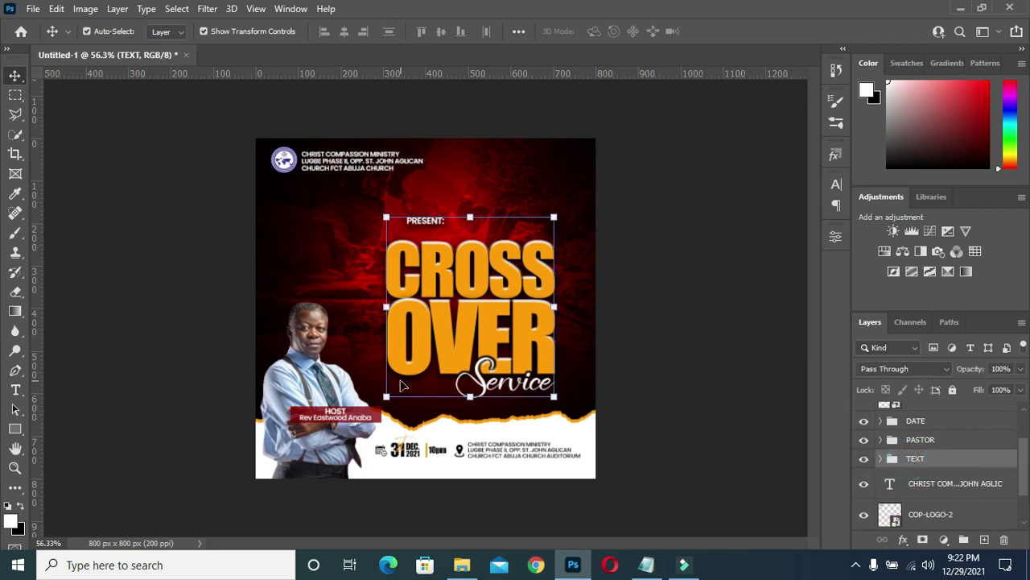
drag(386, 398, 377, 408)
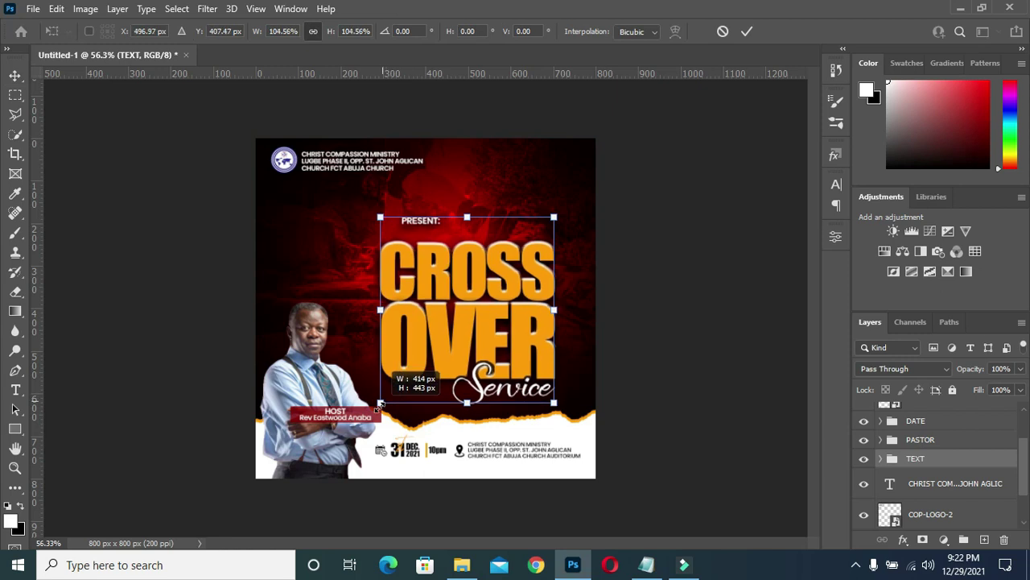
click(748, 30)
scroll(458, 254, up, 2)
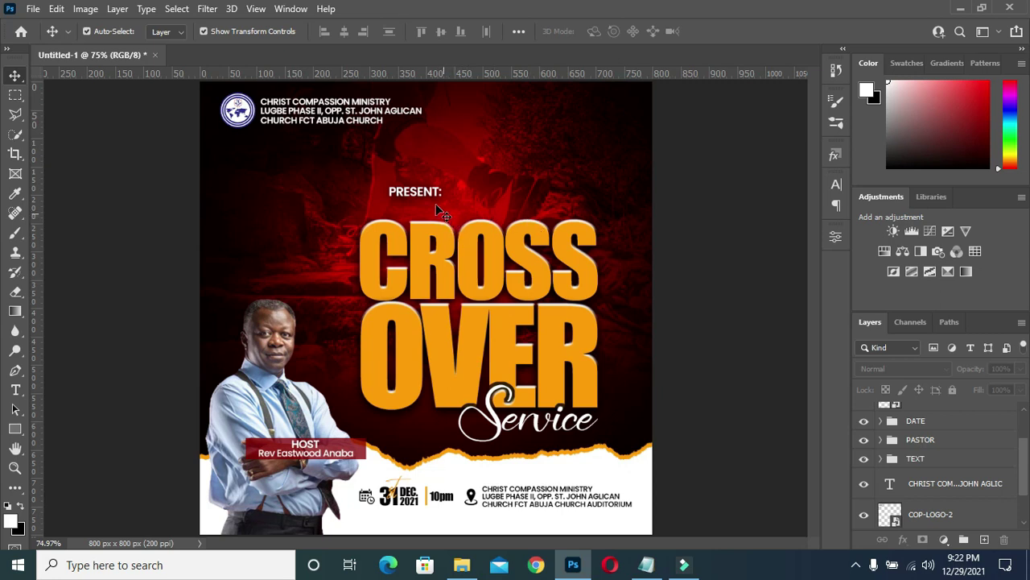
Move the PRESENT: text up-left to sit just below the church name
scroll(439, 213, down, 1)
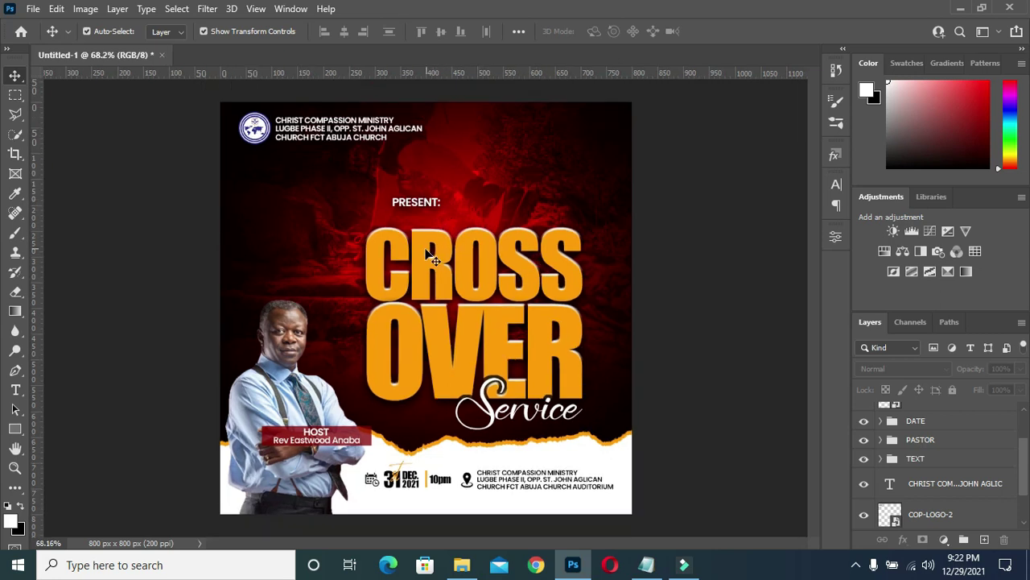
scroll(427, 251, down, 1)
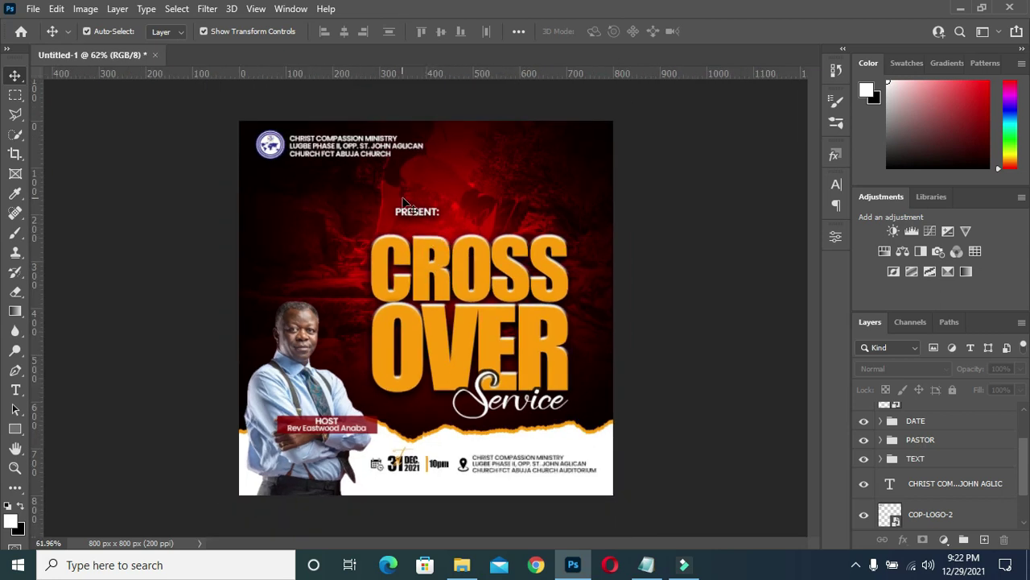
click(418, 214)
drag(427, 214, 321, 191)
click(649, 202)
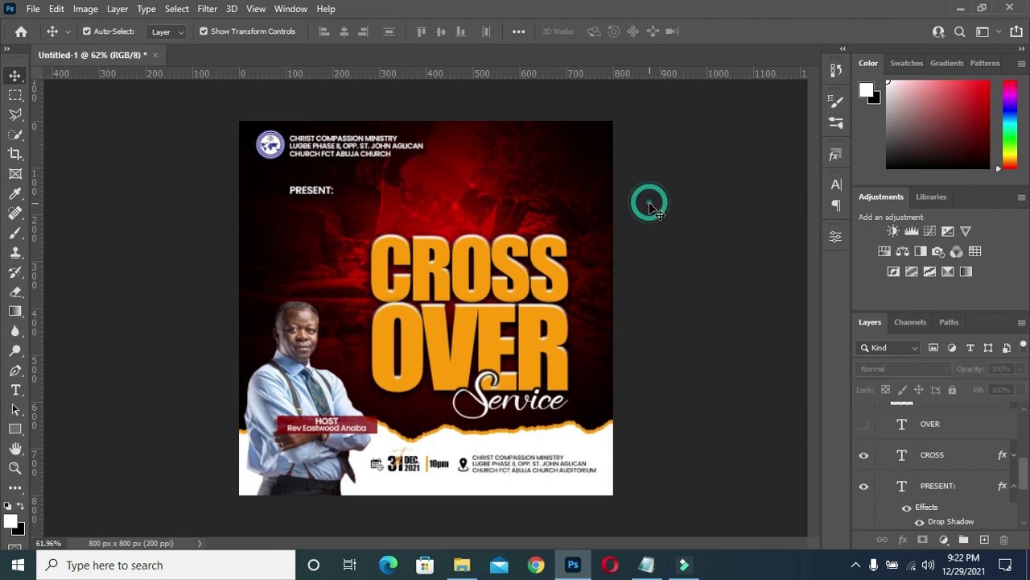
Resize the PRESENT: text with Free Transform and commit it
click(332, 192)
key(ctrl+t)
drag(331, 193, 321, 194)
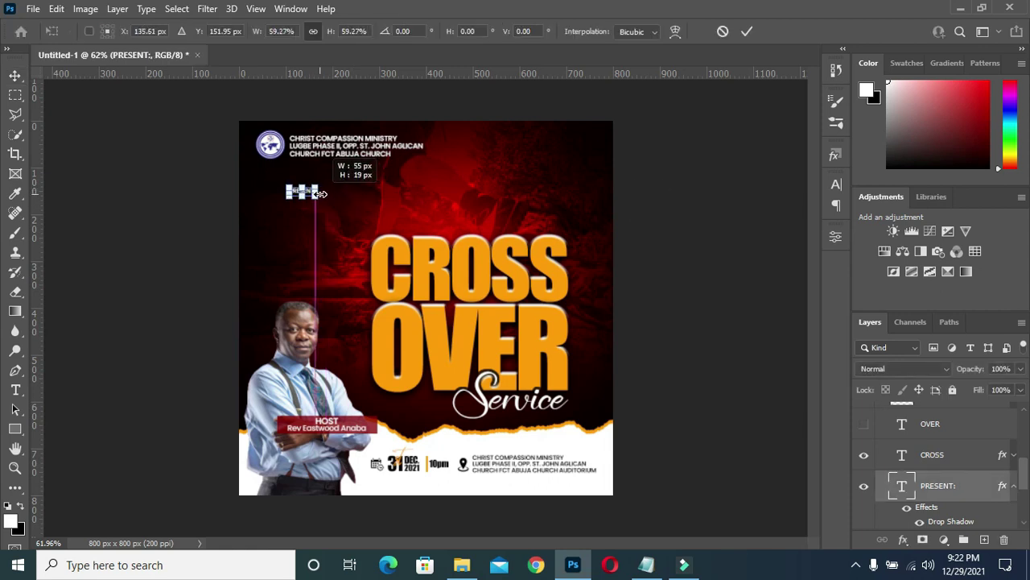
scroll(320, 194, up, 2)
drag(301, 184, 314, 187)
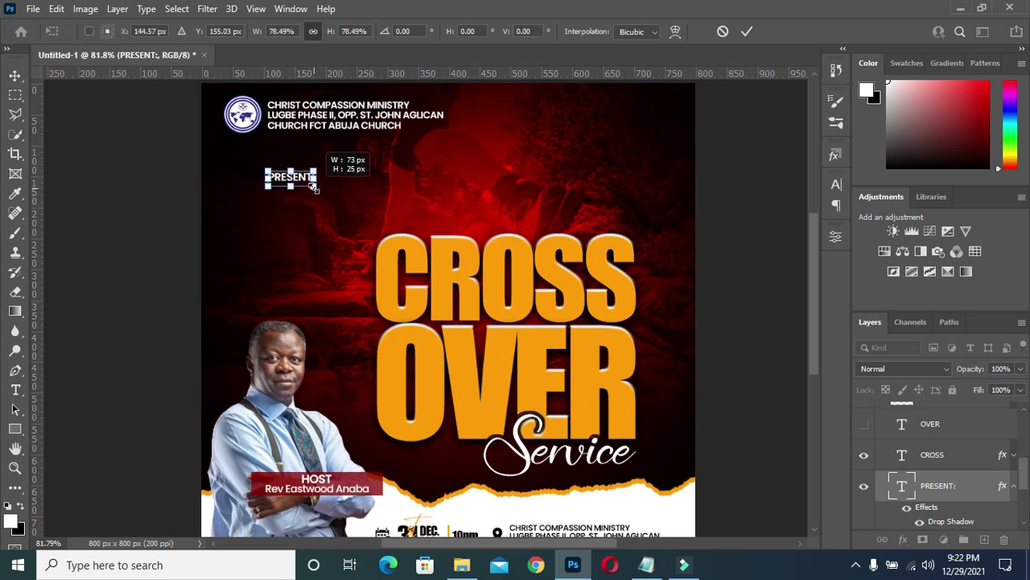
click(748, 31)
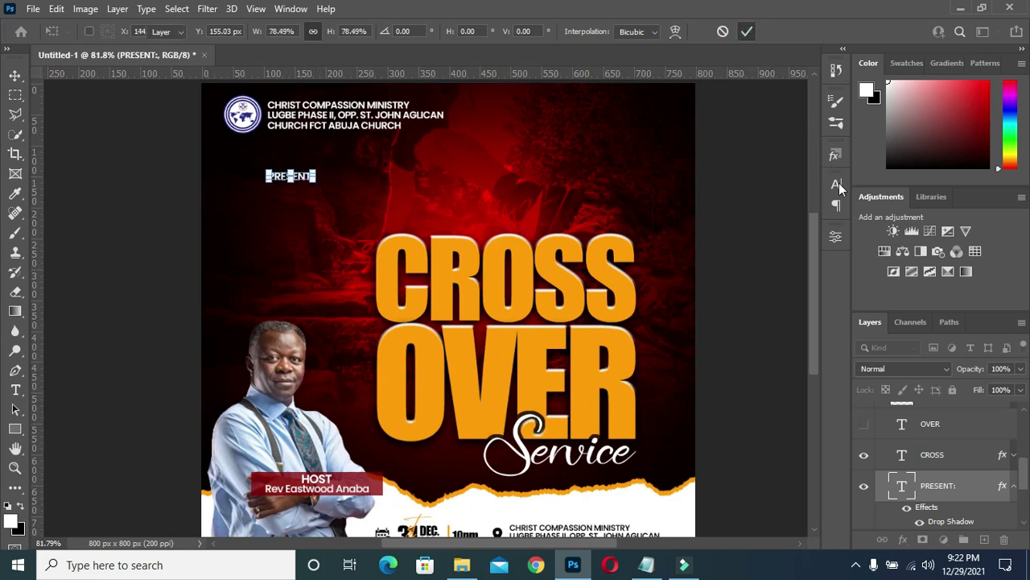
Raise the PRESENT: tracking from -40 to 440
click(837, 184)
drag(755, 239, 812, 209)
click(795, 178)
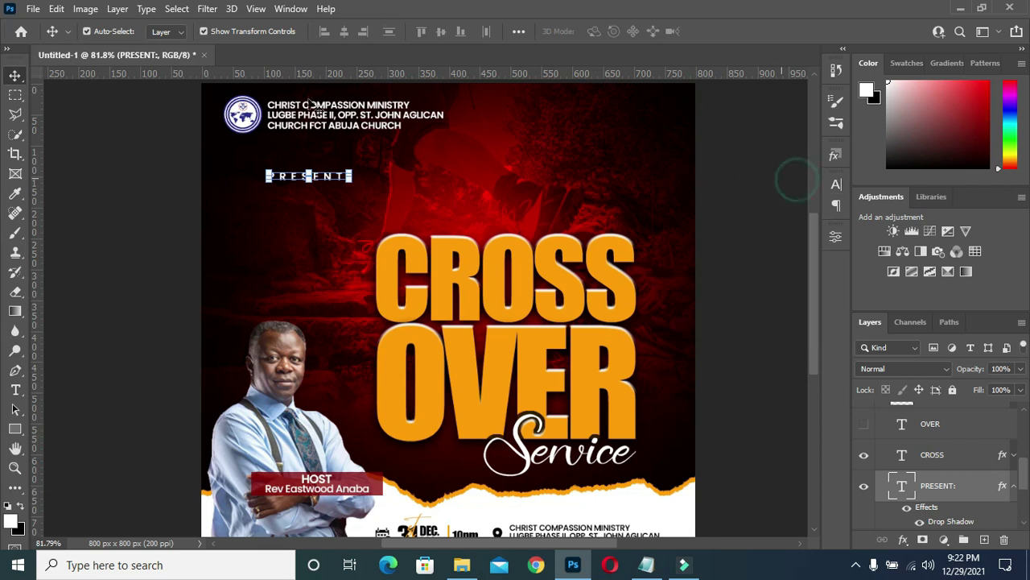
Lower the opacity of the red HOST banner (Rectangle 1) to make it more see-through
scroll(595, 226, down, 3)
scroll(453, 211, up, 1)
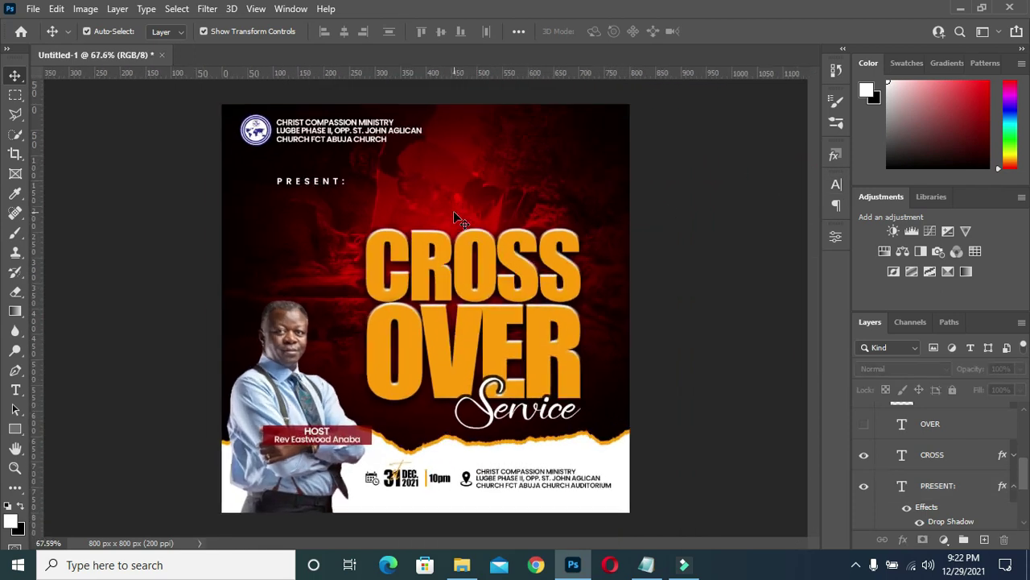
scroll(454, 211, up, 1)
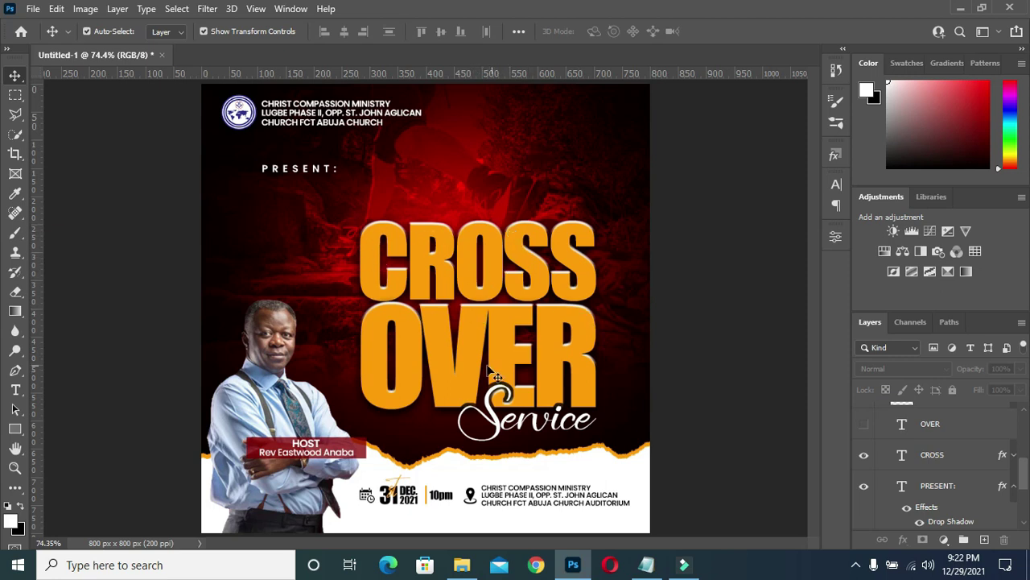
scroll(455, 377, down, 1)
scroll(455, 377, down, 1)
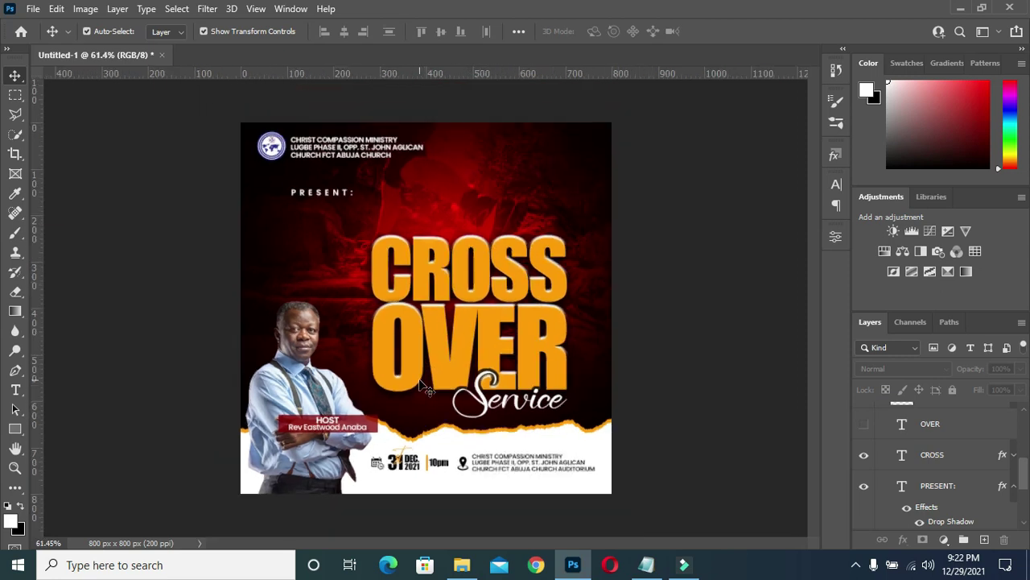
click(374, 426)
drag(973, 372, 960, 369)
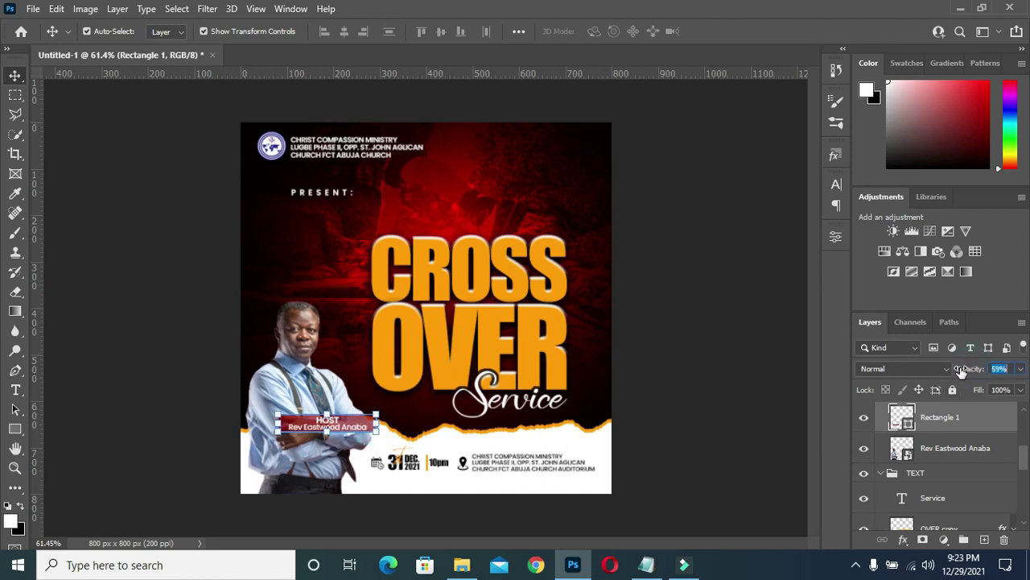
click(759, 369)
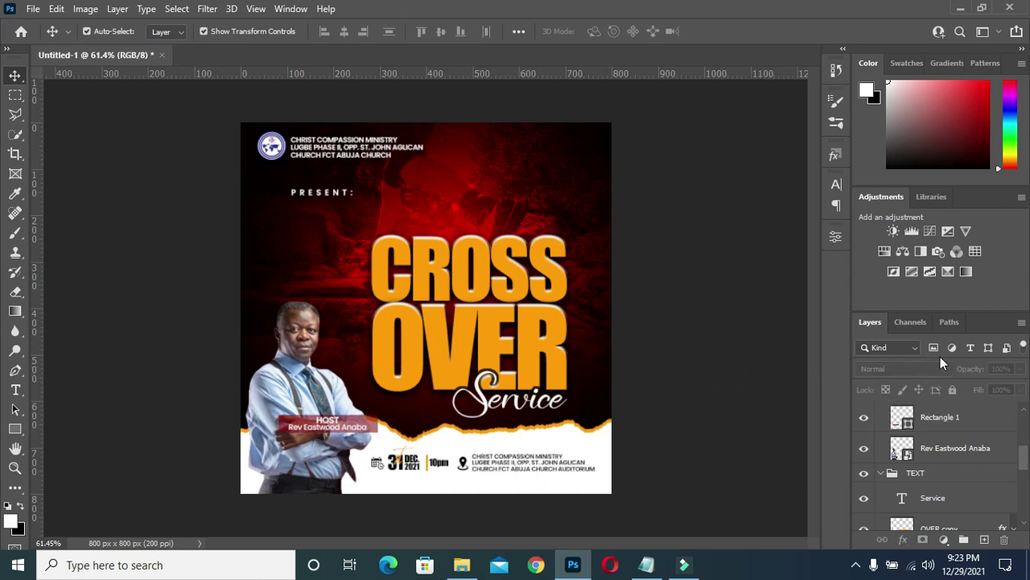
click(936, 419)
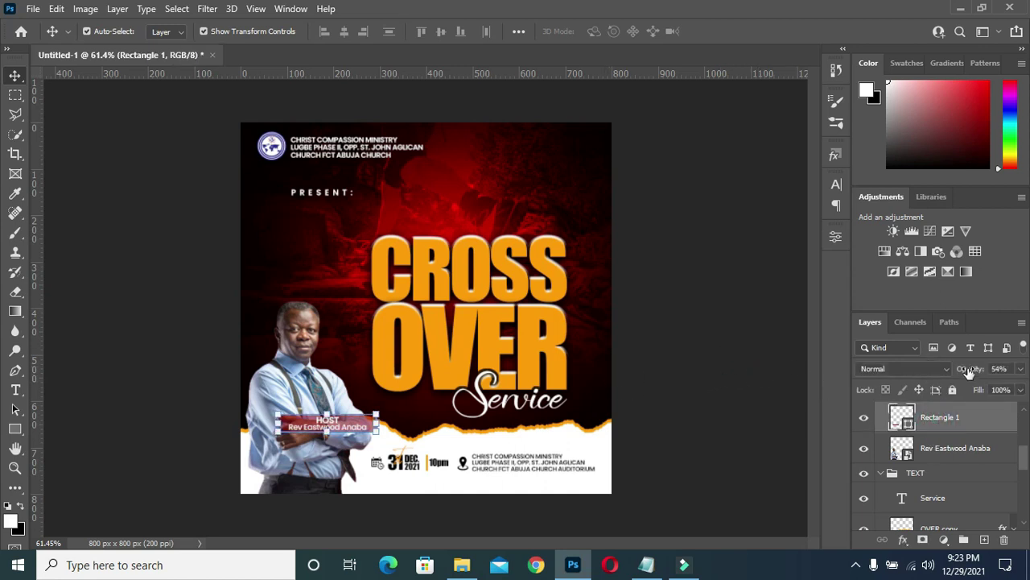
mouse_move(966, 368)
mouse_down()
mouse_move(987, 373)
mouse_move(969, 371)
mouse_up()
click(675, 353)
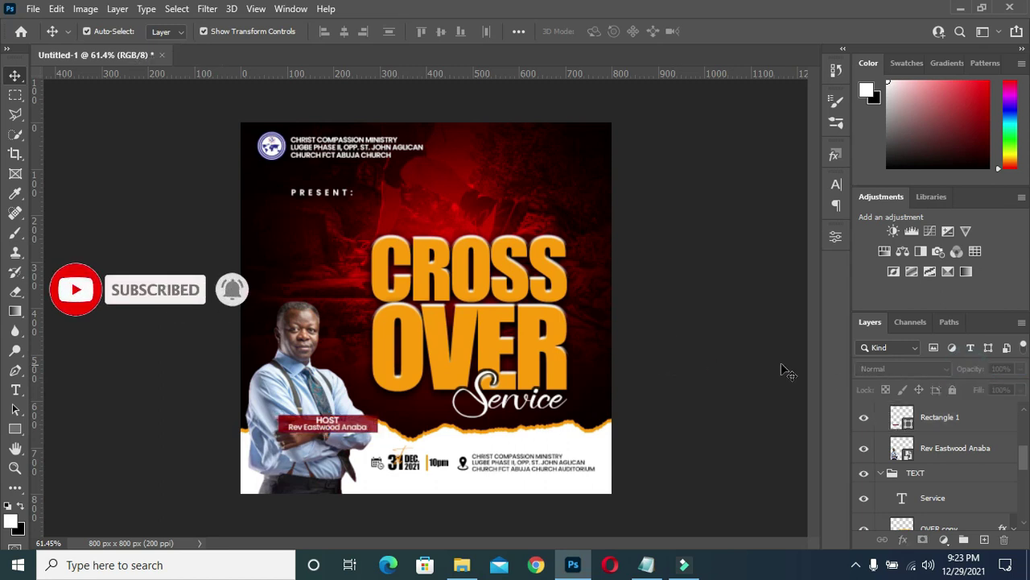
Drag the 'flare light' image from the BG folder onto the flyer canvas
scroll(480, 206, up, 1)
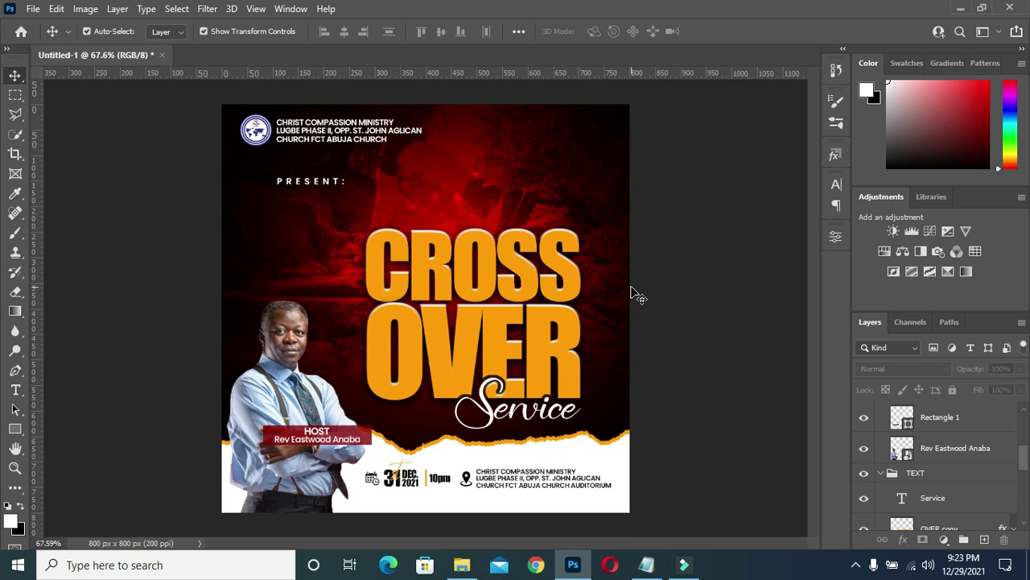
click(462, 565)
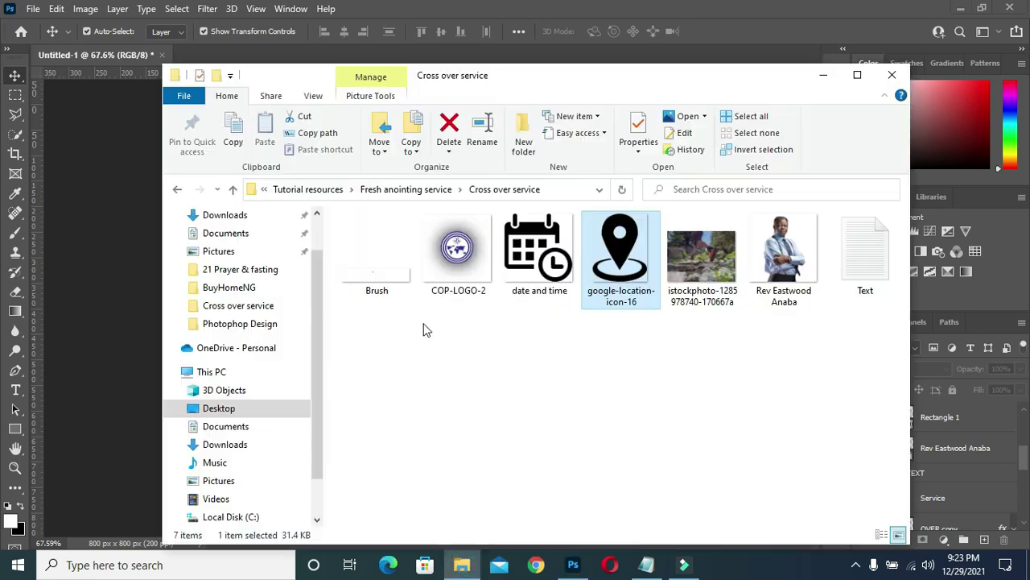
key(alt+Left)
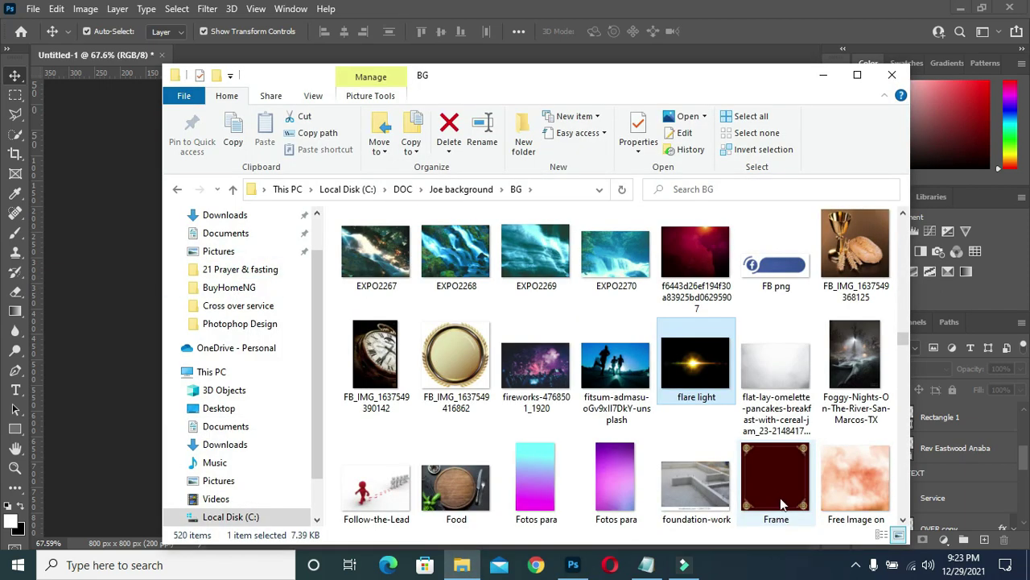
drag(711, 389, 571, 573)
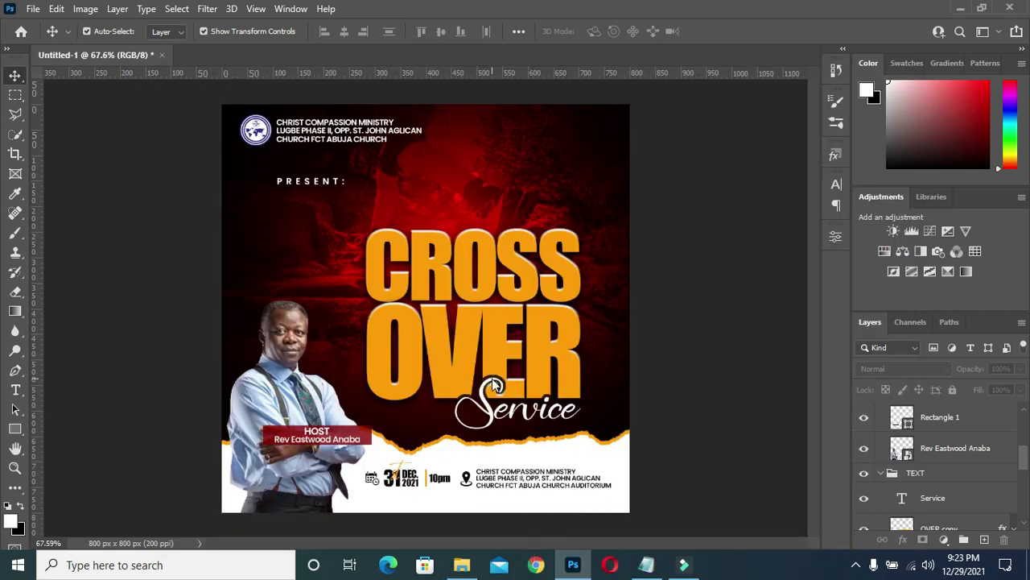
drag(572, 573, 496, 385)
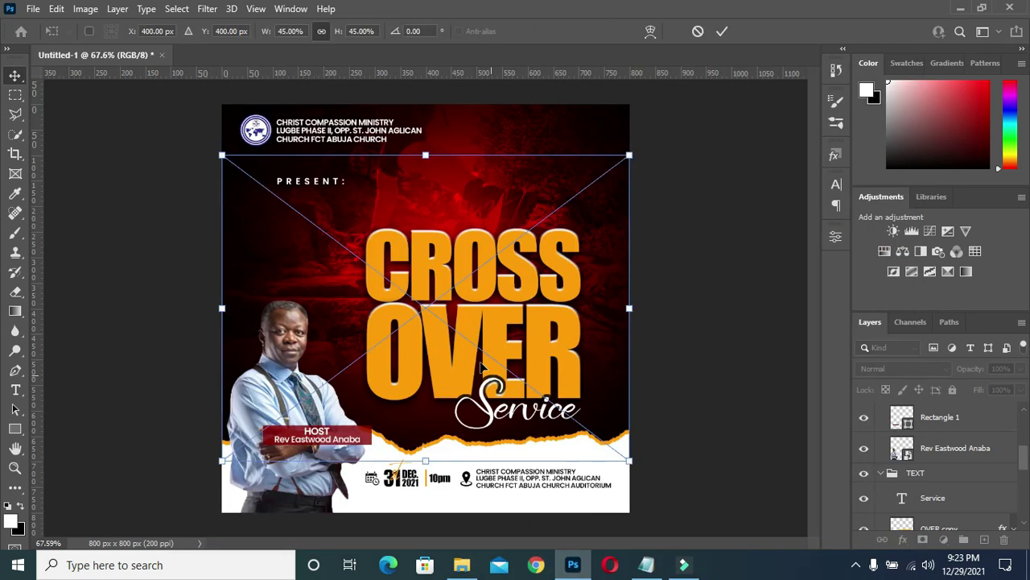
Commit the placed flare and set its blend mode to Screen
drag(454, 315, 444, 307)
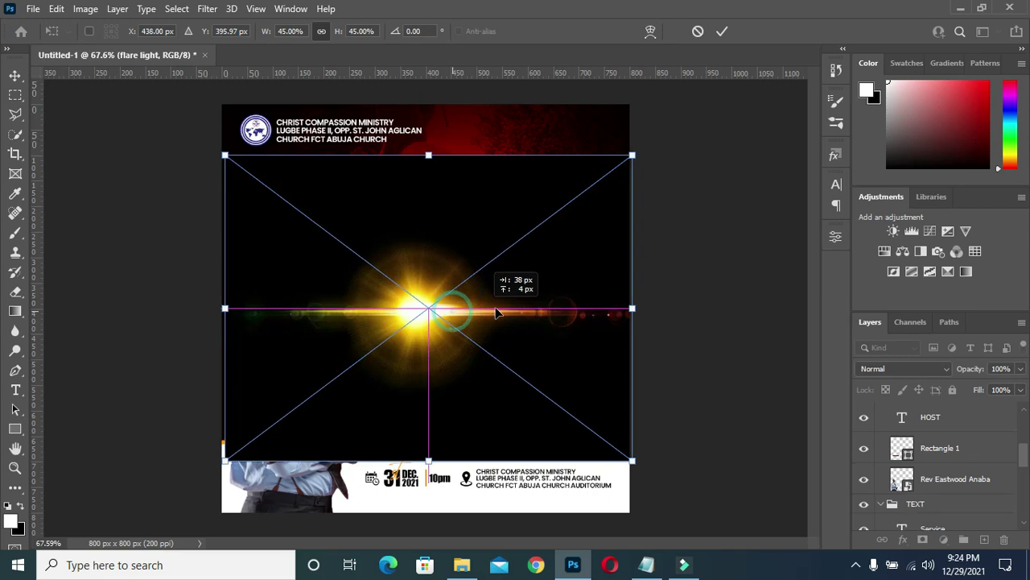
click(722, 31)
drag(431, 254, 441, 260)
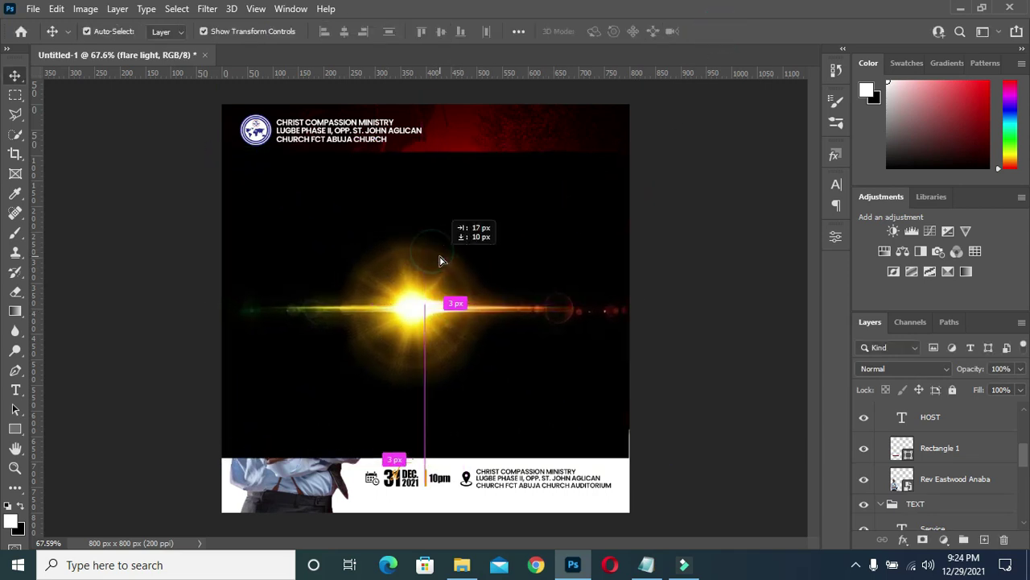
click(909, 369)
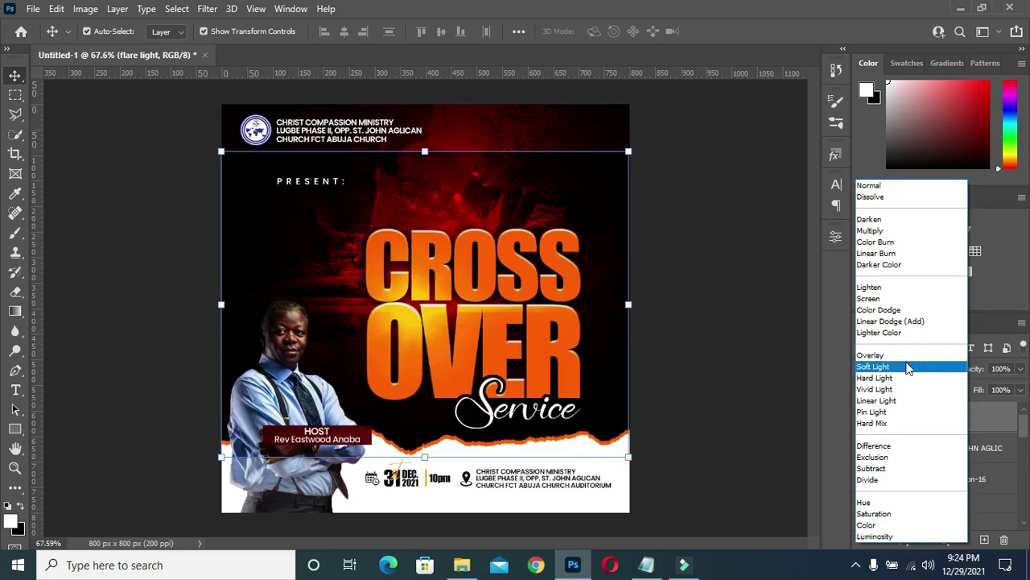
click(874, 299)
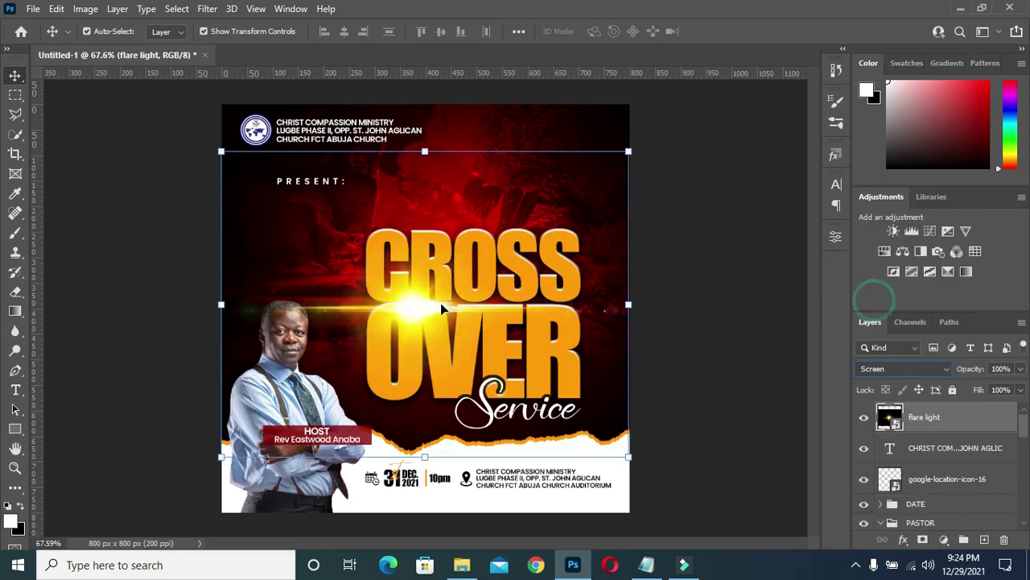
Scale the flare to about 34% and position its glow between CROSS and OVER
drag(431, 305, 481, 306)
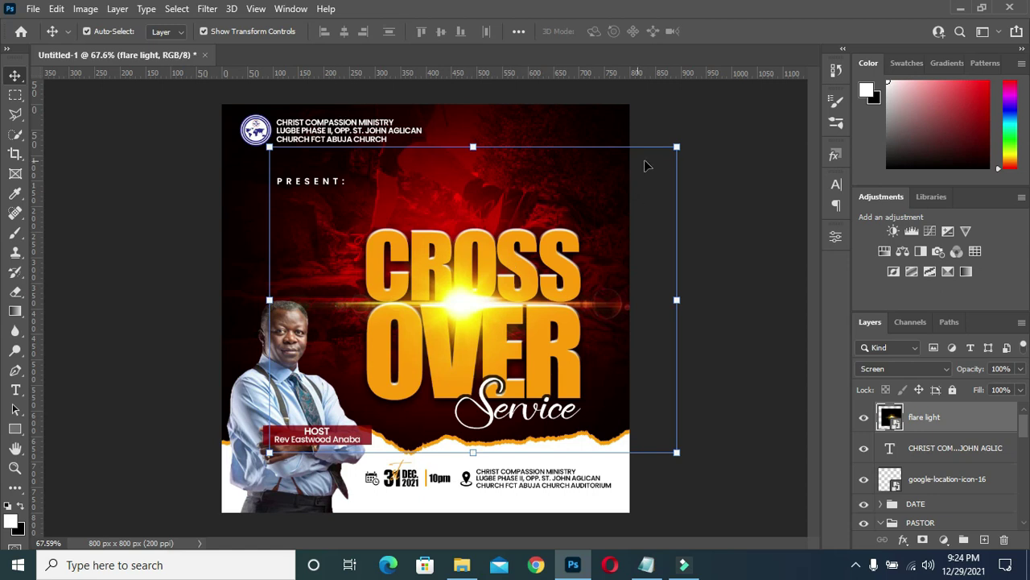
drag(676, 145, 579, 219)
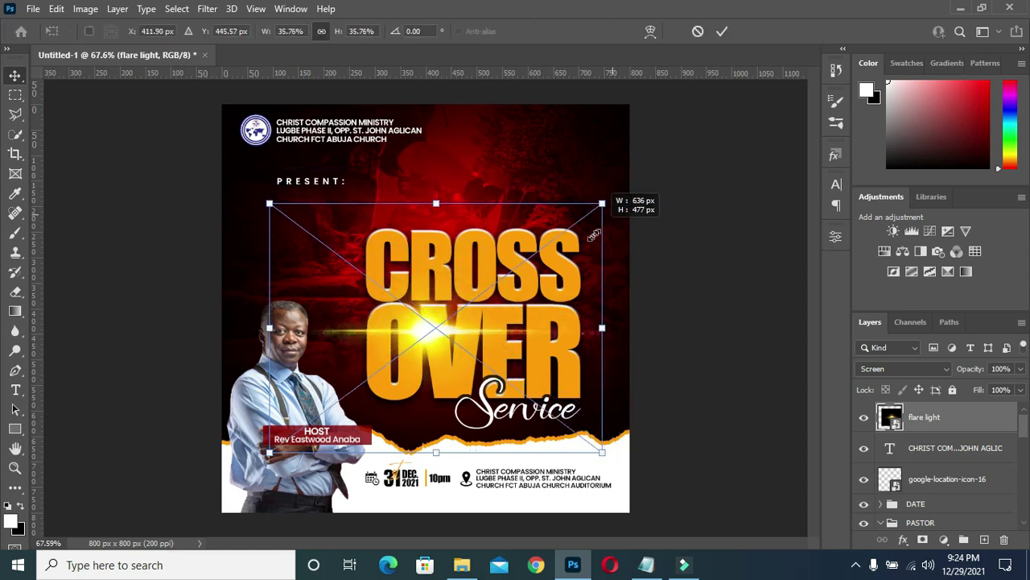
drag(427, 343, 478, 303)
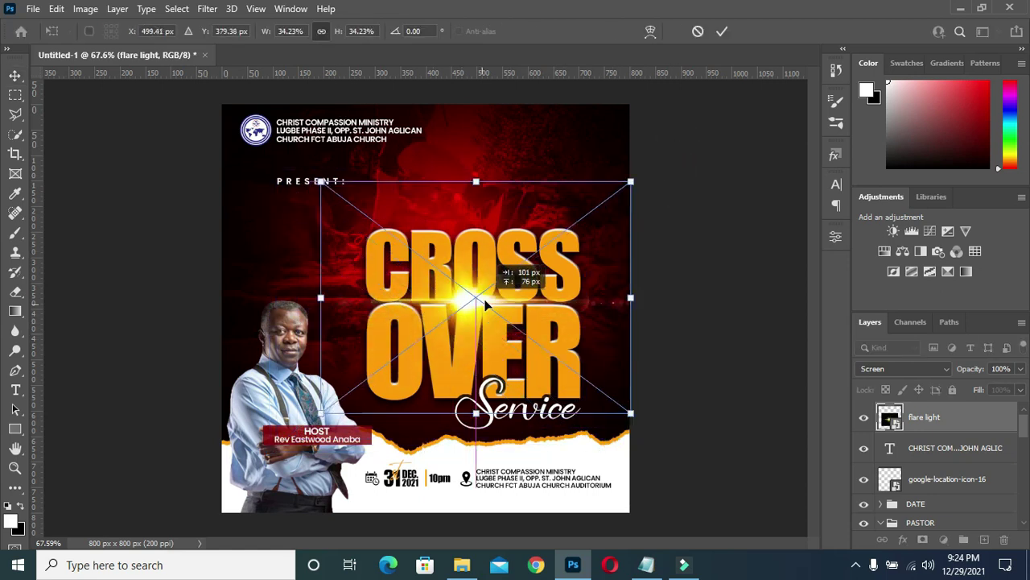
drag(478, 304, 475, 306)
click(723, 32)
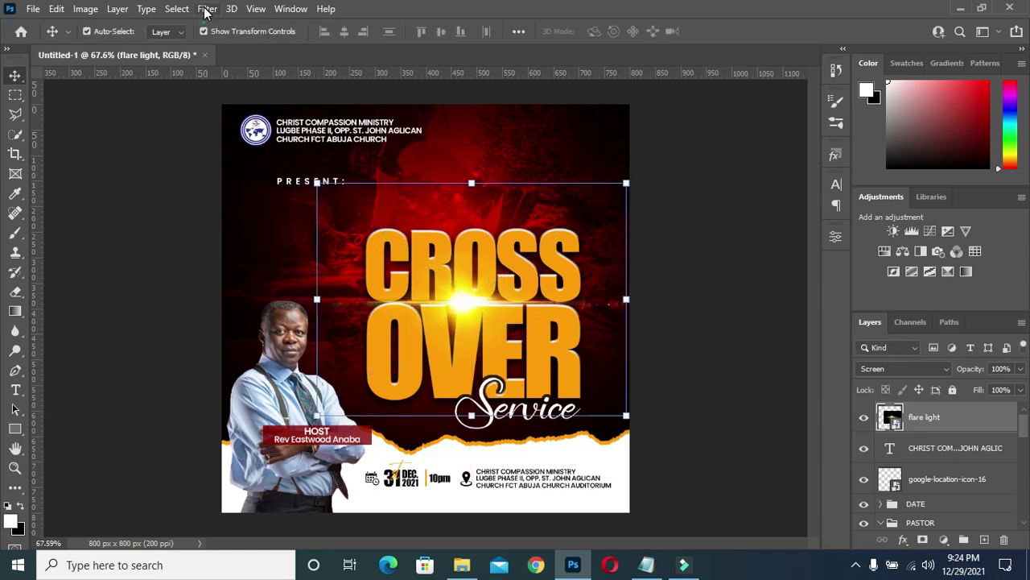
Apply a Gaussian Blur of 4.0 px radius to the flare light layer
click(207, 10)
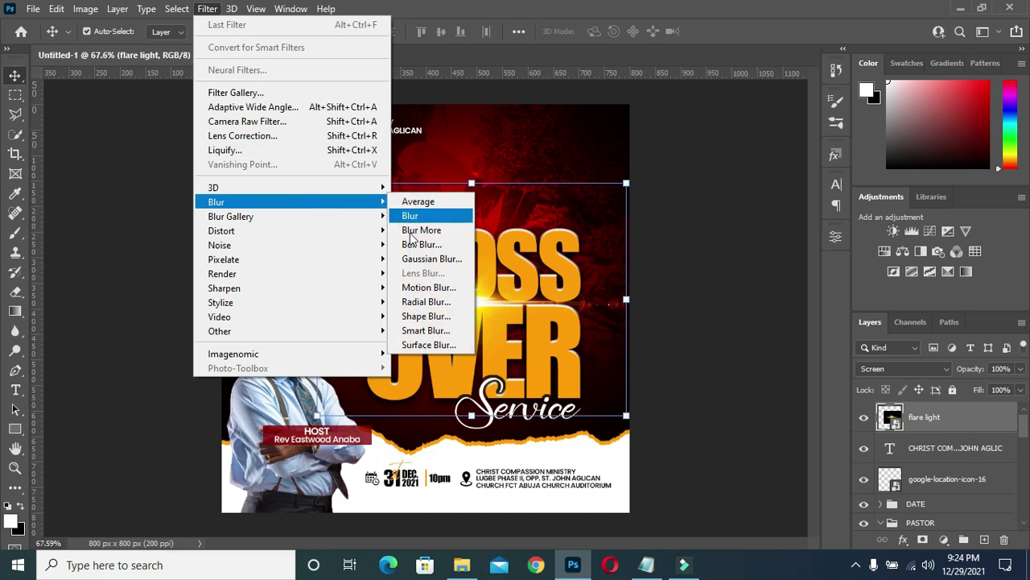
click(432, 259)
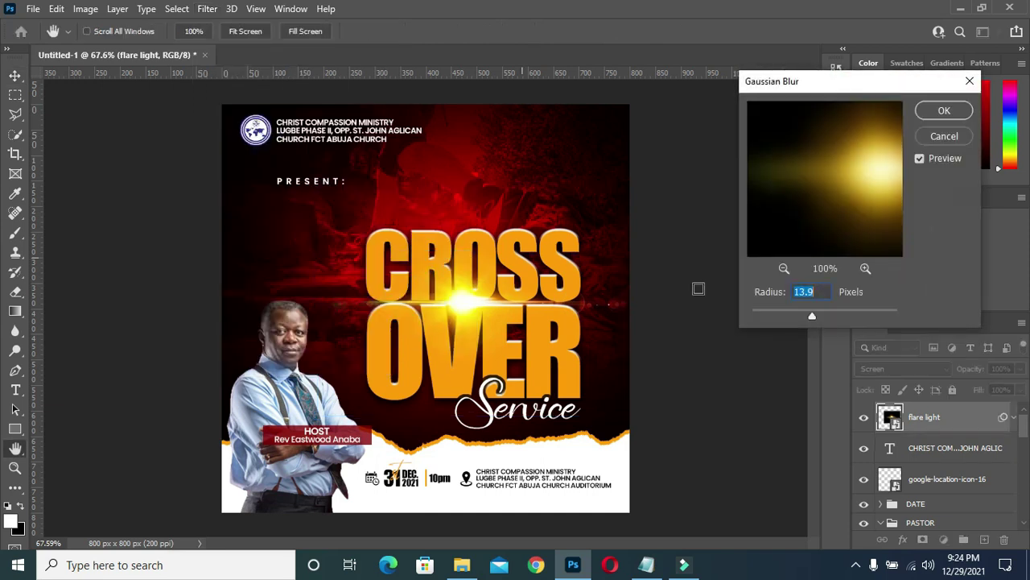
drag(794, 317, 797, 319)
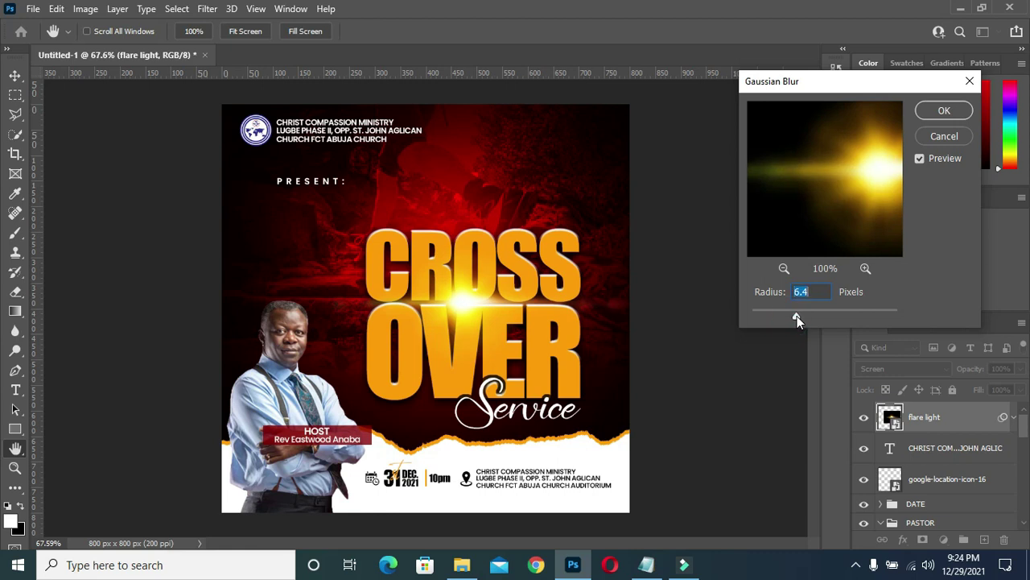
drag(797, 317, 774, 319)
click(774, 319)
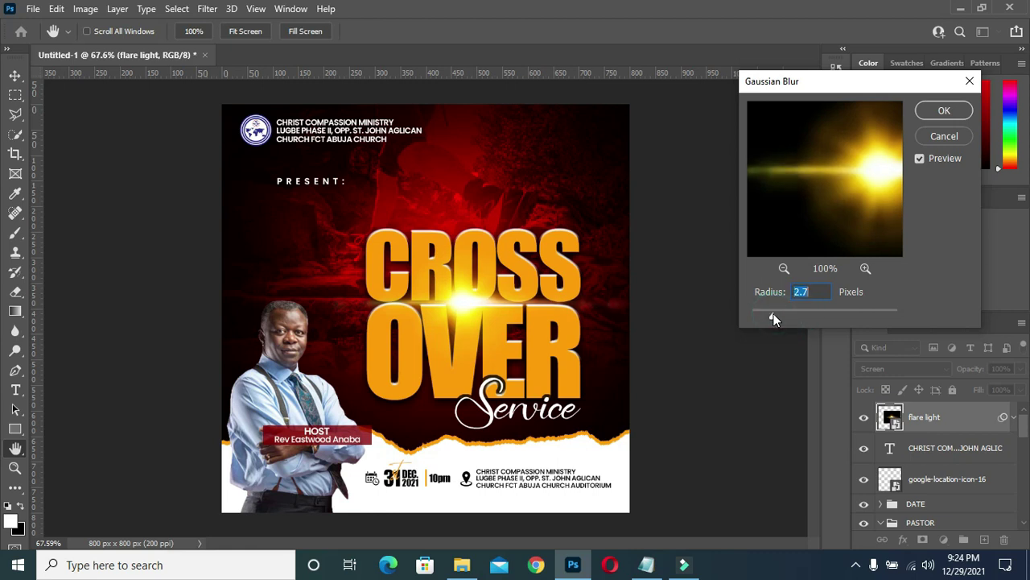
drag(774, 318, 783, 317)
click(936, 113)
key(v)
scroll(656, 290, down, 2)
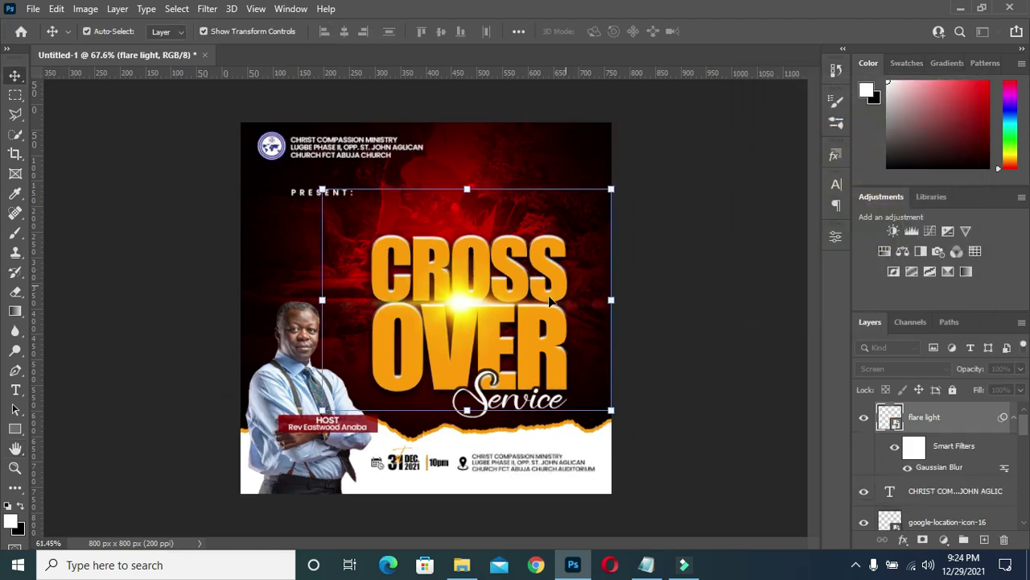
Move the flare light layer into the TEXT group above Service
click(663, 294)
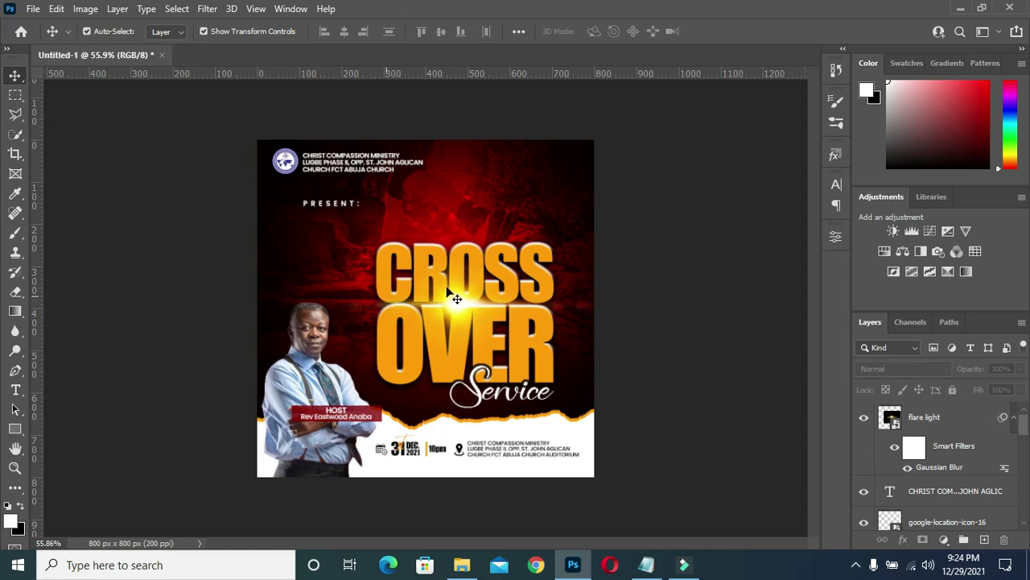
click(1013, 418)
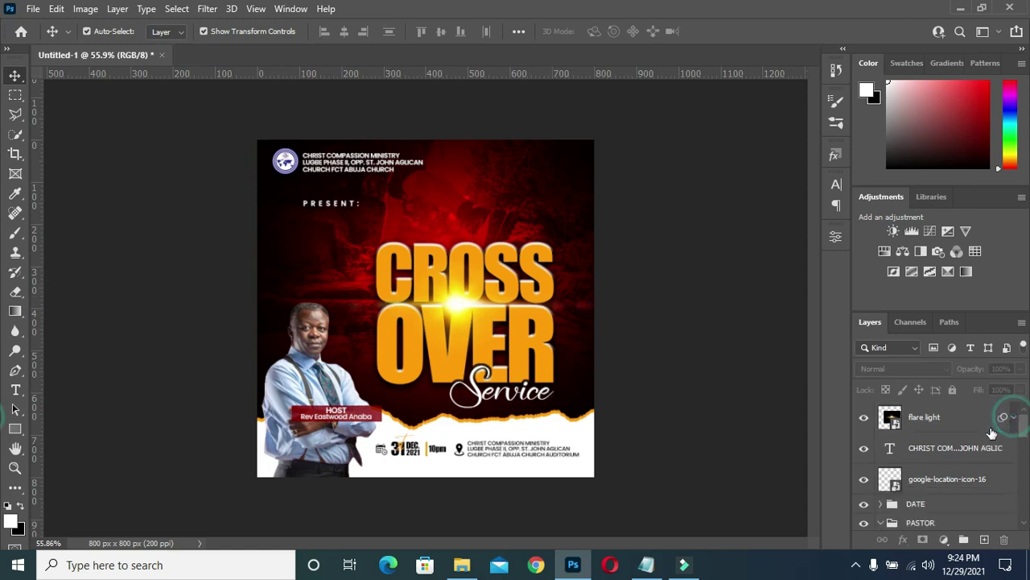
scroll(1016, 438, down, 1)
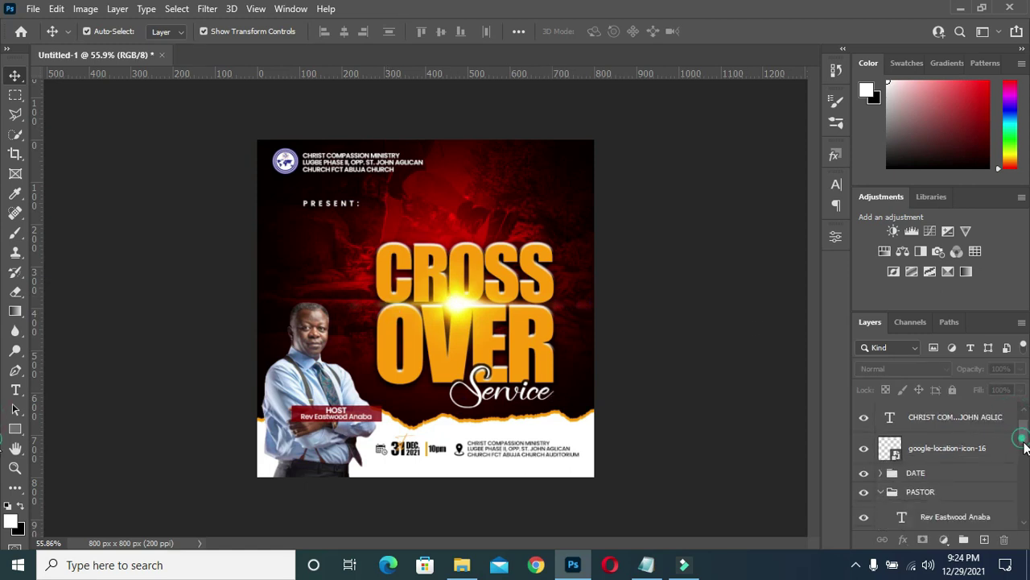
scroll(1026, 449, down, 1)
click(881, 446)
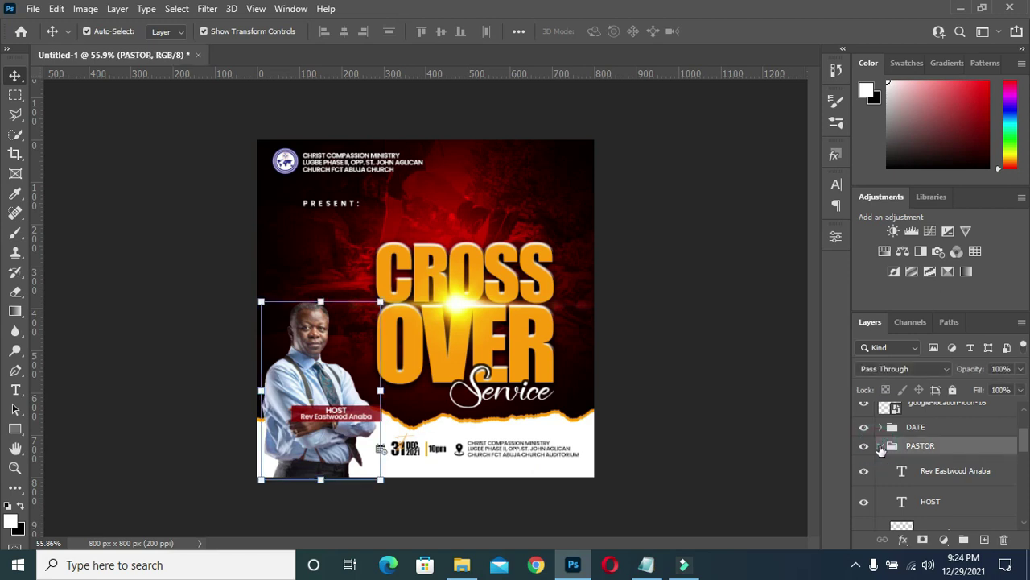
click(881, 447)
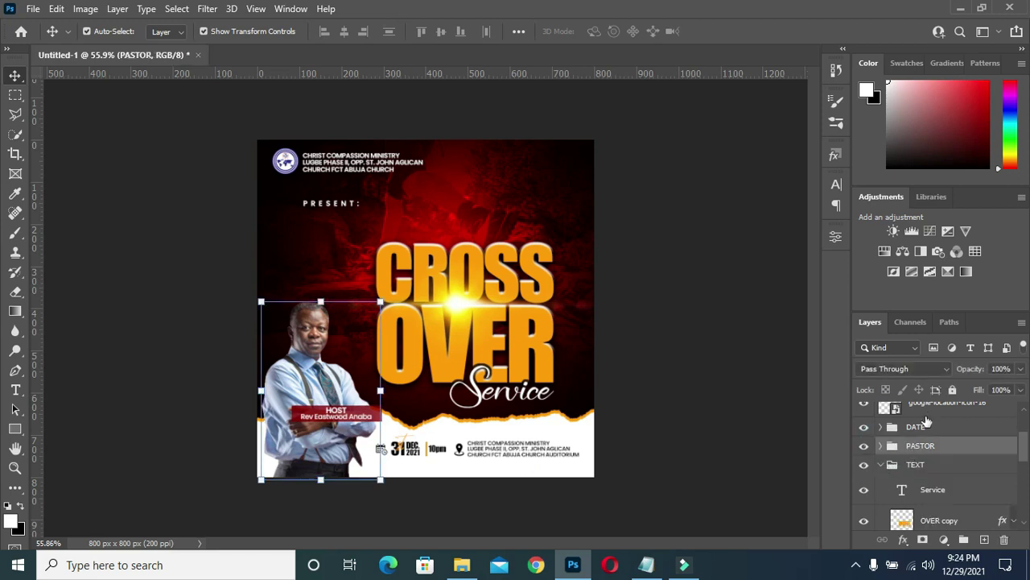
scroll(941, 413, up, 2)
scroll(937, 448, up, 1)
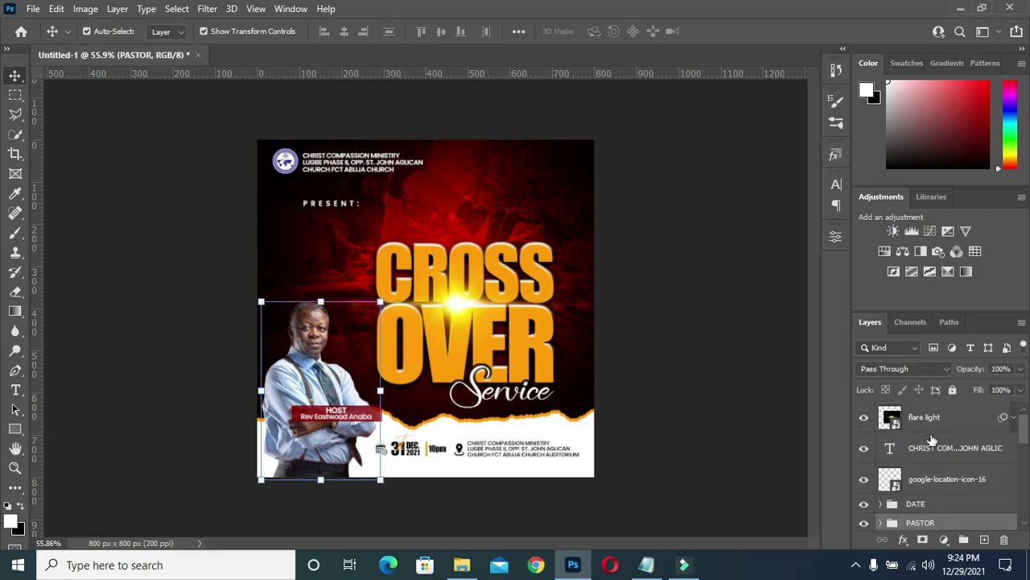
drag(934, 420, 939, 545)
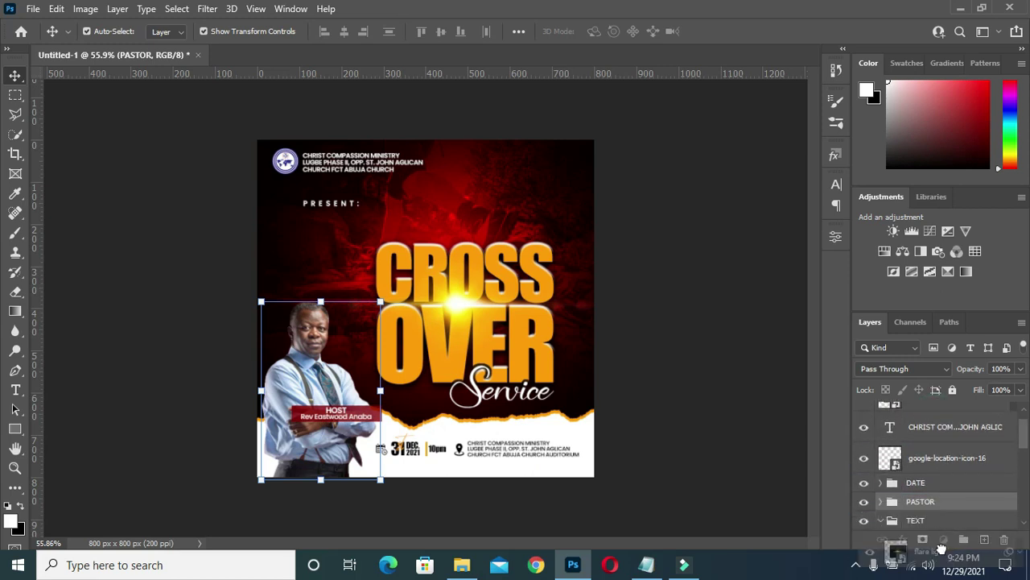
drag(940, 545, 892, 425)
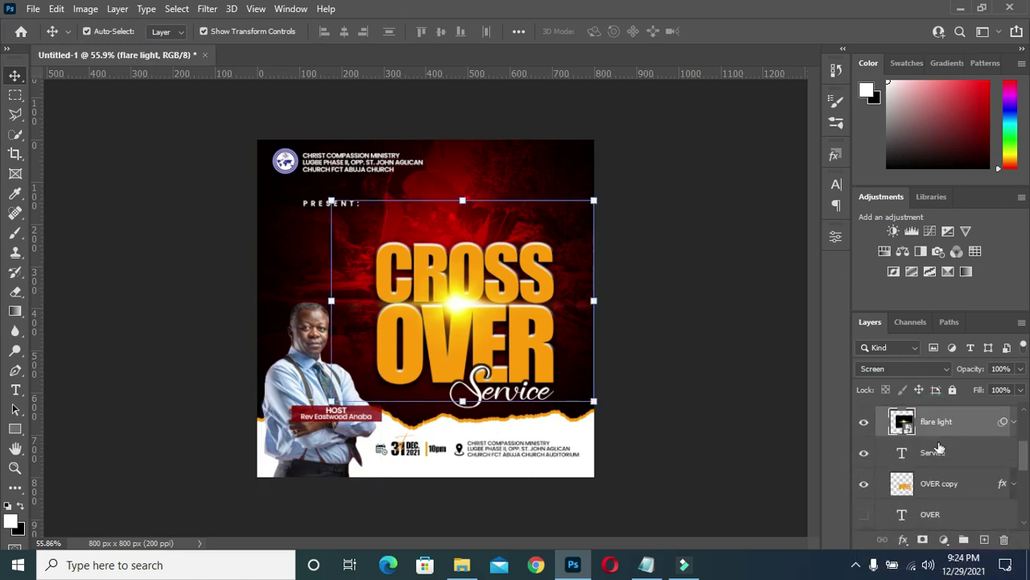
scroll(893, 422, up, 2)
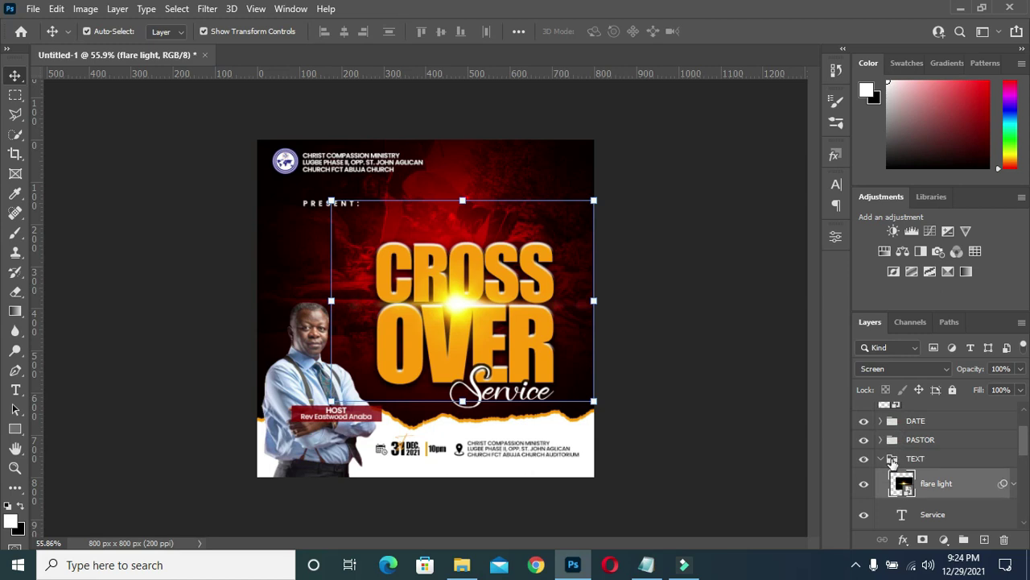
click(881, 459)
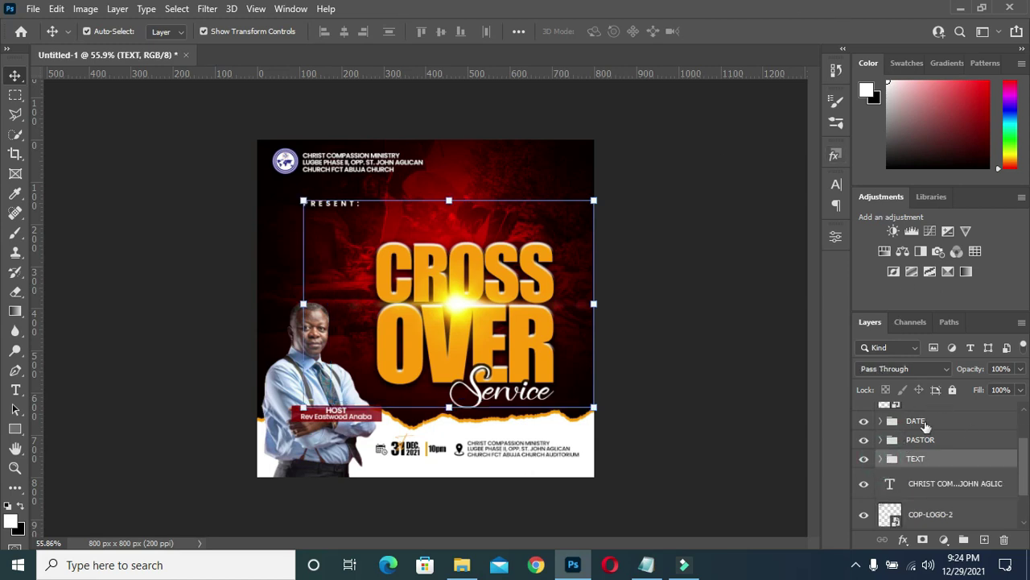
Group the location icon and address text layers as LOCATION
scroll(903, 432, up, 2)
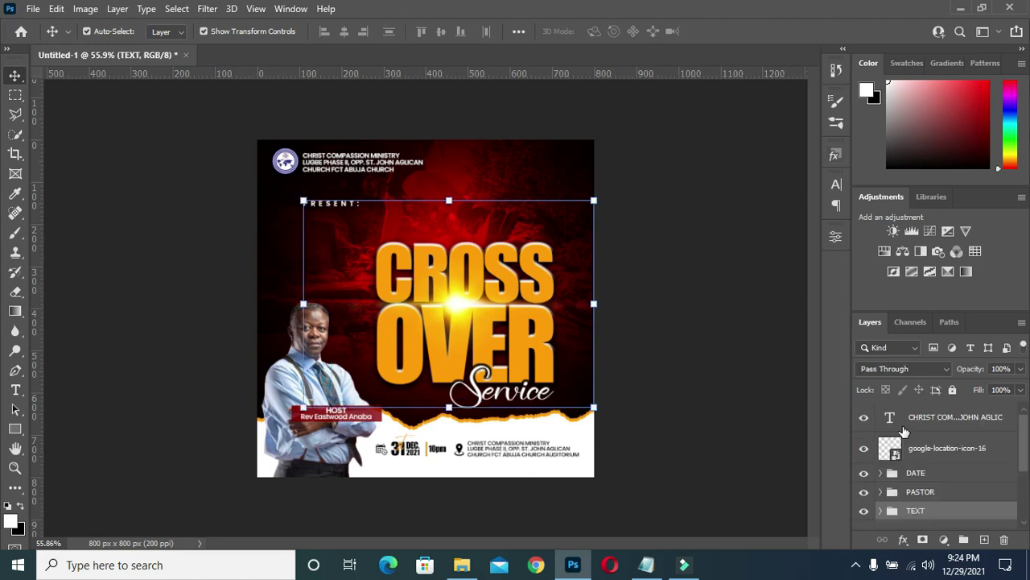
click(963, 450)
ctrl+click(960, 417)
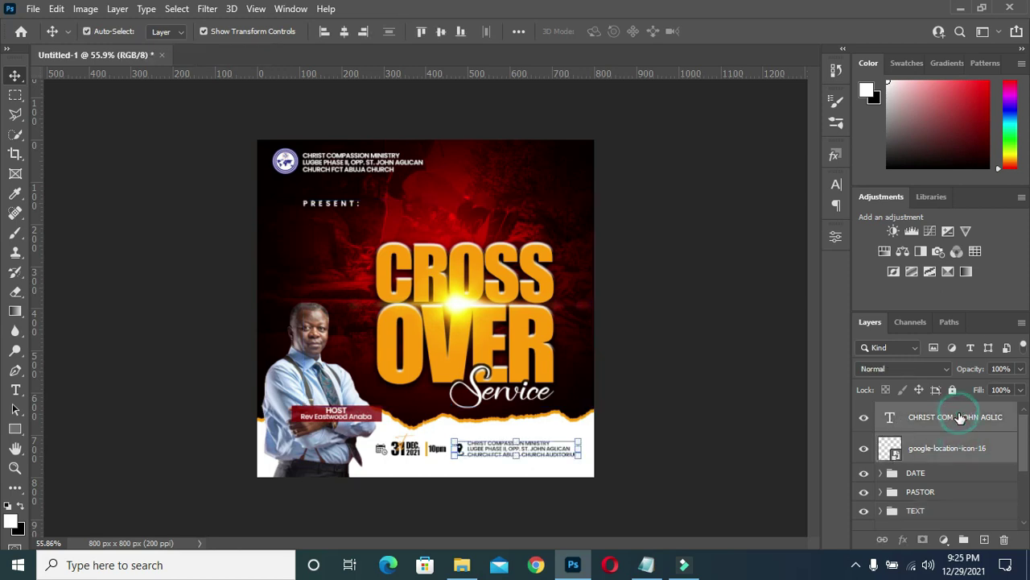
key(ctrl+g)
double_click(917, 411)
text(LOCATION)
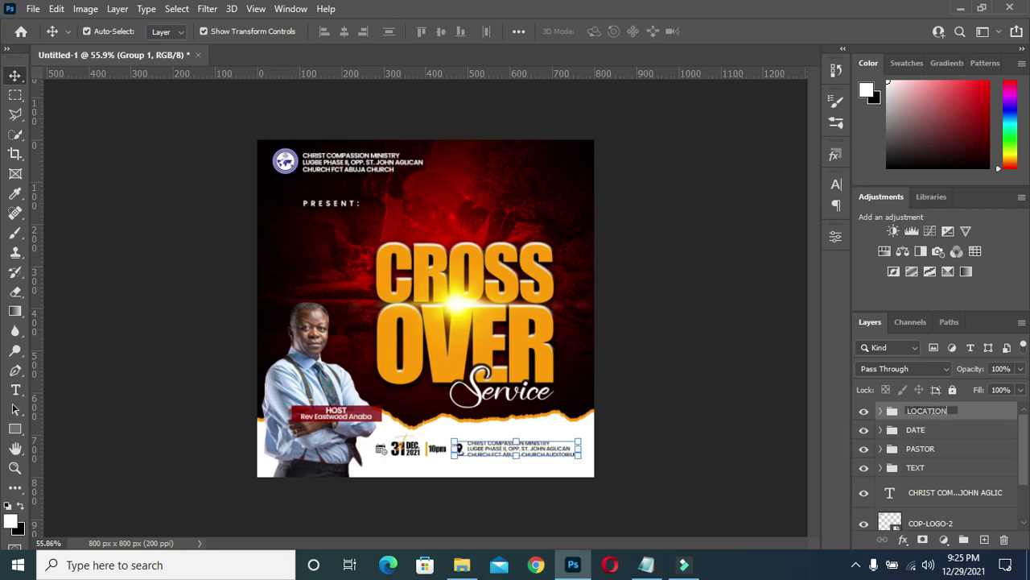
key(Return)
Group the church name text and COP-LOGO-2 logo layers as CHURCH
scroll(951, 483, down, 1)
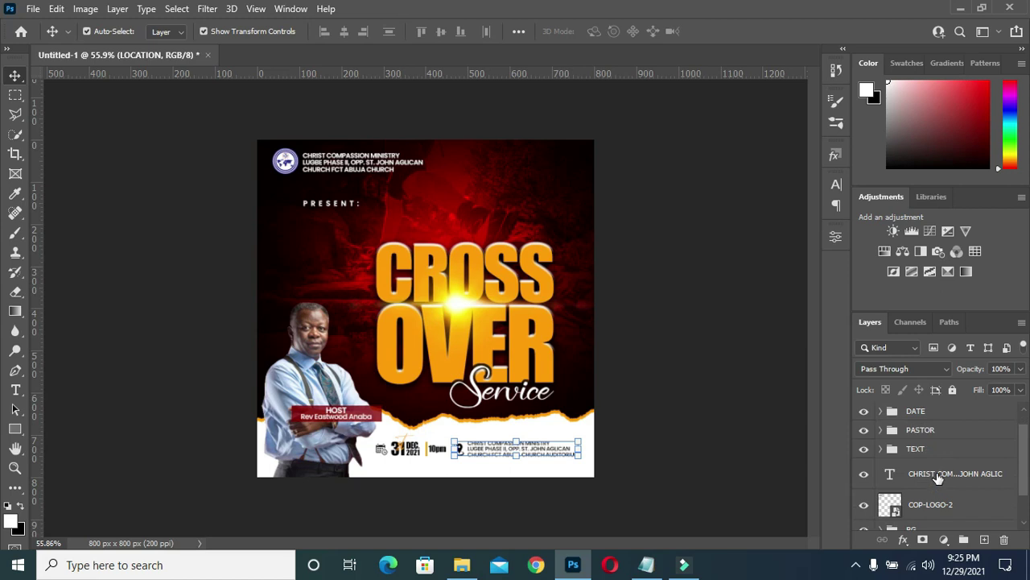
click(951, 483)
scroll(939, 503, down, 2)
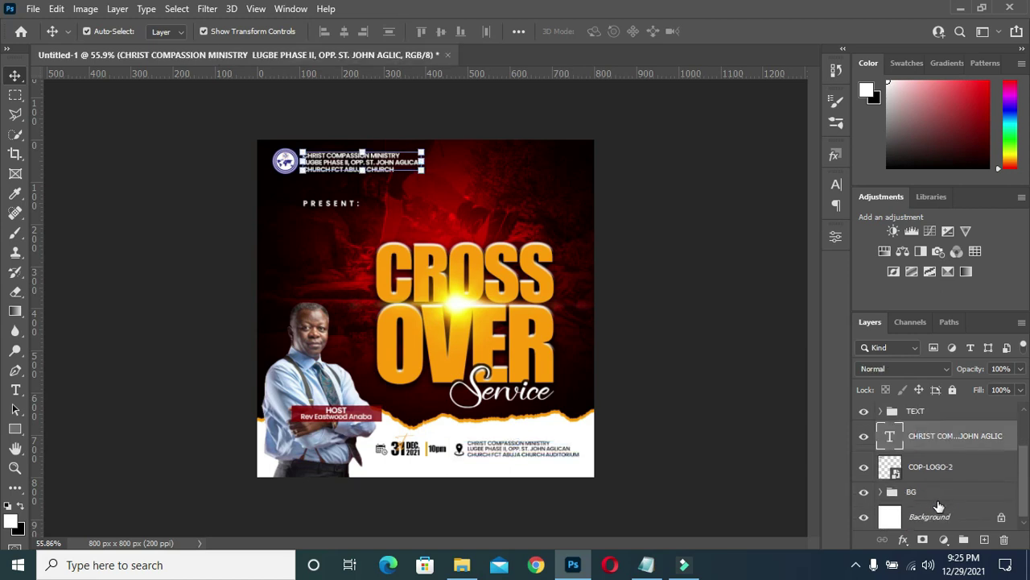
click(944, 469)
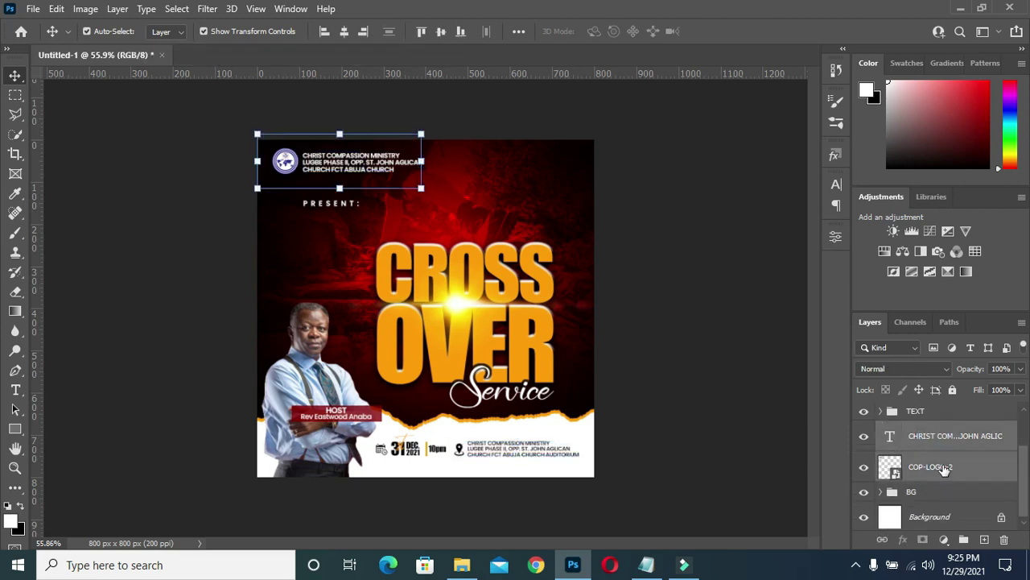
key(ctrl+g)
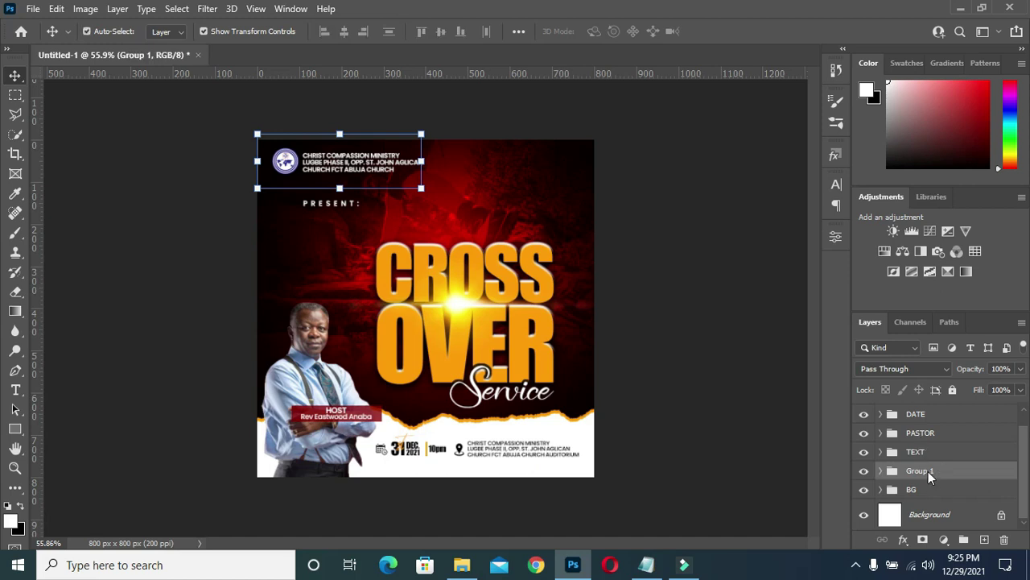
double_click(920, 470)
text(C)
key(Return)
click(656, 275)
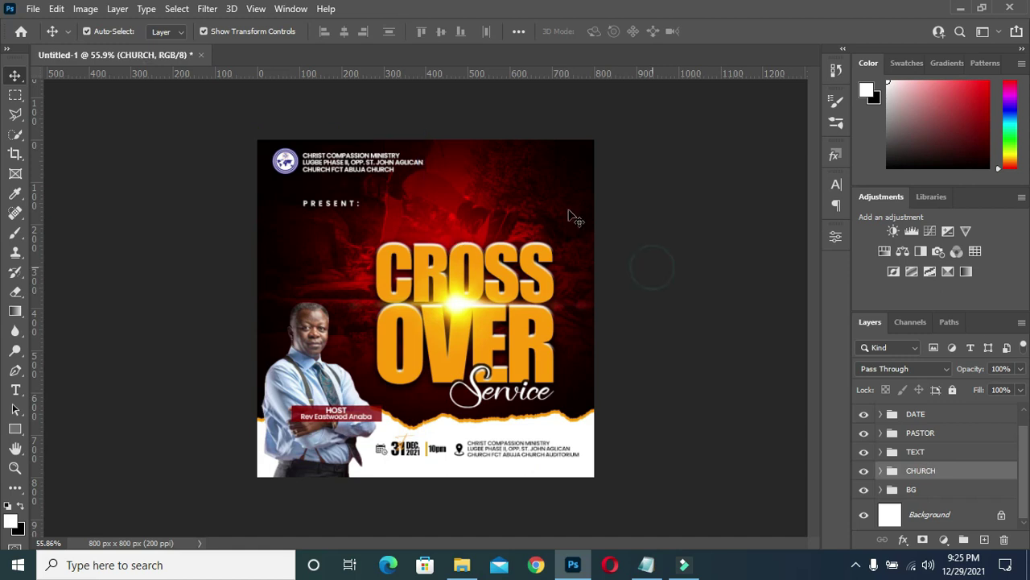
scroll(419, 180, up, 1)
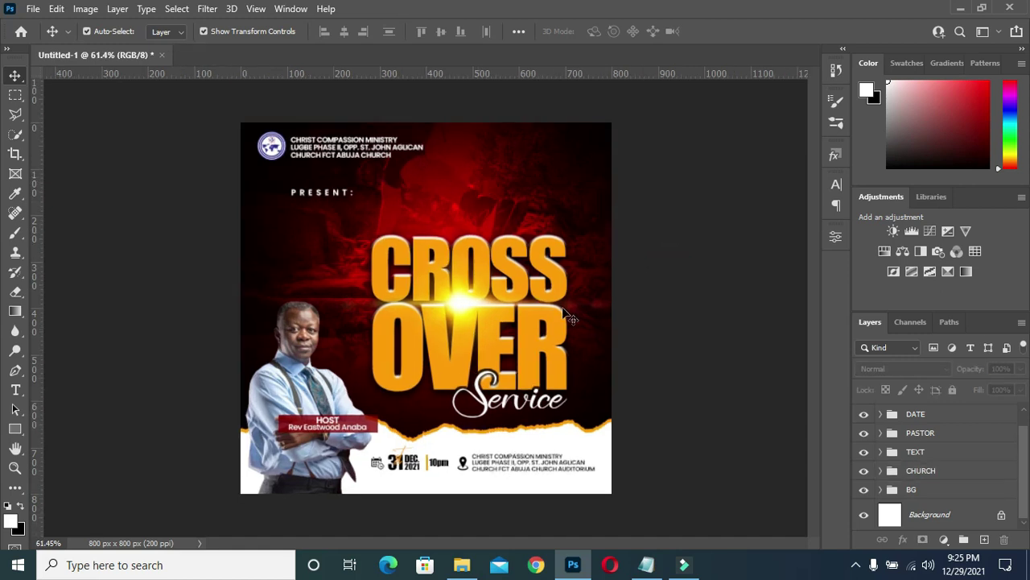